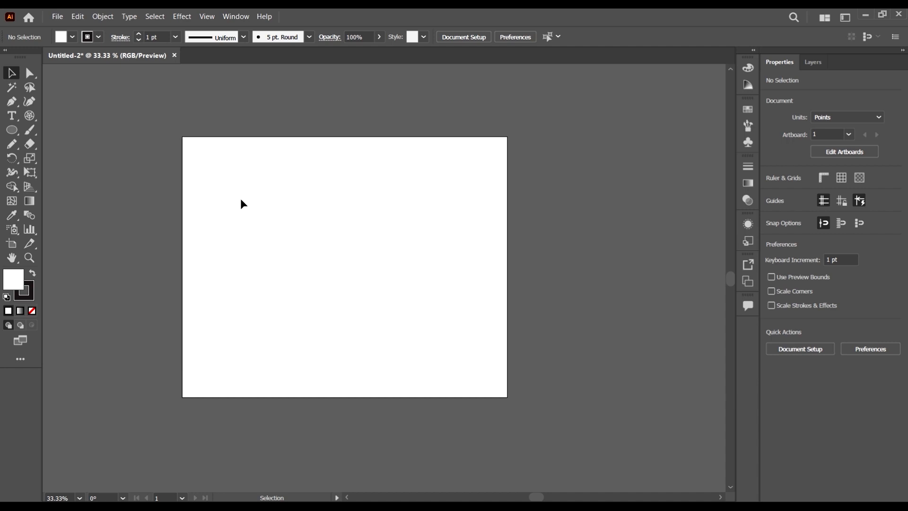
Step: Start a new document and examine the size, color mode and resolution of the Mobile presets, including iPad Pro and Surface Pro 3
left_click(56, 17)
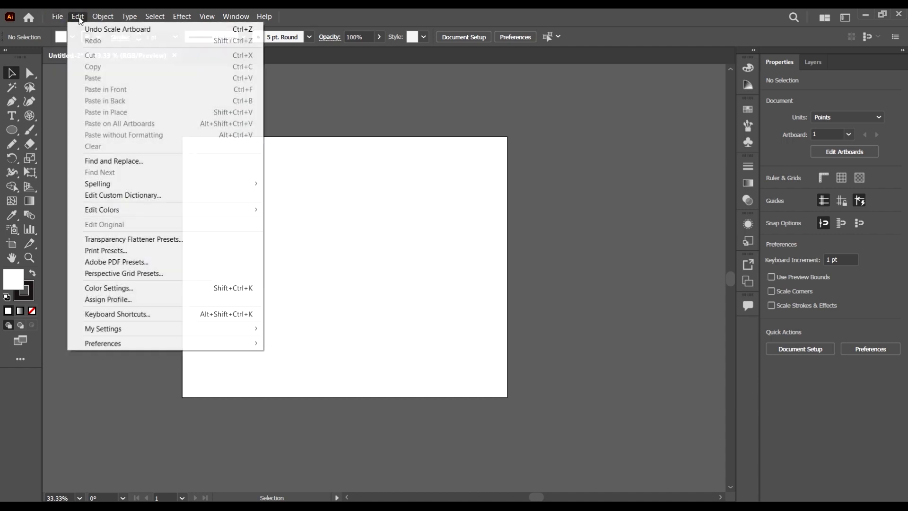
left_click(63, 32)
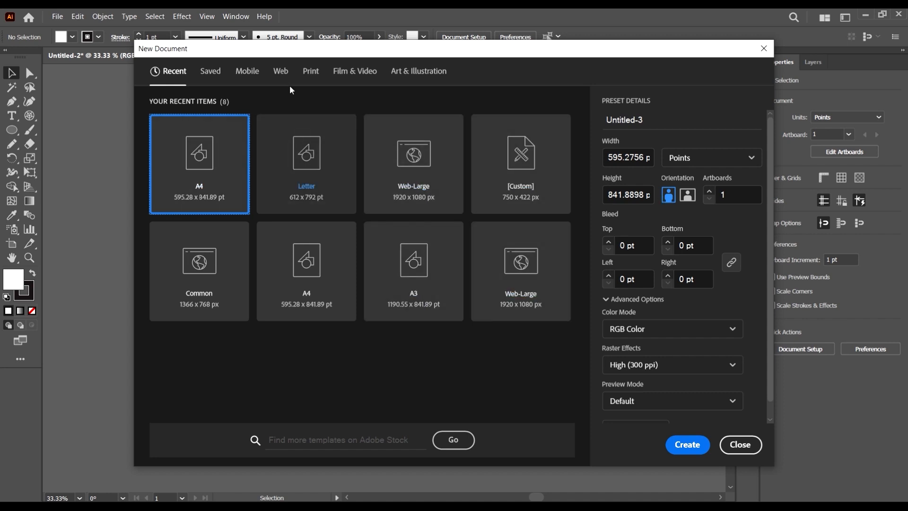
left_click(244, 77)
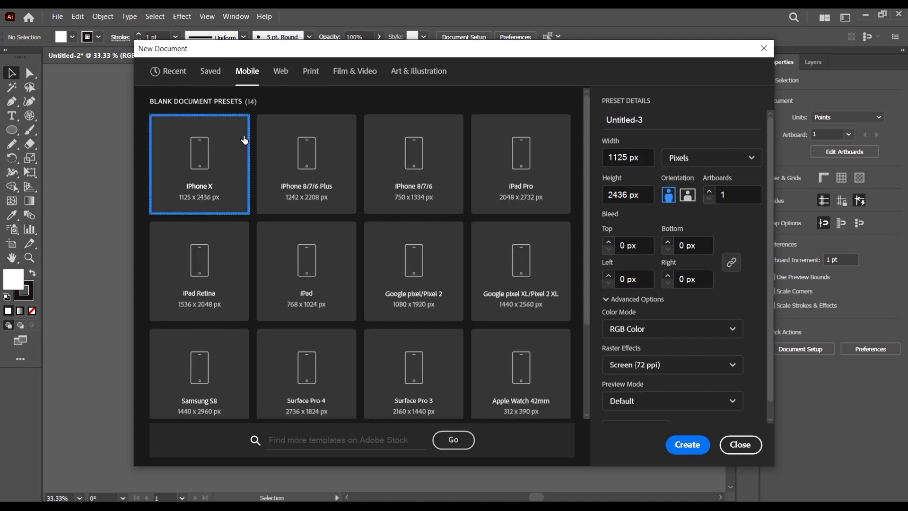
scroll(495, 363, "down", 2)
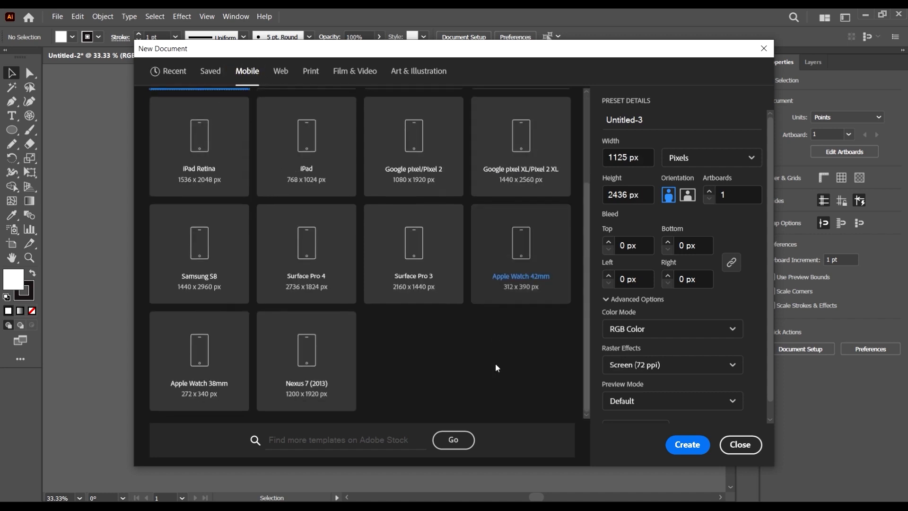
scroll(430, 285, "up", 2)
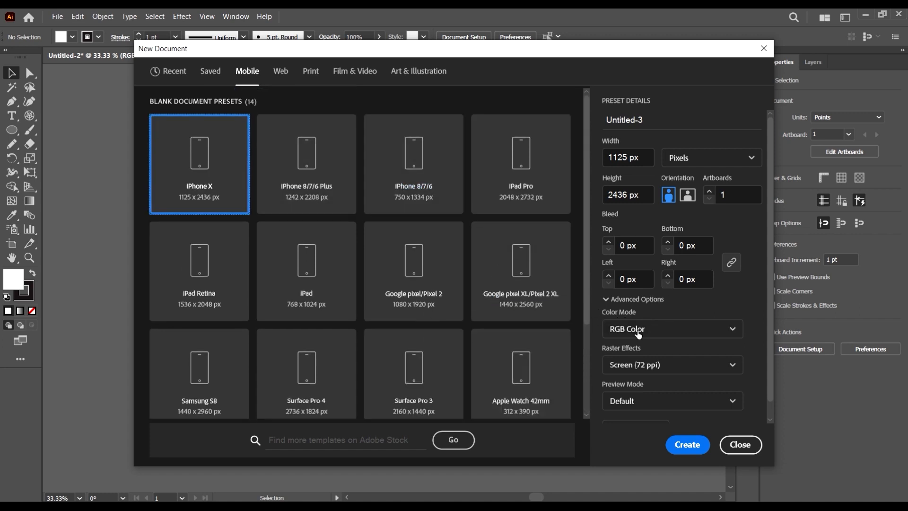
left_click(308, 204)
left_click(422, 200)
left_click(527, 185)
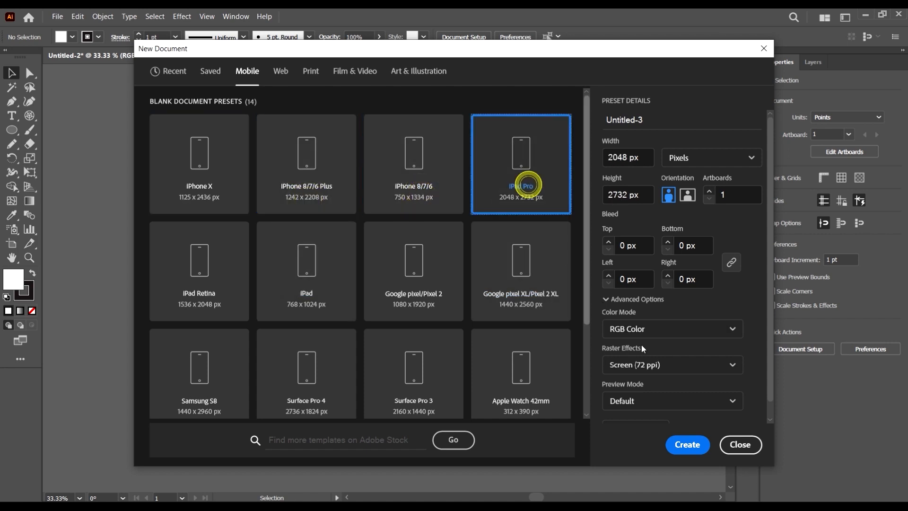
left_click(527, 263)
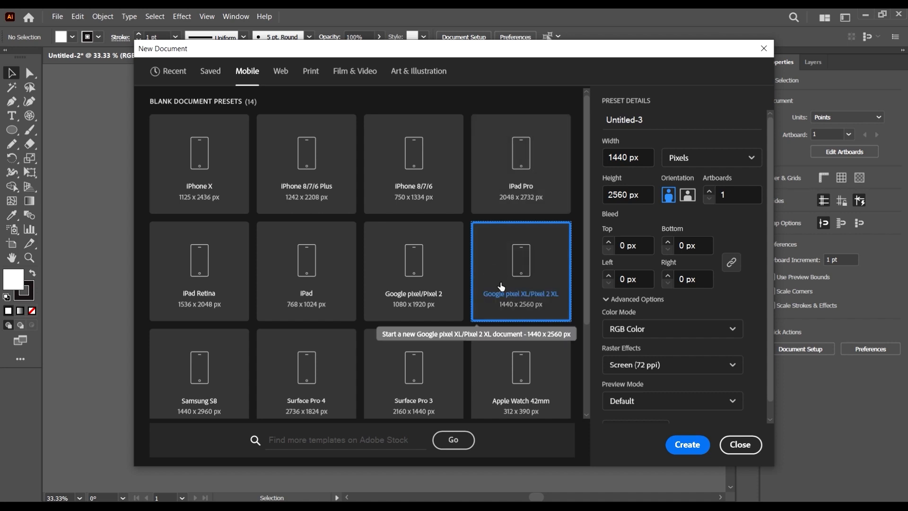
scroll(501, 288, "down", 2)
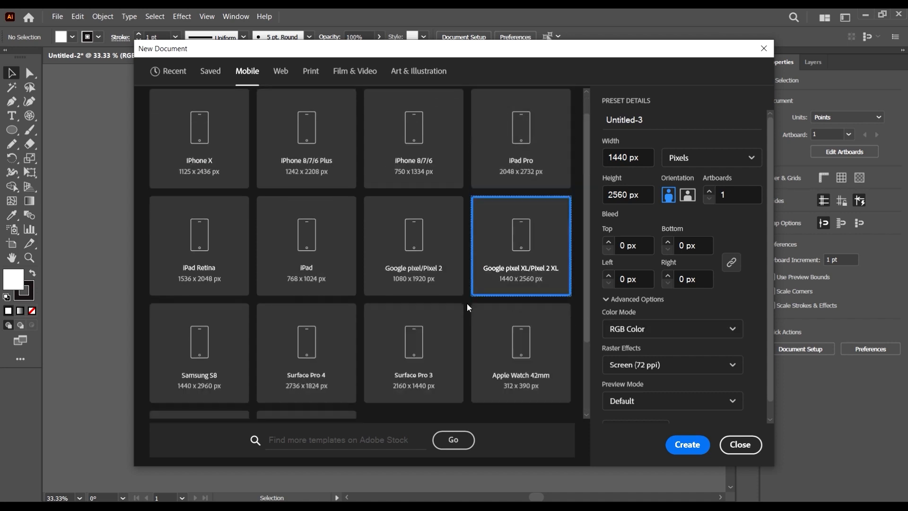
scroll(467, 307, "up", 2)
left_click(521, 371)
left_click(374, 366)
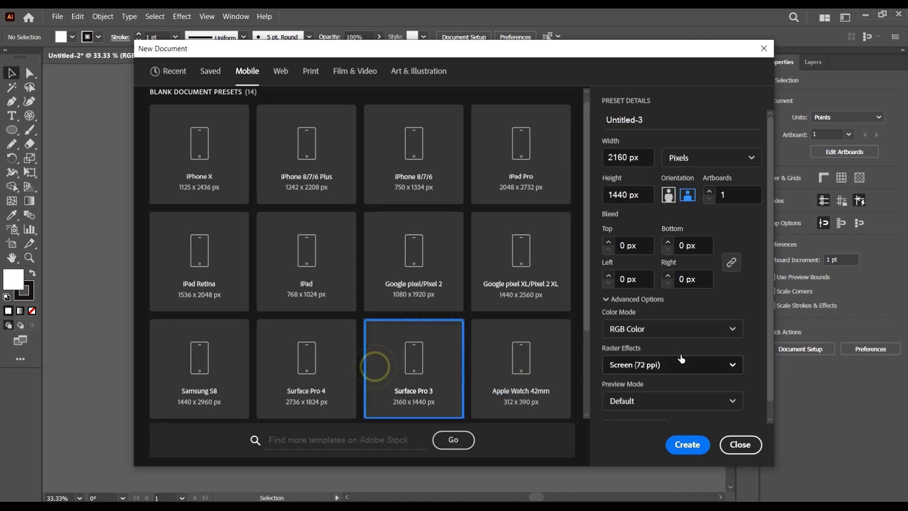
scroll(447, 300, "up", 1)
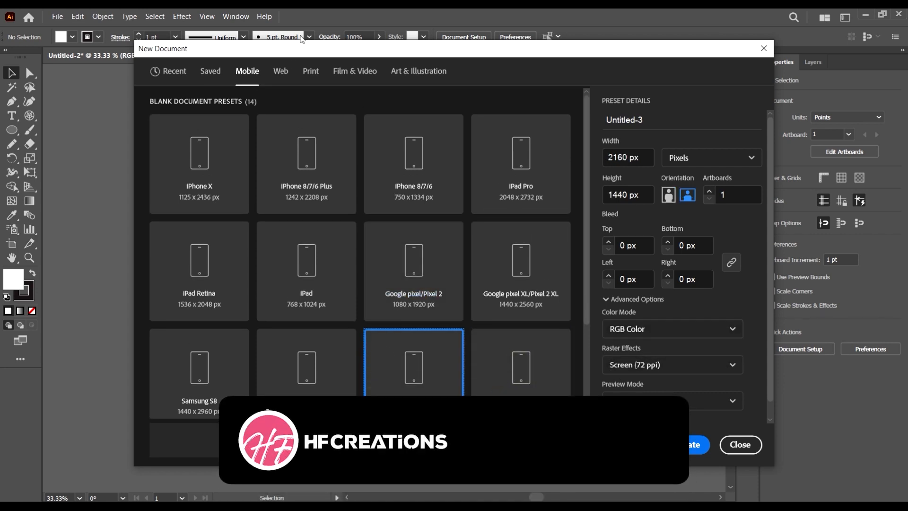
Step: Examine the size and color mode of the Web presets, including Web-Large, MacBook Pro 15 Retina and 800 x 600
left_click(280, 71)
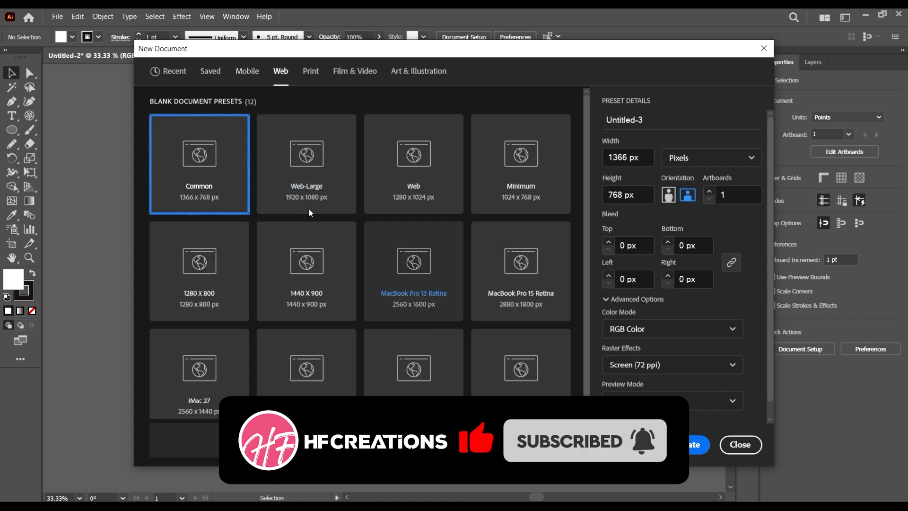
left_click(326, 164)
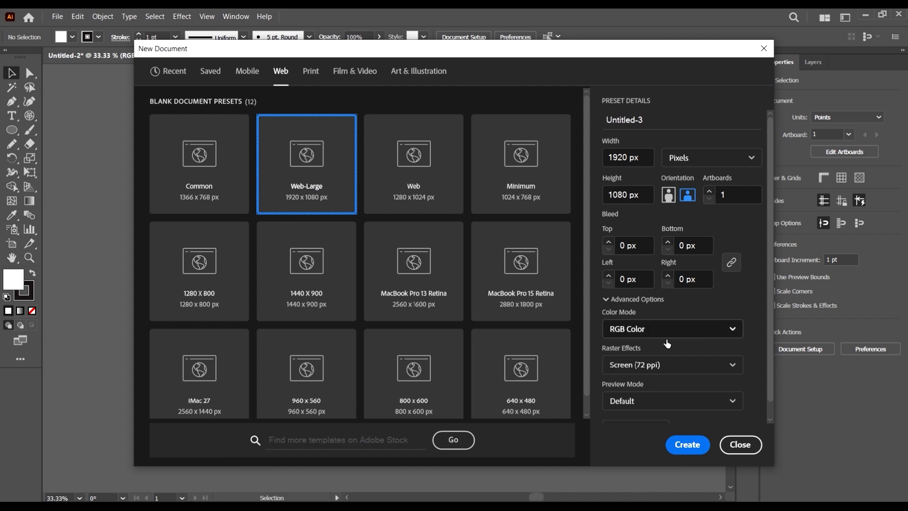
left_click(391, 159)
left_click(533, 259)
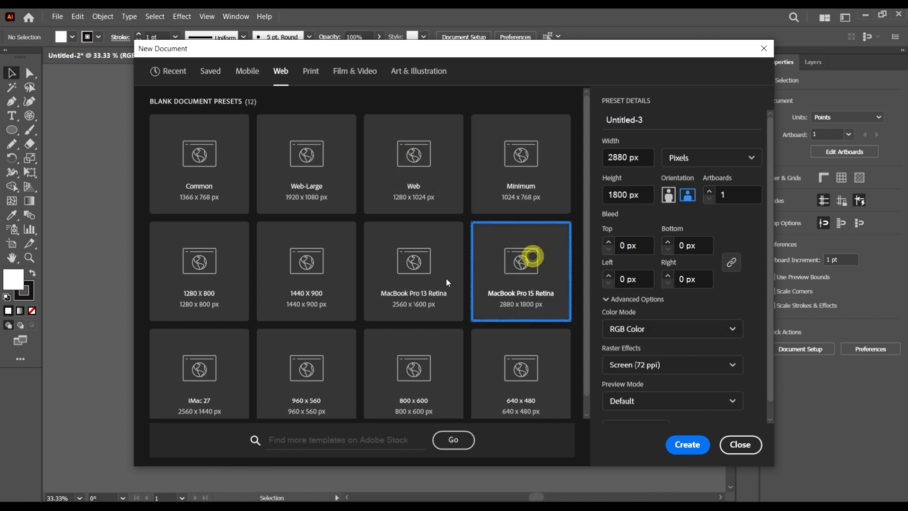
left_click(441, 276)
left_click(318, 290)
left_click(326, 402)
left_click(413, 412)
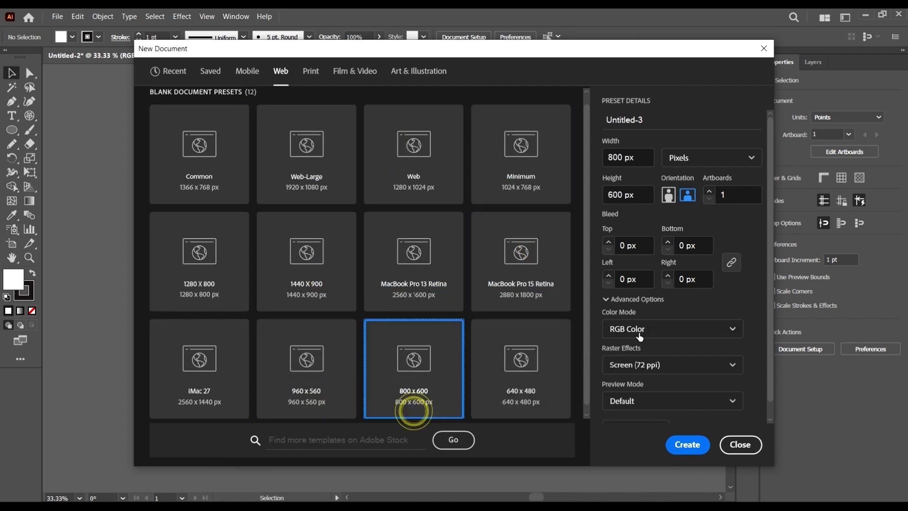
Step: Compare the color mode and resolution of the Print, Web, Film & Video, and Art & Illustration document presets
left_click(312, 74)
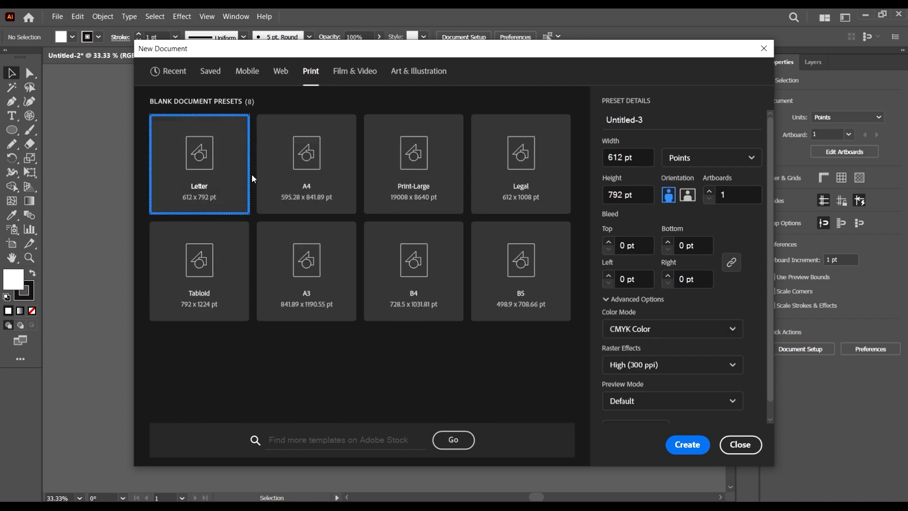
left_click(324, 184)
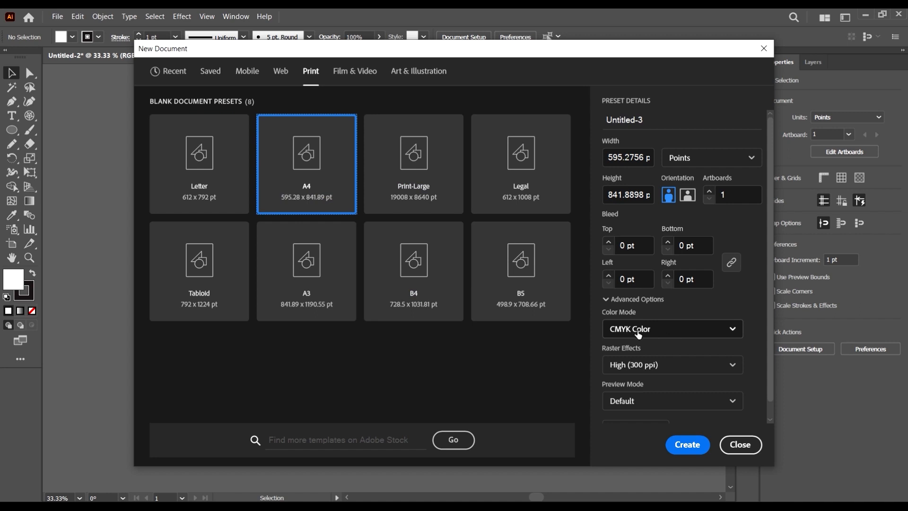
left_click(281, 73)
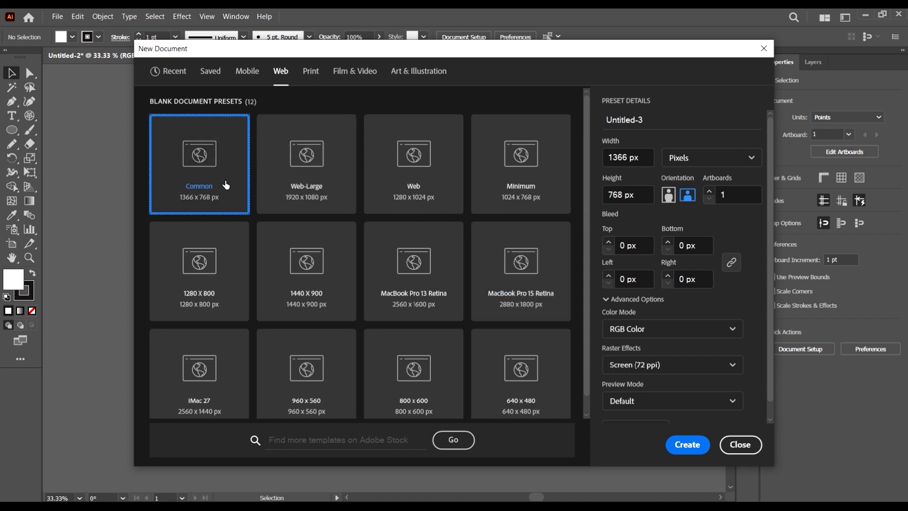
left_click(310, 173)
left_click(416, 187)
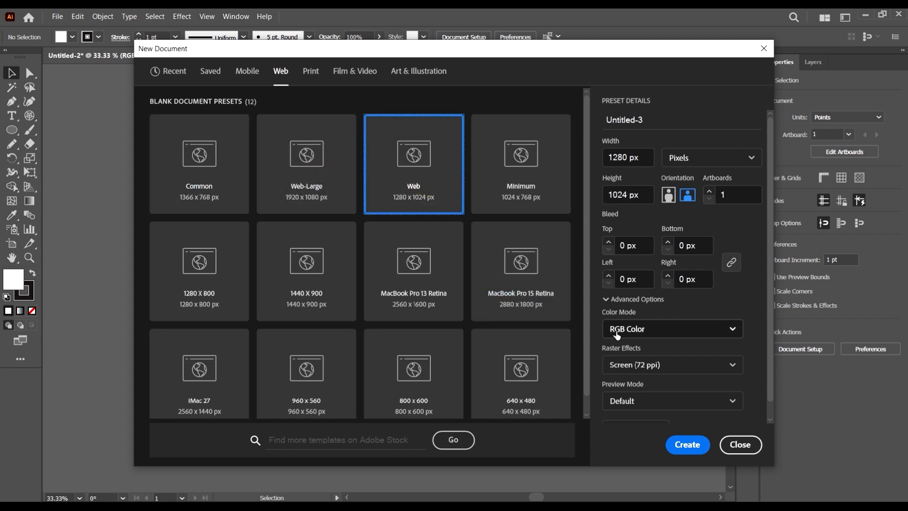
left_click(309, 75)
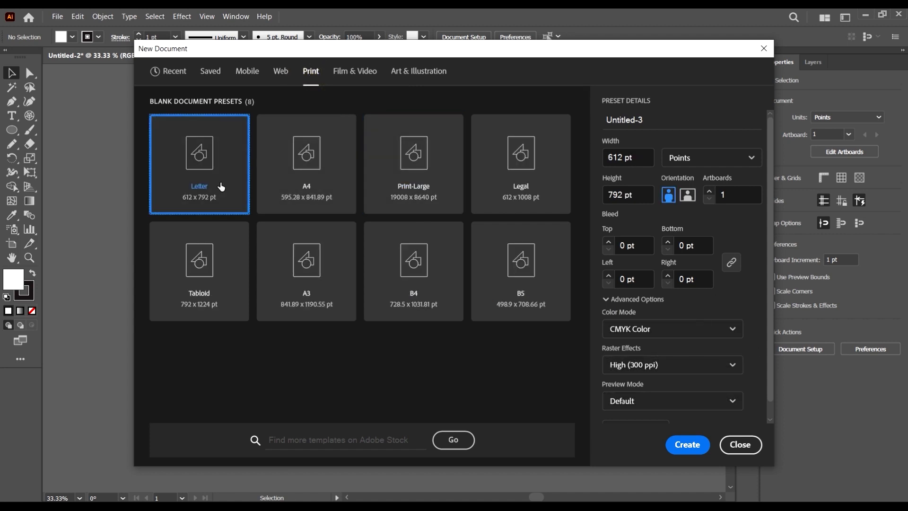
left_click(305, 154)
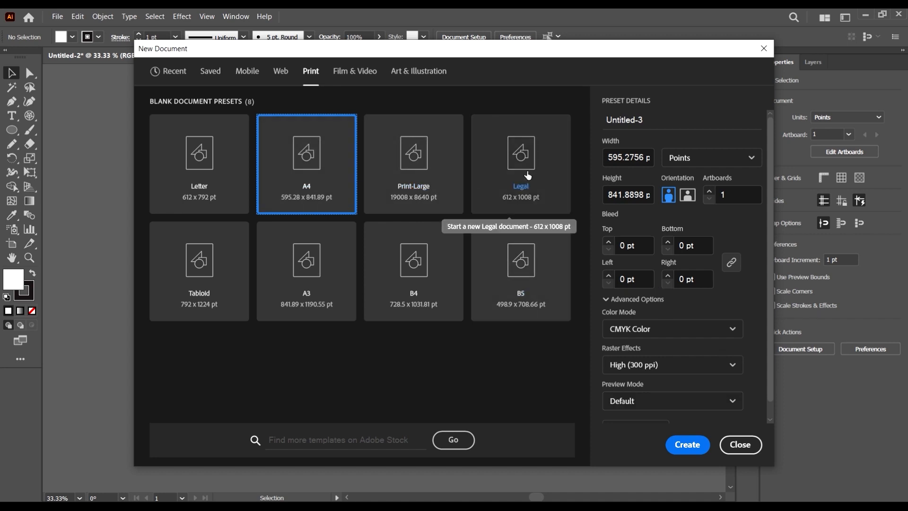
left_click(349, 75)
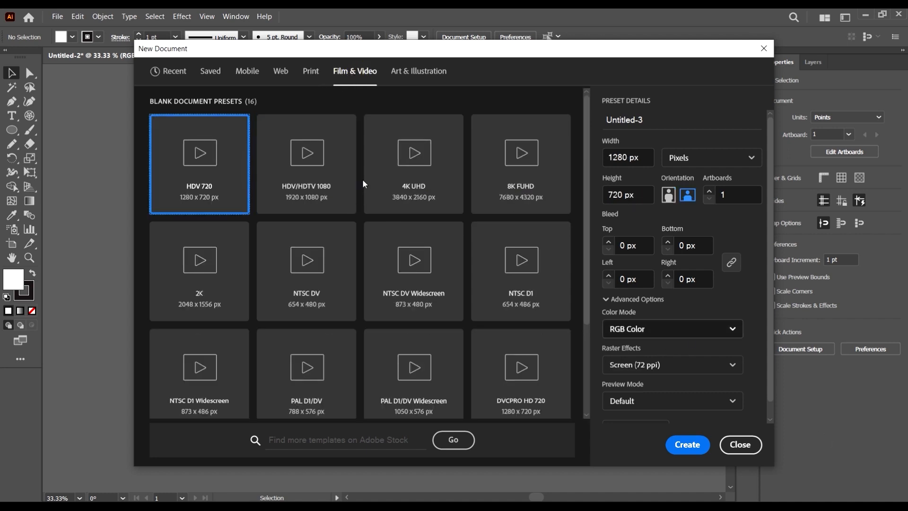
left_click(410, 76)
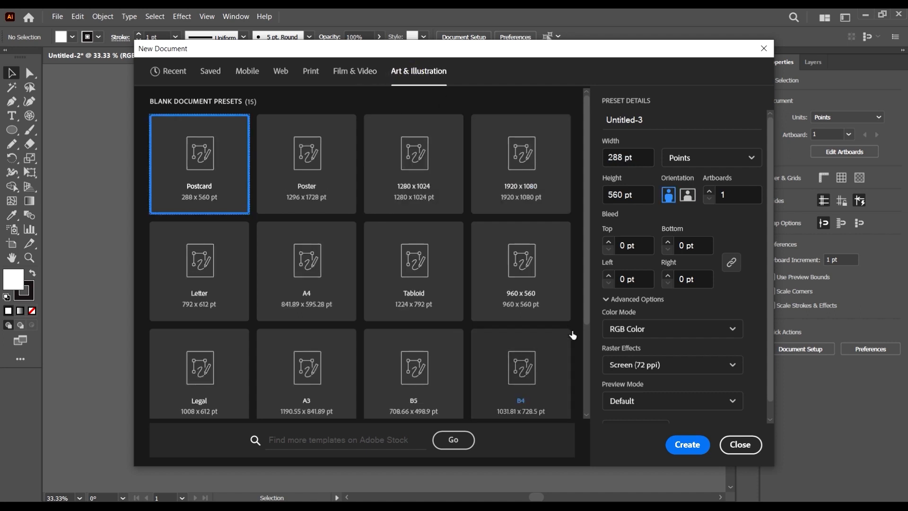
Step: Try the RGB color mode on the A4 print preset and dismiss the document setup without creating it
left_click(310, 72)
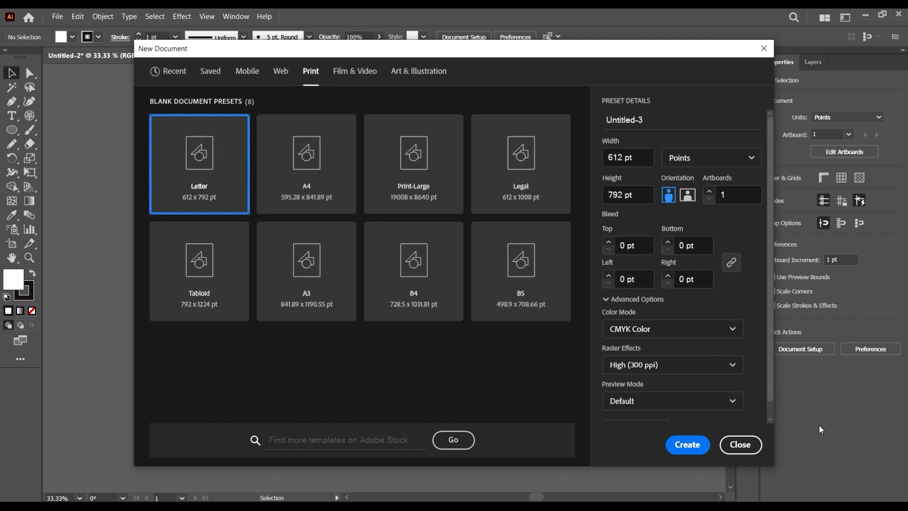
left_click(307, 185)
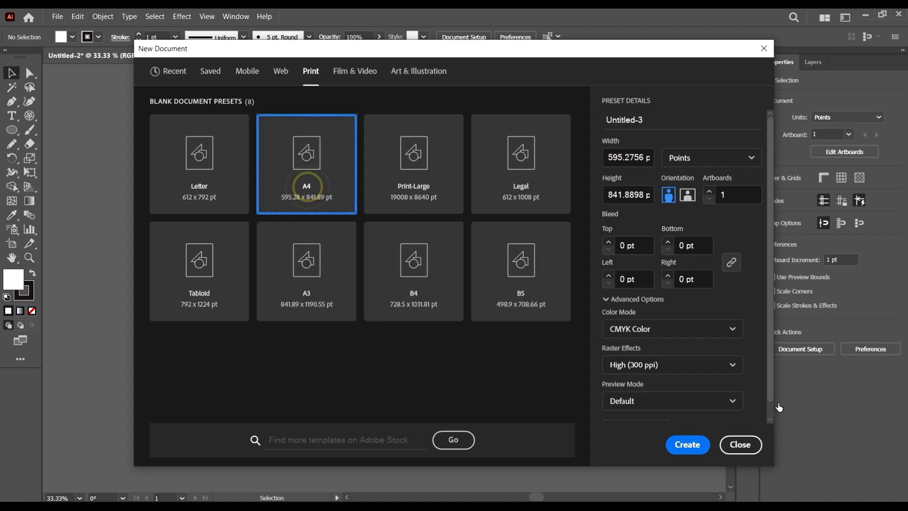
left_click(731, 329)
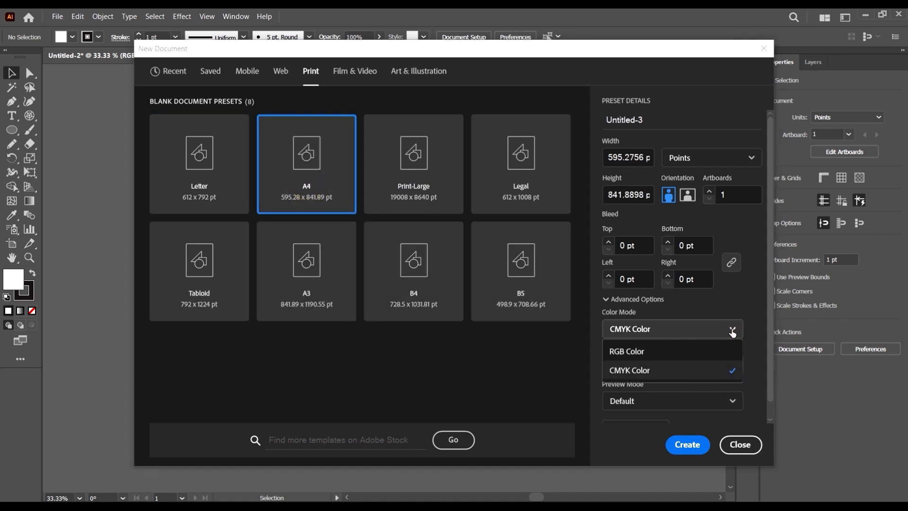
left_click(321, 185)
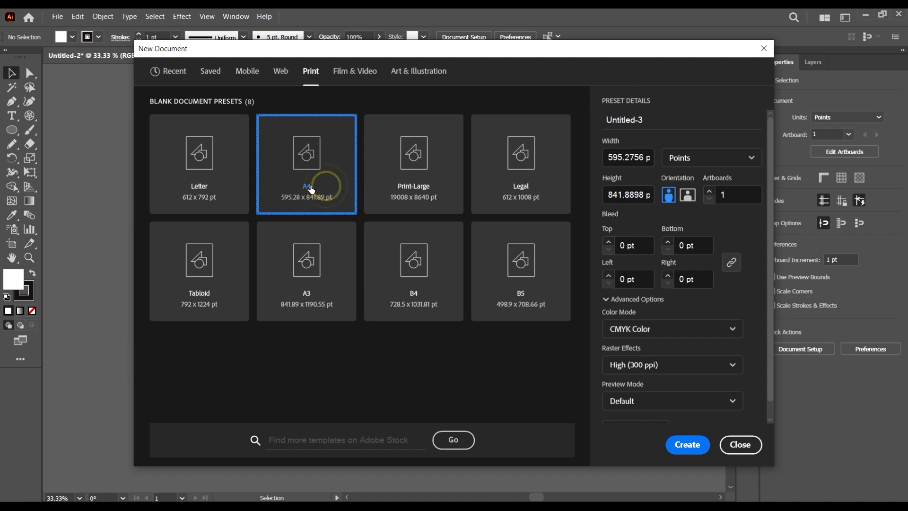
left_click(708, 328)
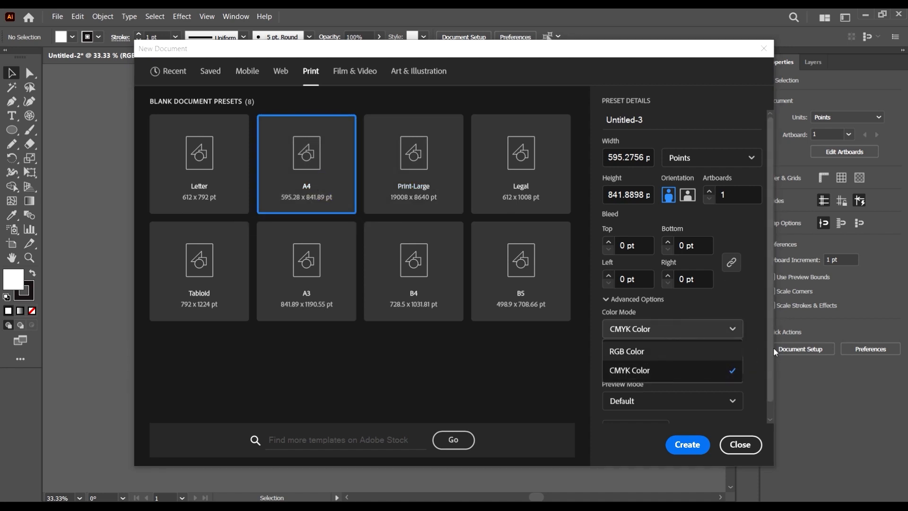
left_click(648, 350)
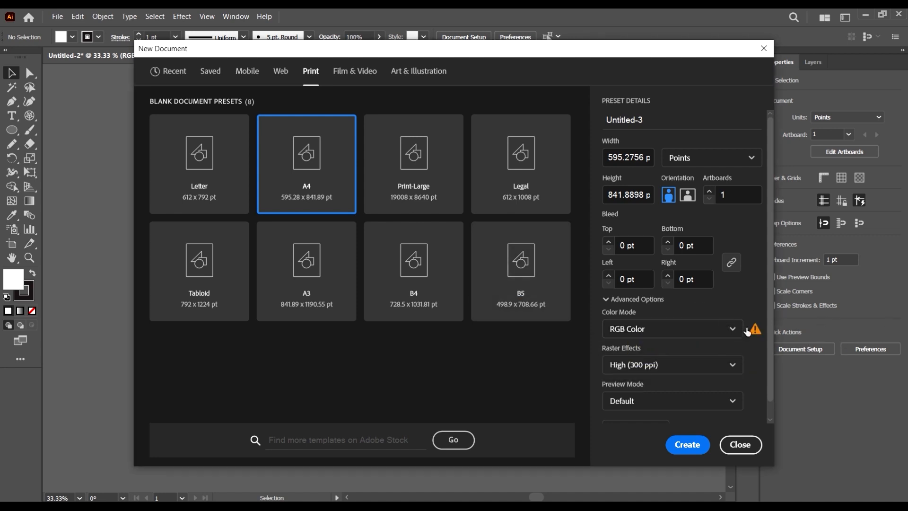
left_click(719, 328)
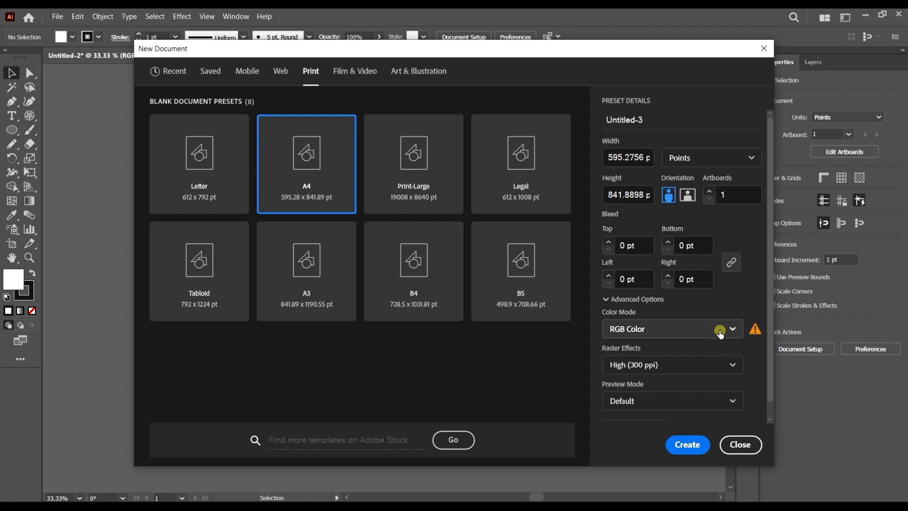
left_click(737, 301)
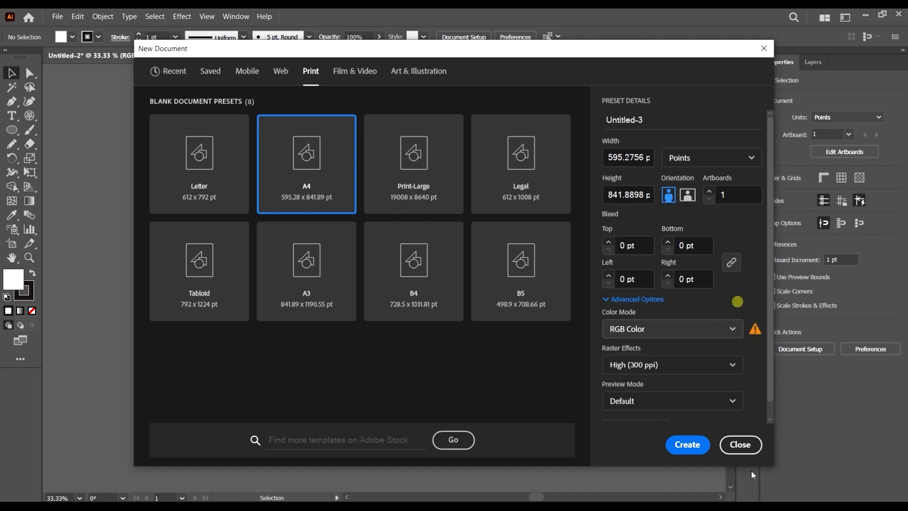
left_click(740, 444)
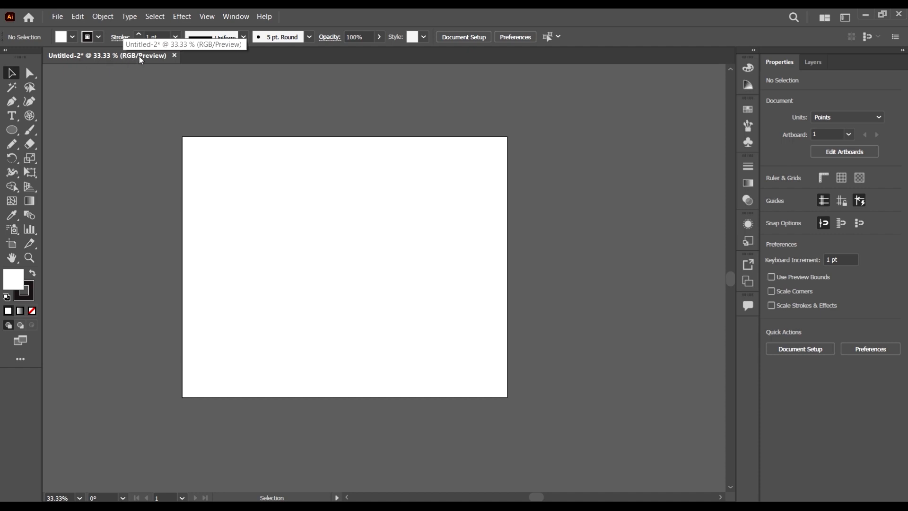
Step: Create a new document from the A4 print preset in points, portrait orientation, with CMYK color at 300 PPI
left_click(58, 17)
left_click(112, 31)
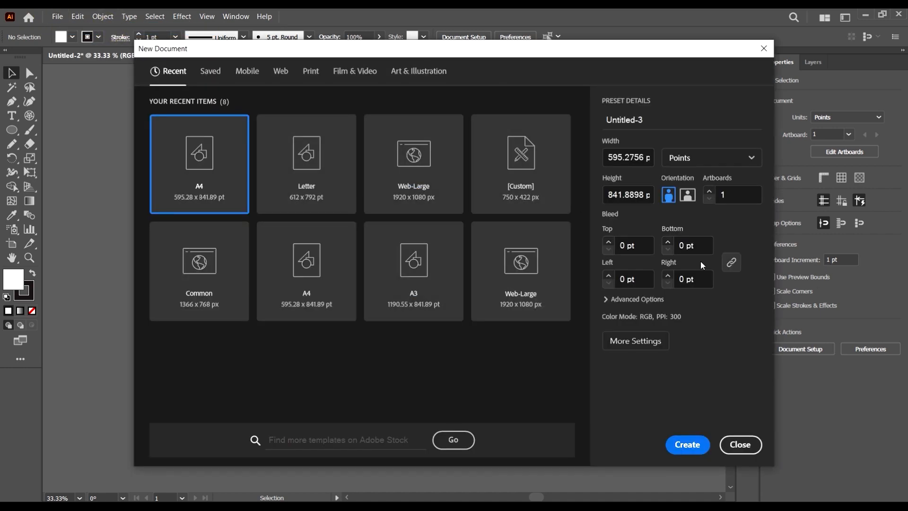
left_click(309, 72)
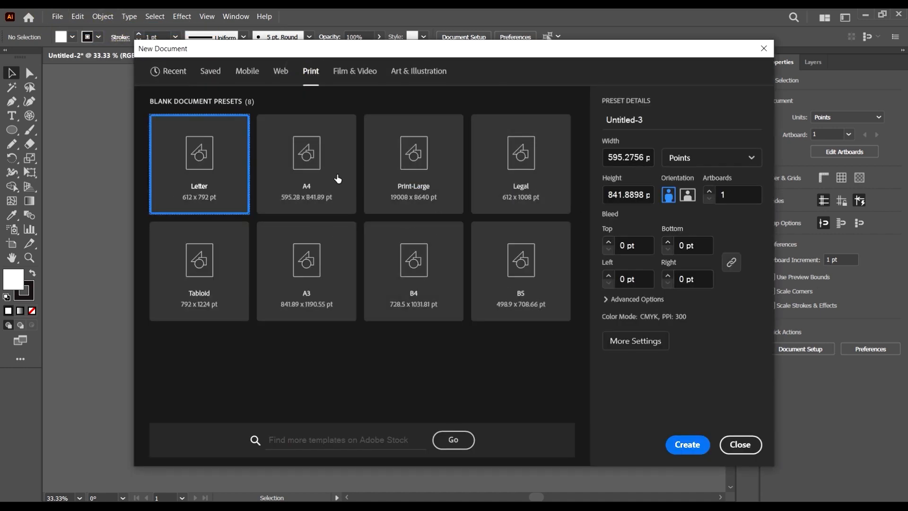
left_click(305, 158)
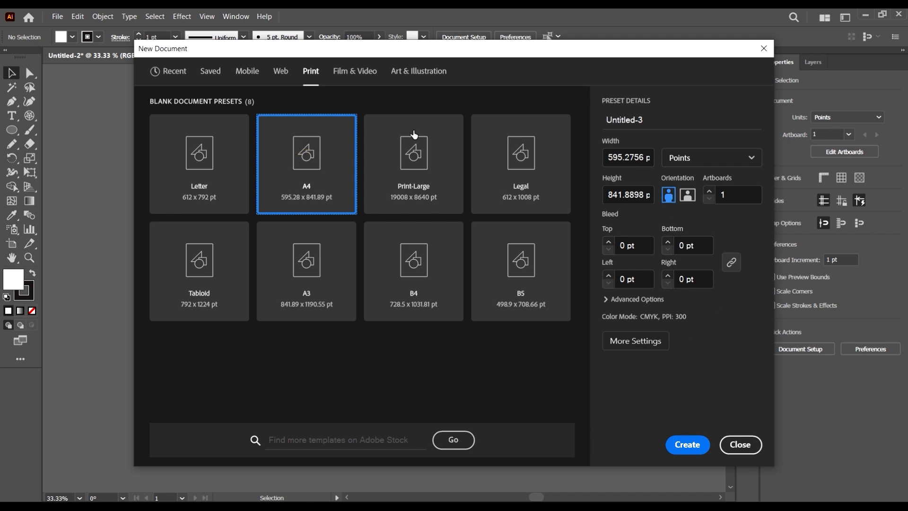
left_click(688, 445)
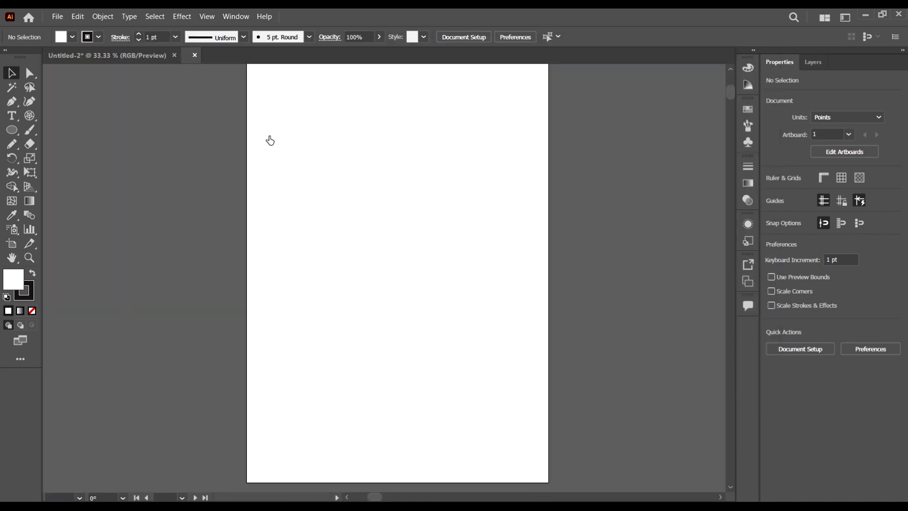
Step: In the CMYK document, draw an ellipse about 222 × 141 pt in the artboard's upper part and fill it light blue
left_click(109, 60)
left_click(281, 60)
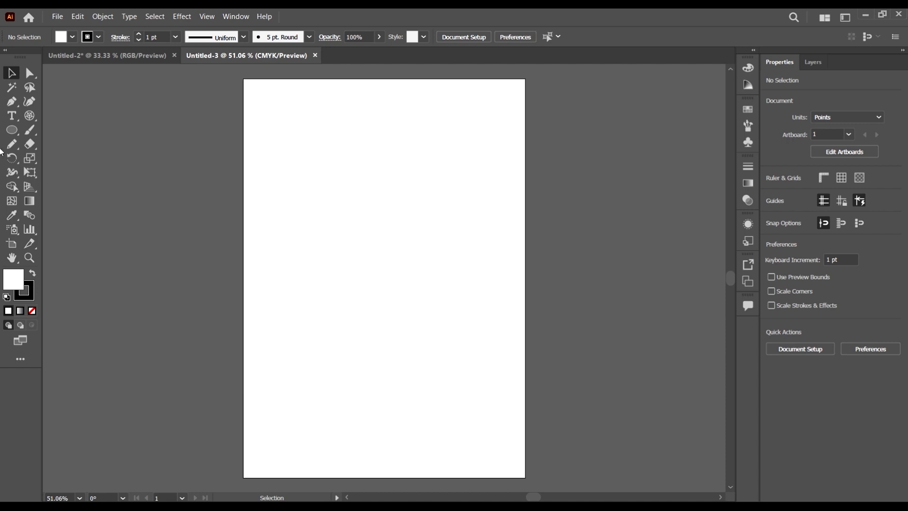
left_click(12, 130)
left_click_drag(311, 122, 417, 189)
left_click(72, 37)
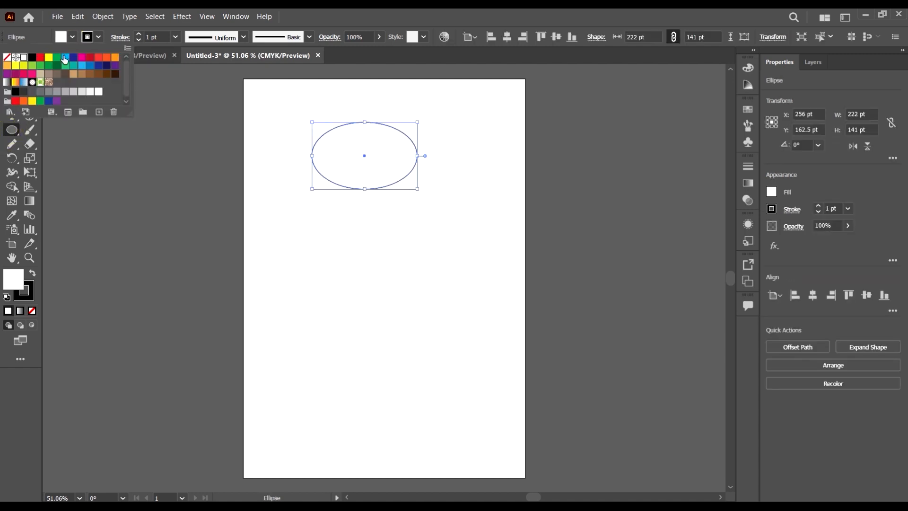
left_click(65, 59)
key("Escape")
key("v")
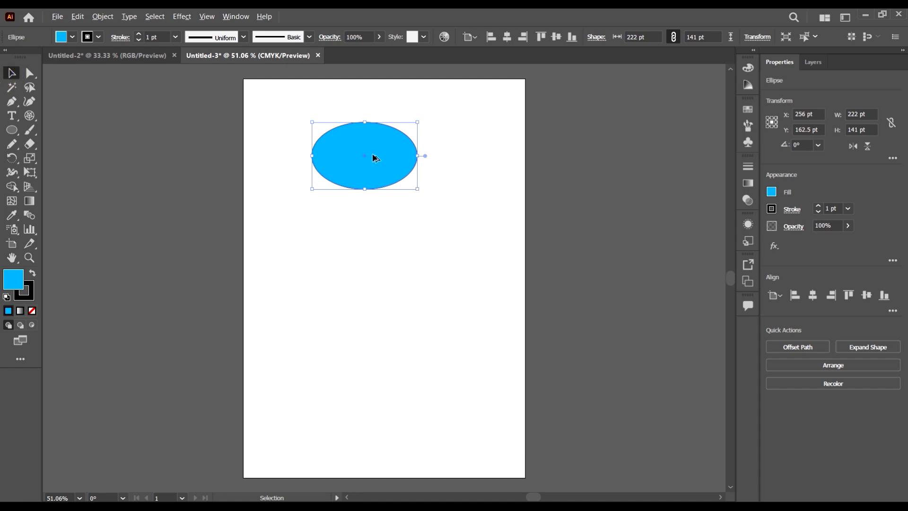
Step: Duplicate the blue ellipse just below the original, fill the copy with dark red and deselect it
left_click_drag(375, 158, 384, 234)
left_click(72, 37)
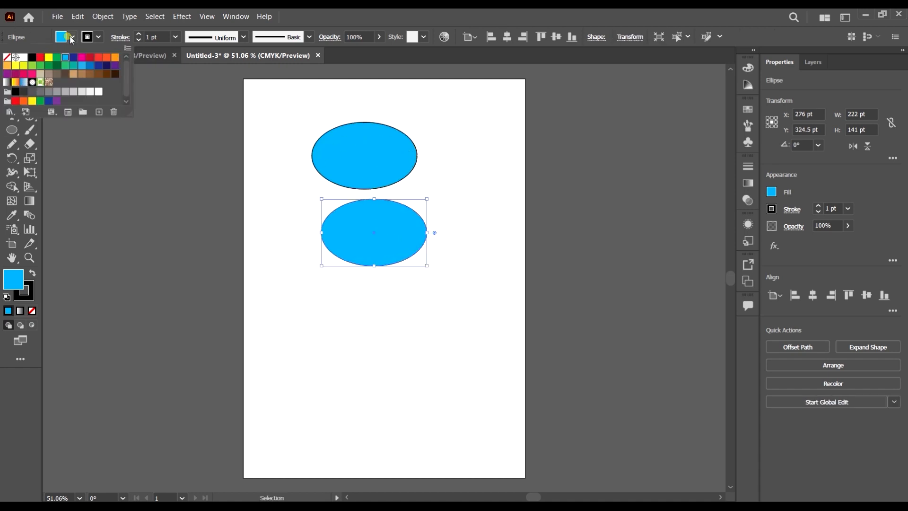
left_click(89, 57)
key("Escape")
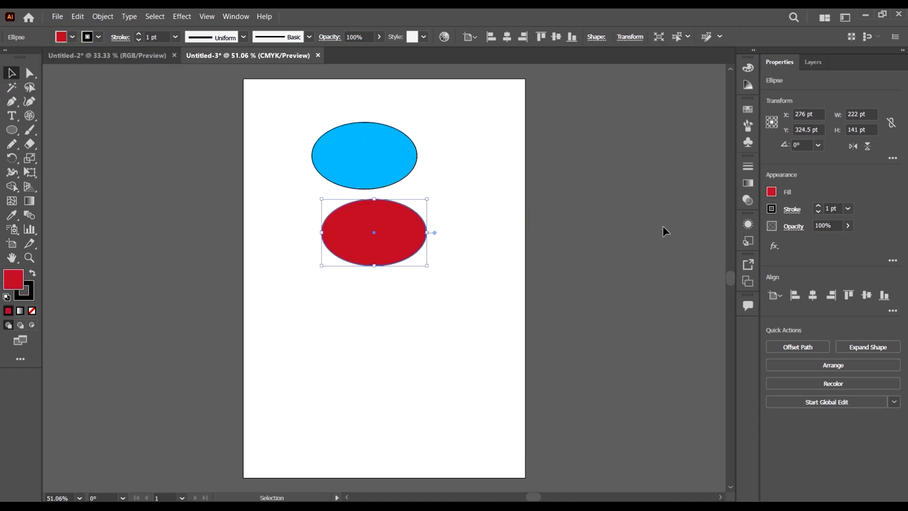
left_click(622, 248)
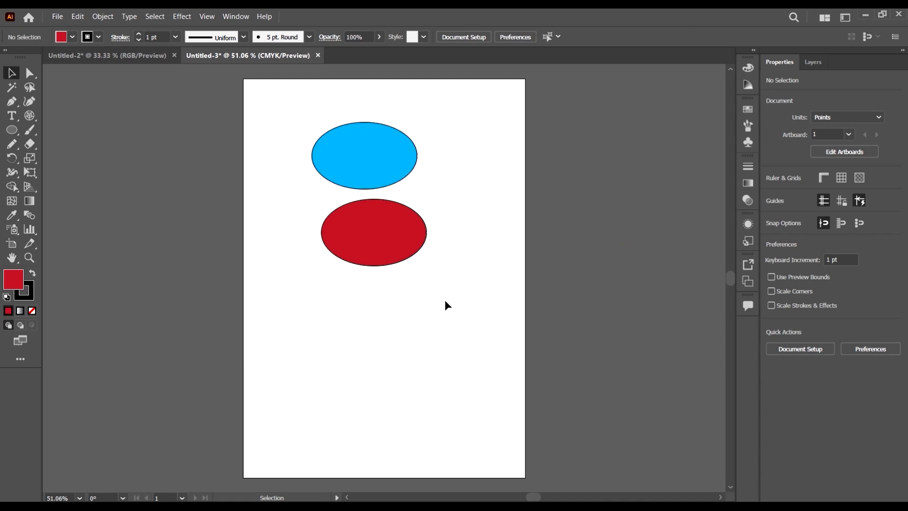
Step: In the RGB document, draw three circles about 270, 198 and 204 pt in diameter, spaced apart on the artboard
left_click(118, 56)
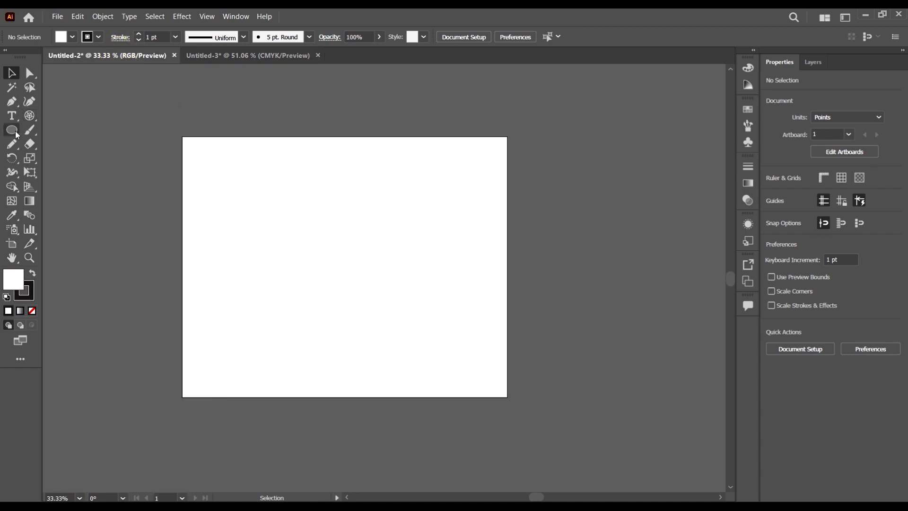
left_click(13, 132)
mouse_move(282, 188)
left_mouse_down()
mouse_move(360, 253)
mouse_move(365, 271)
left_mouse_up()
left_click_drag(429, 264, 491, 325)
left_click_drag(283, 304, 347, 367)
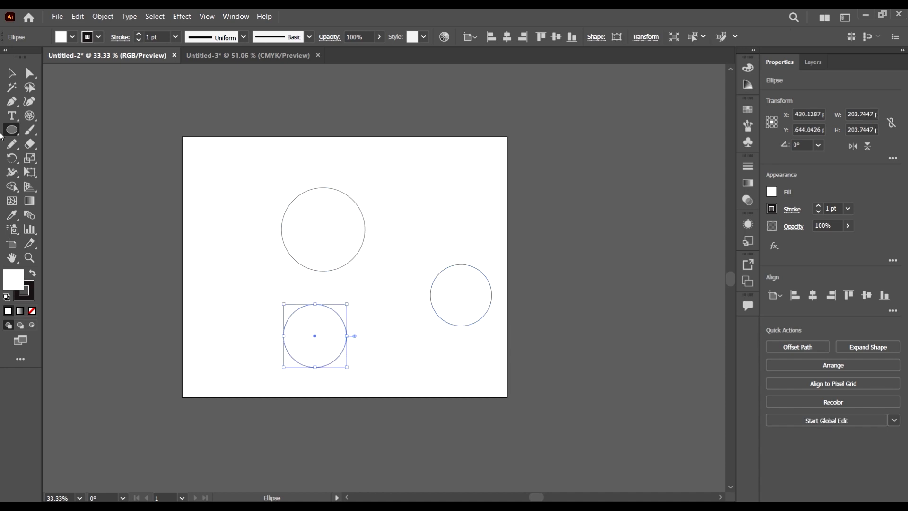
Step: Fill the lower circle with dark blue and the large upper circle with orange
left_click(74, 38)
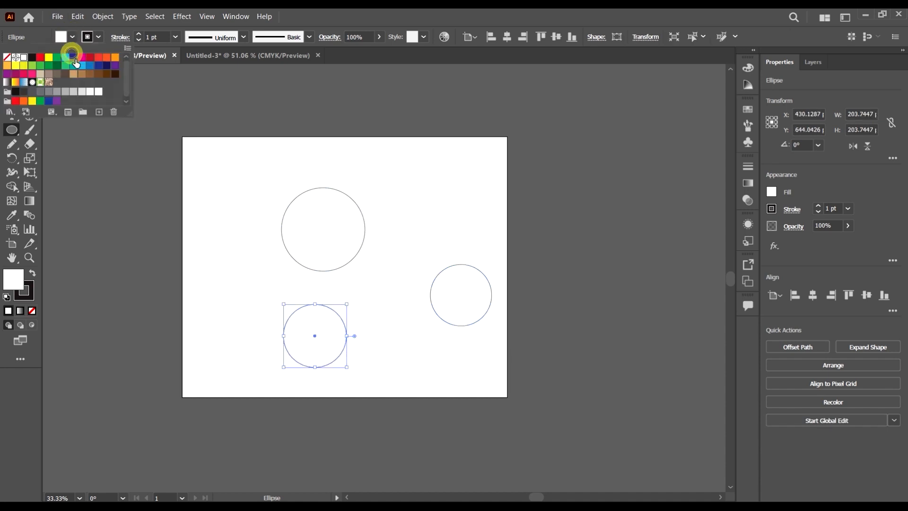
left_click(71, 55)
key("v")
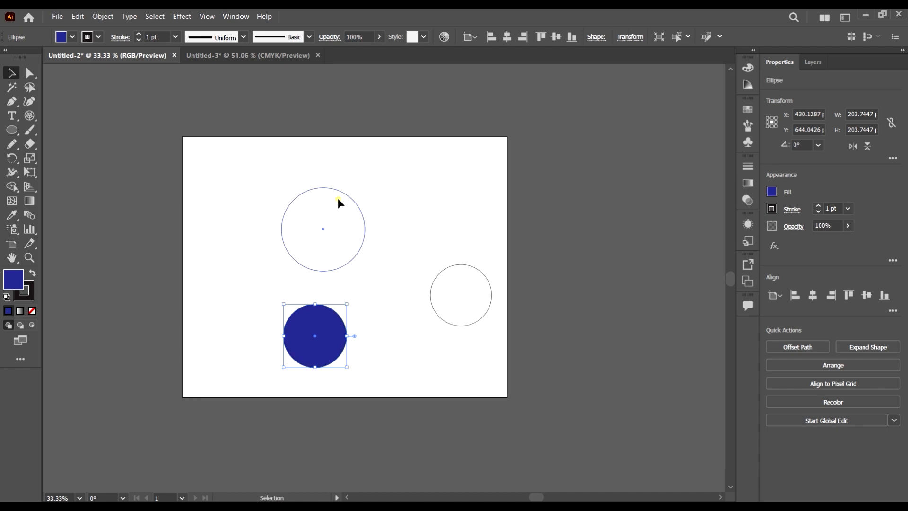
left_click(337, 198)
left_click(69, 38)
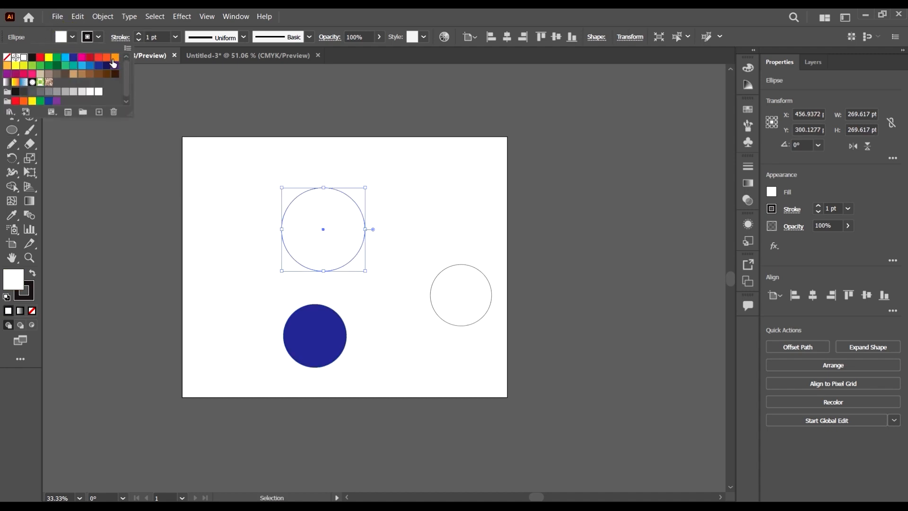
left_click(114, 58)
left_click(397, 240)
Step: Fill the remaining white circle with red and move it closer to the orange and blue circles
left_click(452, 270)
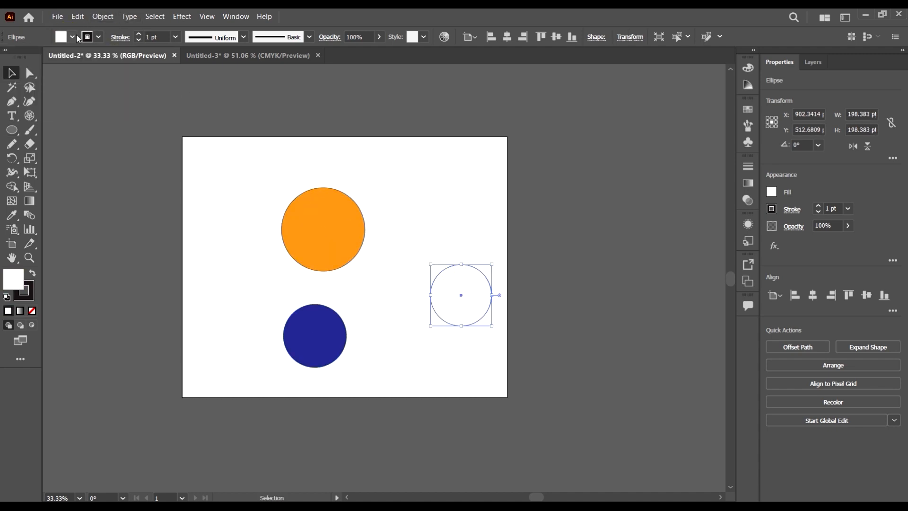
left_click(72, 37)
left_click(40, 58)
left_click(497, 178)
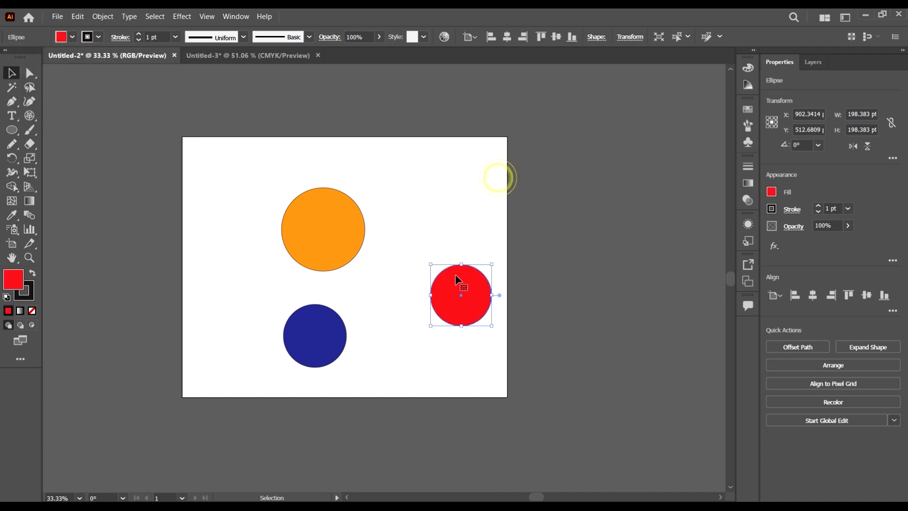
left_click_drag(457, 279, 396, 263)
left_click(532, 251)
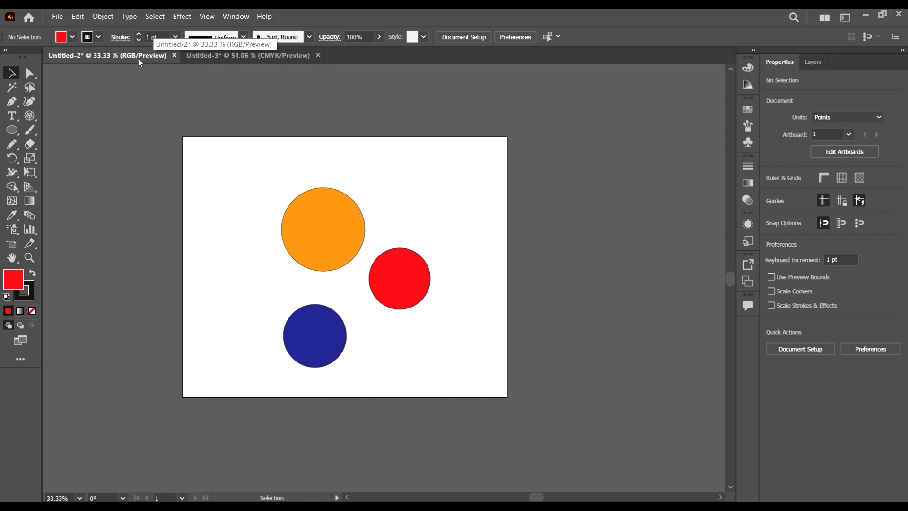
Step: Convert the document color mode to CMYK Color and examine the circles' colors up close
left_click(57, 16)
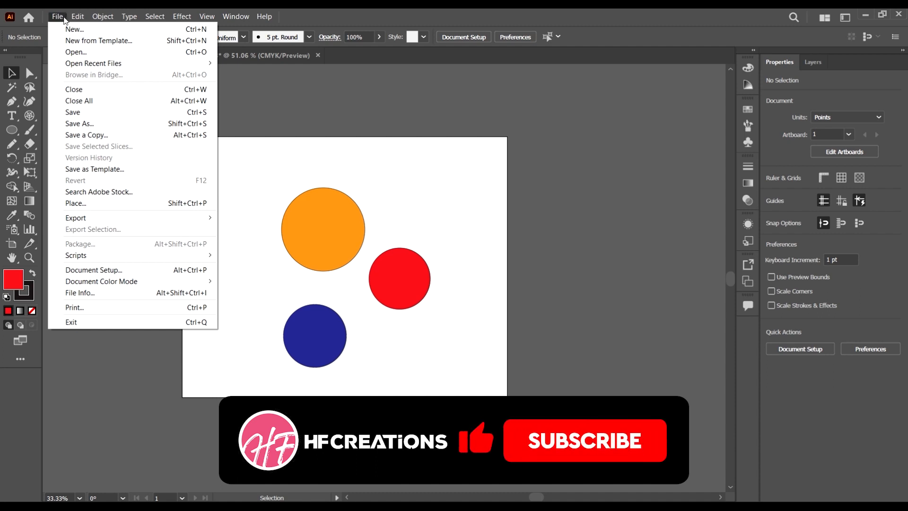
mouse_move(121, 287)
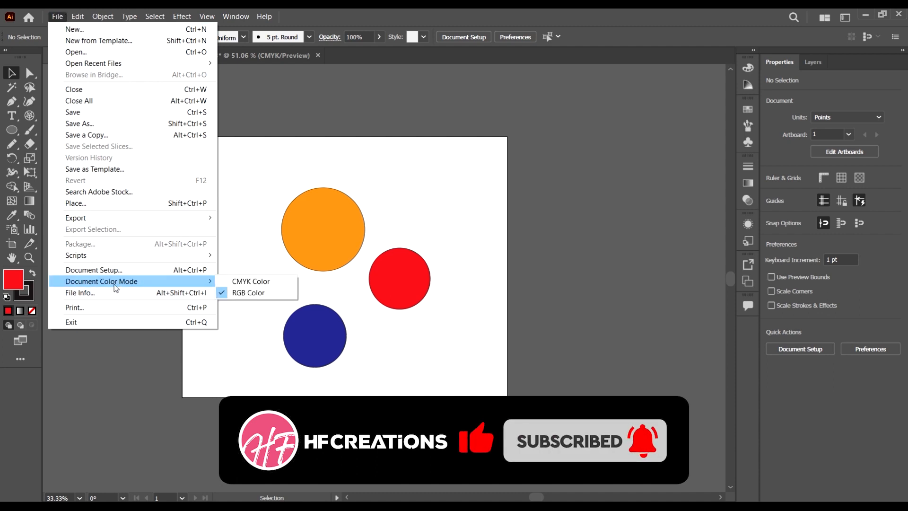
left_click(239, 281)
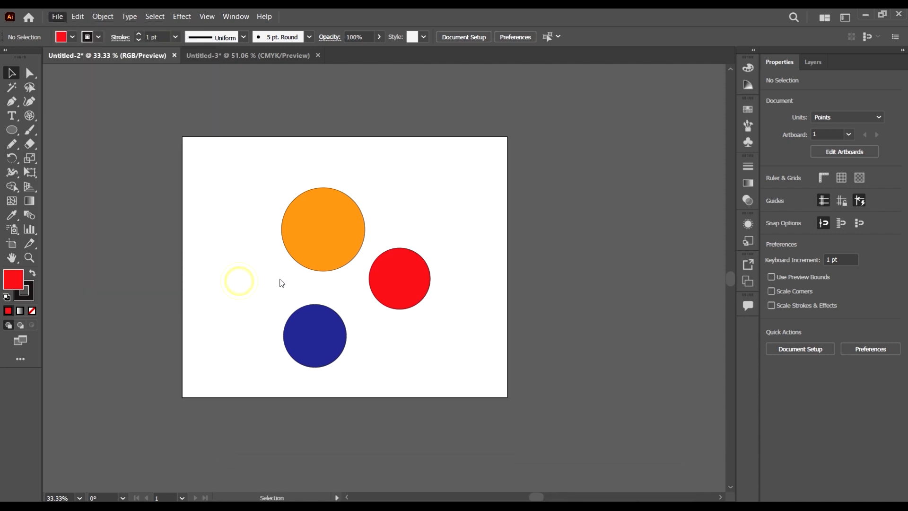
scroll(458, 254, "down", 1)
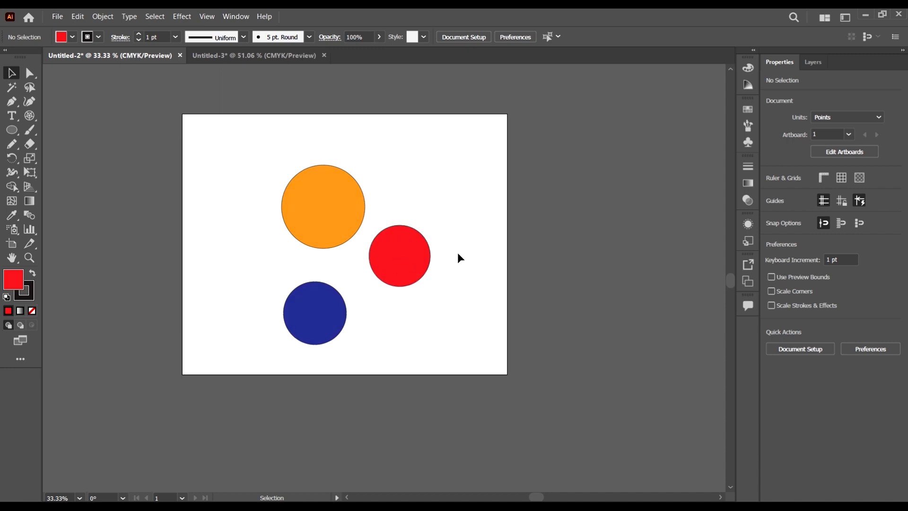
scroll(343, 231, "up", 2)
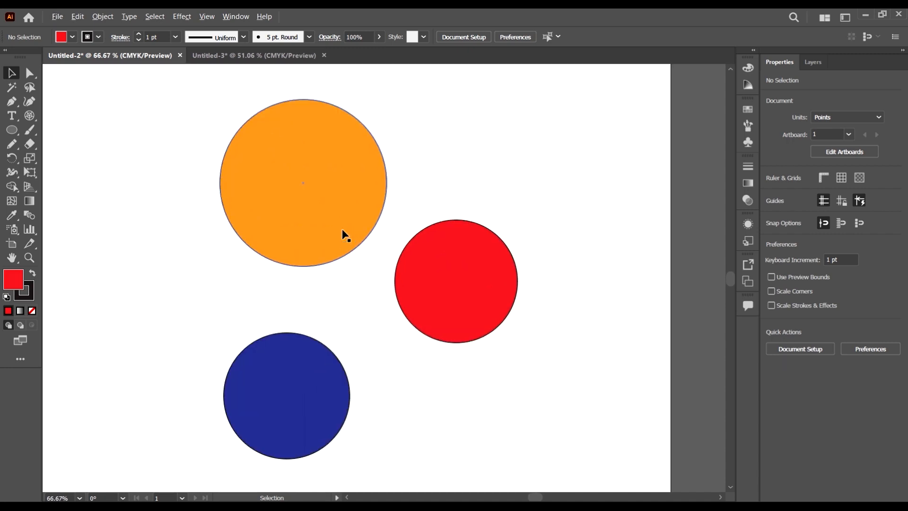
scroll(342, 232, "down", 4)
scroll(340, 185, "up", 1)
scroll(340, 184, "up", 1)
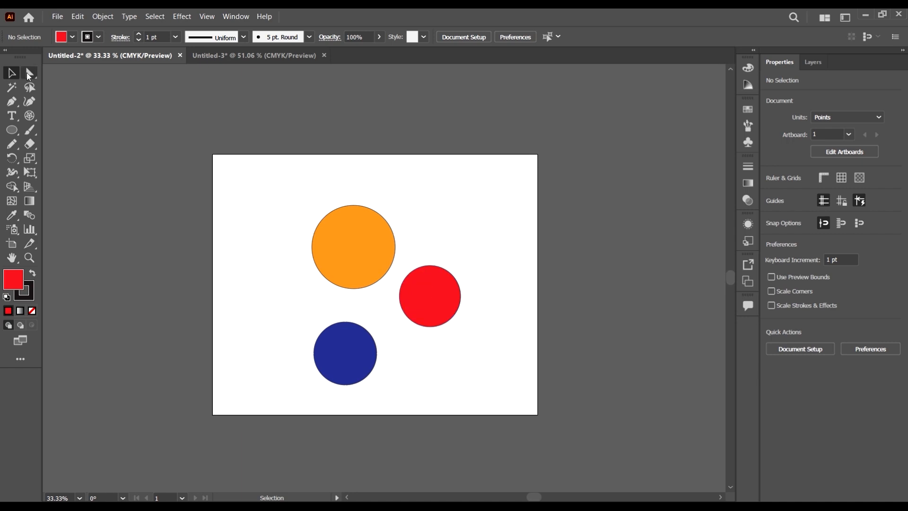
Step: Switch the document color mode back to RGB Color
left_click(57, 16)
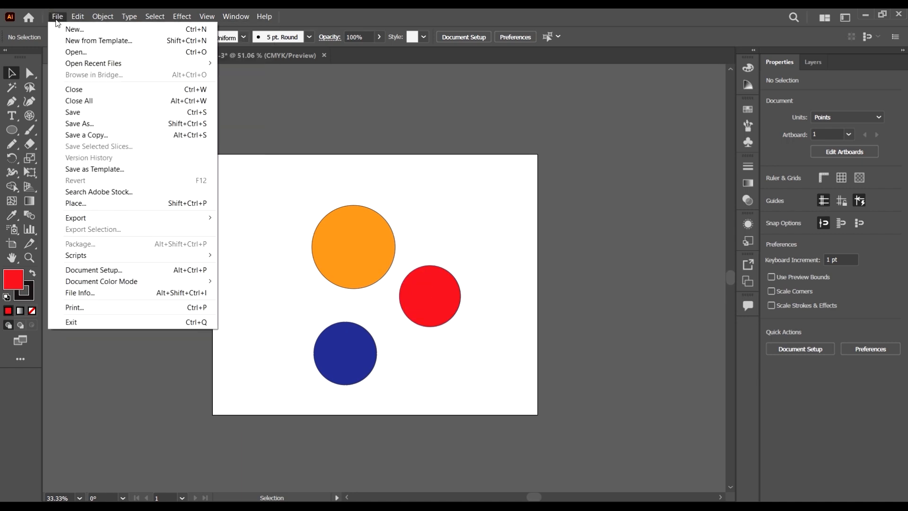
mouse_move(164, 282)
left_click(241, 292)
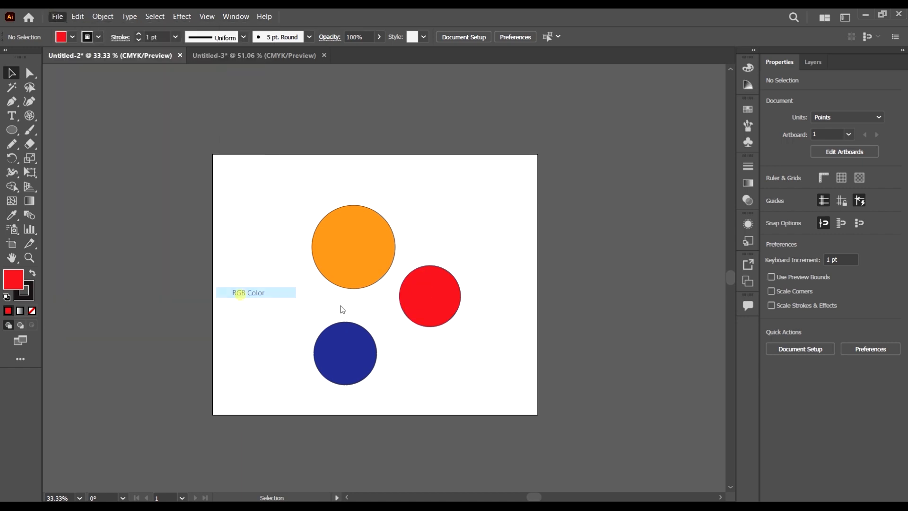
scroll(491, 359, "down", 1)
Step: Delete all three circles from the RGB document and close the CMYK document without saving
key("ctrl+a")
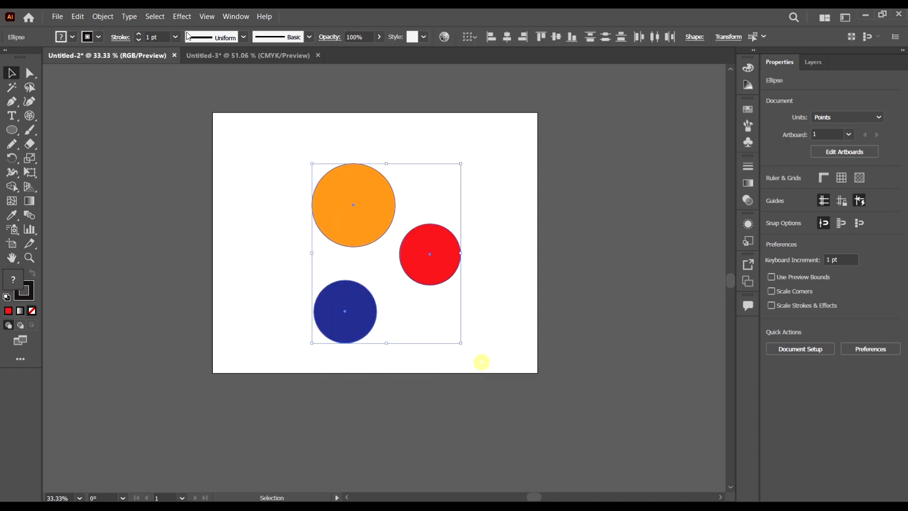
key("Delete")
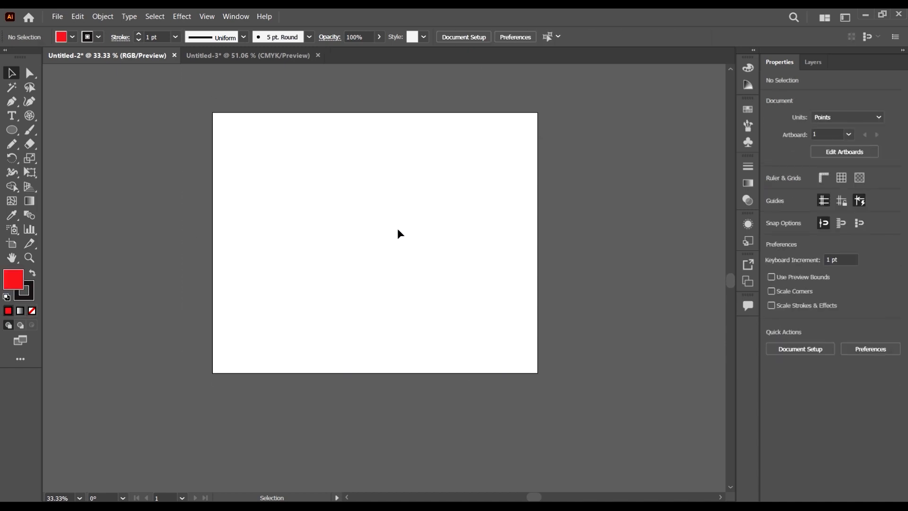
left_click(317, 55)
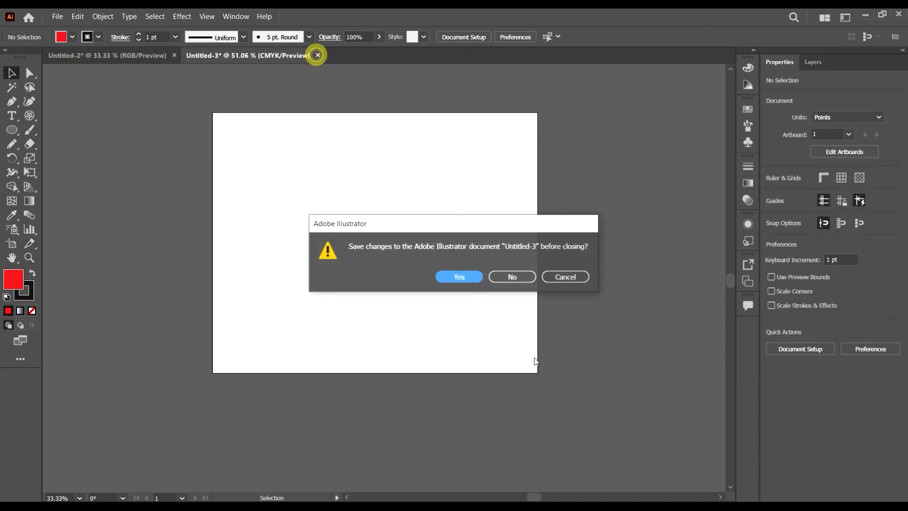
left_click(512, 277)
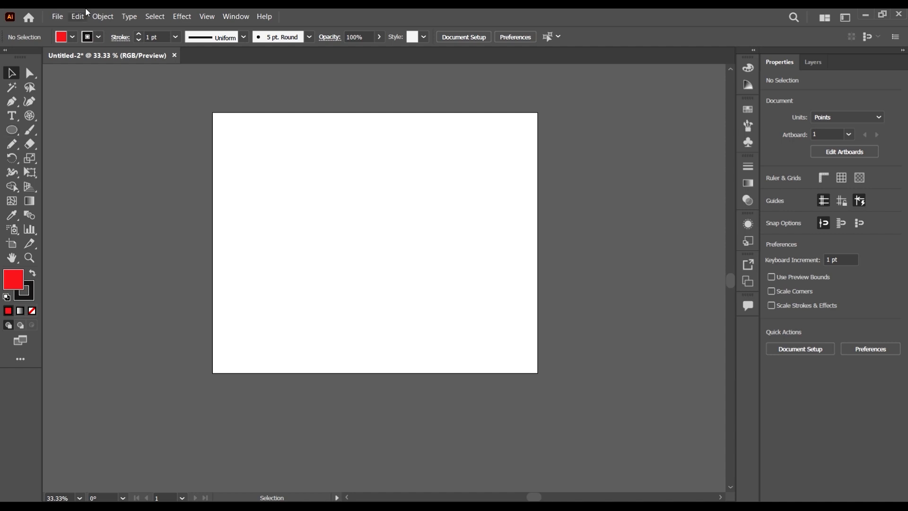
Step: Draw a red circle about 329 pt in diameter and move it to the middle of the artboard
left_click(73, 38)
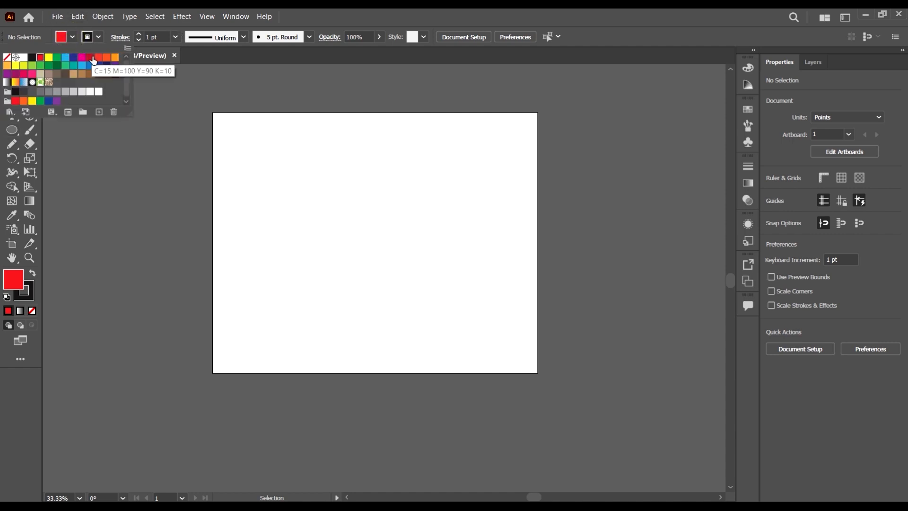
left_click(157, 254)
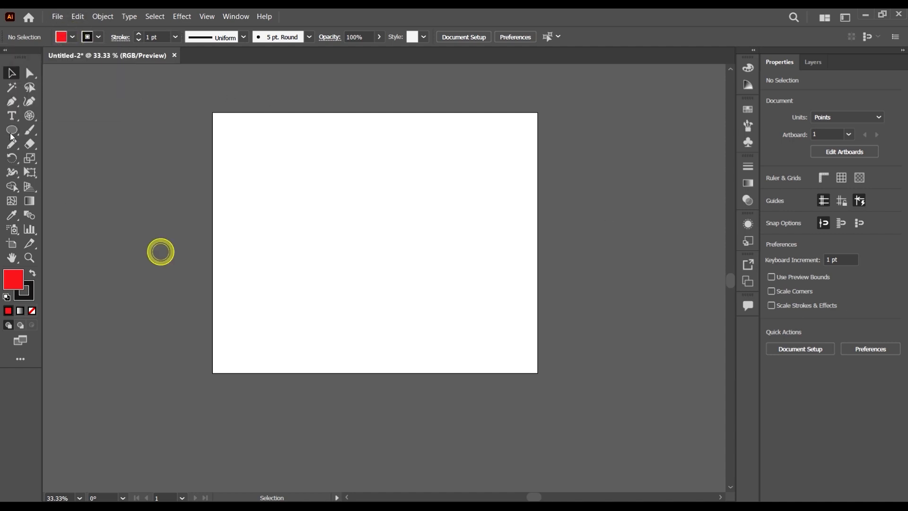
left_click(12, 130)
left_click_drag(269, 165, 371, 265)
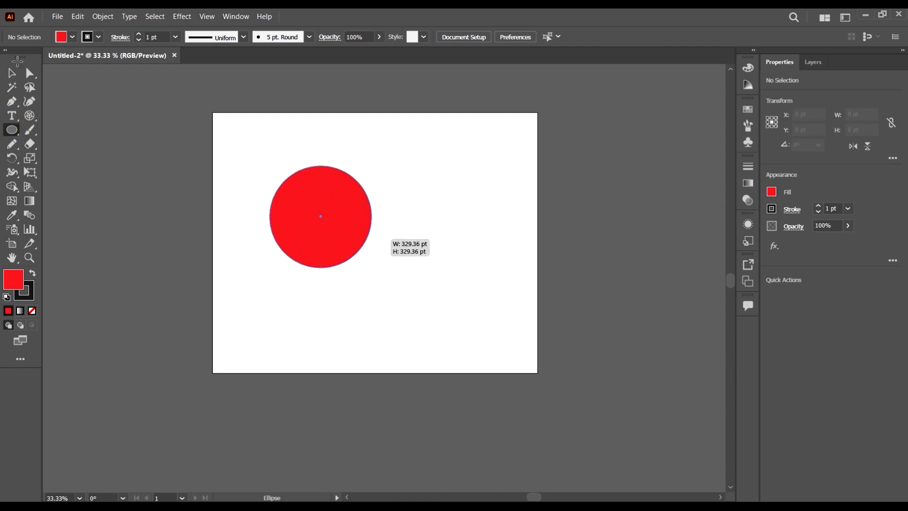
left_click(11, 73)
left_click_drag(292, 189, 351, 203)
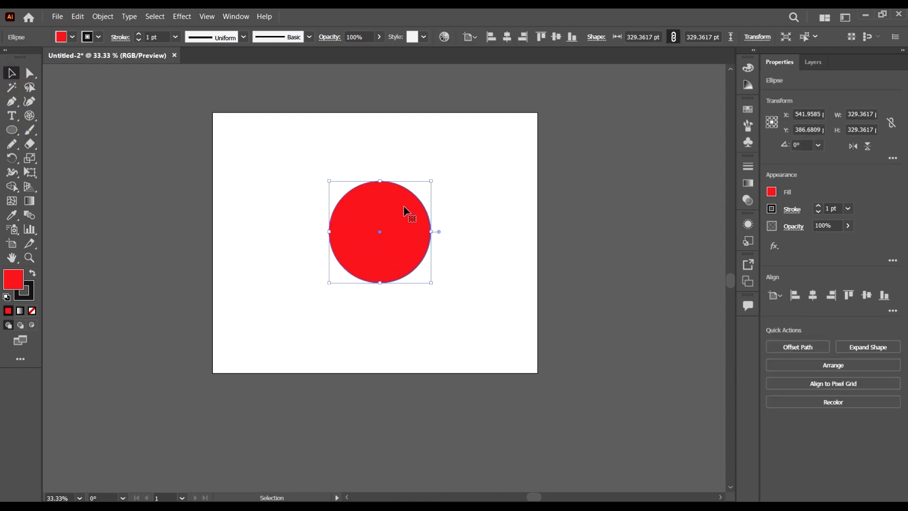
Step: Try the None, white and black fill swatches on the circle
left_click(72, 38)
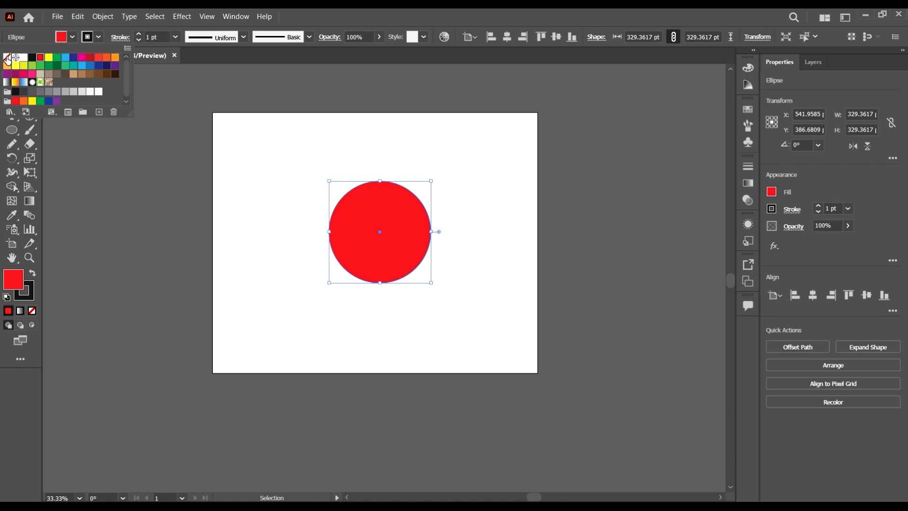
left_click(7, 58)
left_click(24, 57)
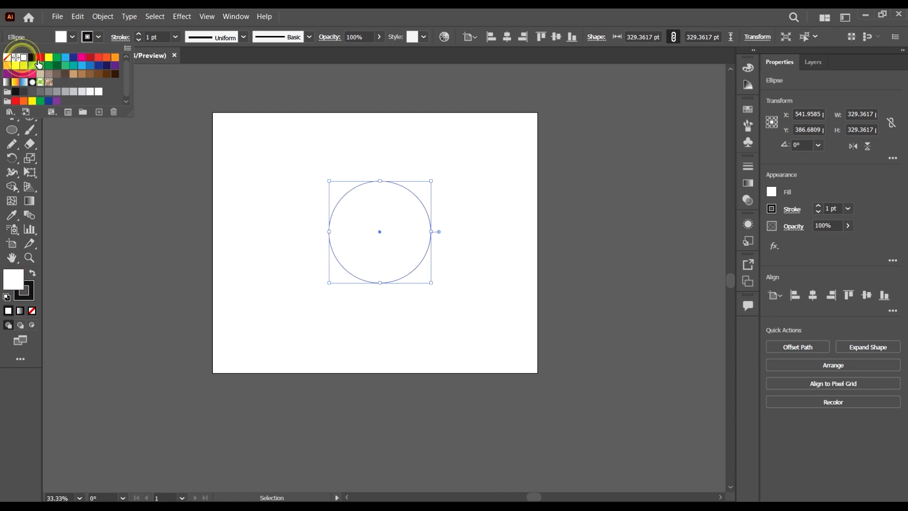
left_click(32, 58)
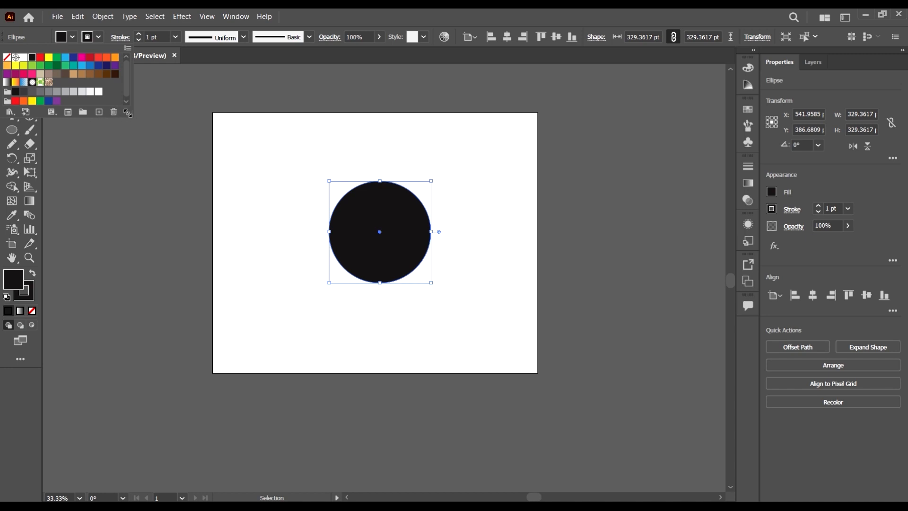
Step: Enlarge the swatch list and fill the circle with white after trying a yellow-green swatch
left_click_drag(131, 115, 178, 228)
left_click(140, 58)
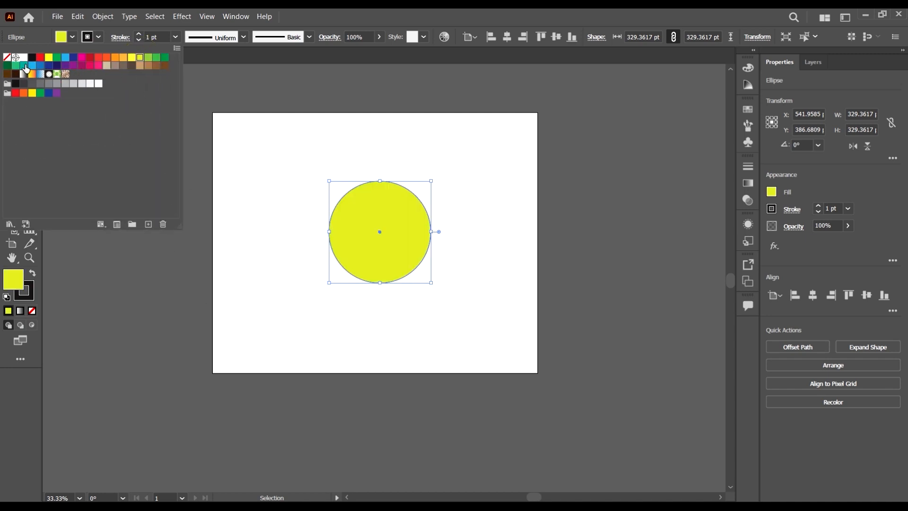
left_click(24, 58)
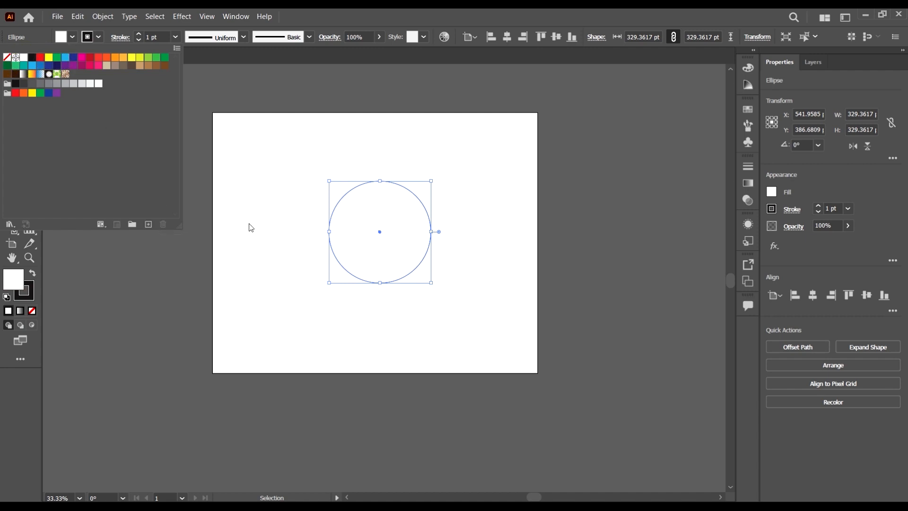
Step: Set the circle's fill to light red FF5757 with the Color Picker
left_click(393, 225)
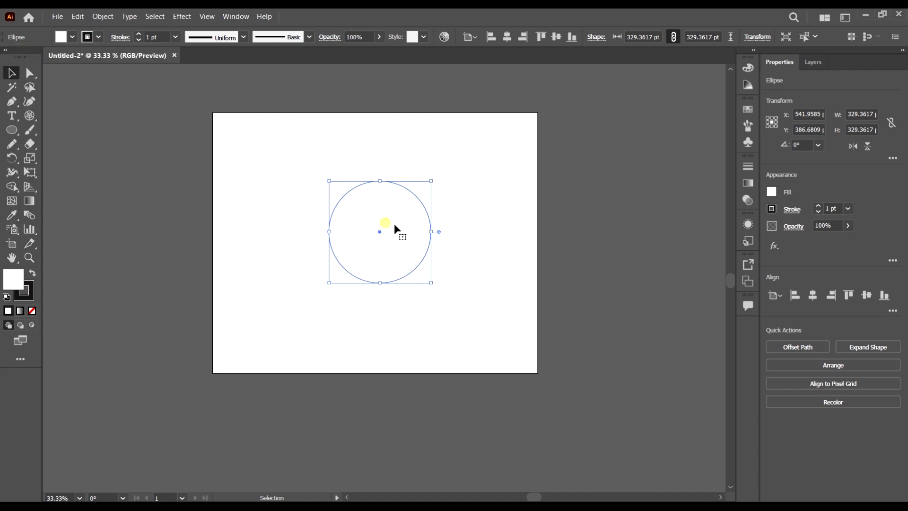
double_click(14, 281)
left_click_drag(667, 194, 690, 182)
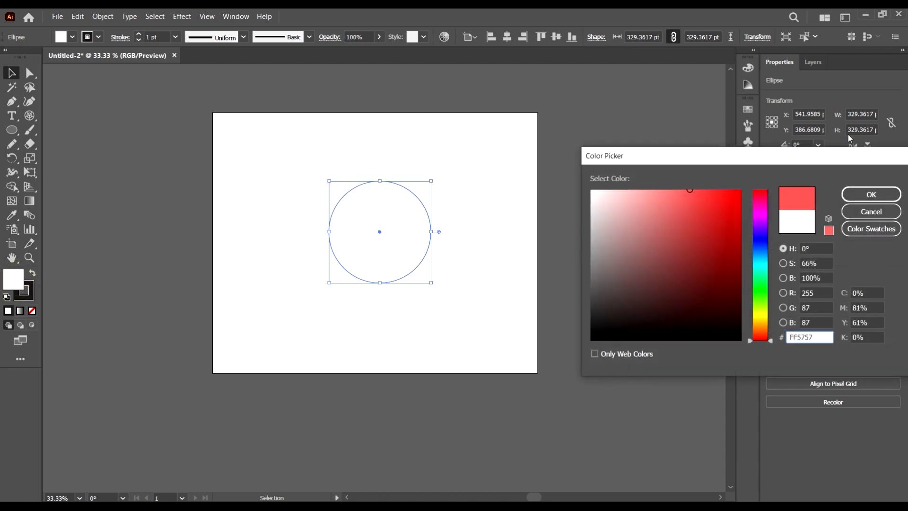
left_click(864, 192)
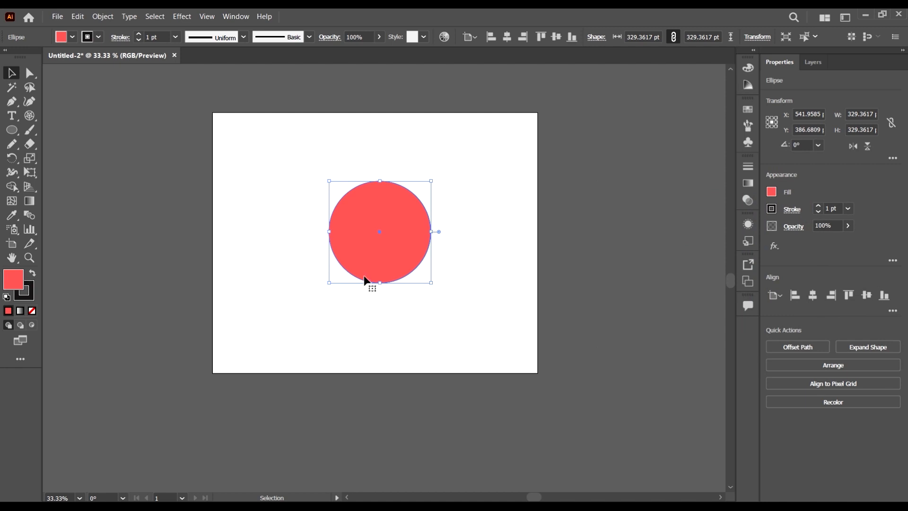
Step: Save the circle's fill color as a global RGB process swatch named New Swatch
left_click(72, 36)
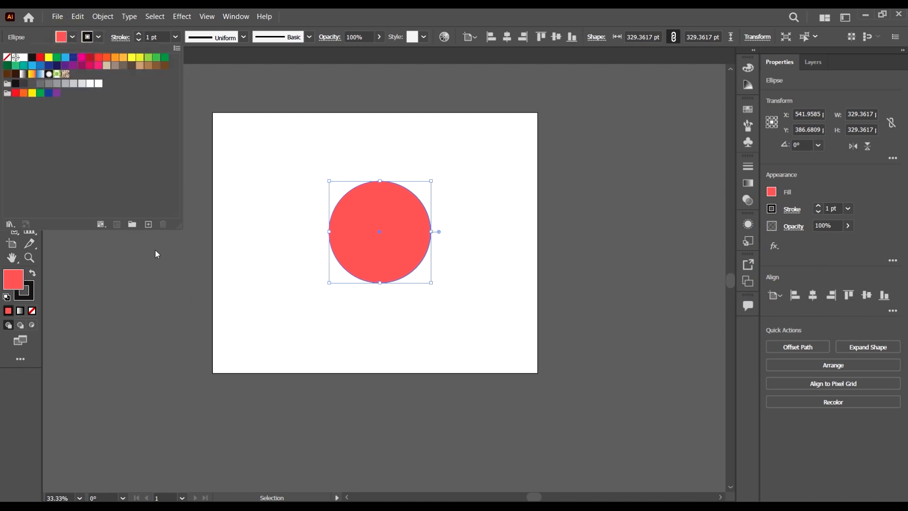
left_click(149, 225)
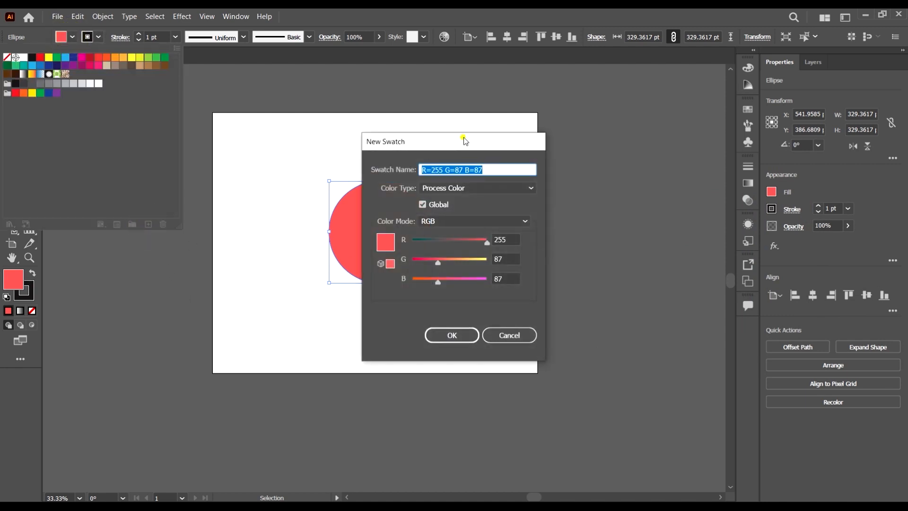
left_click_drag(465, 140, 599, 130)
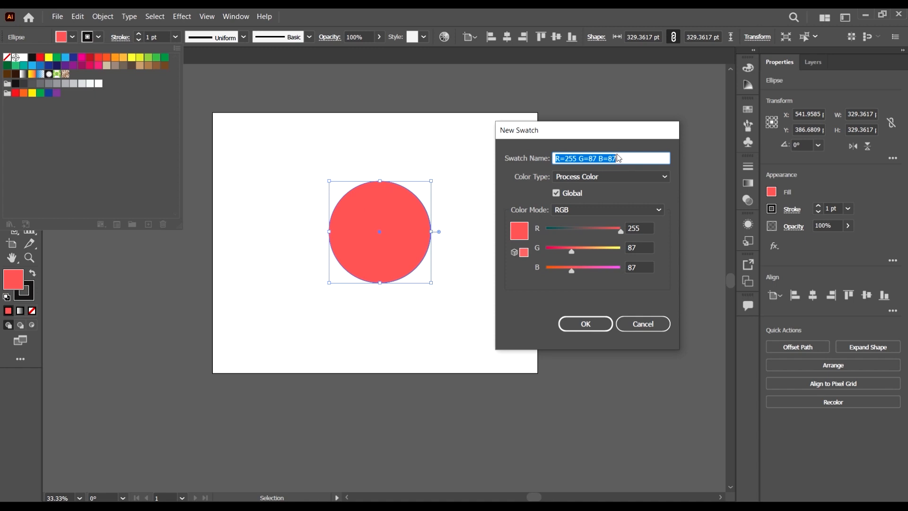
type("New Swatch")
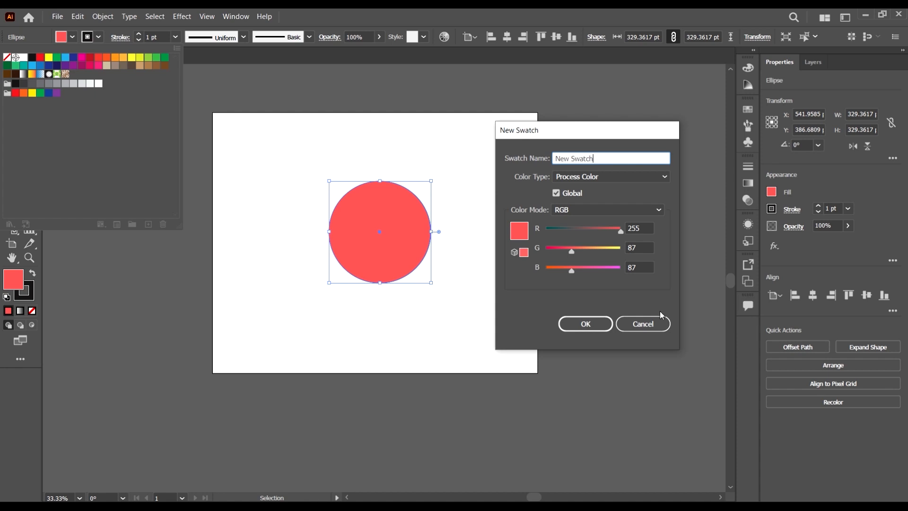
left_click(576, 326)
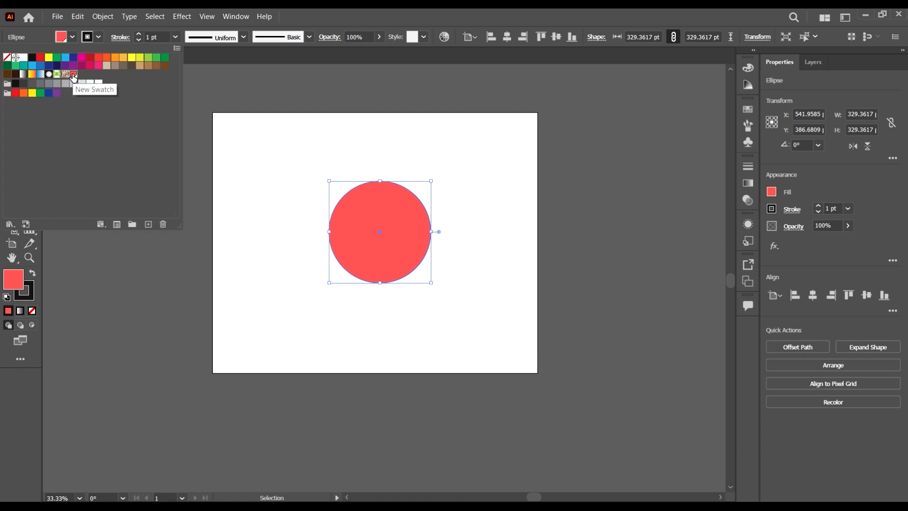
left_click(329, 335)
Step: Try the dark red and tan fill swatches on the circle, and deselect it
left_click(73, 37)
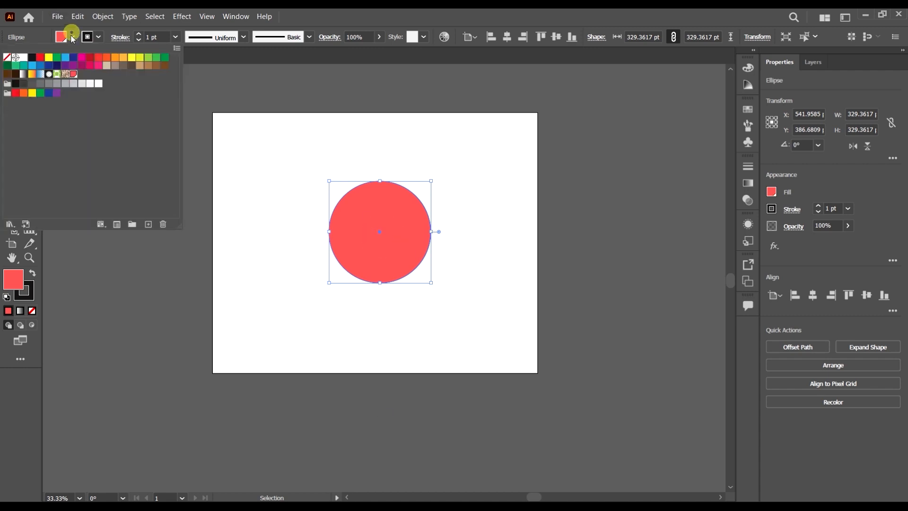
left_click(90, 57)
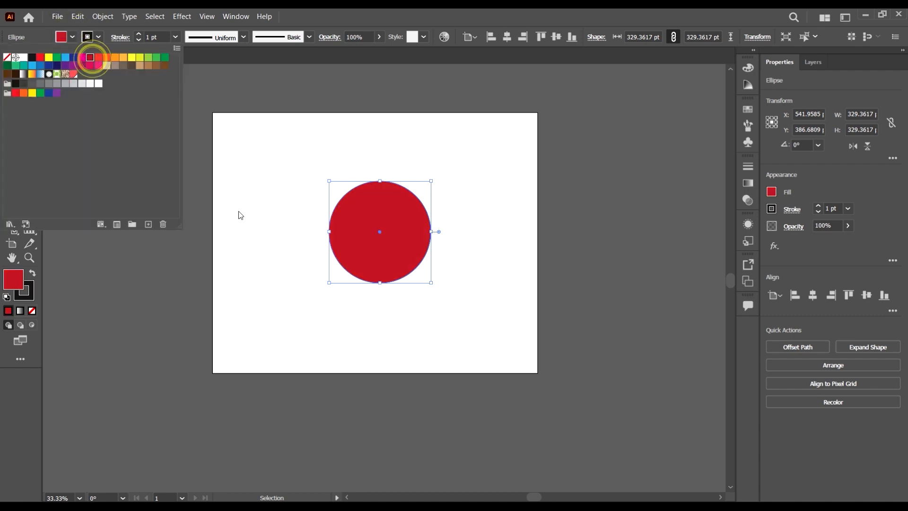
left_click(144, 66)
left_click(353, 158)
left_click(509, 256)
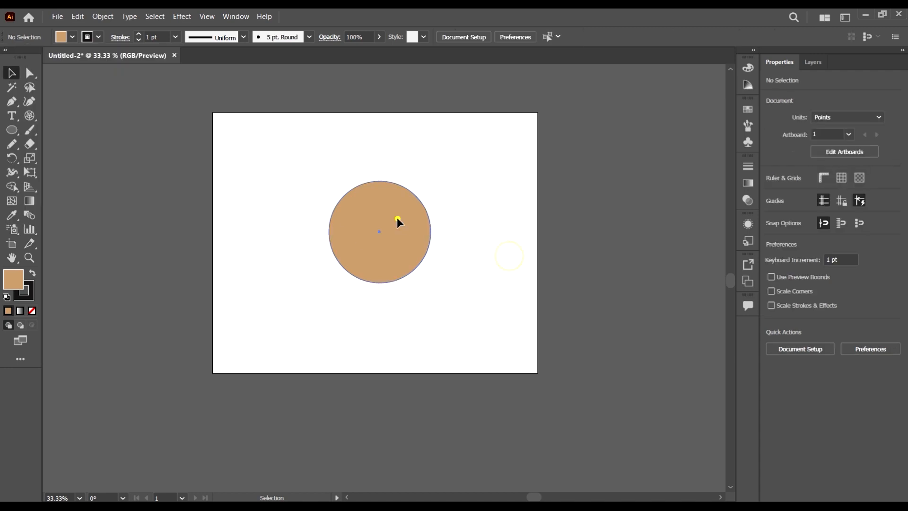
Step: Fill the circle with the saved New Swatch color and move it up to about X 501 pt, Y 256 pt
left_click(397, 221)
left_click(73, 37)
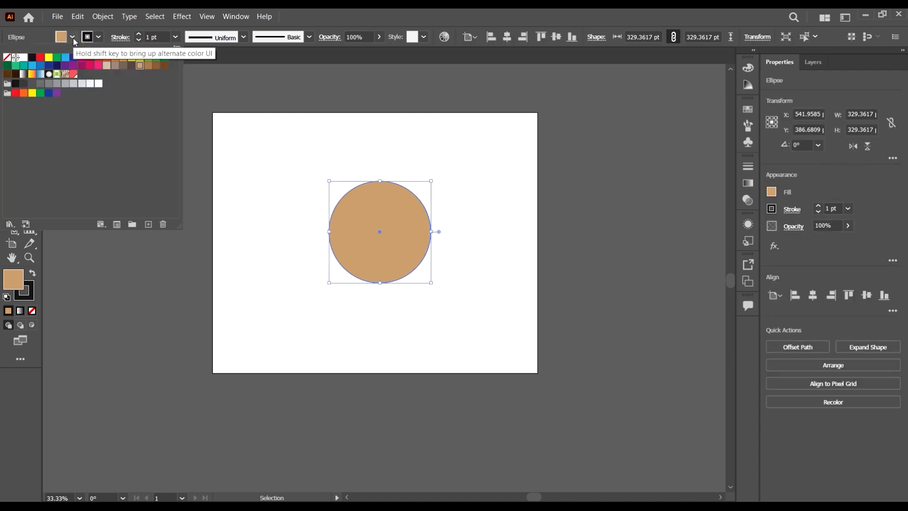
left_click(74, 73)
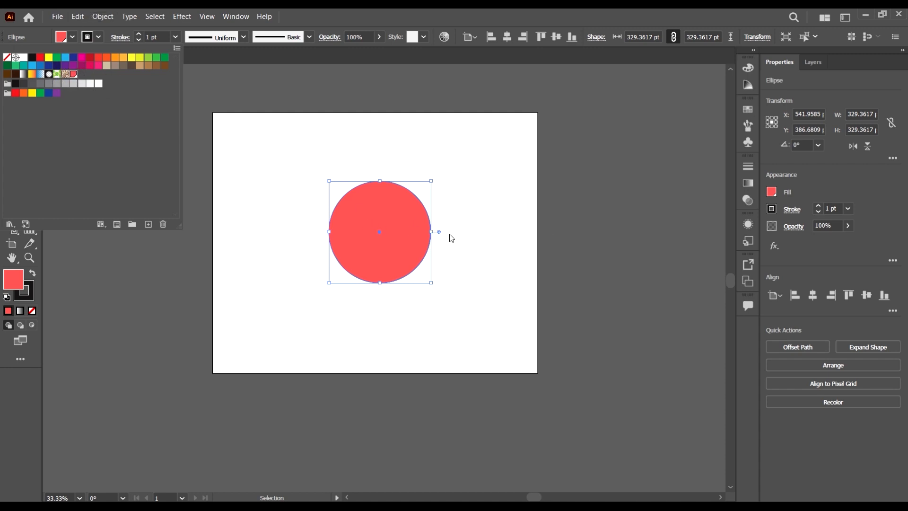
left_click(401, 230)
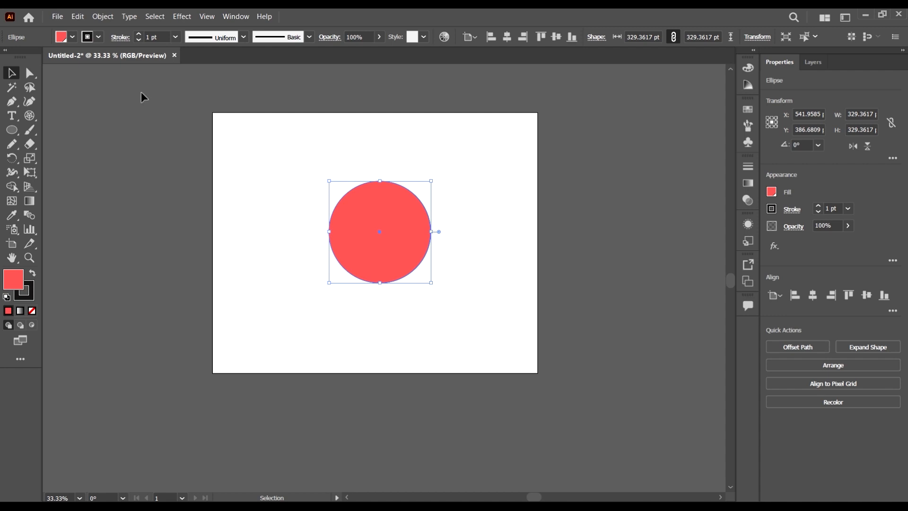
left_click_drag(365, 237, 351, 196)
left_click(58, 16)
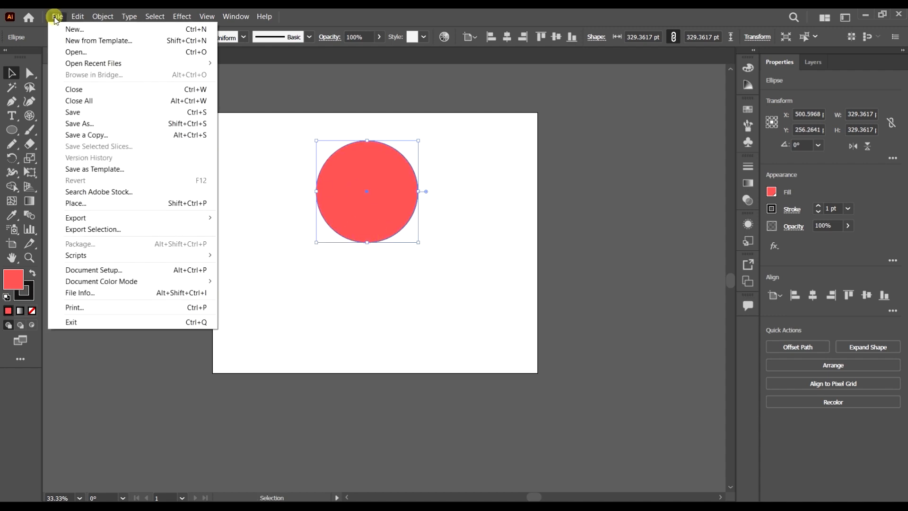
left_click(61, 17)
Step: Try the default gradient and pattern swatches on the circle, including Foliage and the brown swirl pattern, ending with the Fading Sky gradient
left_click(72, 39)
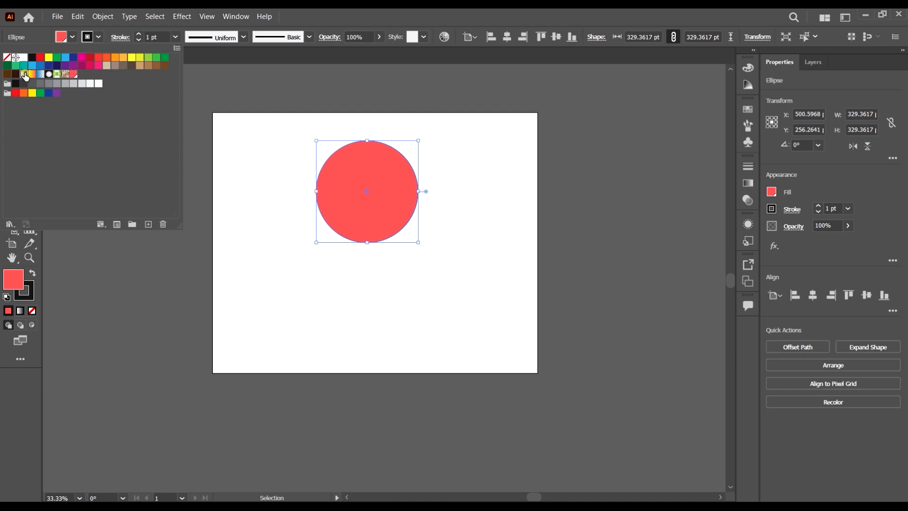
left_click(24, 74)
left_click(32, 75)
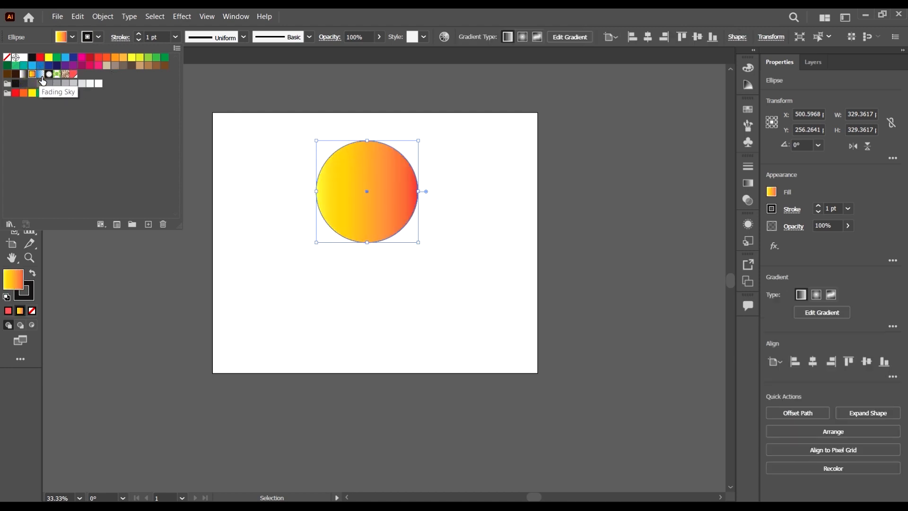
left_click(41, 76)
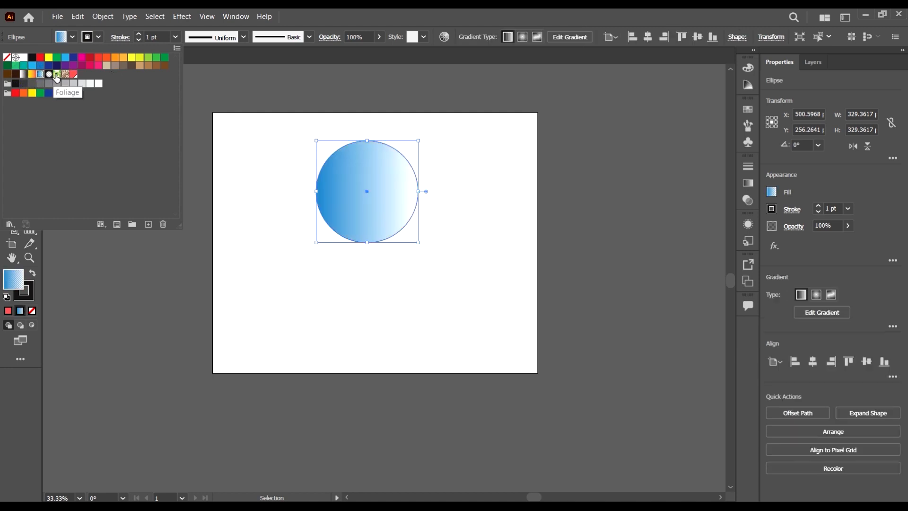
left_click(57, 75)
left_click(65, 74)
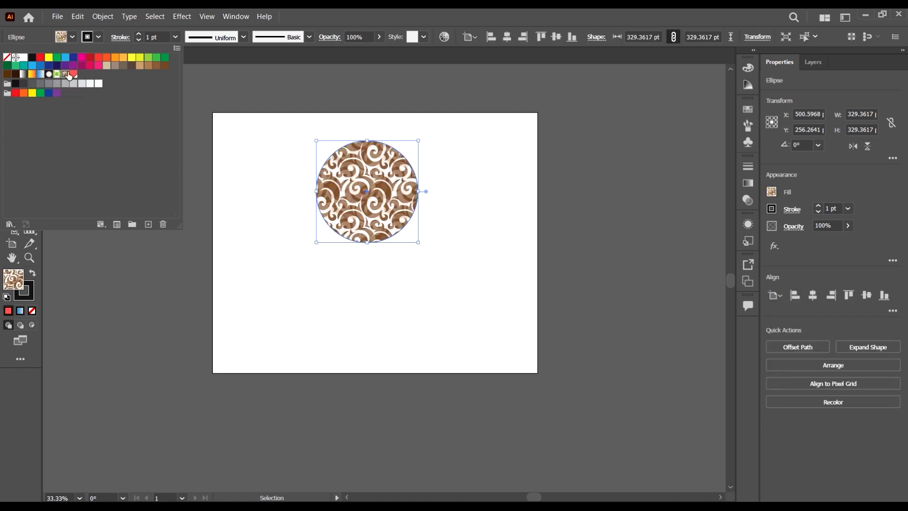
left_click(39, 75)
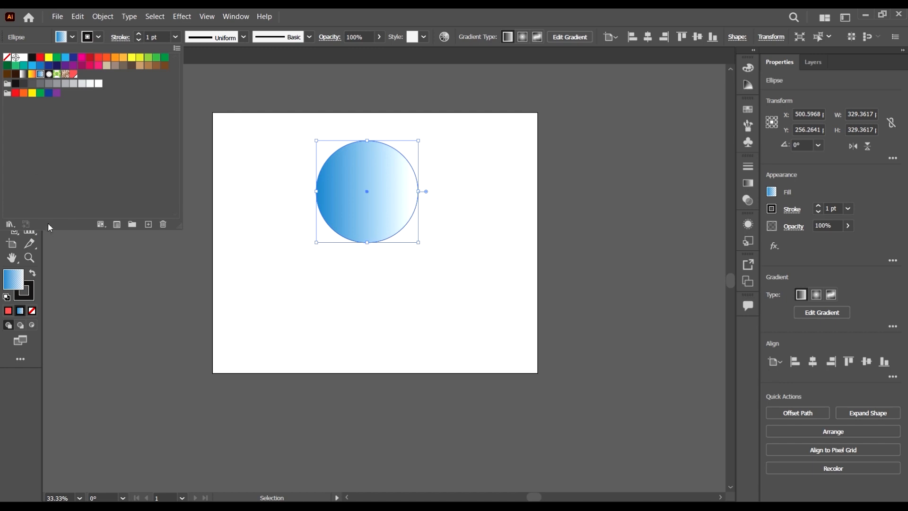
Step: Open the Ancient swatch library from the Art History collection and enlarge it to show all its color groups
left_click(10, 225)
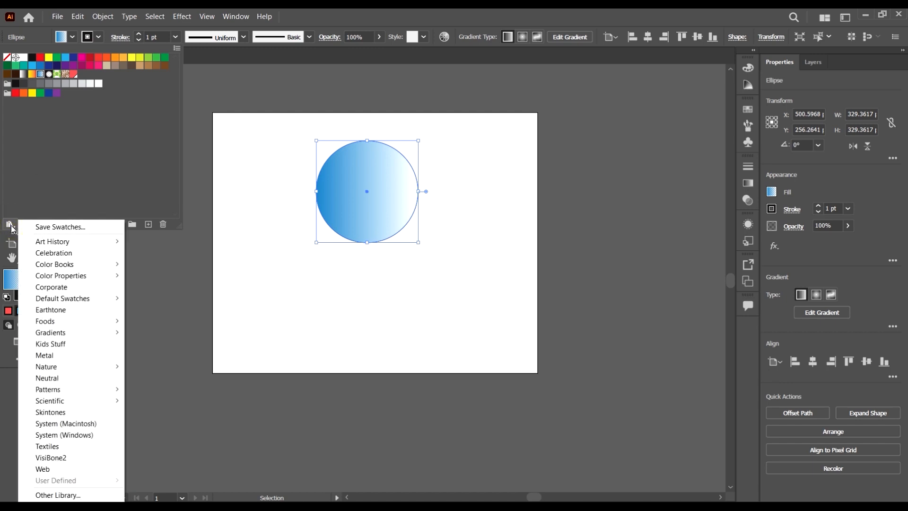
left_click(11, 225)
left_click(10, 225)
mouse_move(74, 246)
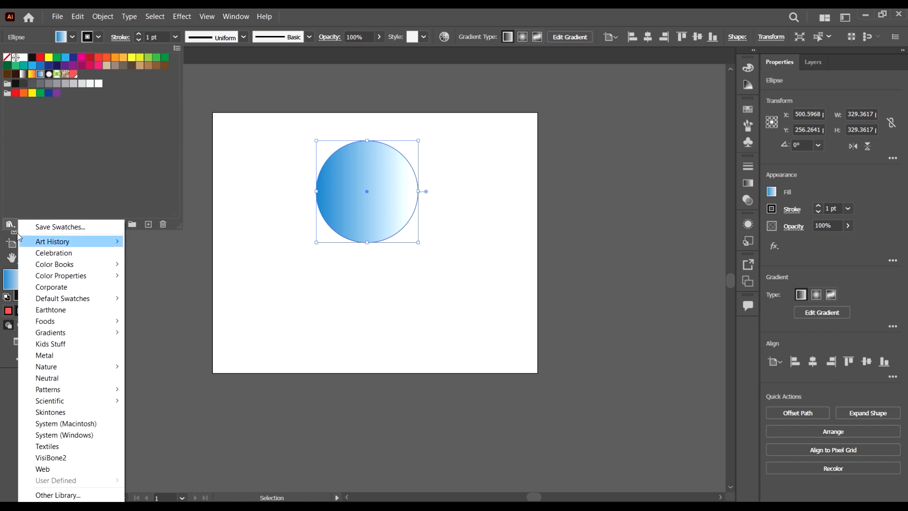
mouse_move(88, 269)
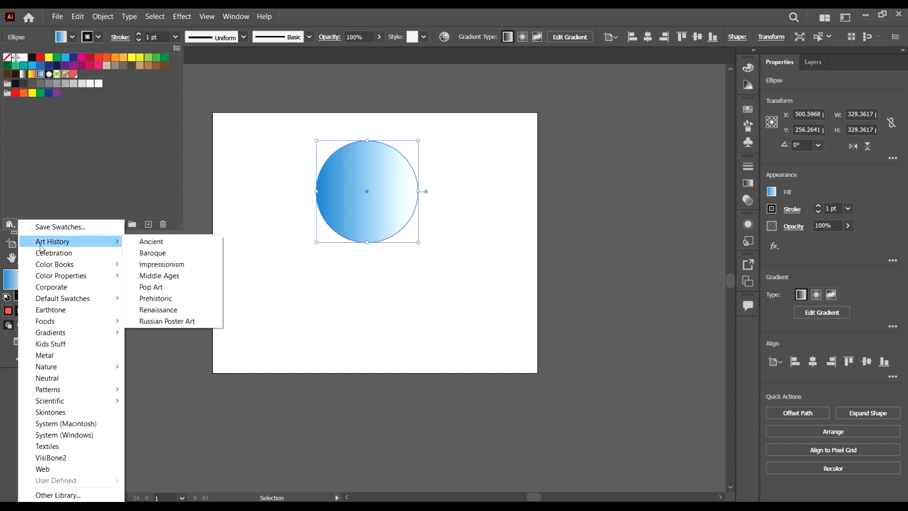
left_click(151, 241)
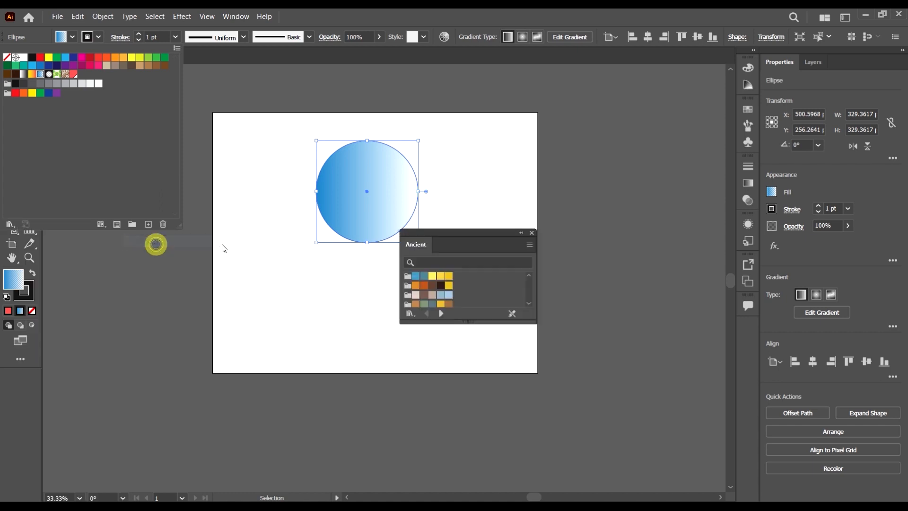
left_click(533, 320)
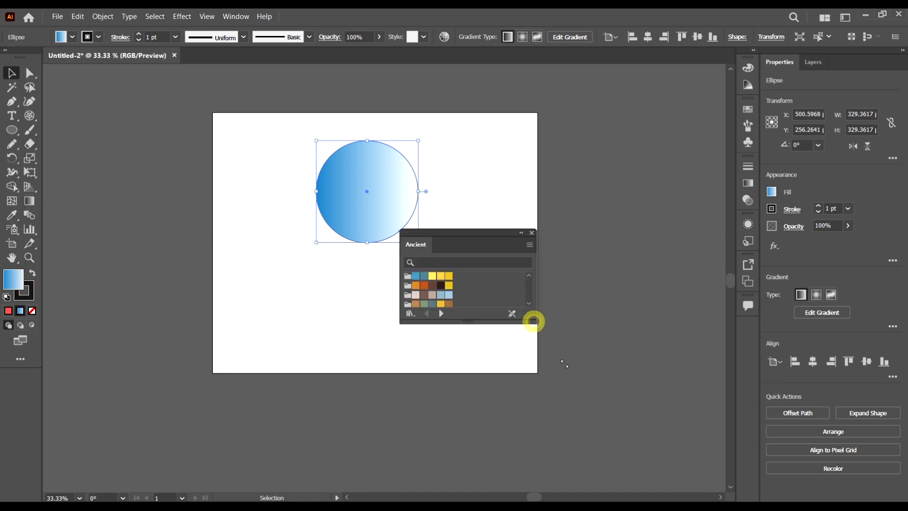
left_click_drag(537, 328, 565, 373)
Step: Try several Ancient swatches on the circle, including yellow, light blue and brown, ending with grayish blue
left_click(373, 185)
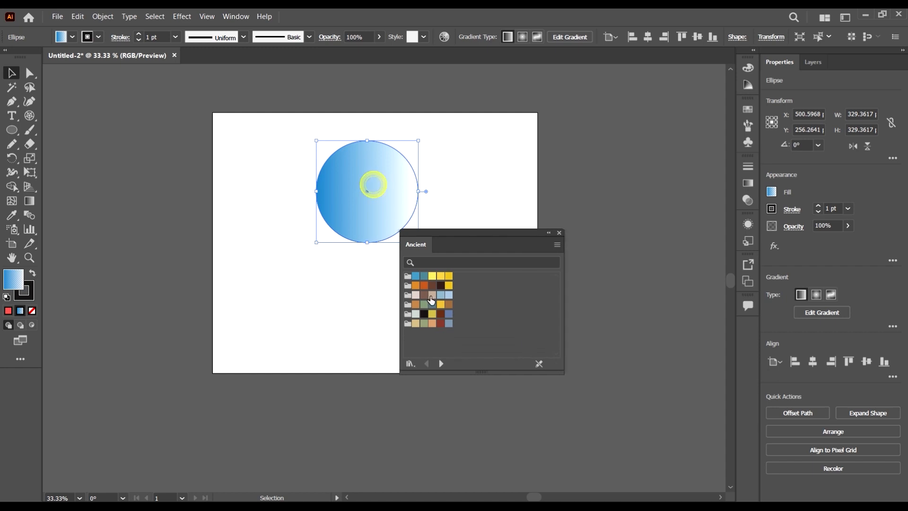
left_click(424, 285)
left_click(448, 285)
left_click(448, 294)
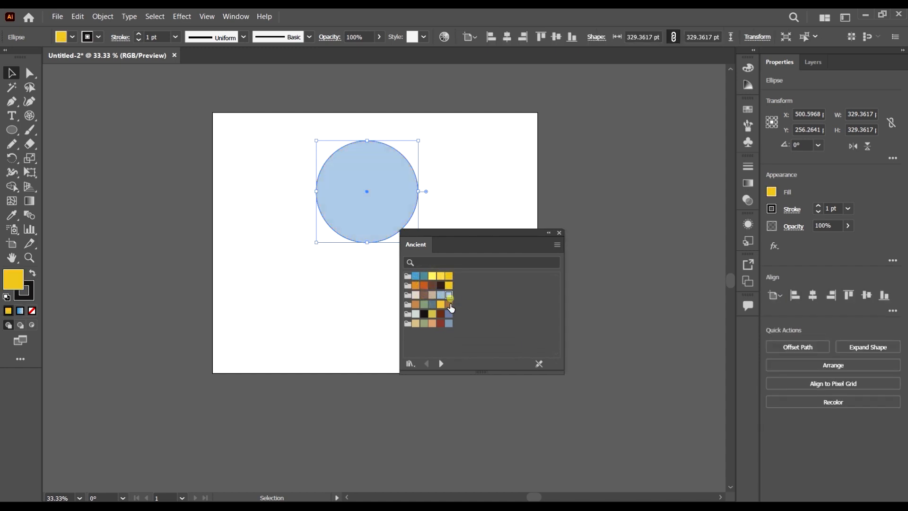
left_click(448, 304)
left_click(448, 314)
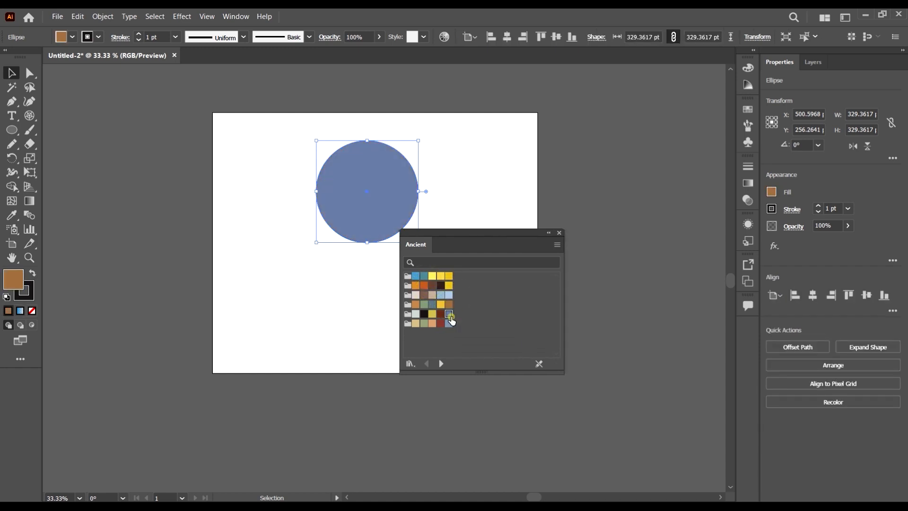
left_click(448, 323)
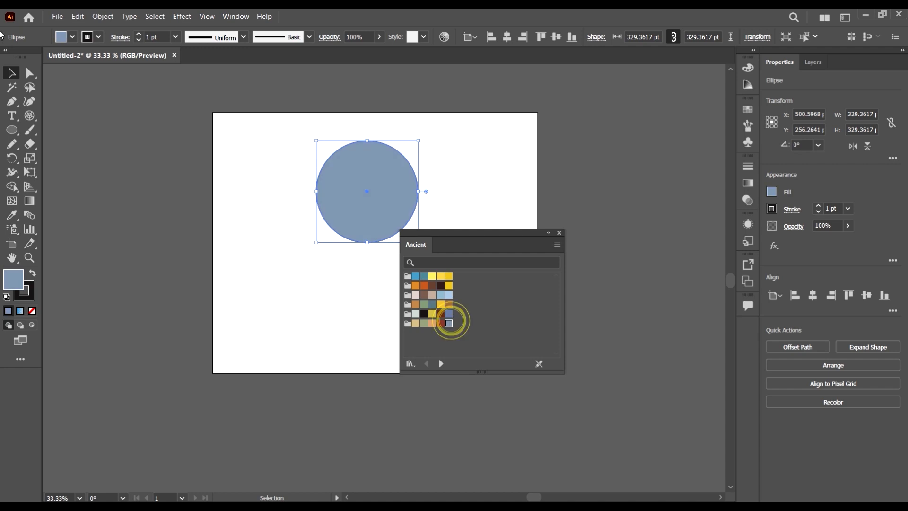
Step: Open the Beverages swatch library from the Foods collection
left_click(73, 37)
left_click(10, 225)
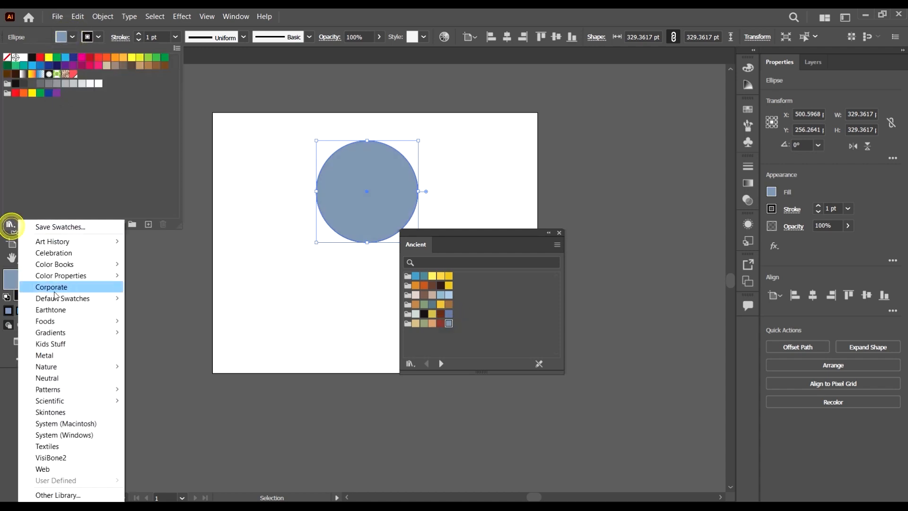
mouse_move(69, 324)
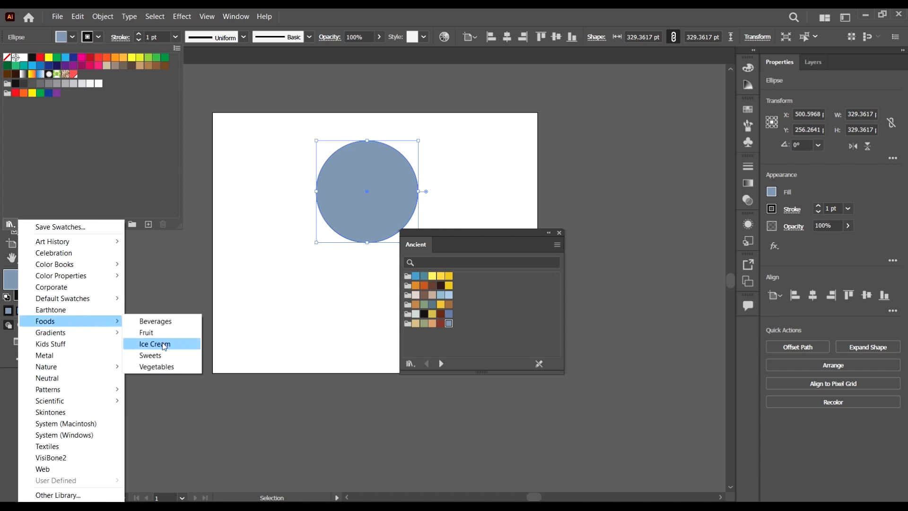
left_click(157, 321)
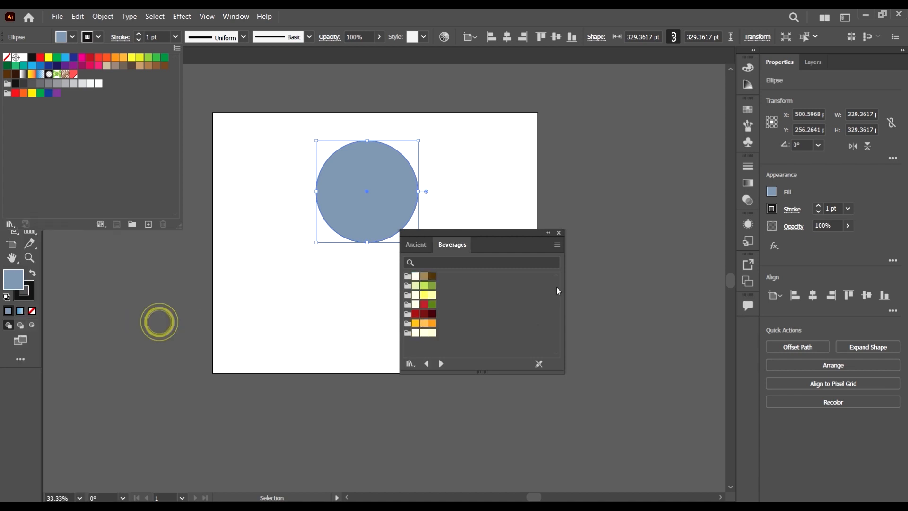
Step: Try several Beverages swatches on the circle, move the library away from it, and fill the circle with olive green
left_click(433, 286)
left_click(432, 294)
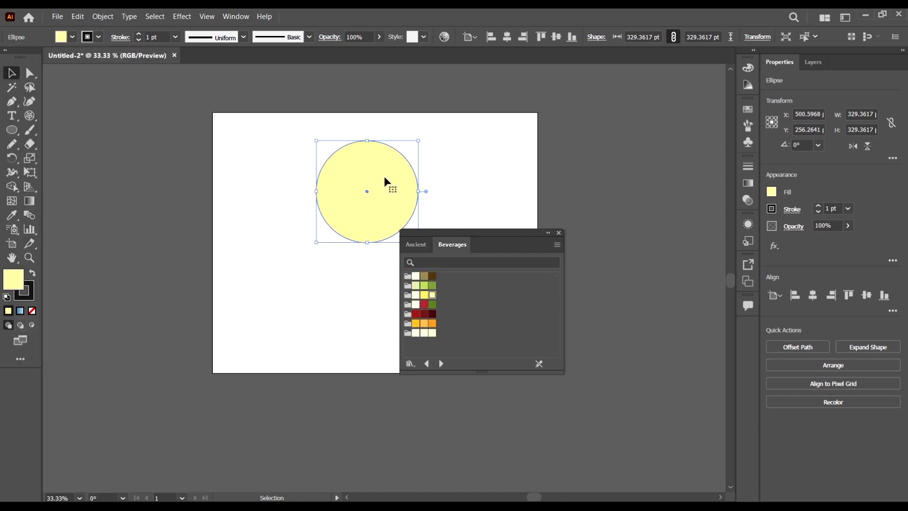
left_click_drag(501, 233, 565, 175)
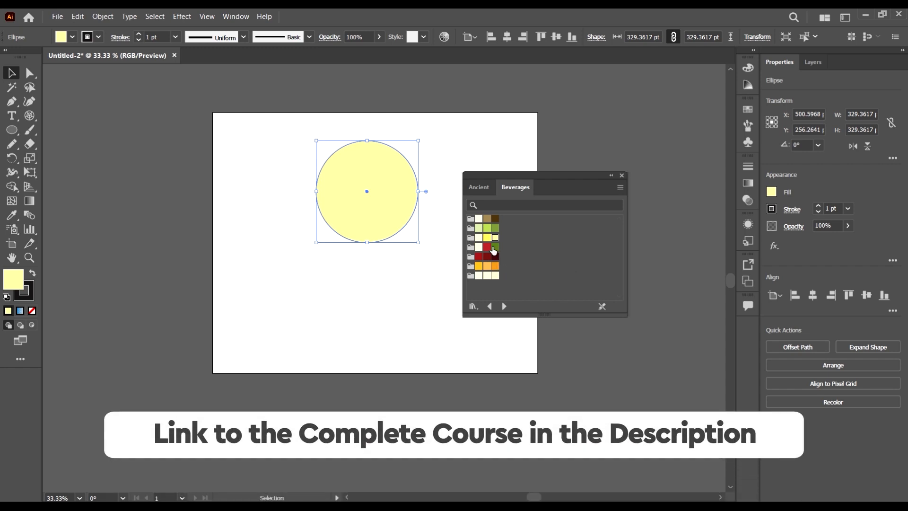
left_click(495, 248)
left_click(487, 229)
left_click(494, 229)
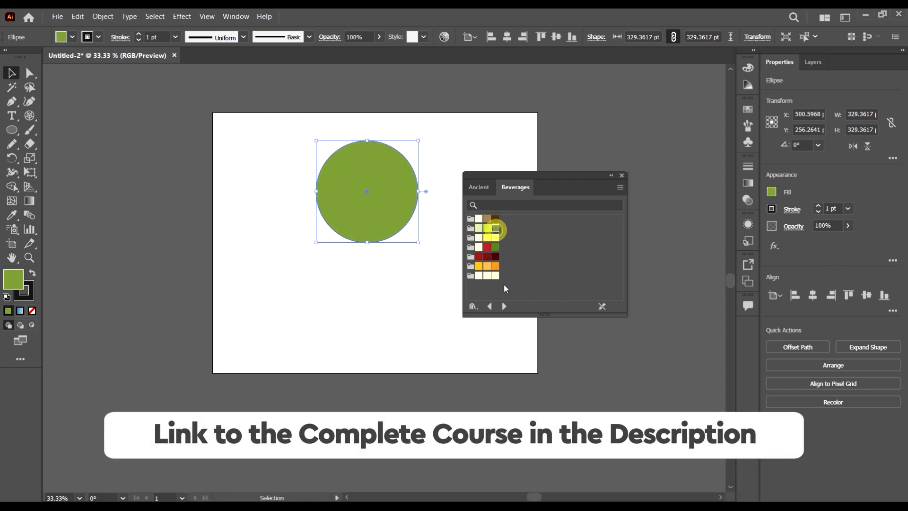
Step: Fill the circle with light orange from the Beverages swatches and open the Textiles swatch library
left_click(487, 256)
left_click(487, 266)
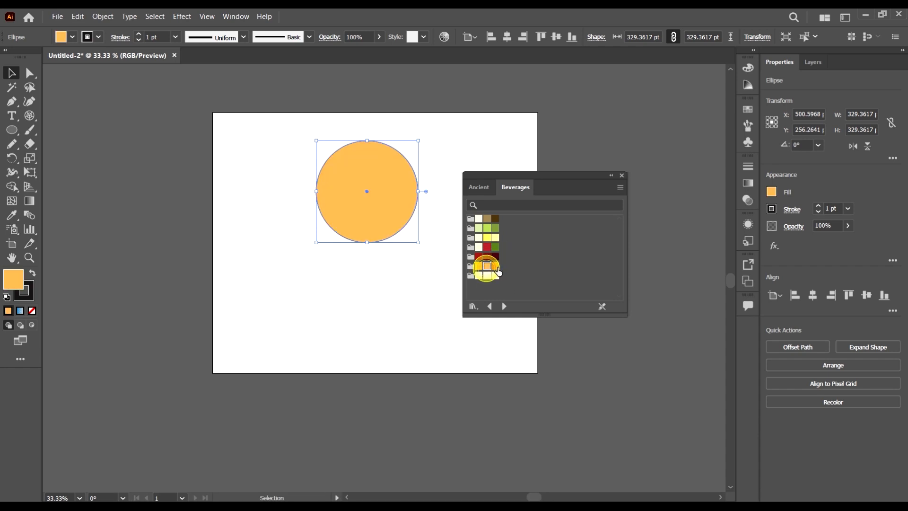
left_click(73, 38)
left_click(10, 224)
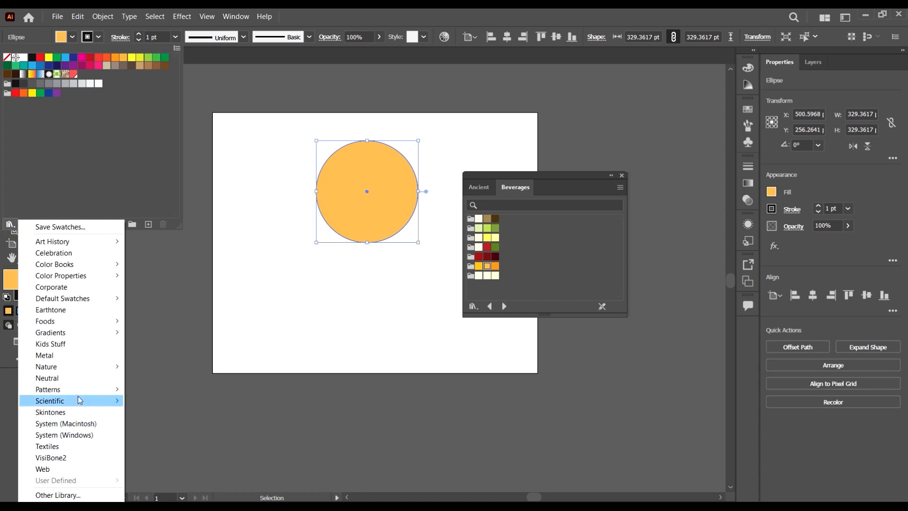
left_click(102, 449)
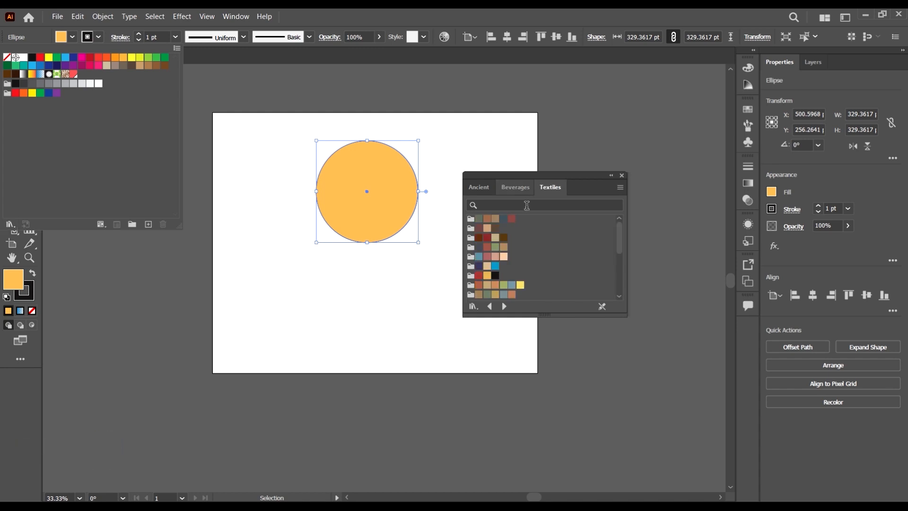
Step: Open the Flowers swatch library from the Nature collection and look through its color groups
left_click(11, 222)
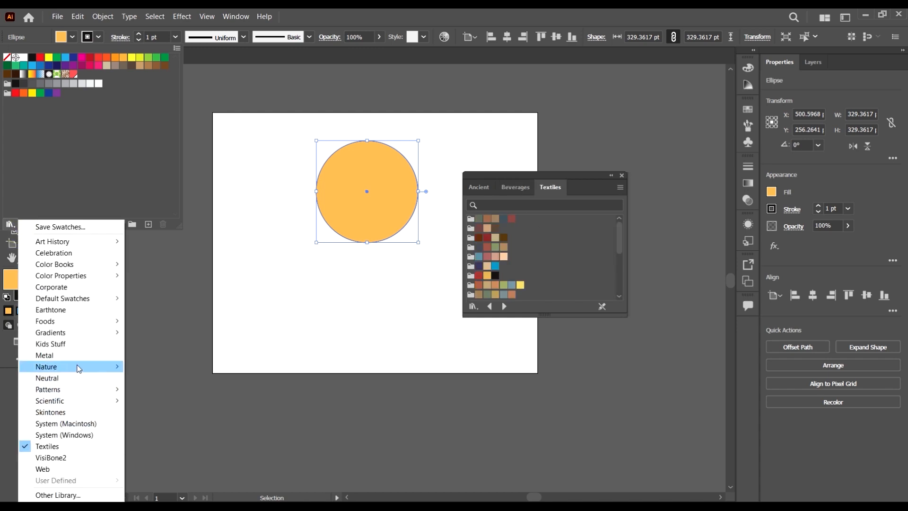
mouse_move(78, 368)
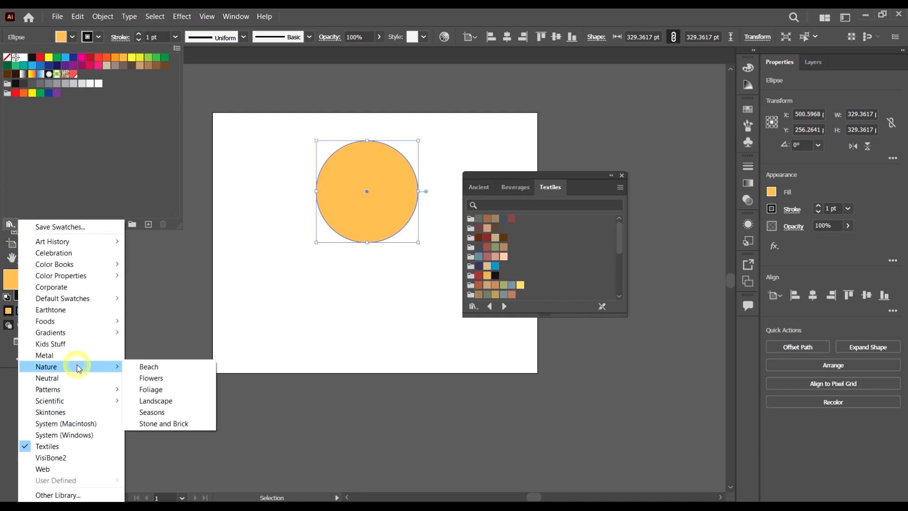
left_click(168, 378)
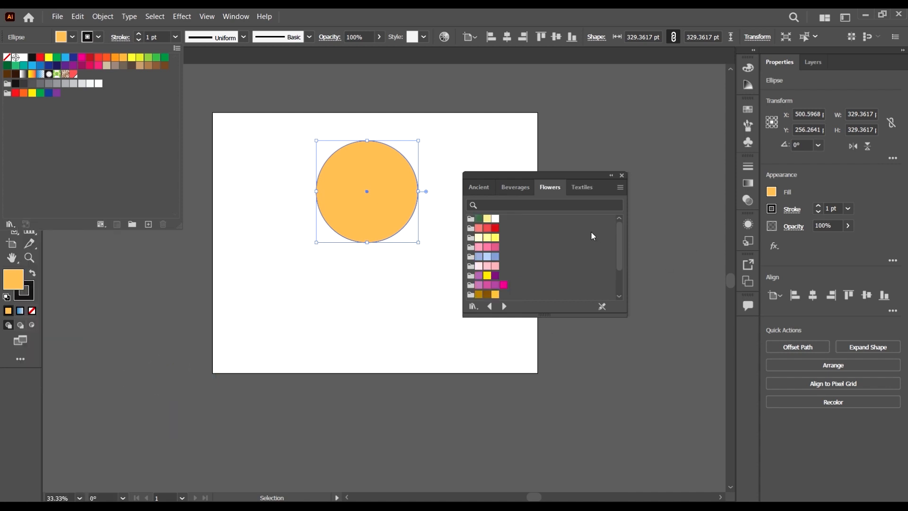
left_click(619, 235)
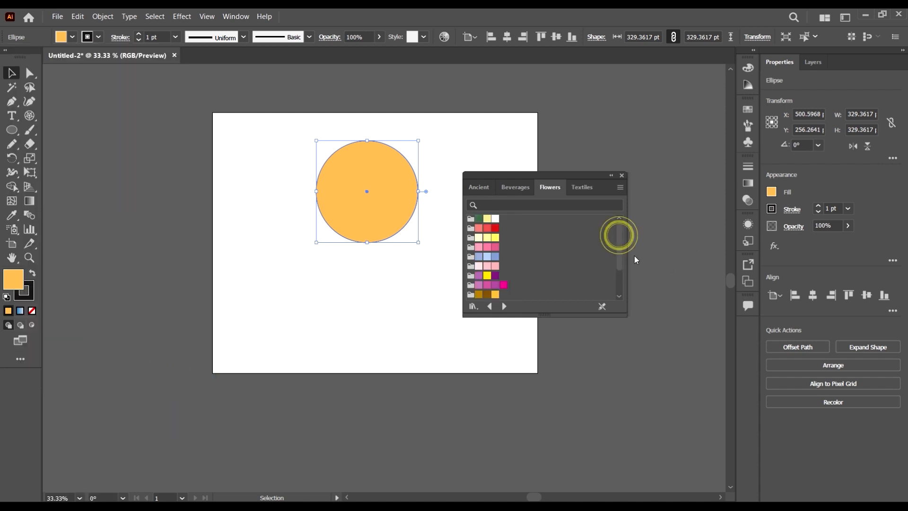
left_click_drag(621, 241, 620, 263)
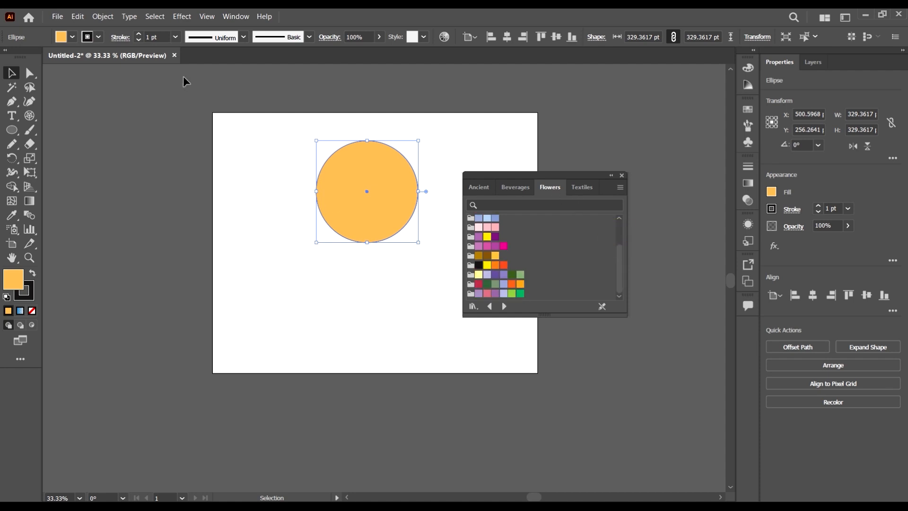
Step: Open the Nature_Animal Skins pattern library from the Nature group of the Patterns collection
left_click(53, 16)
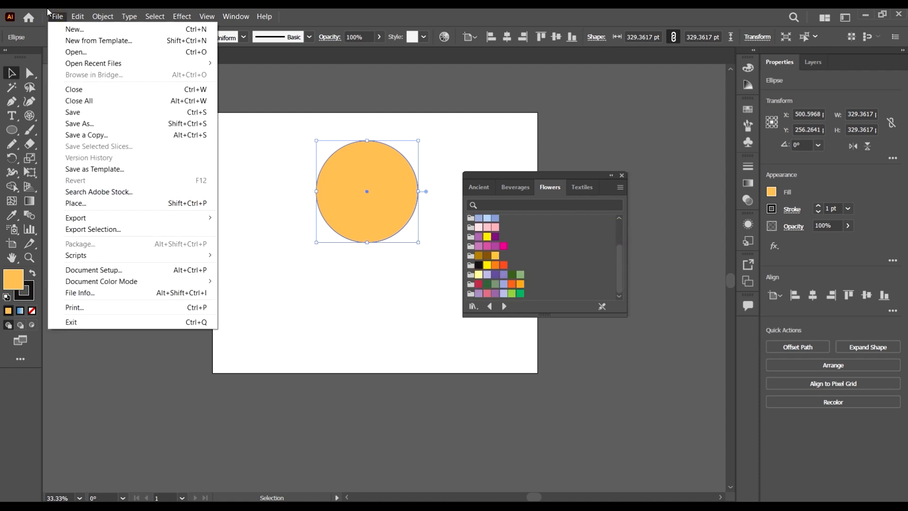
left_click(53, 16)
left_click(71, 38)
left_click(10, 223)
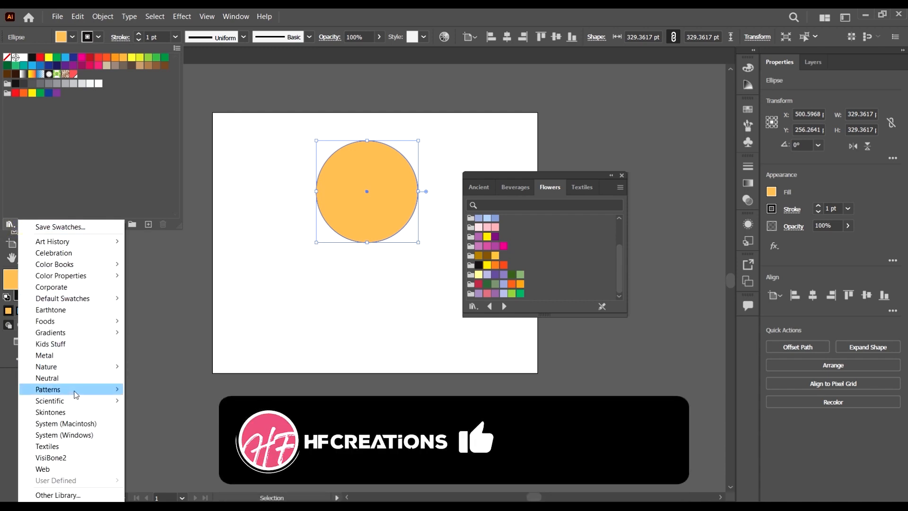
mouse_move(62, 395)
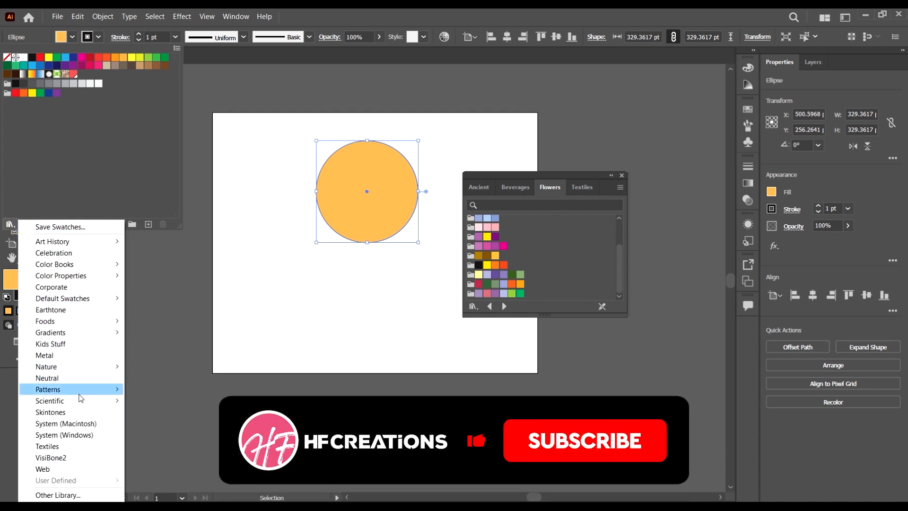
mouse_move(96, 396)
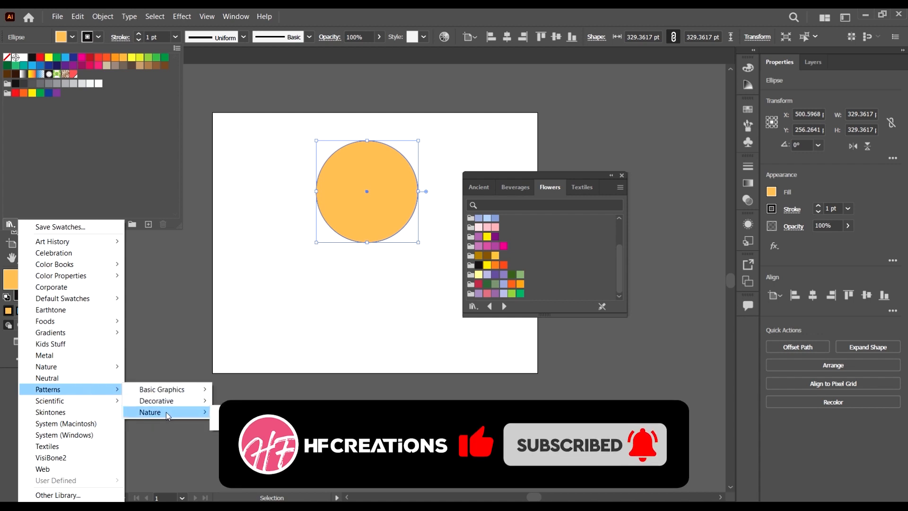
mouse_move(160, 413)
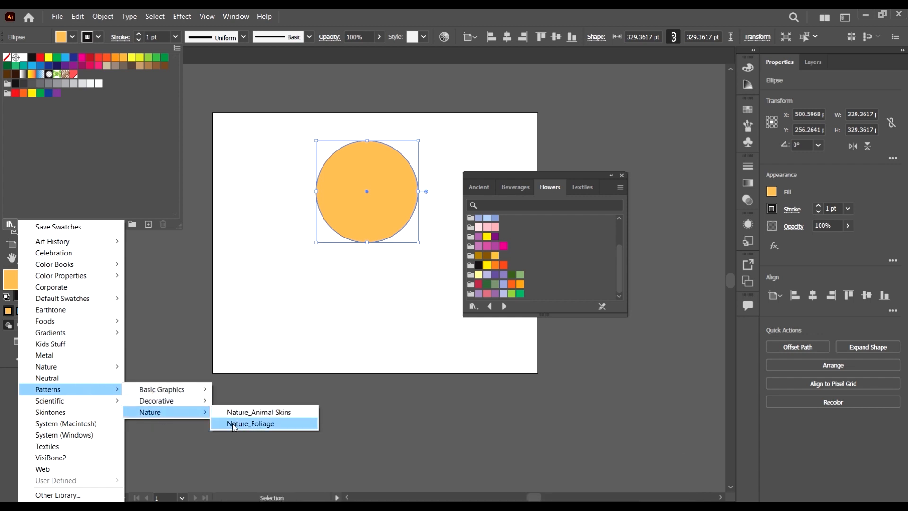
left_click(283, 412)
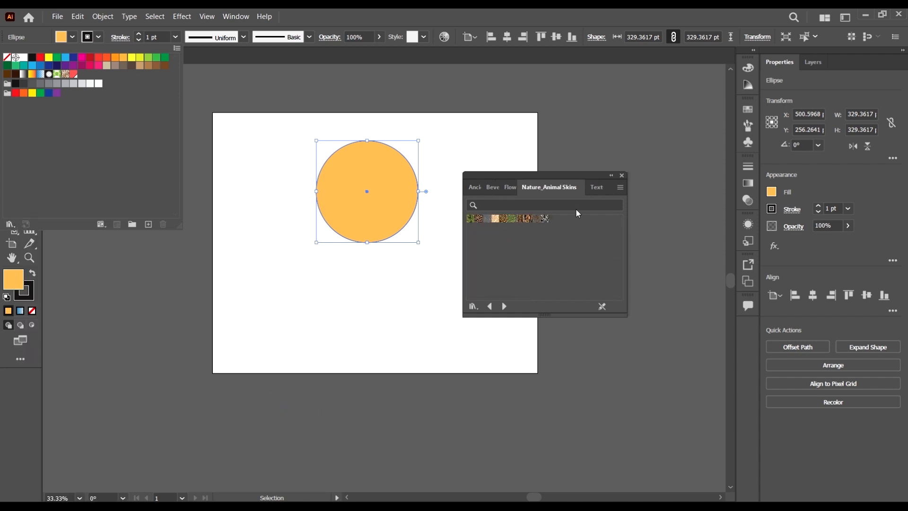
Step: Try several Nature_Animal Skins patterns on the circle, including leopard-like spots, peacock and zebra, ending with a brown striped skin
left_click(473, 224)
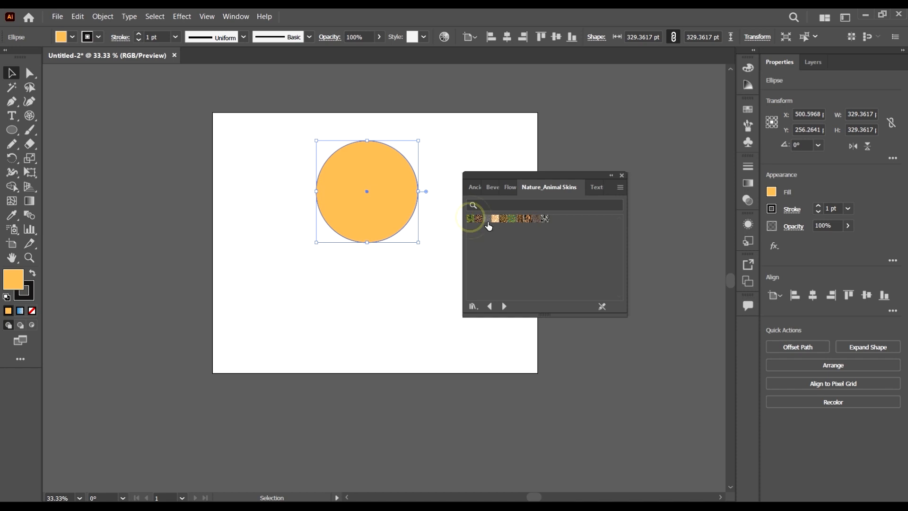
left_click(478, 219)
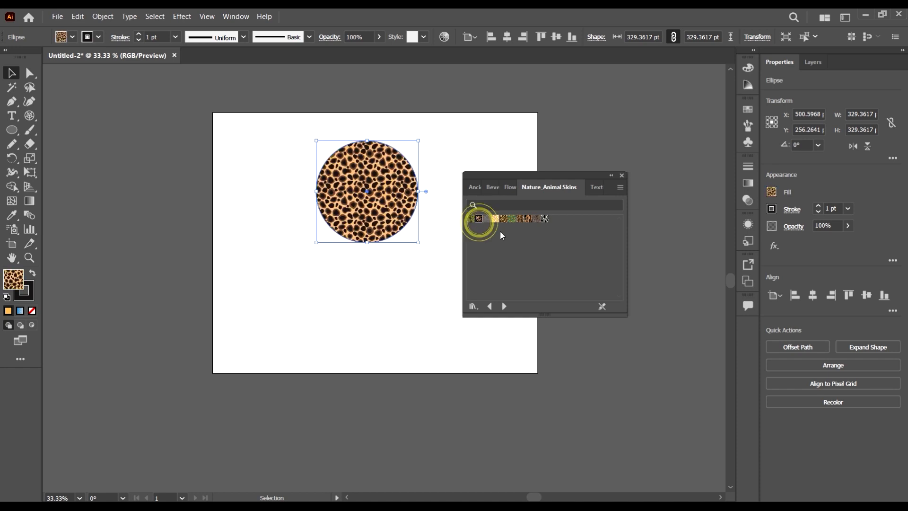
left_click(495, 218)
left_click(487, 217)
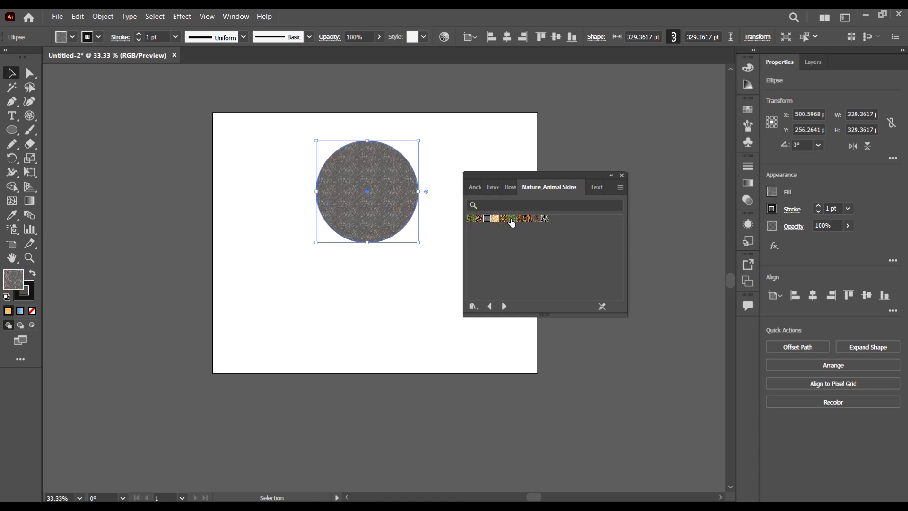
left_click(511, 218)
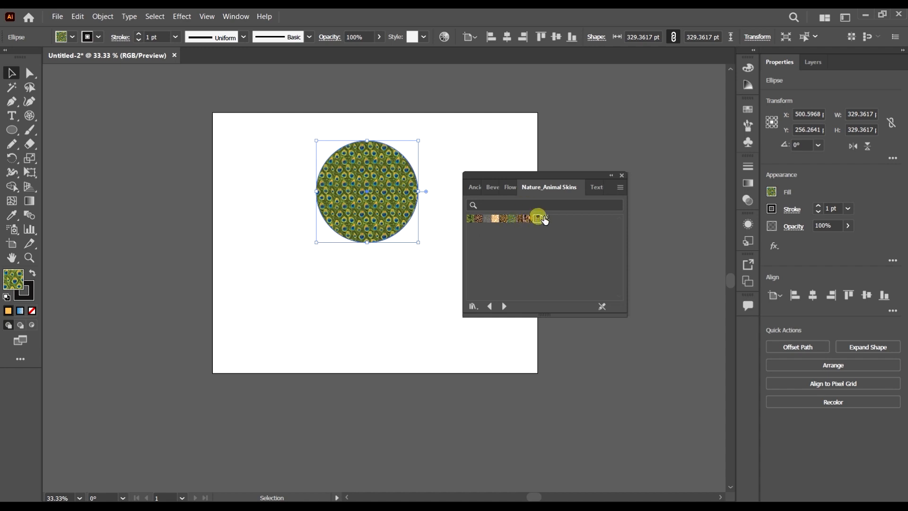
left_click(538, 218)
left_click(544, 219)
left_click(520, 218)
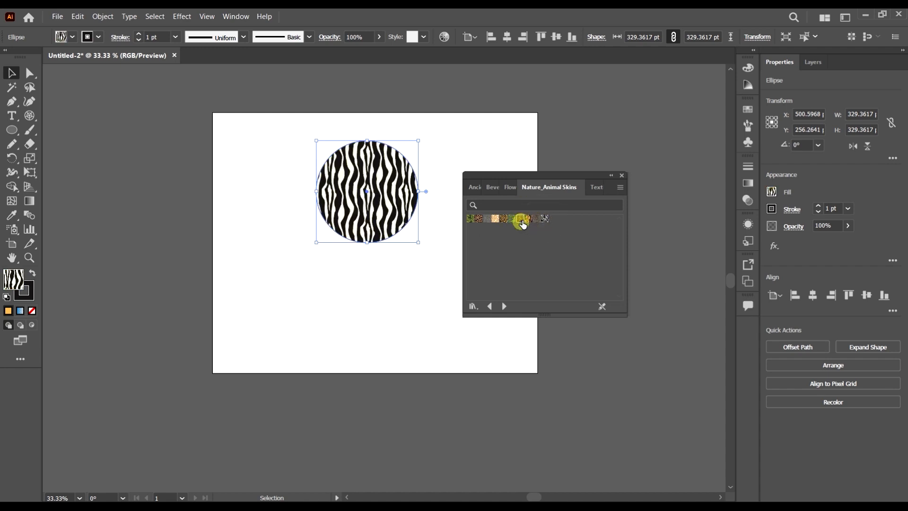
Step: Close the swatch libraries, check the fill swatches for the tried patterns, and delete the circle
left_click(621, 175)
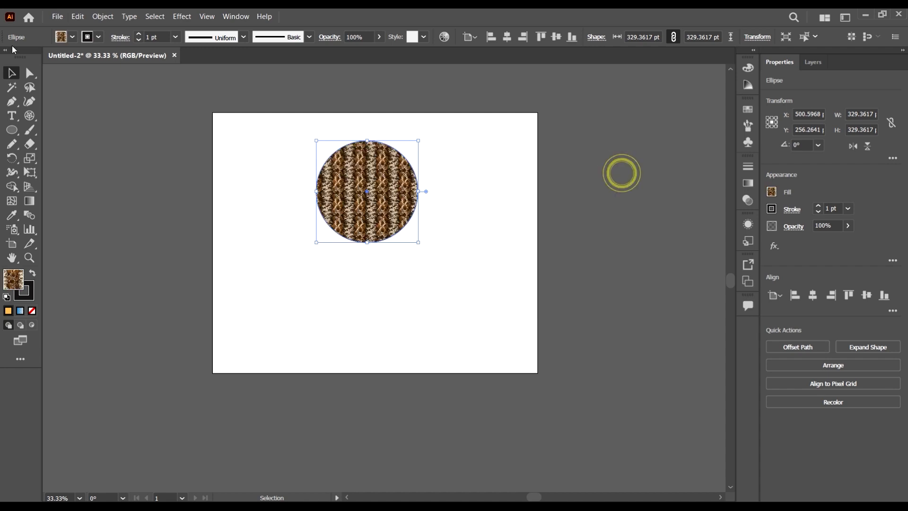
left_click(71, 38)
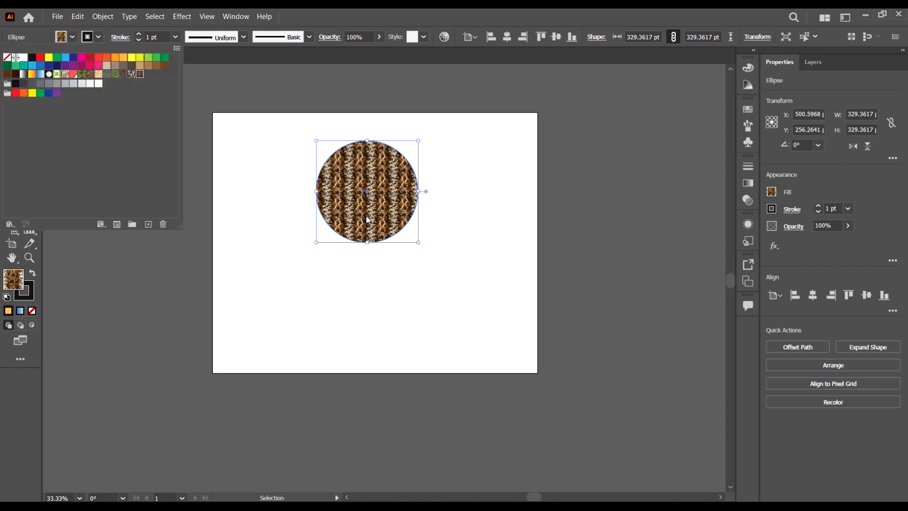
left_click(514, 300)
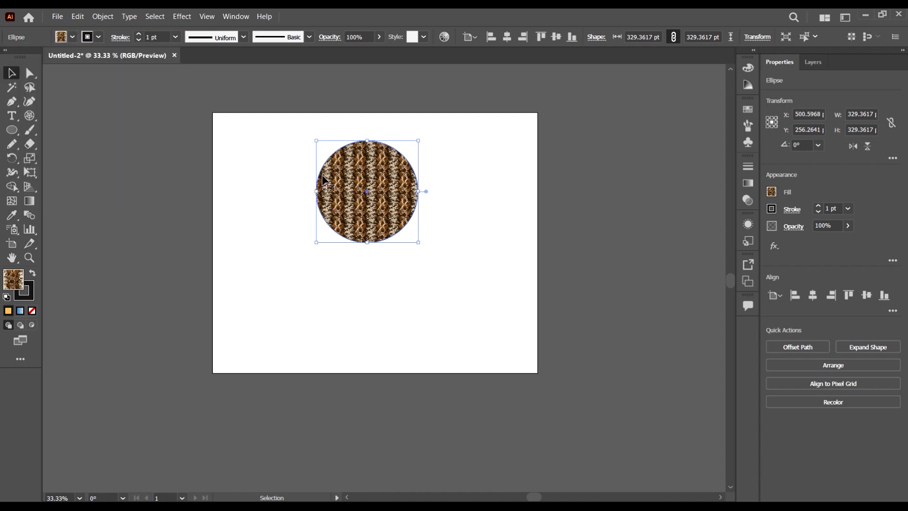
left_click_drag(325, 177, 353, 206)
key("Delete")
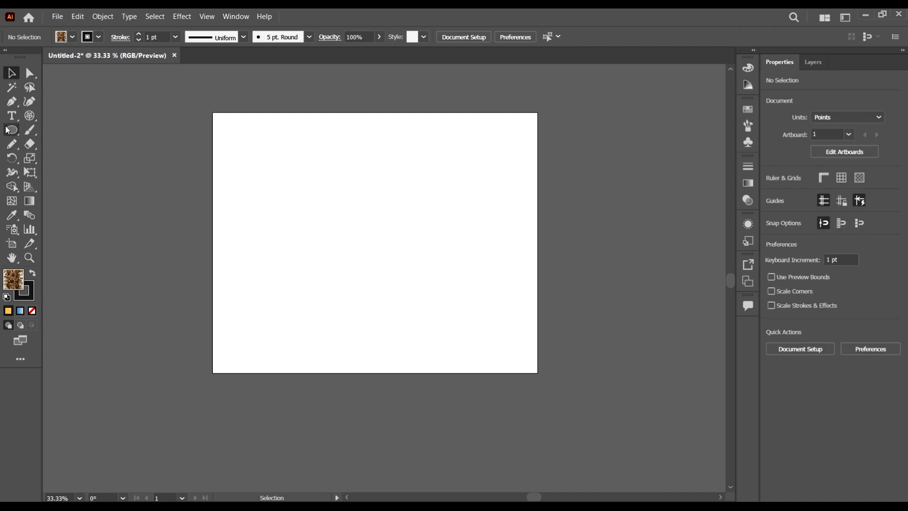
Step: Draw a light blue square about 333 pt wide with the Rectangle tool and move it slightly down on the artboard
left_click(12, 130)
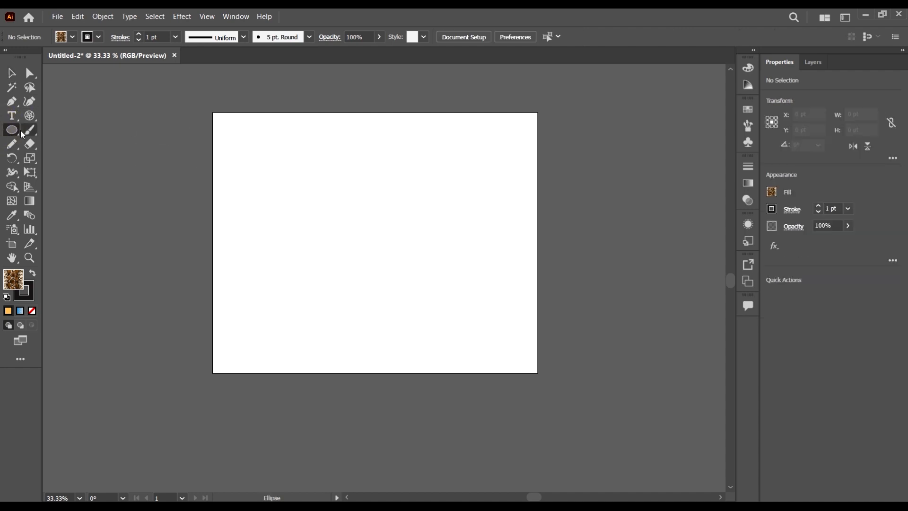
left_click_drag(12, 130, 58, 132)
left_click(67, 37)
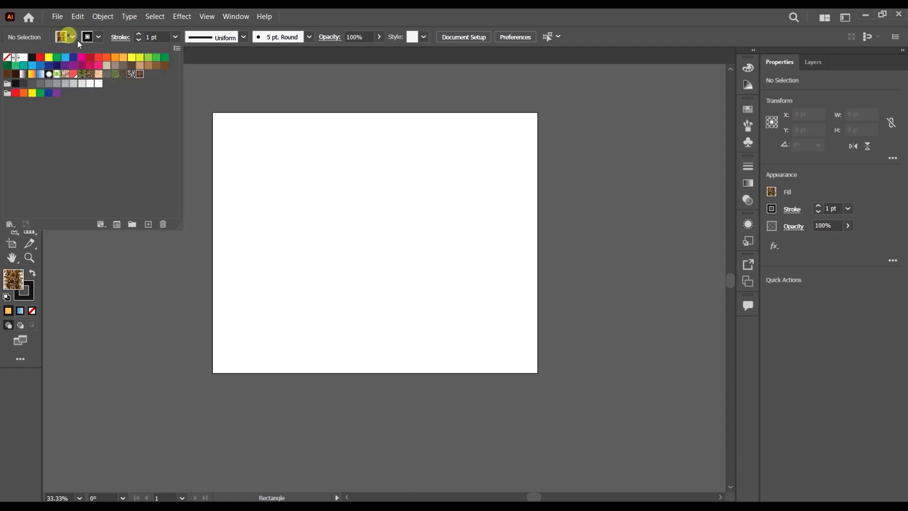
left_click(65, 59)
left_click(319, 169)
left_click_drag(318, 169, 421, 273)
left_click(9, 74)
left_click_drag(263, 121, 313, 195)
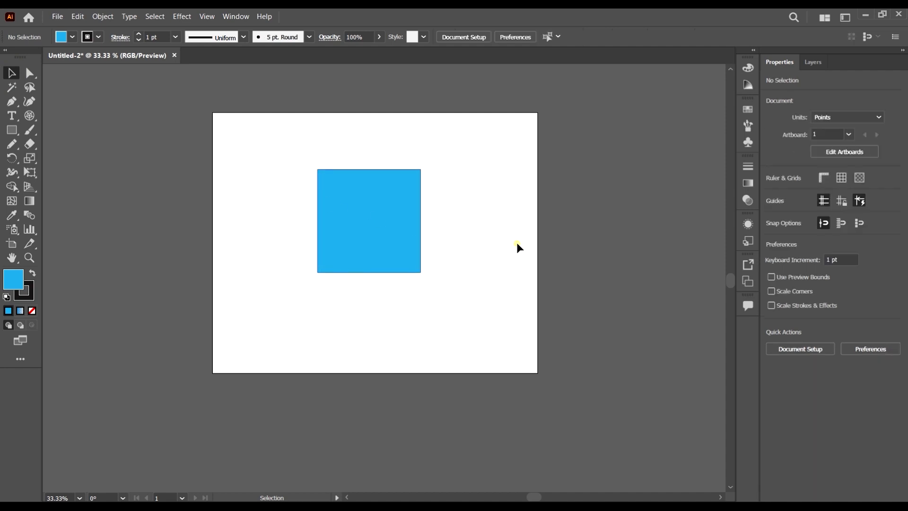
left_click_drag(401, 184, 428, 214)
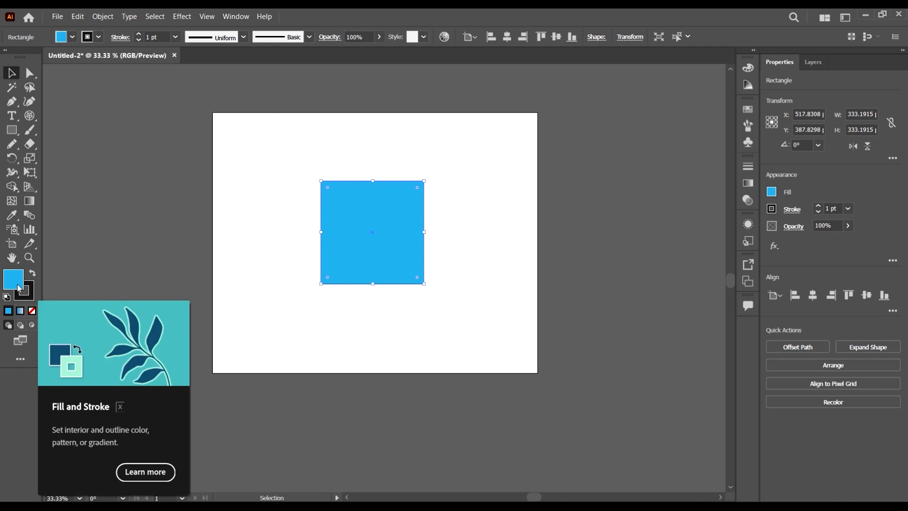
Step: Increase the square's stroke weight to 23 pt
left_click(166, 37)
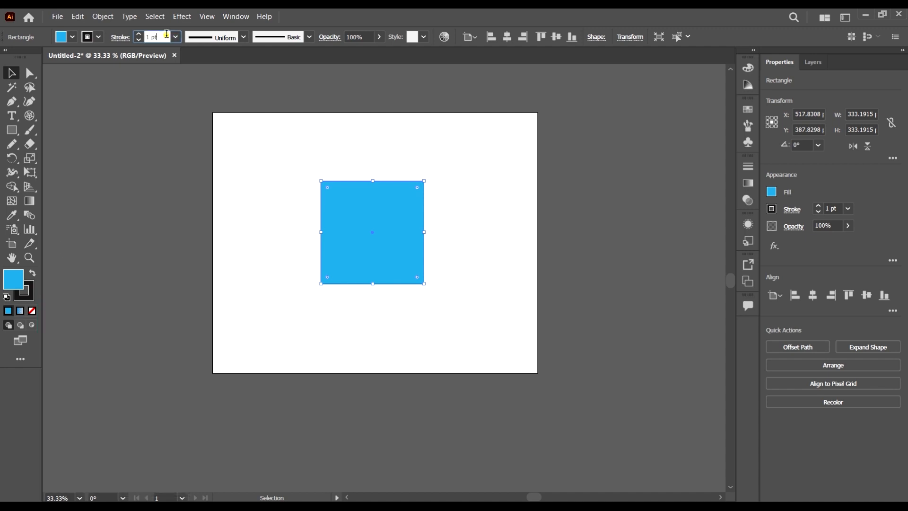
scroll(166, 35, "up", 10)
scroll(167, 35, "up", 12)
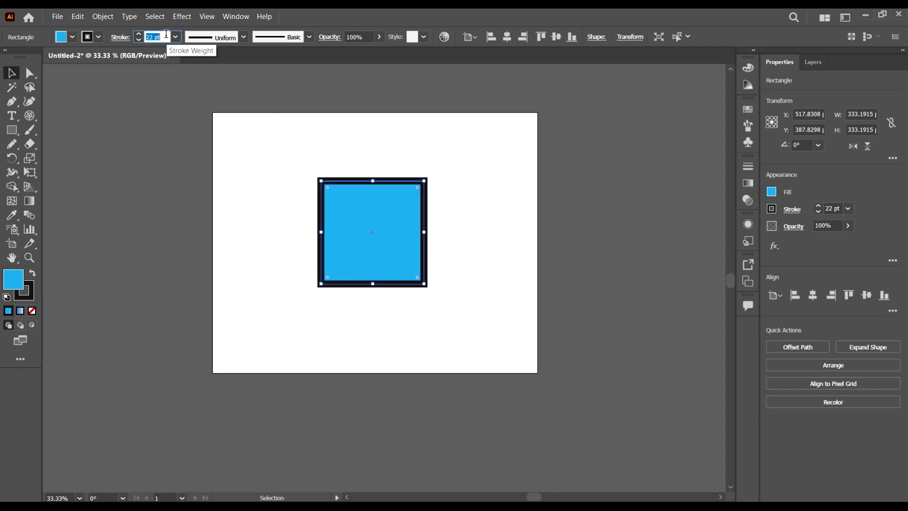
Step: Try several shades and hues for the square's fill in the Color Picker and apply green 279152
left_click(15, 275)
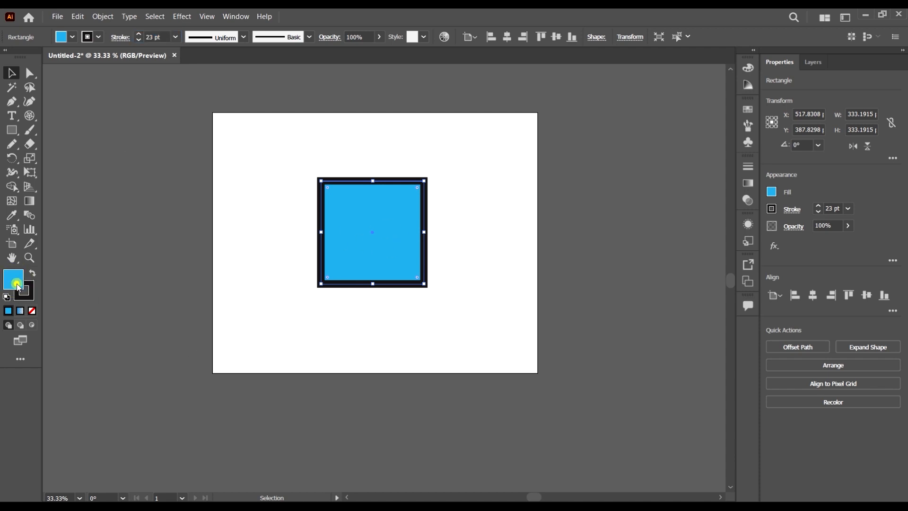
double_click(17, 286)
left_click_drag(757, 150, 722, 124)
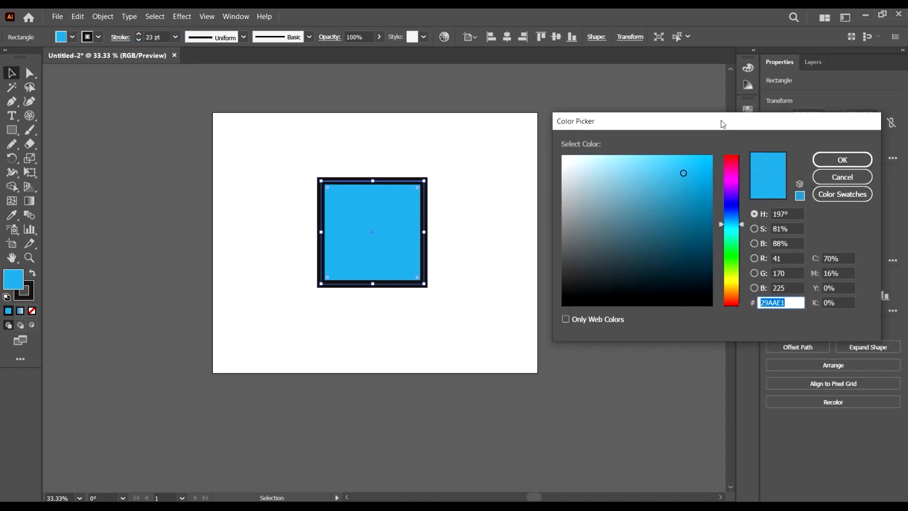
mouse_move(670, 178)
left_mouse_down()
mouse_move(706, 155)
mouse_move(684, 155)
mouse_move(704, 231)
mouse_move(679, 241)
mouse_move(654, 282)
mouse_move(656, 215)
left_mouse_up()
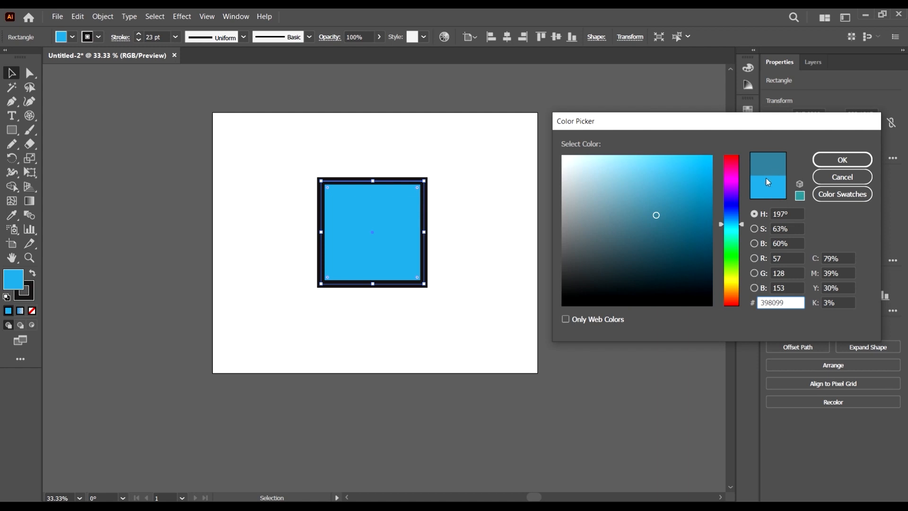
left_click(703, 211)
mouse_move(688, 234)
left_mouse_down()
mouse_move(673, 264)
mouse_move(579, 265)
mouse_move(609, 171)
mouse_move(631, 156)
mouse_move(712, 165)
mouse_move(703, 230)
mouse_move(736, 231)
mouse_move(734, 194)
mouse_move(733, 208)
mouse_move(695, 206)
mouse_move(738, 243)
mouse_move(742, 280)
left_mouse_up()
mouse_move(701, 211)
left_mouse_down()
mouse_move(688, 235)
mouse_move(671, 220)
left_mouse_up()
left_click_drag(730, 282, 728, 246)
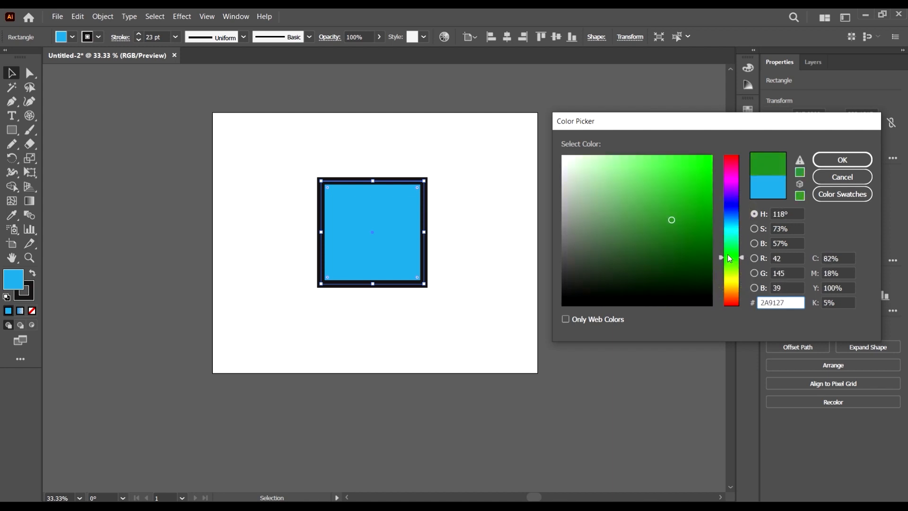
left_click(836, 159)
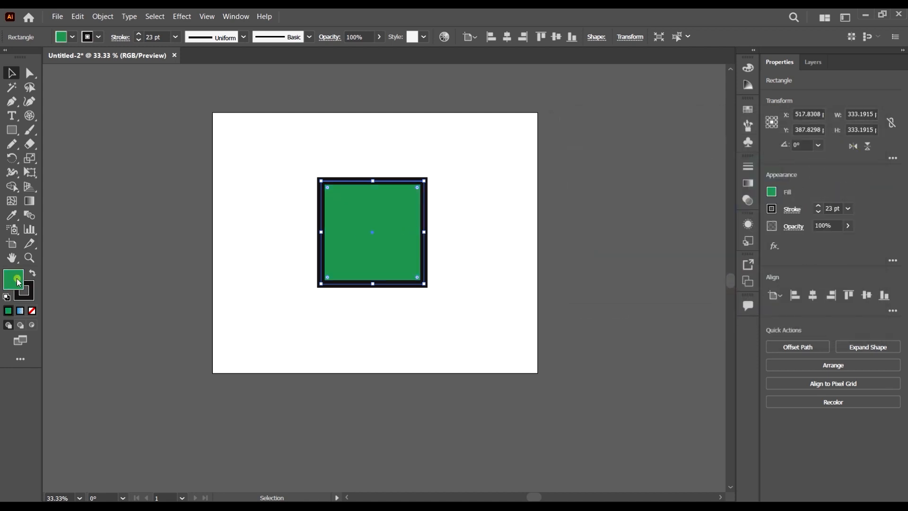
Step: Copy the hex code of the square's green fill and move the square to the artboard's upper-left corner
double_click(14, 279)
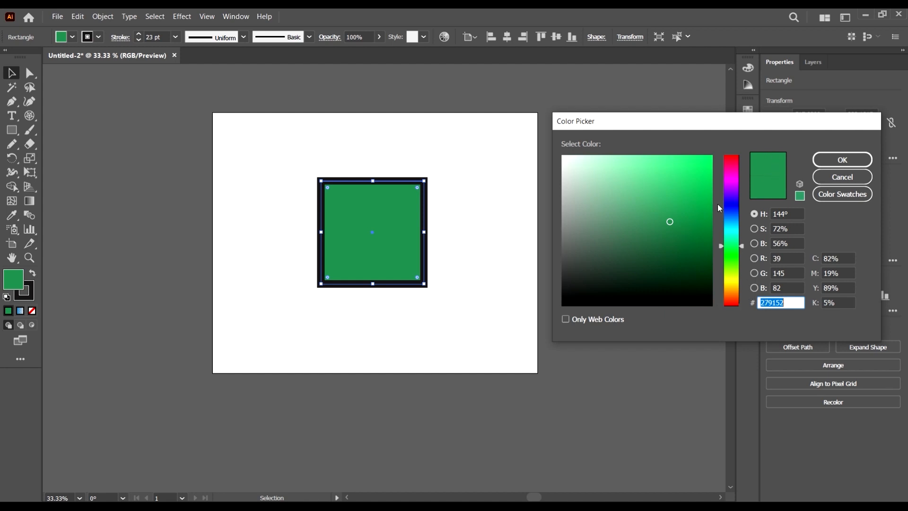
right_click(779, 305)
left_click(783, 339)
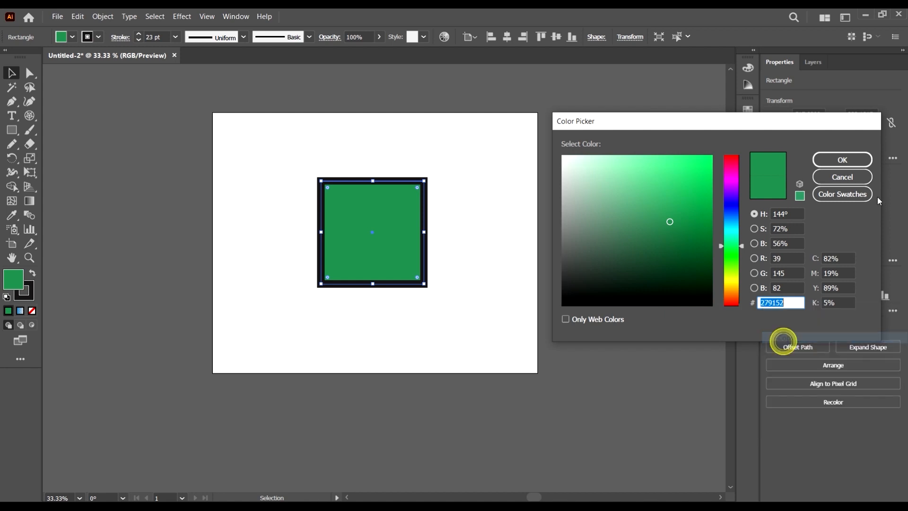
left_click(842, 159)
left_click_drag(393, 216, 274, 155)
left_click(506, 251)
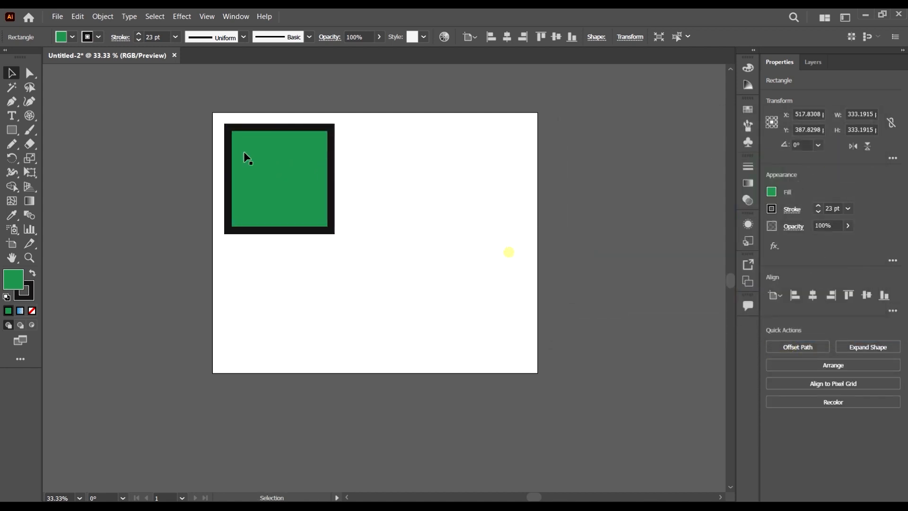
Step: Draw a second rectangle about 320 by 365 pt beside the green square and fill it with magenta
left_click(11, 129)
left_click_drag(350, 149, 450, 261)
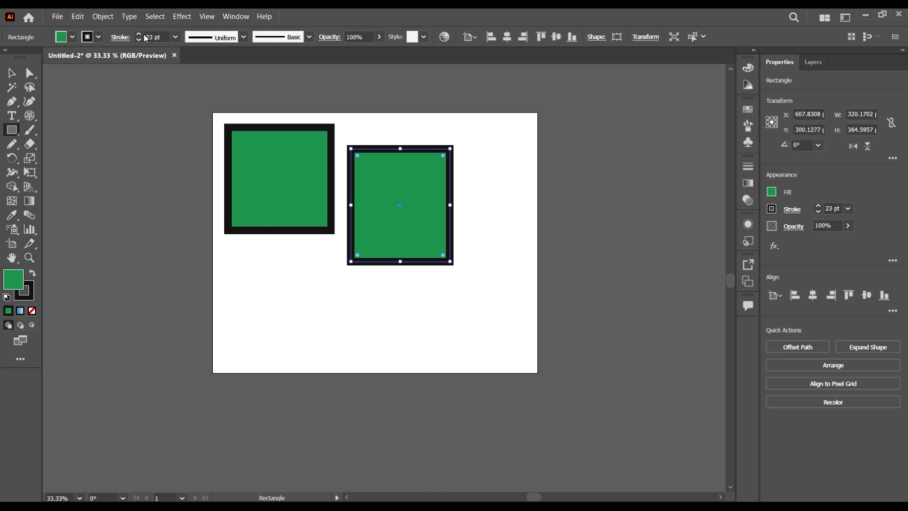
left_click(72, 37)
left_click(78, 58)
left_click(442, 13)
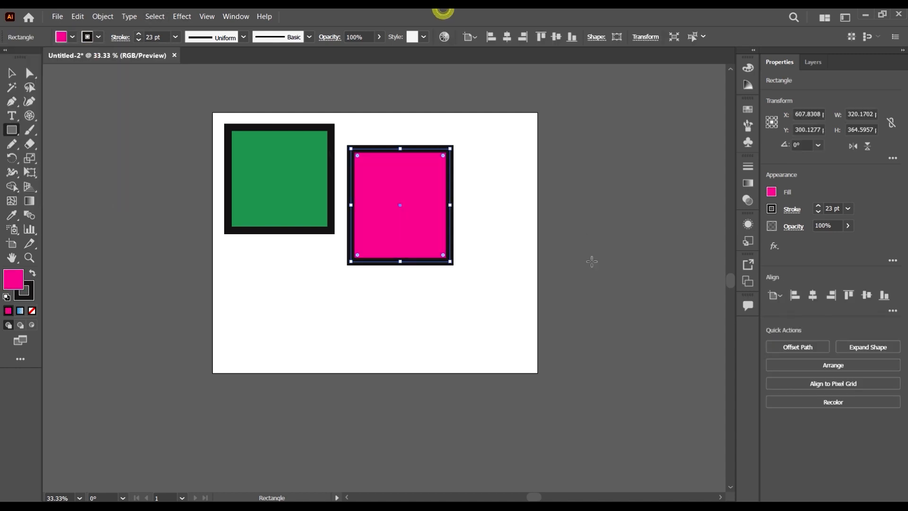
Step: Dismiss the rectangle size dialog and move the magenta rectangle toward the artboard's lower-right area
left_click(591, 261)
left_click(10, 72)
left_click(477, 283)
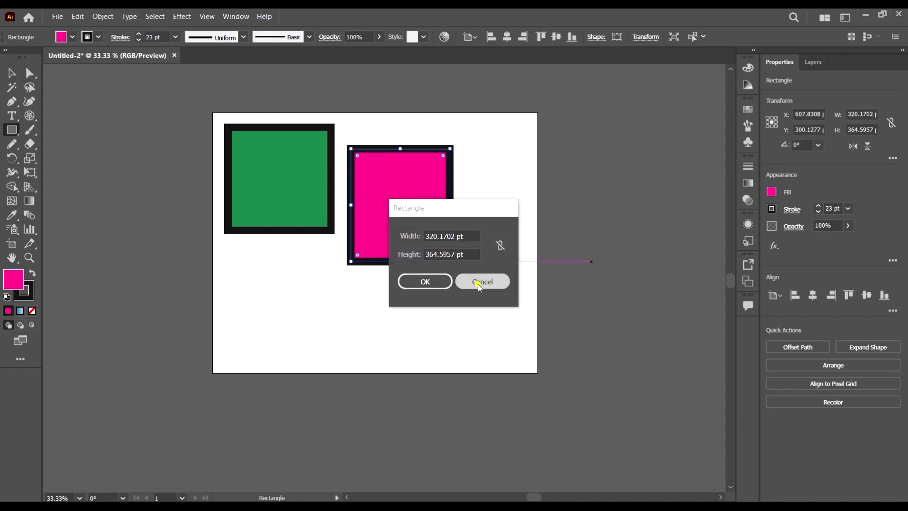
left_click(6, 73)
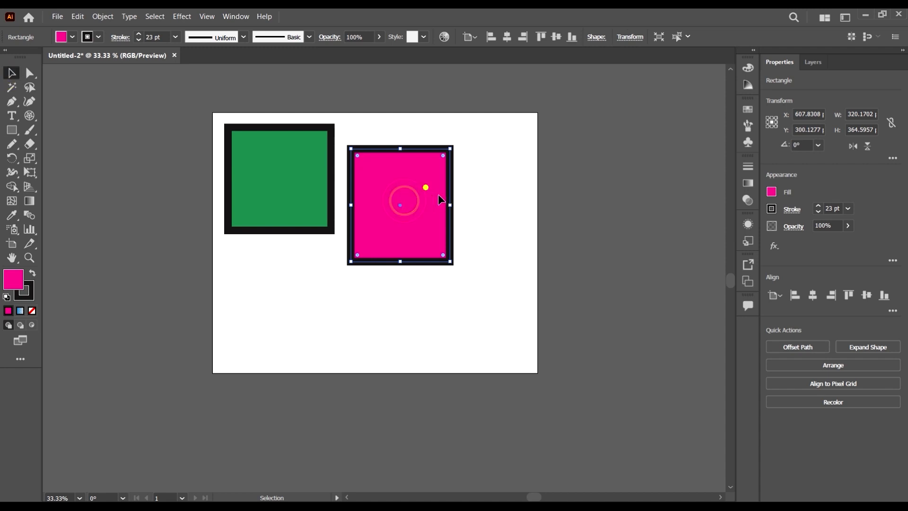
left_click_drag(438, 195, 494, 228)
Step: Paste the copied hex code 279152 as the magenta rectangle's fill color and apply it
left_click(14, 277)
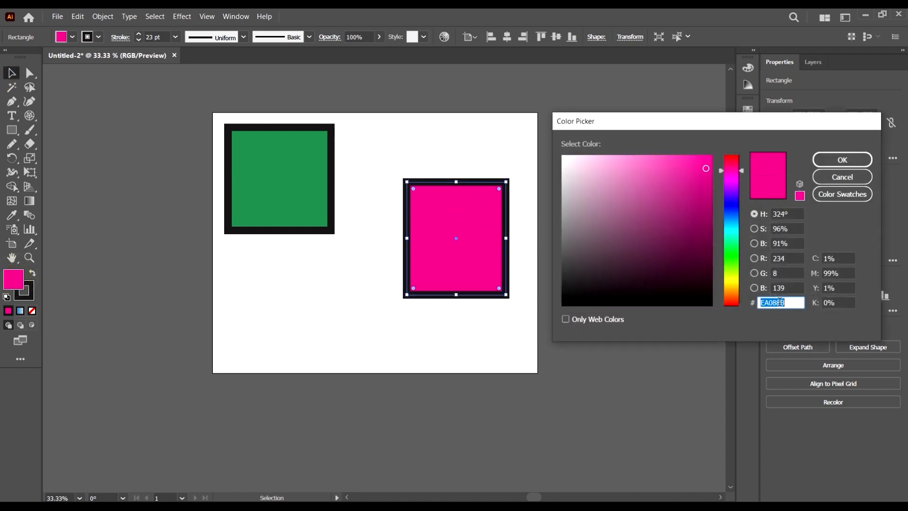
right_click(779, 301)
left_click(818, 345)
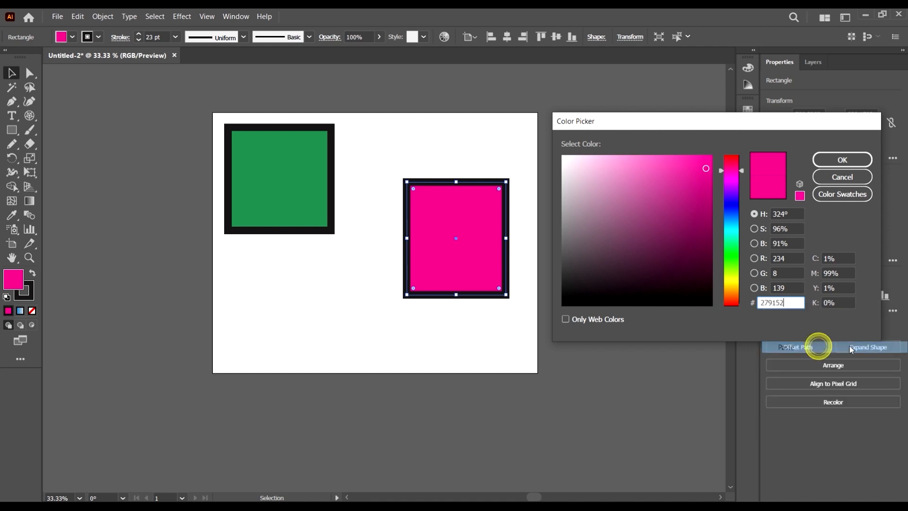
left_click(842, 161)
left_click(603, 289)
Step: Shift the second rectangle to the right and delete it
left_click_drag(477, 233, 472, 233)
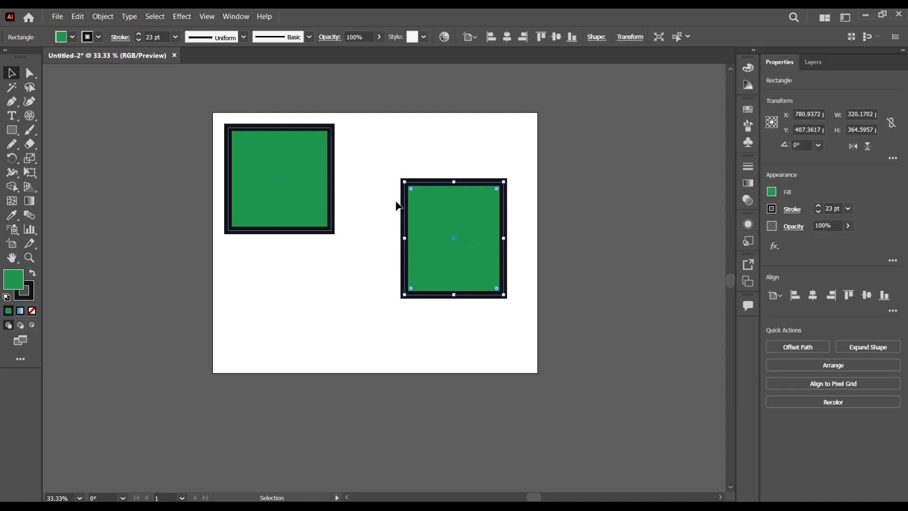
left_click(458, 216)
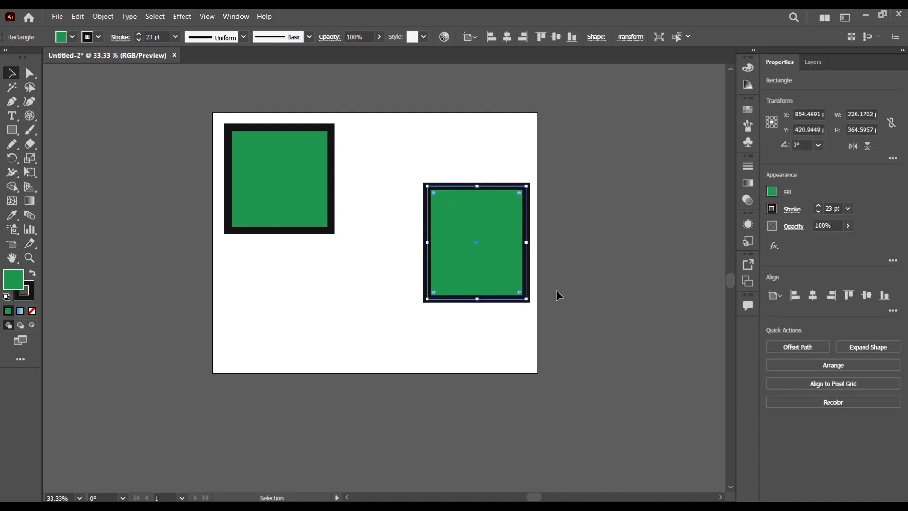
key("Delete")
Step: Browse the Color Picker's swatches for the square's fill, pick green C=75 M=0 Y=75 K=0, and return to the color models
left_click(304, 164)
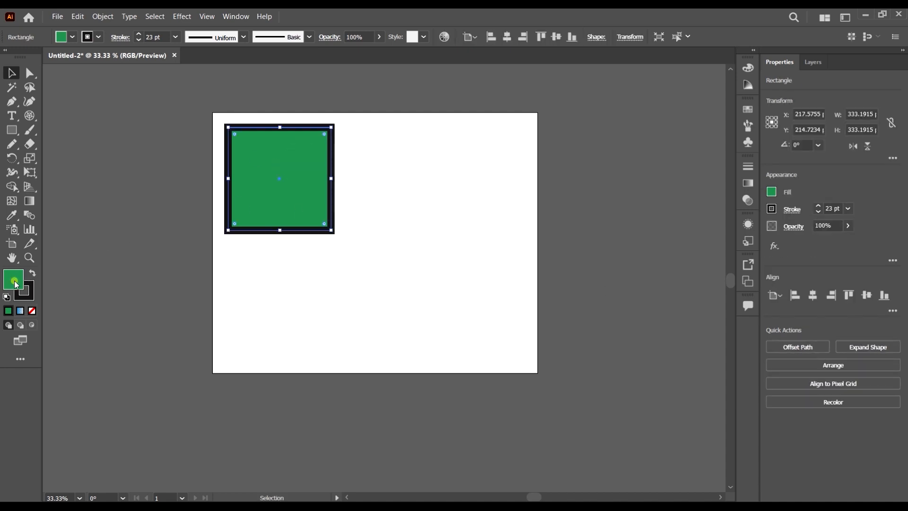
double_click(14, 280)
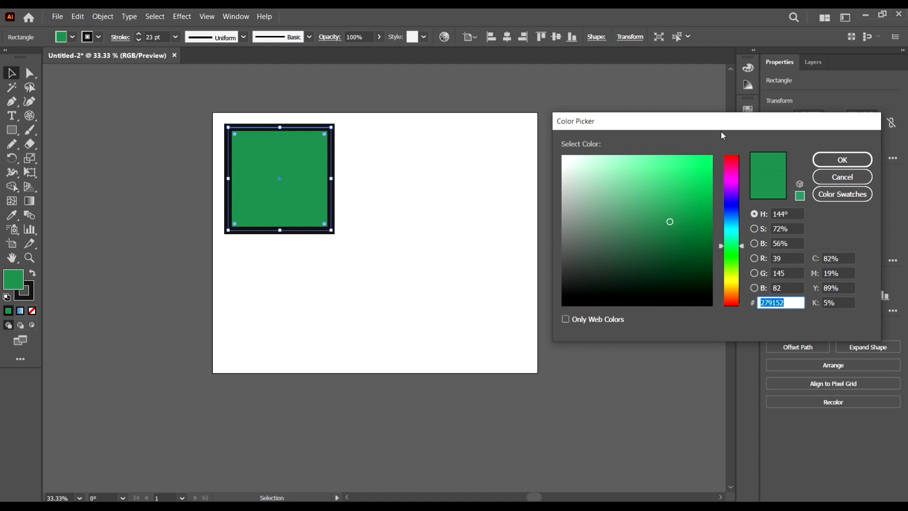
left_click(847, 195)
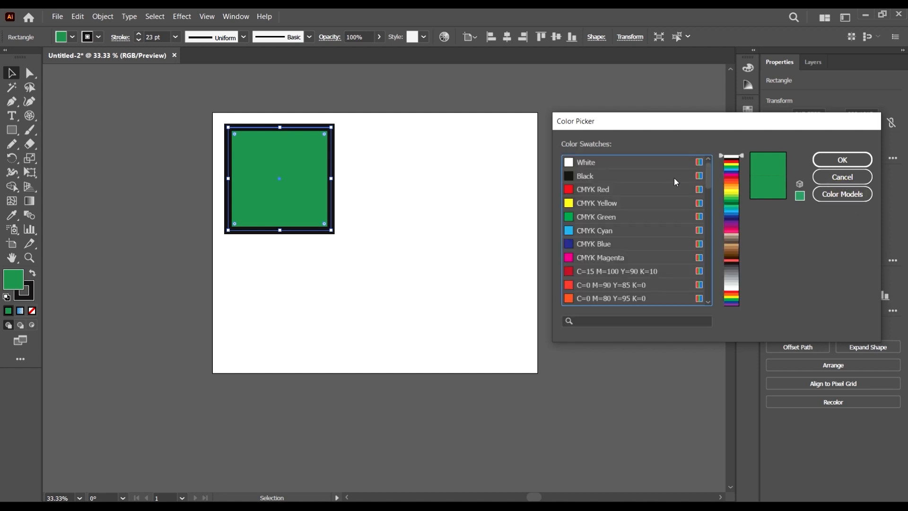
scroll(675, 182, "down", 3)
left_click(638, 162)
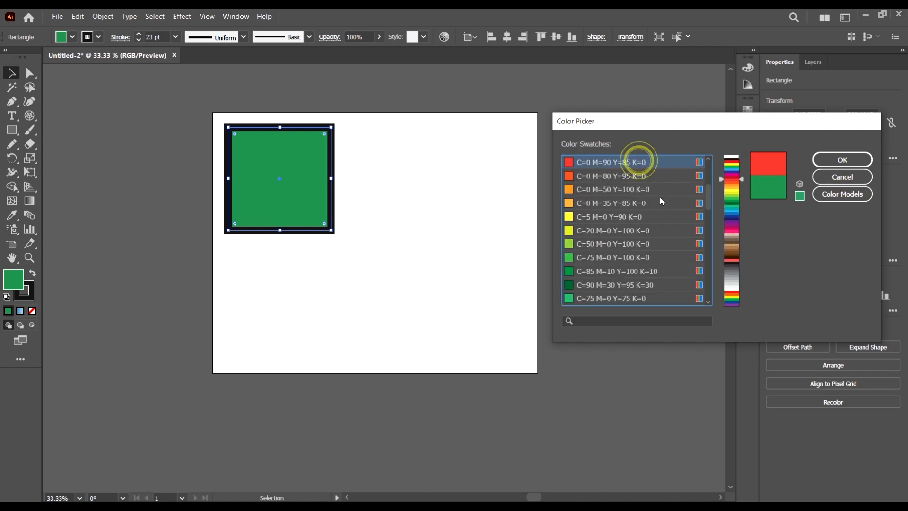
left_click(741, 179)
mouse_move(744, 182)
left_mouse_down()
mouse_move(744, 225)
mouse_move(742, 159)
mouse_move(755, 237)
mouse_move(745, 202)
left_mouse_up()
left_click(854, 196)
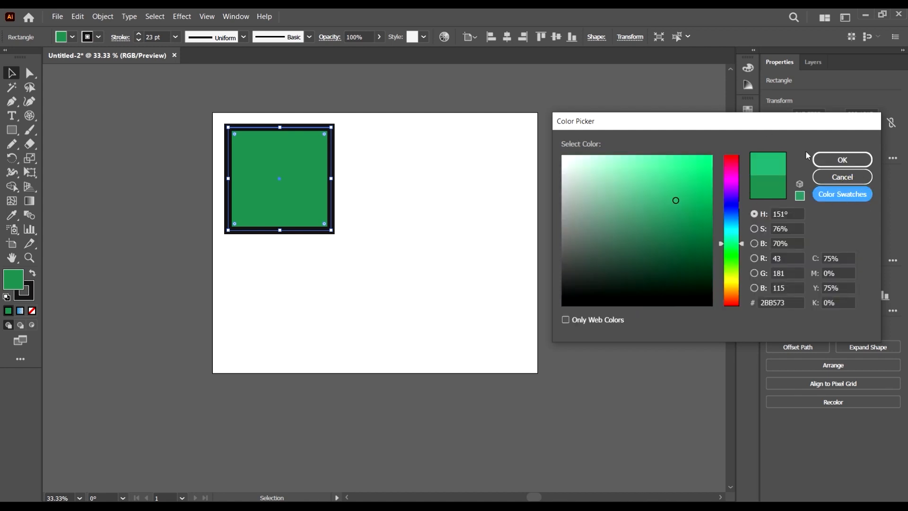
Step: Restrict the Color Picker to web colors and try greens such as 009933 and 33CC66
left_click_drag(775, 131, 754, 98)
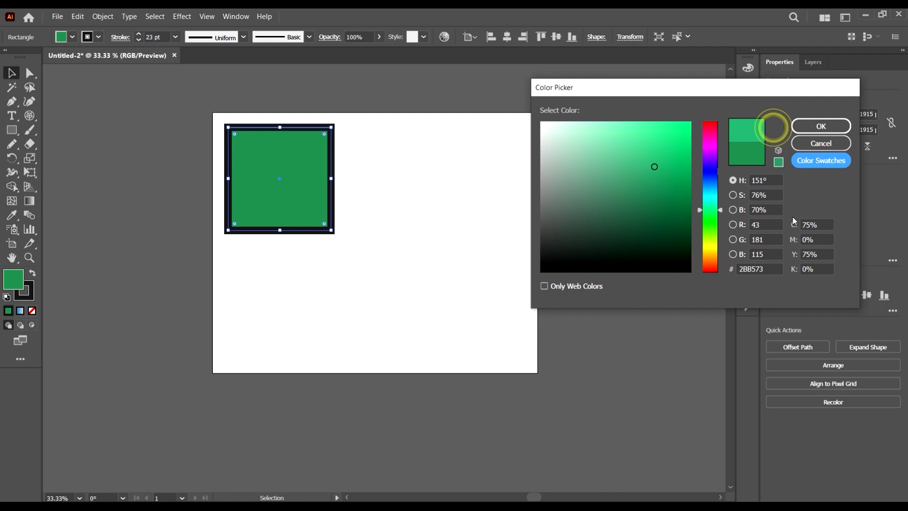
left_click(553, 286)
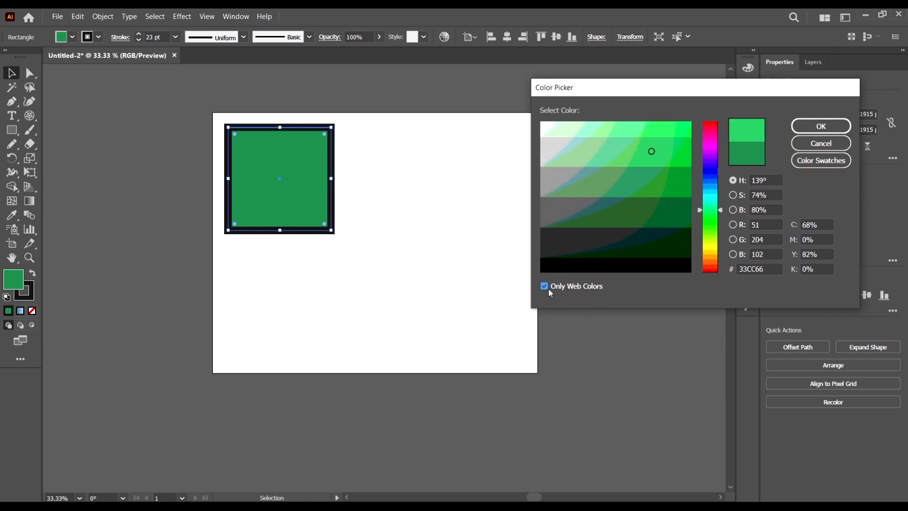
left_click(679, 171)
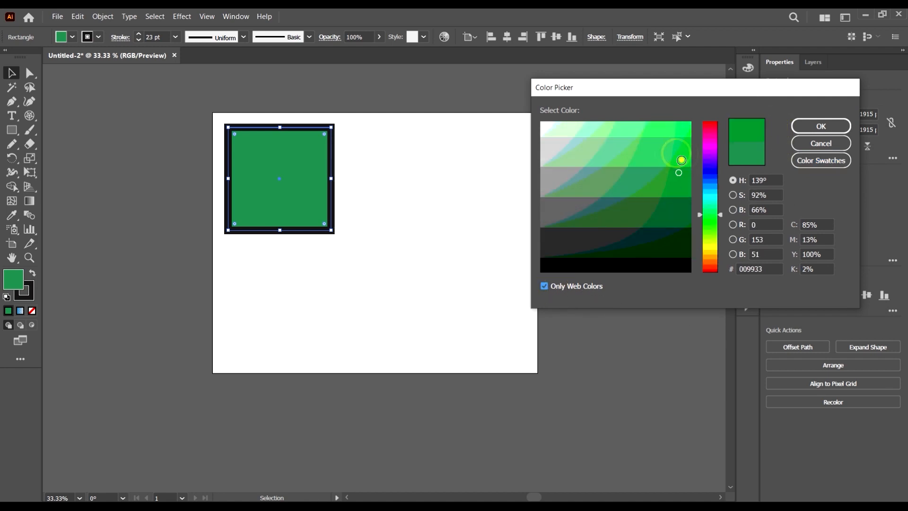
left_click(656, 150)
left_click(633, 192)
left_click(651, 155)
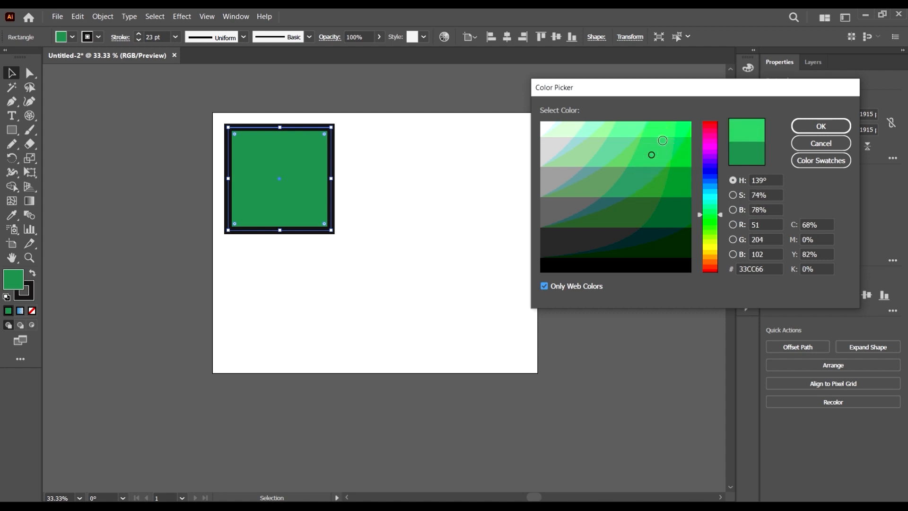
Step: Apply the web color 66CC99 as the square's fill and move the square near the artboard's middle
left_click(544, 285)
left_click(544, 285)
left_click(632, 178)
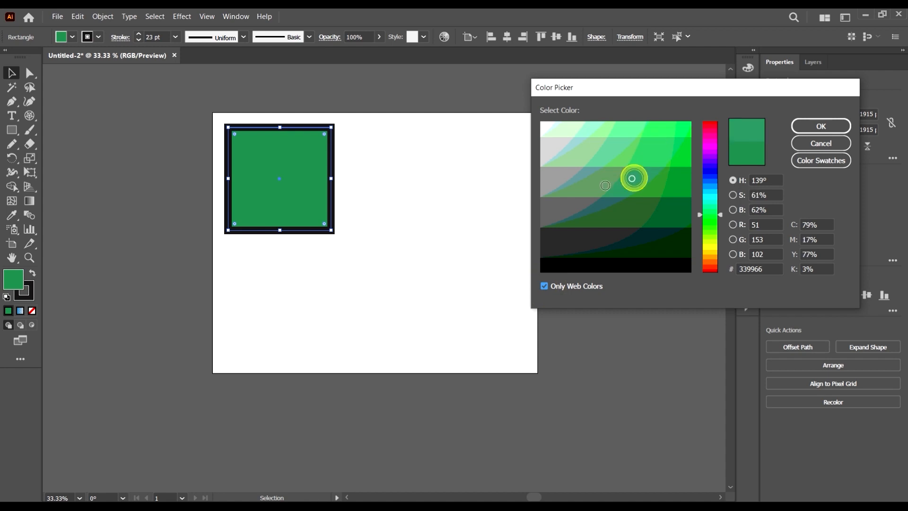
left_click(597, 185)
left_click(611, 149)
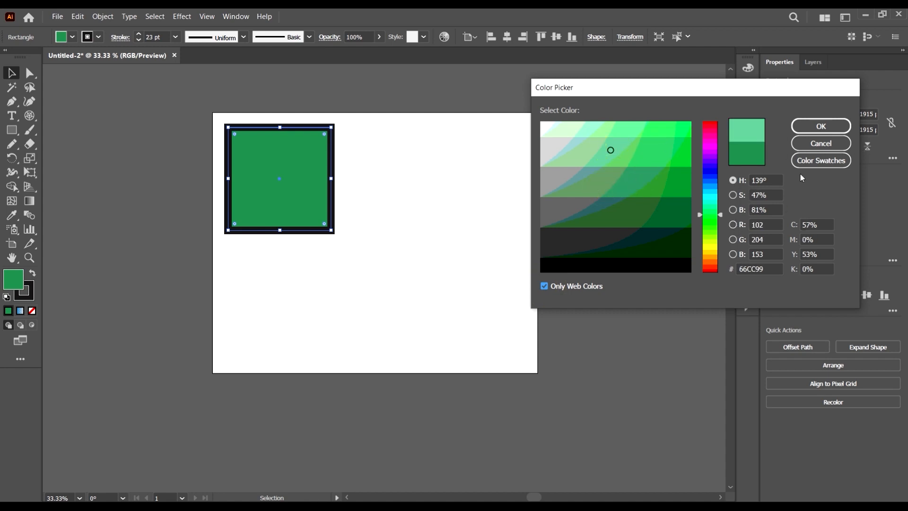
left_click(821, 125)
left_click_drag(290, 170, 550, 185)
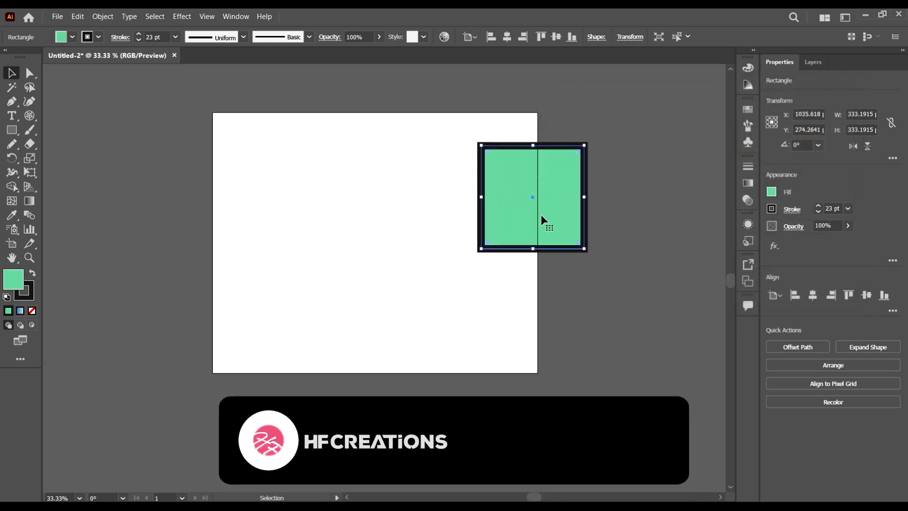
left_click_drag(541, 216, 360, 245)
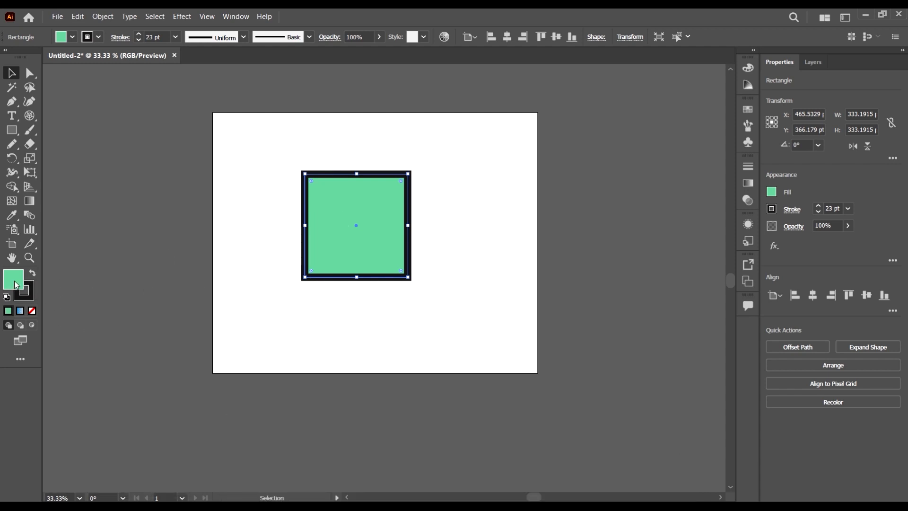
Step: Swap the square's fill and stroke colors back and forth several times, ending with the green fill and black stroke
left_click(33, 274)
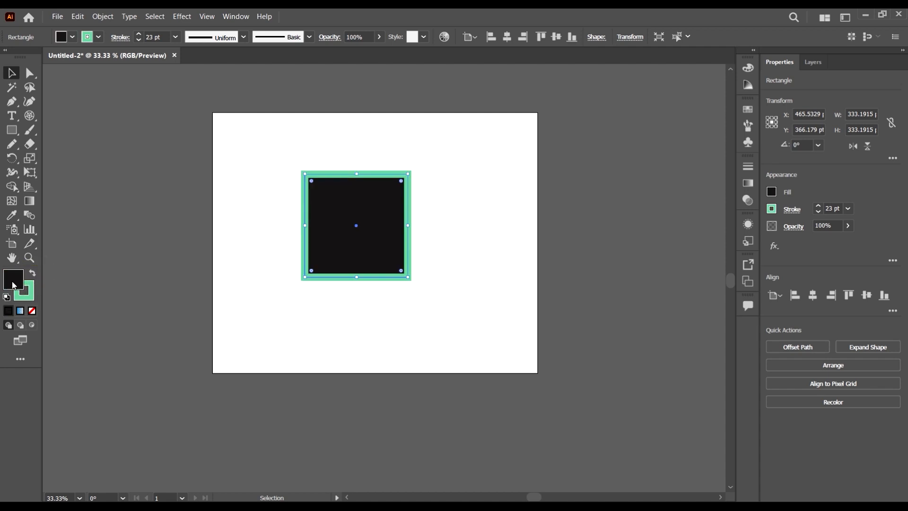
left_click(33, 274)
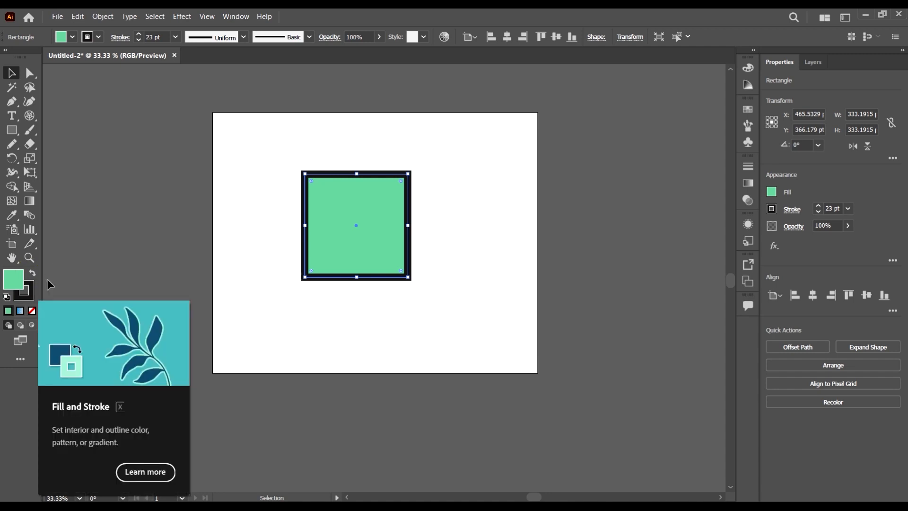
left_click(32, 275)
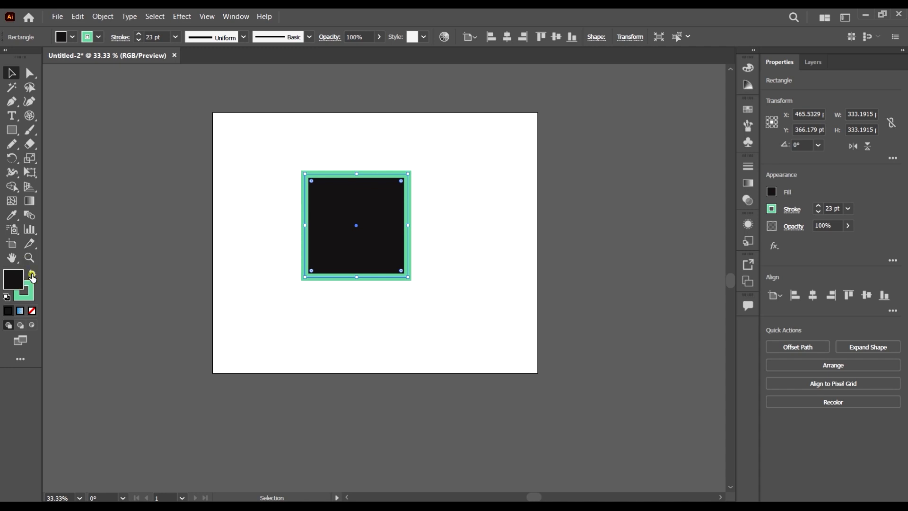
left_click(30, 273)
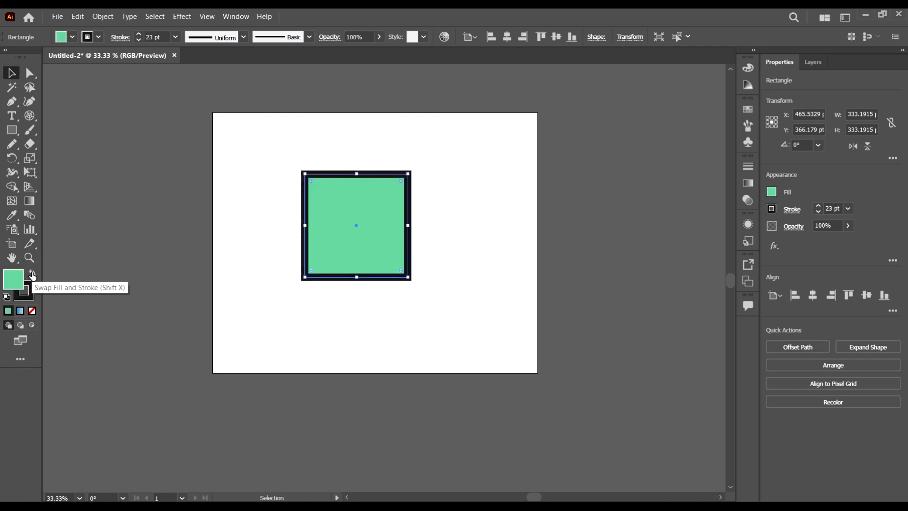
key("shift+x")
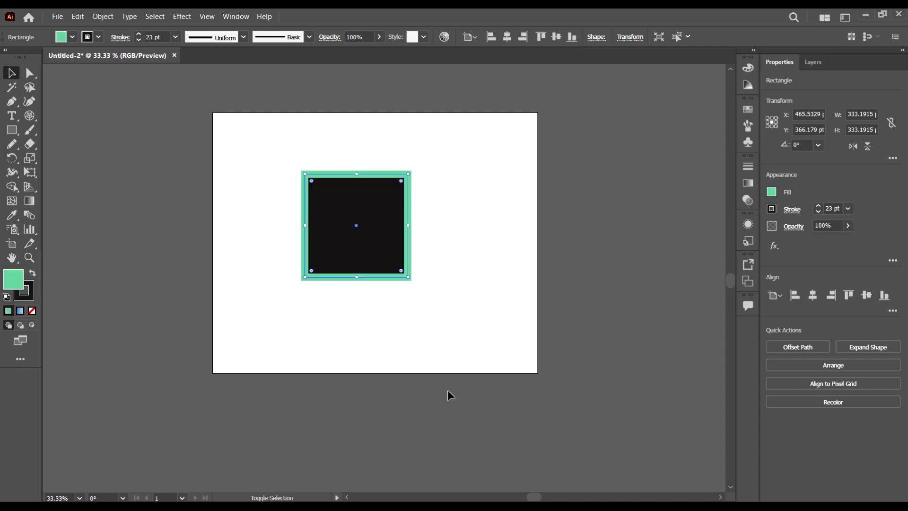
key("shift+x")
key("shift+x")
key("shift+x")
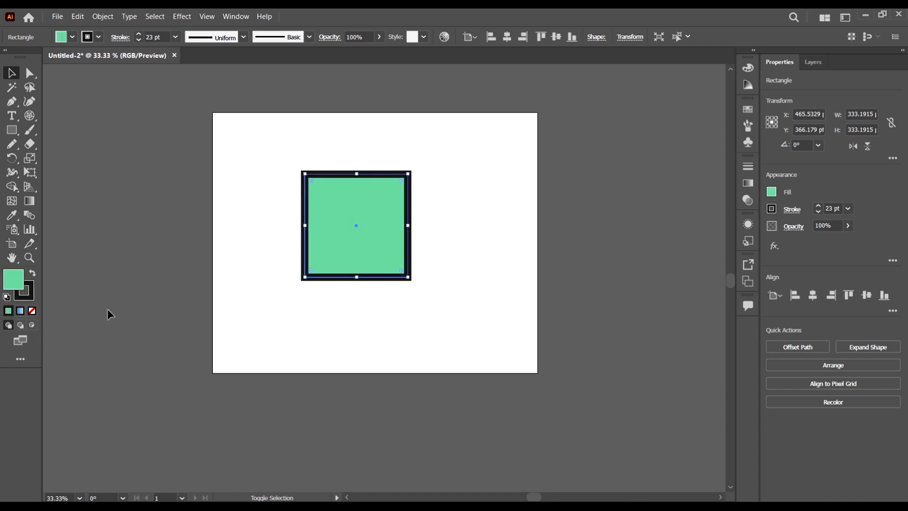
key("shift+x")
key("shift+x")
Step: Switch the square's fill to none and back to solid green, and reposition the square near the artboard's middle
left_click(8, 312)
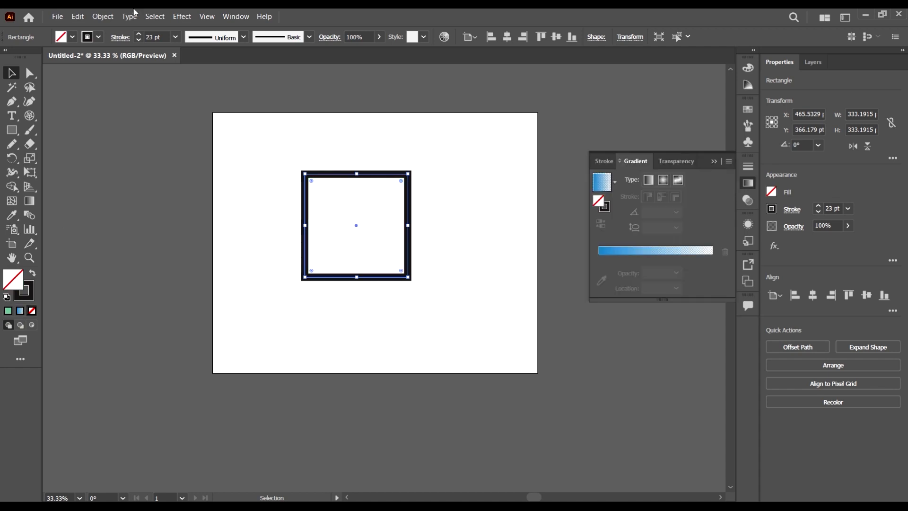
left_click(8, 310)
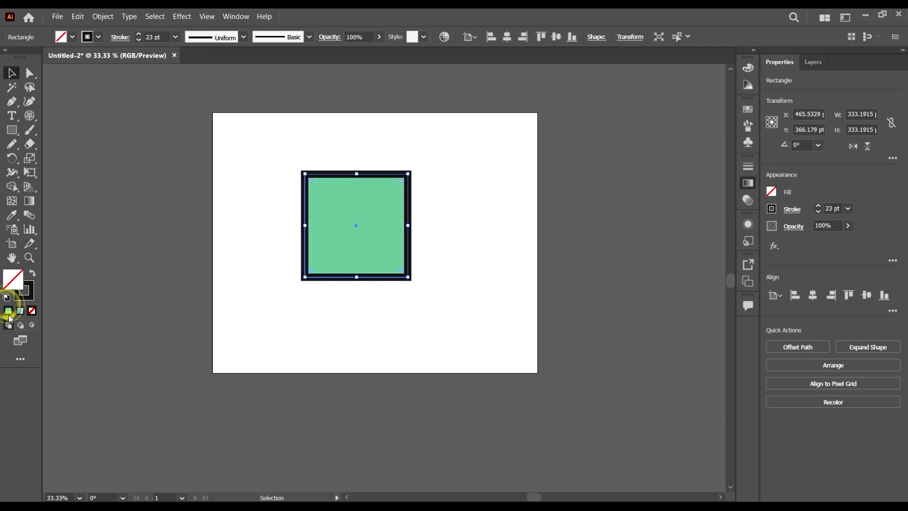
left_click_drag(326, 264, 366, 293)
left_click_drag(413, 271, 380, 225)
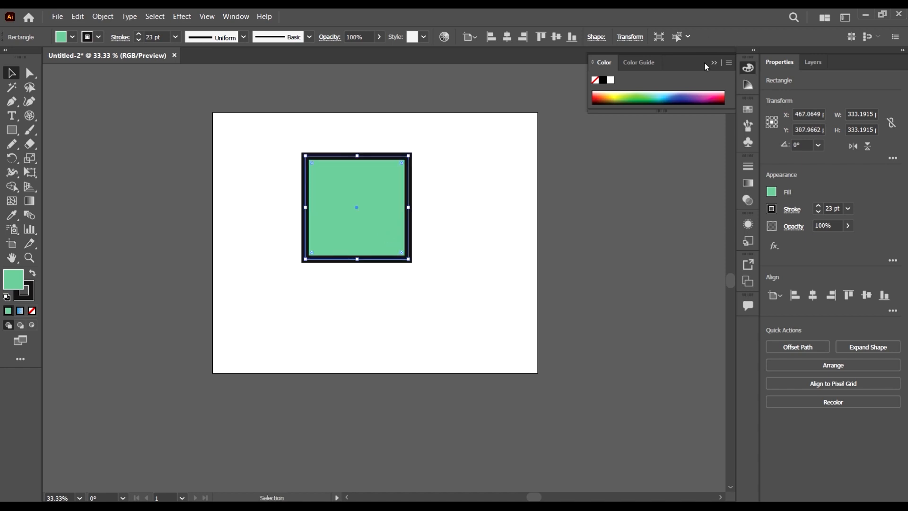
left_click_drag(386, 209, 406, 226)
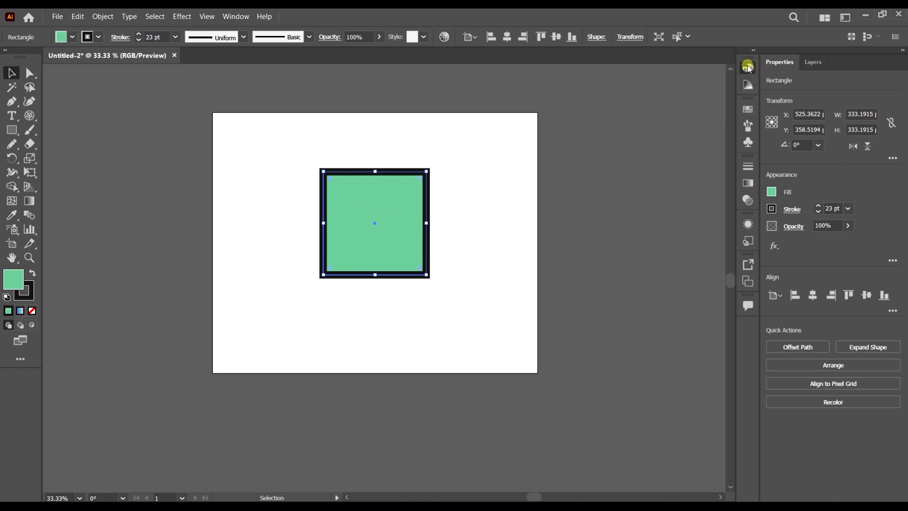
Step: Enlarge the color spectrum in the Color panel
left_click_drag(649, 110, 673, 189)
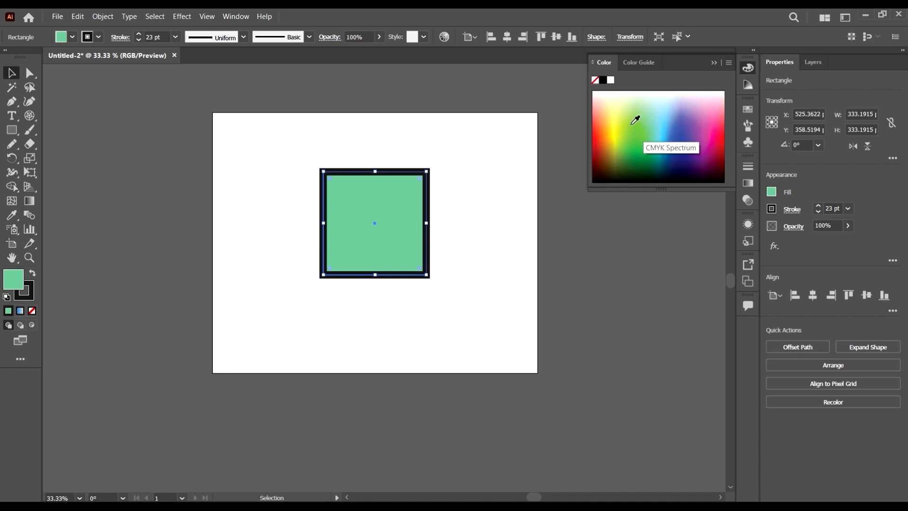
Step: Fill the square with pale yellow, purple and blue from the CMYK spectrum, make the spectrum taller, and set a pink fill
left_click_drag(635, 121, 614, 101)
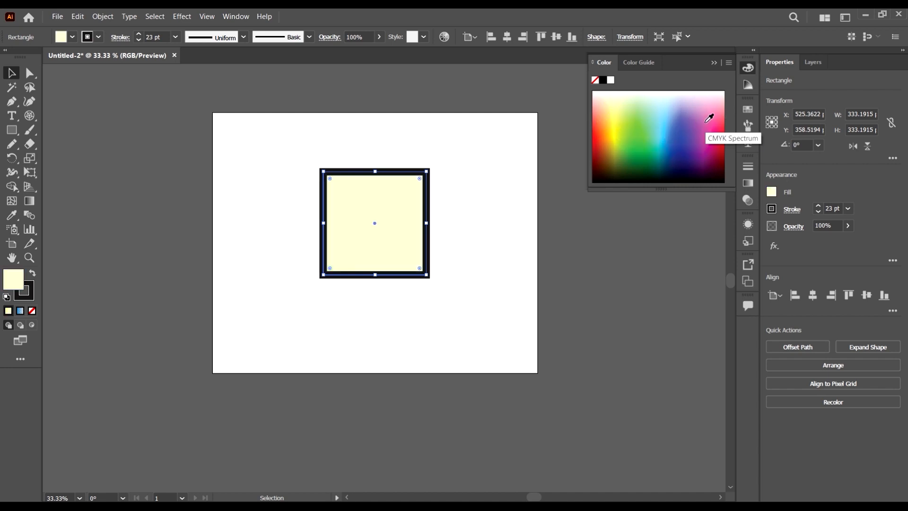
left_click_drag(676, 120, 703, 165)
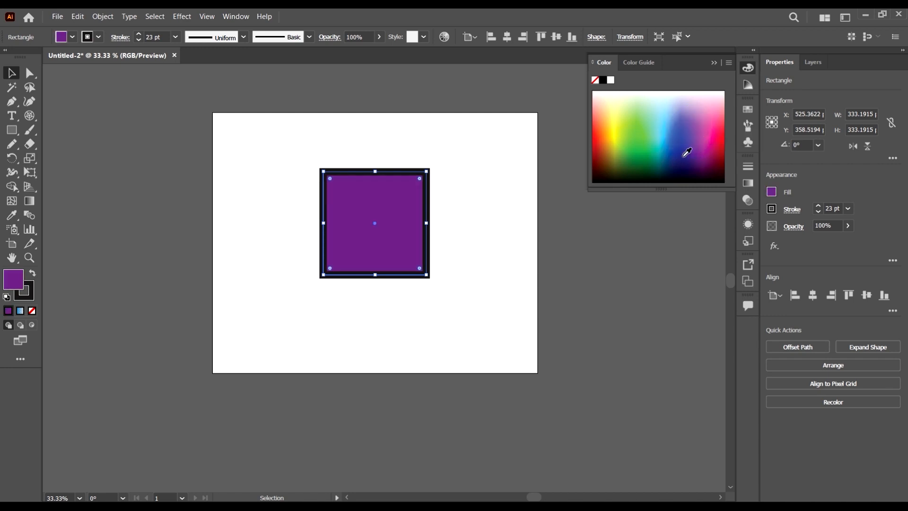
left_click(684, 130)
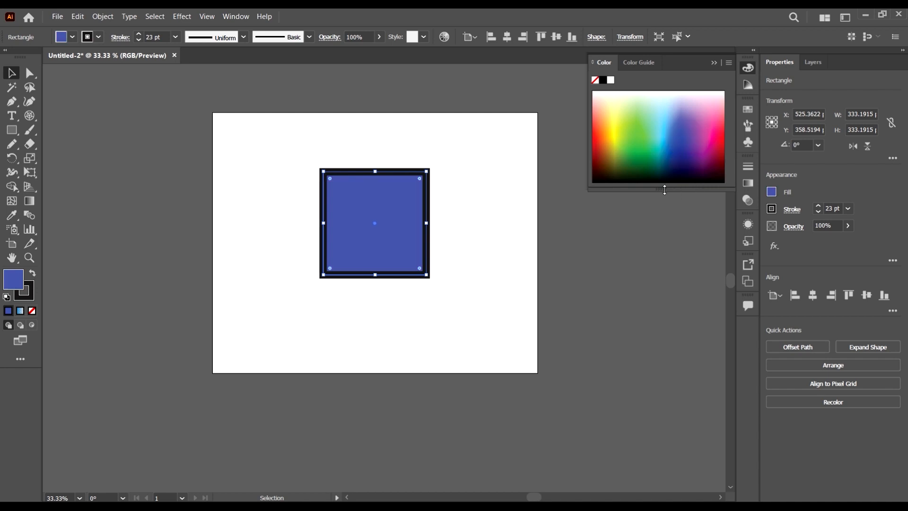
left_click_drag(665, 189, 672, 267)
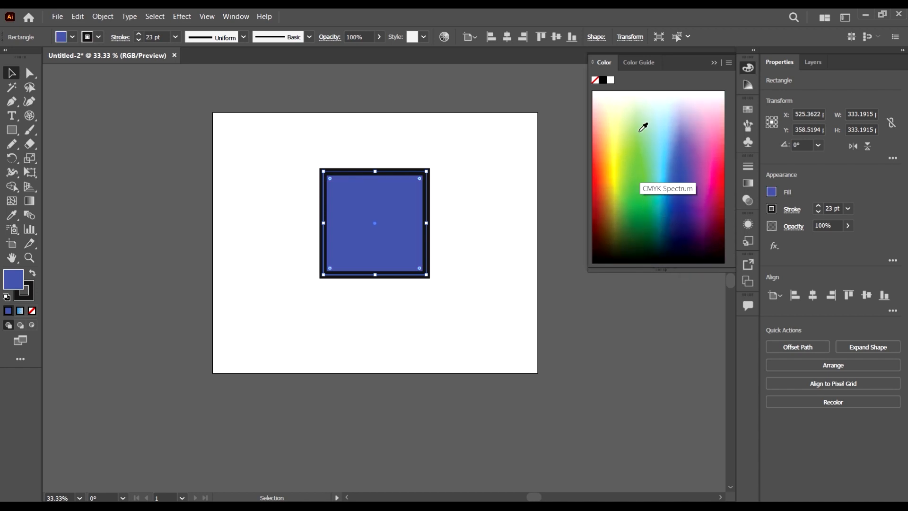
left_click_drag(665, 99, 702, 139)
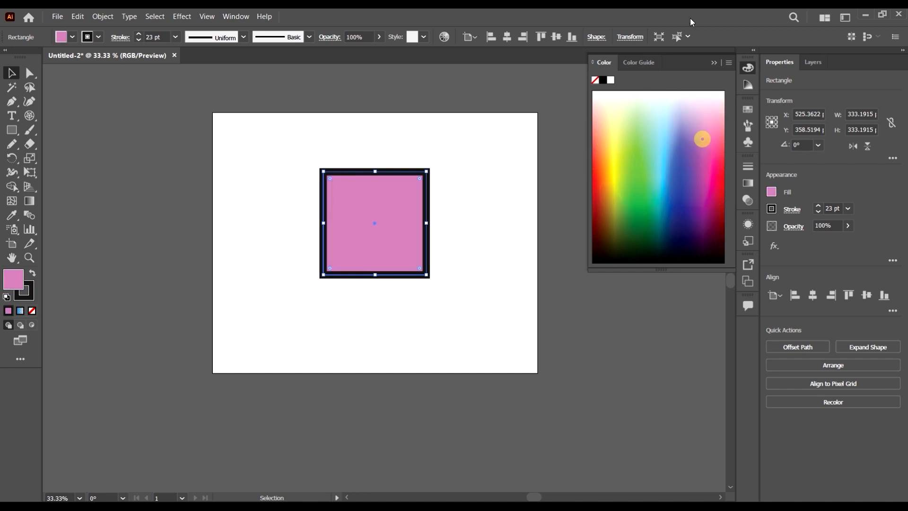
Step: Set the Color panel to Grayscale and sample several shades from the ramp, ending with black as the fill color
left_click(729, 62)
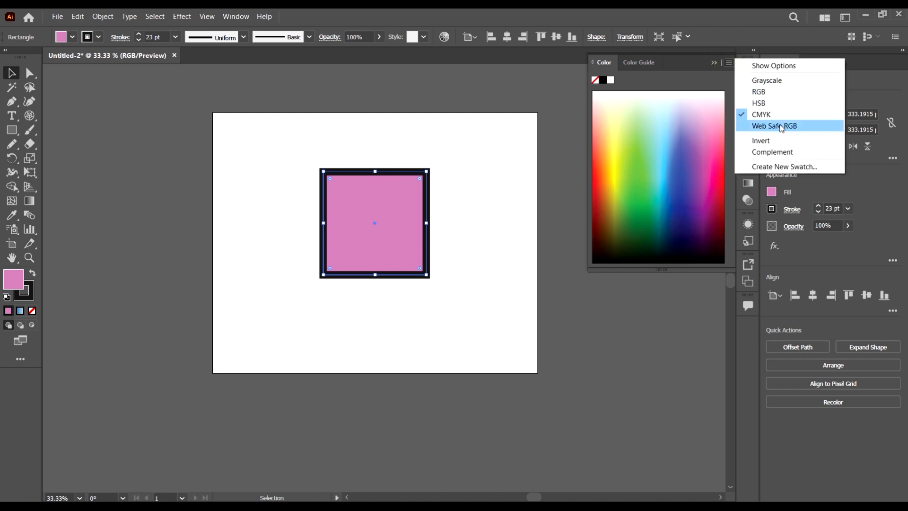
left_click(780, 82)
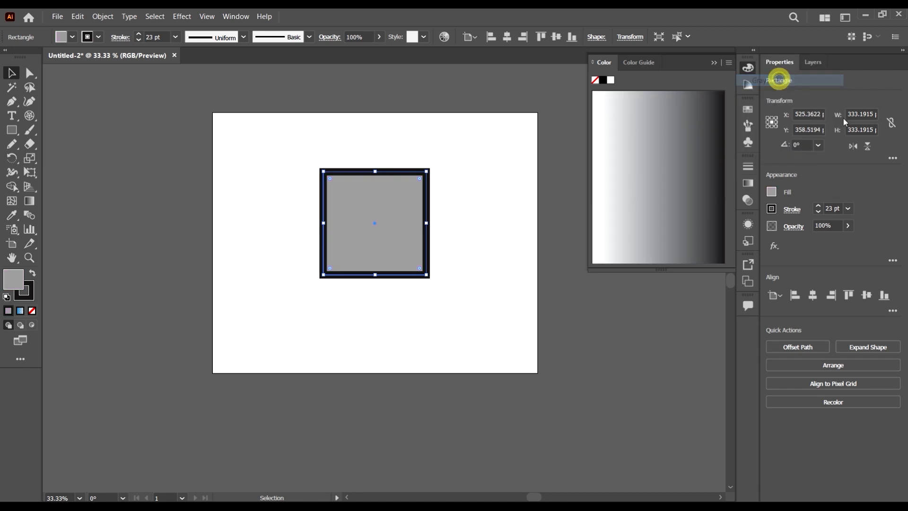
left_click(699, 178)
left_click(672, 128)
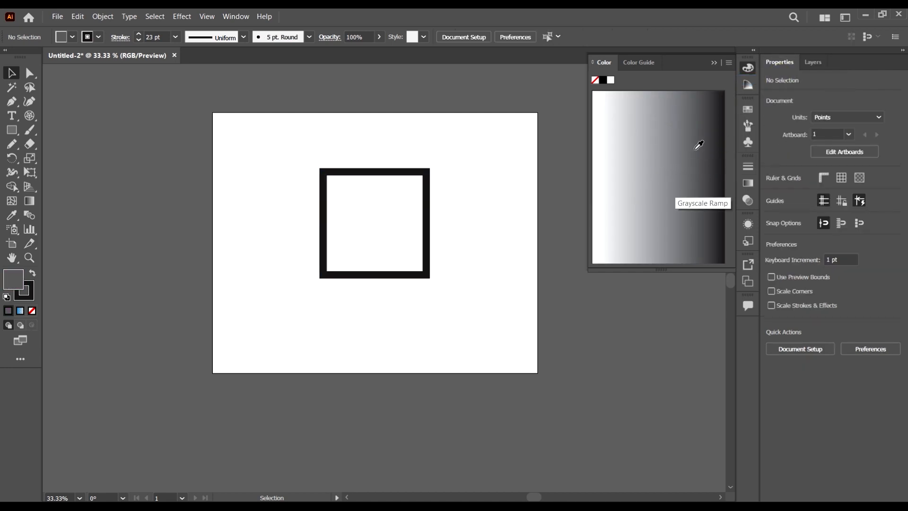
left_click_drag(621, 190, 684, 218)
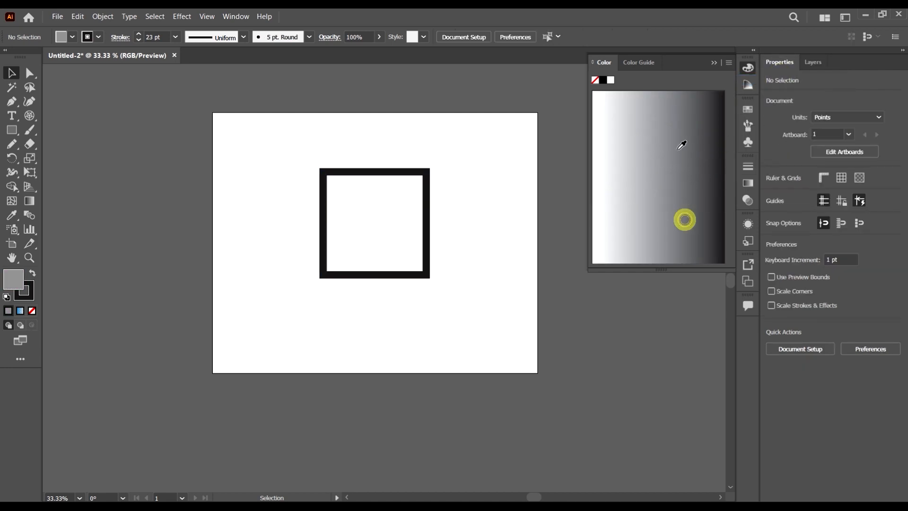
left_click_drag(683, 141, 726, 105)
left_click(748, 69)
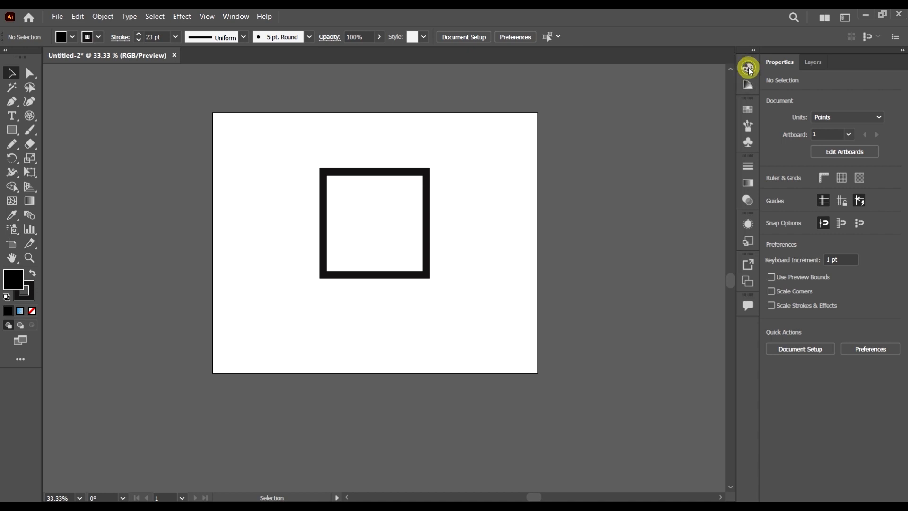
left_click(748, 69)
Step: Set the Color panel to RGB and sample the dark navy 001D48 as fill color with nothing selected
left_click(728, 62)
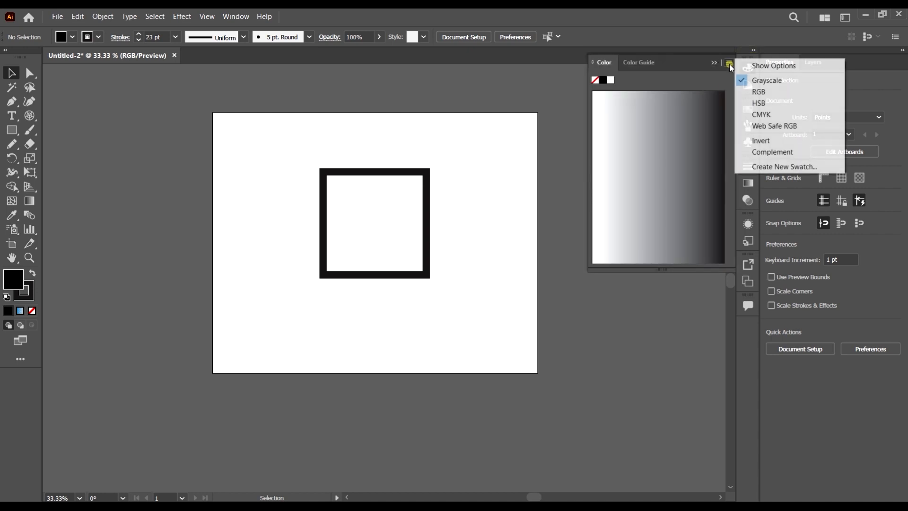
left_click(772, 91)
left_click(671, 143)
left_click(671, 235)
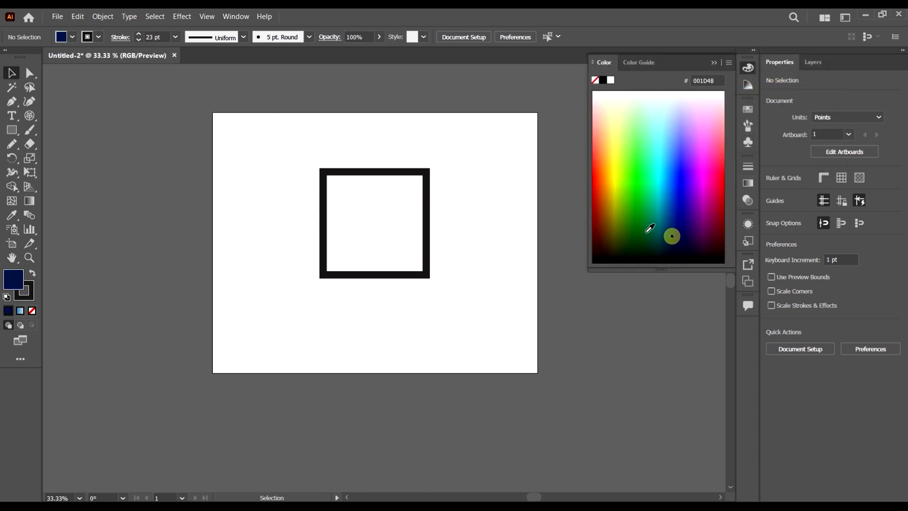
Step: Select the square, fill it with dark gray, and recolor it magenta EF00E7 using the RGB spectrum
left_click(395, 276)
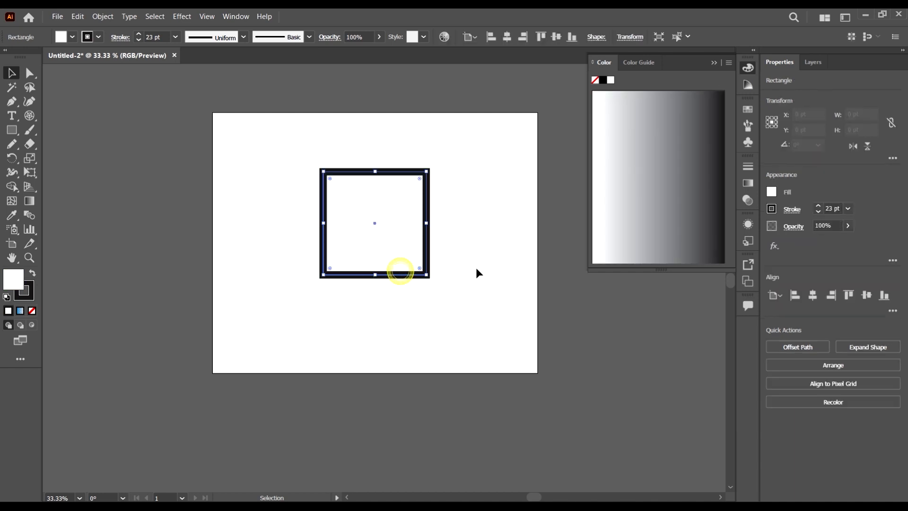
left_click(670, 152)
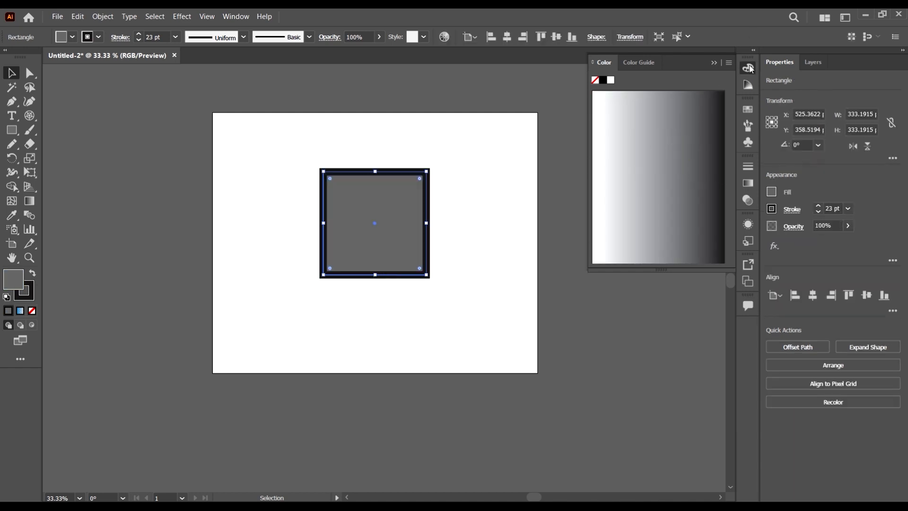
left_click(728, 63)
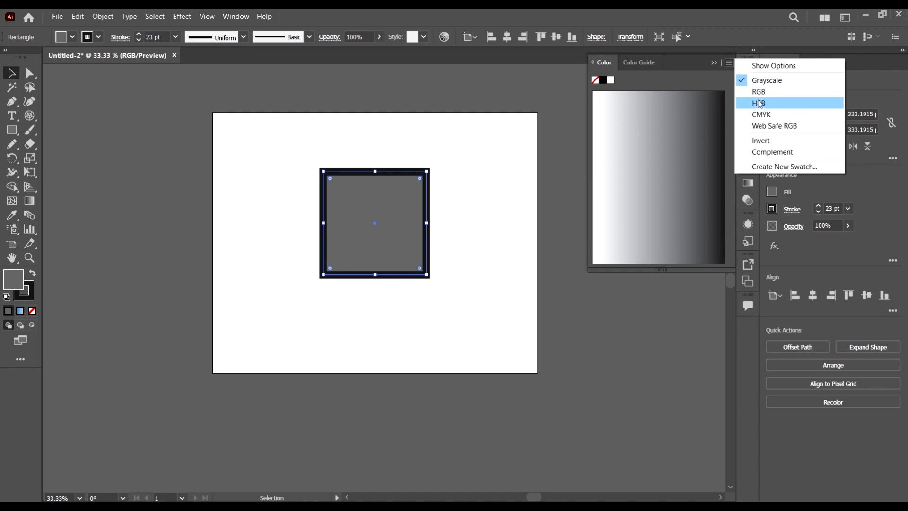
left_click(756, 90)
left_click(675, 142)
left_click_drag(675, 142, 691, 172)
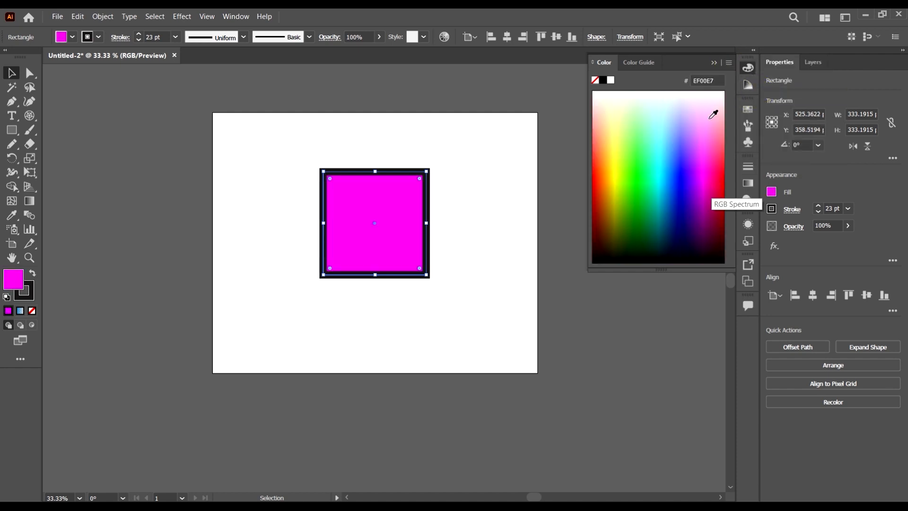
Step: Set the Color panel to HSB and fill the square with a light periwinkle blue from its spectrum
left_click(729, 62)
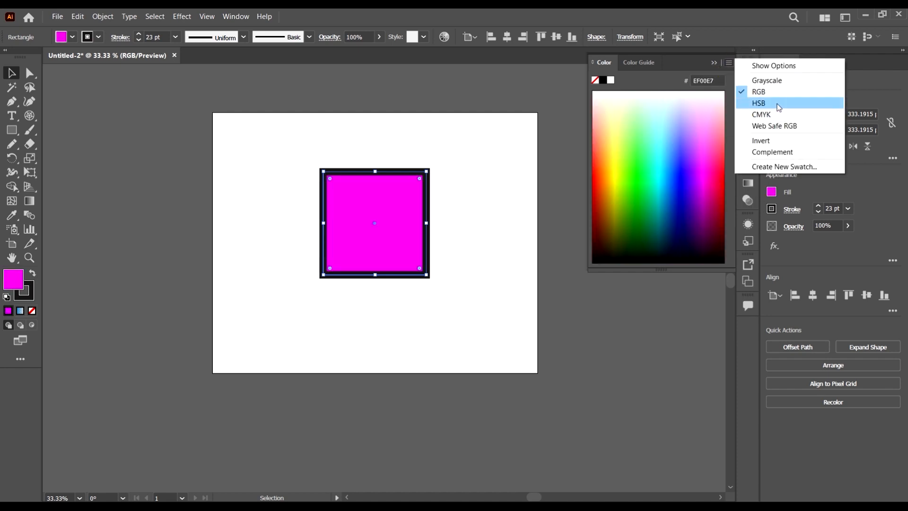
left_click(776, 102)
left_click_drag(689, 148, 679, 129)
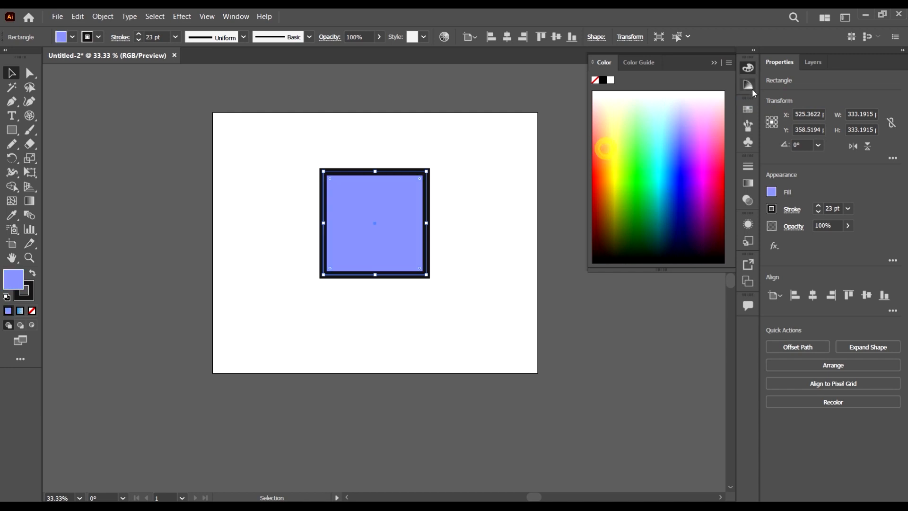
Step: Set the Color panel to Web Safe RGB and fill the square with the magenta FF00CC
left_click(726, 62)
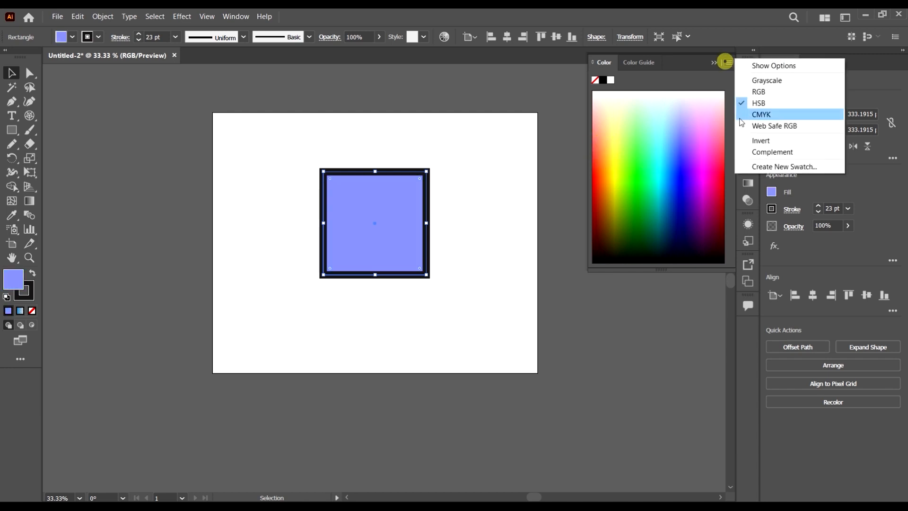
left_click(787, 124)
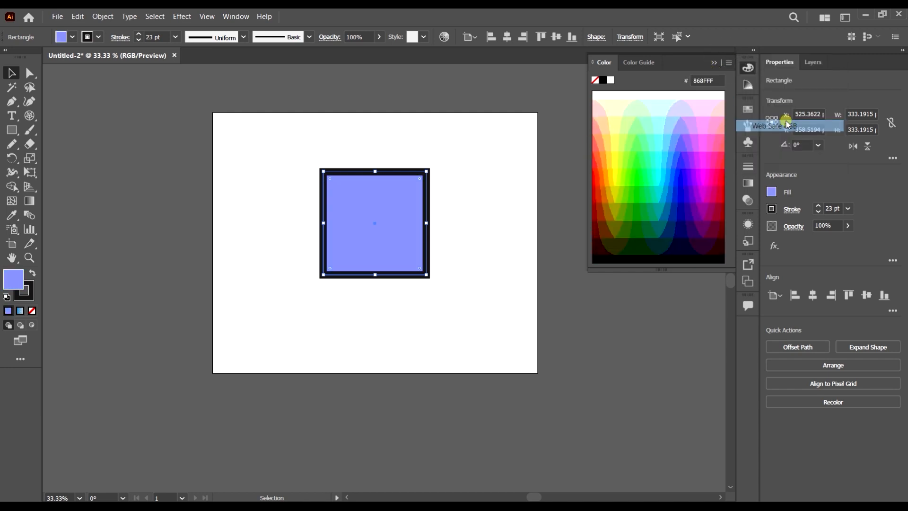
left_click(689, 145)
left_click(711, 150)
left_click(707, 181)
Step: Invert the square's fill color, and apply the complement of the resulting green
left_click(729, 62)
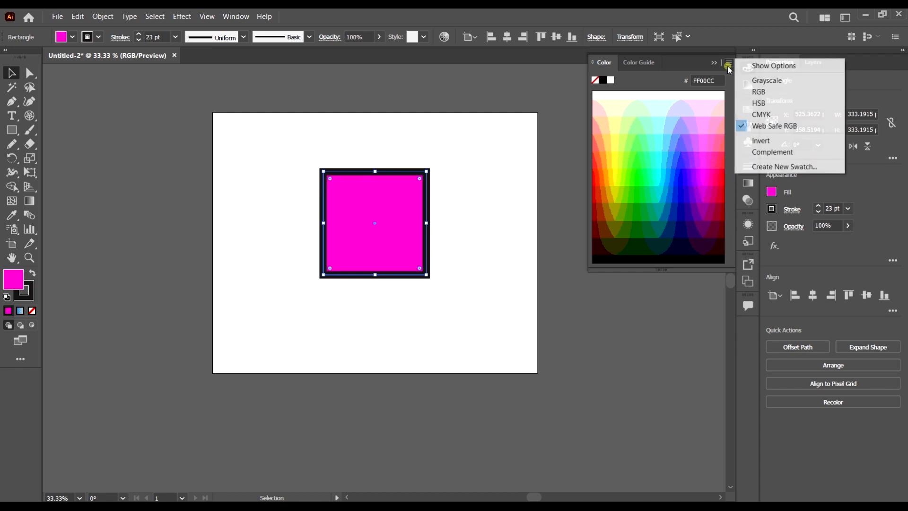
left_click(781, 140)
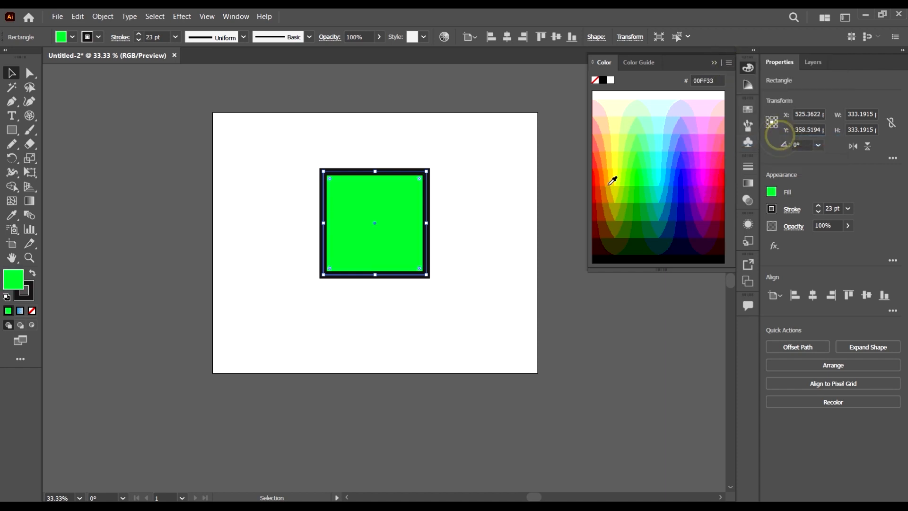
left_click(728, 63)
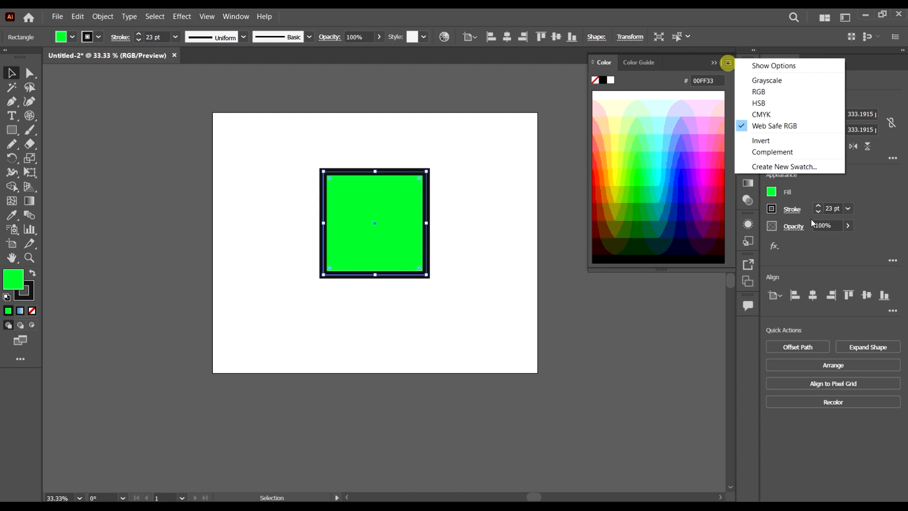
left_click(786, 152)
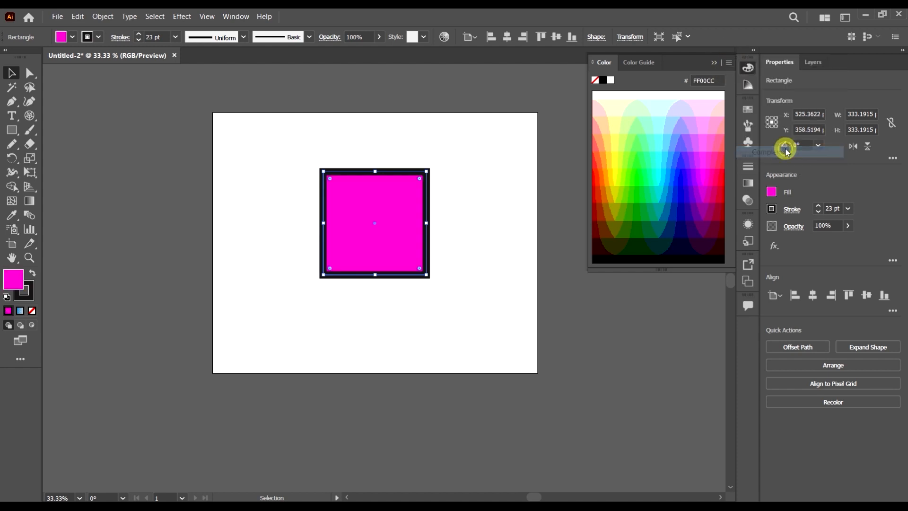
Step: Reselect the square and view the New Swatch settings for its magenta fill, closing them without creating a swatch
left_click(713, 62)
left_click(713, 65)
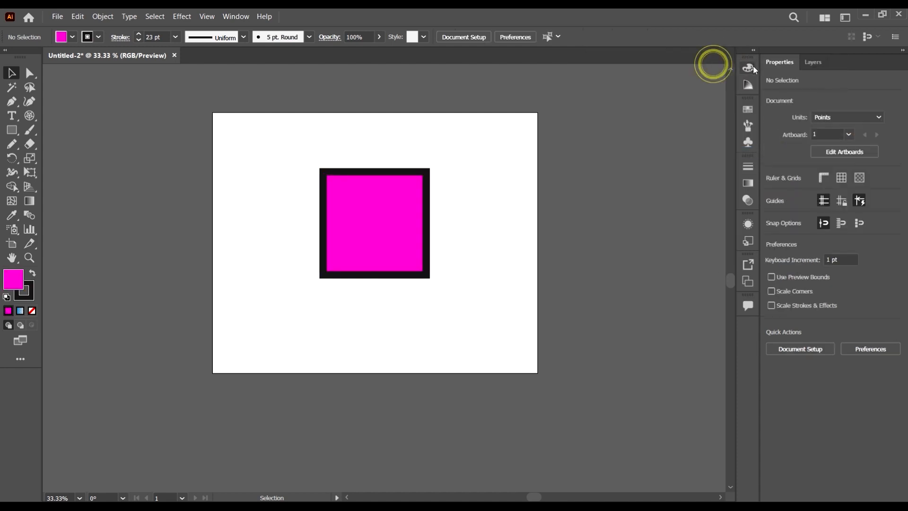
left_click(748, 67)
left_click(355, 201)
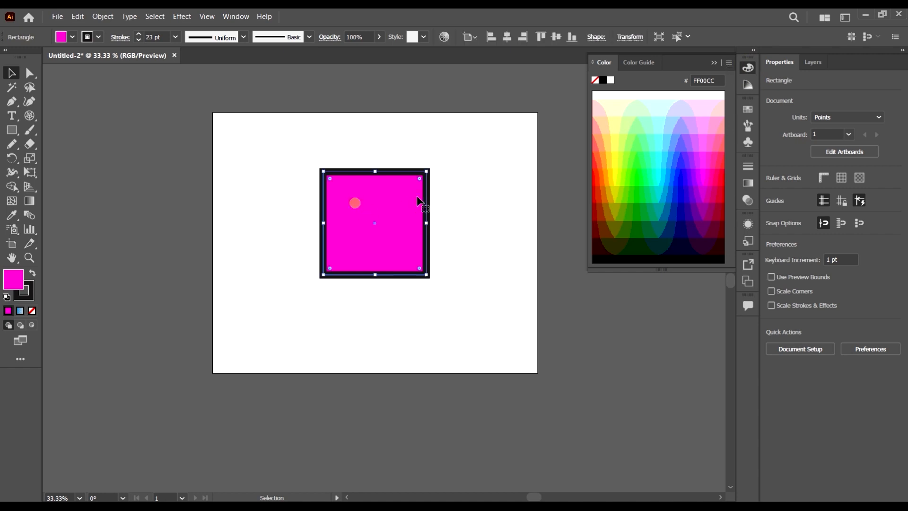
left_click(729, 63)
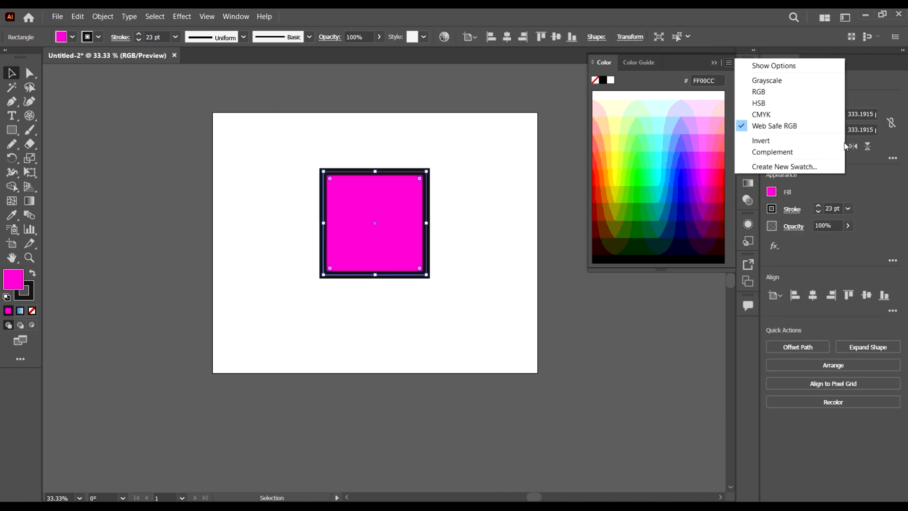
left_click(780, 168)
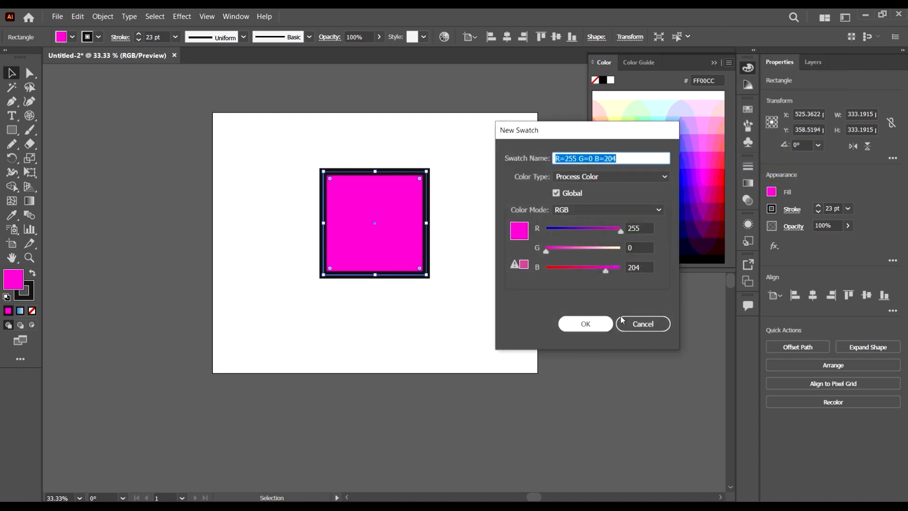
left_click(644, 323)
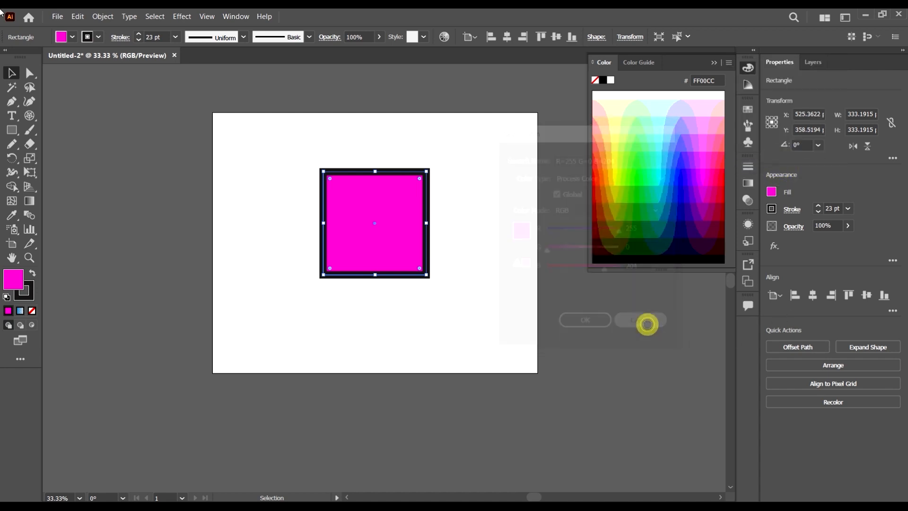
left_click(72, 39)
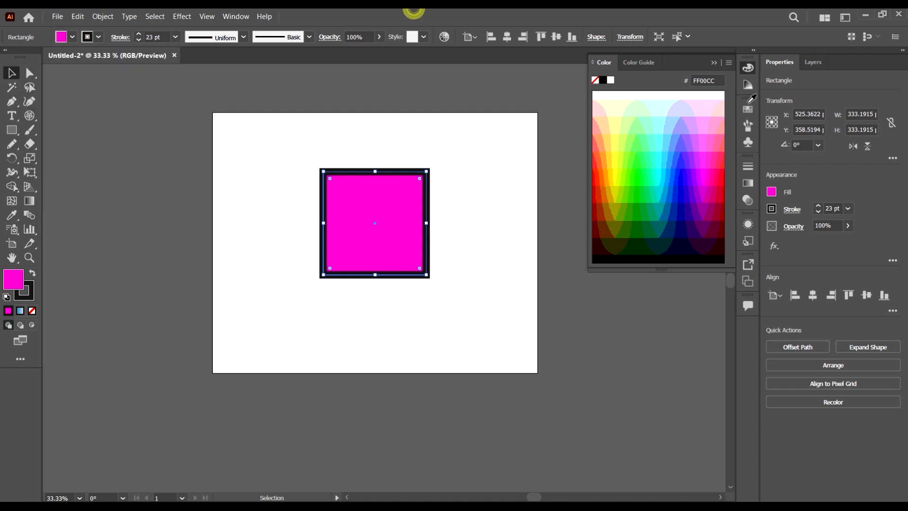
Step: Switch the Color panel to Grayscale for the square's fill, and set it to RGB
left_click(730, 66)
left_click(768, 82)
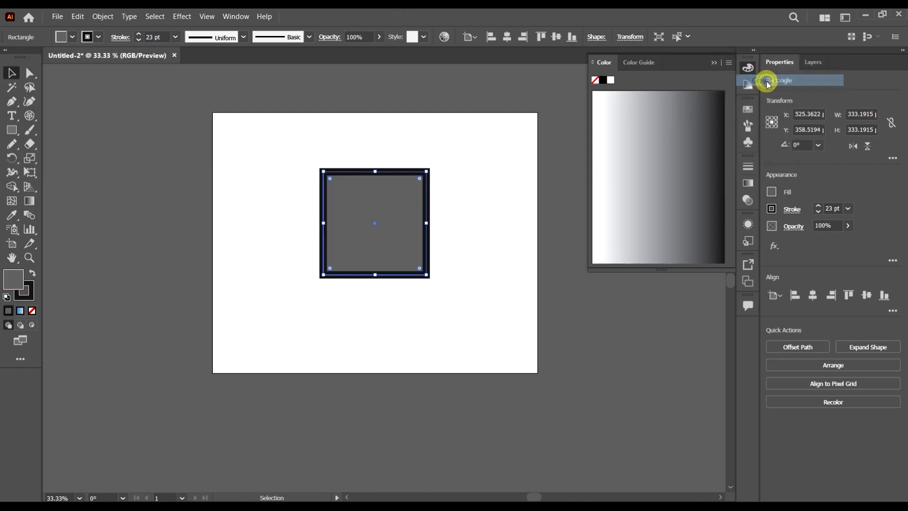
left_click(748, 69)
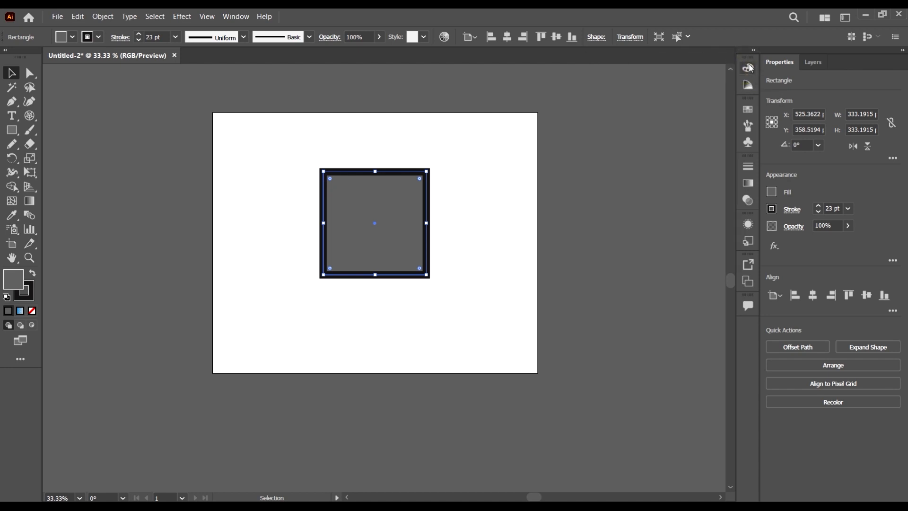
left_click(750, 68)
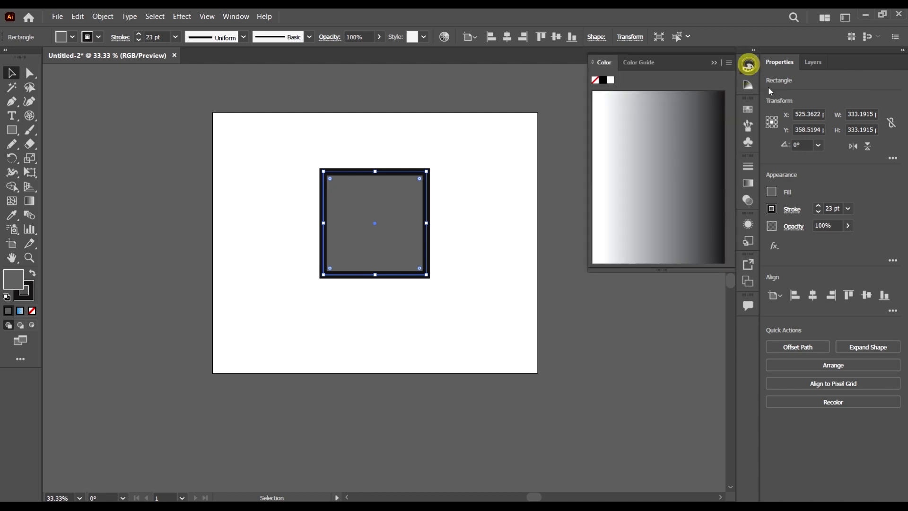
left_click(729, 62)
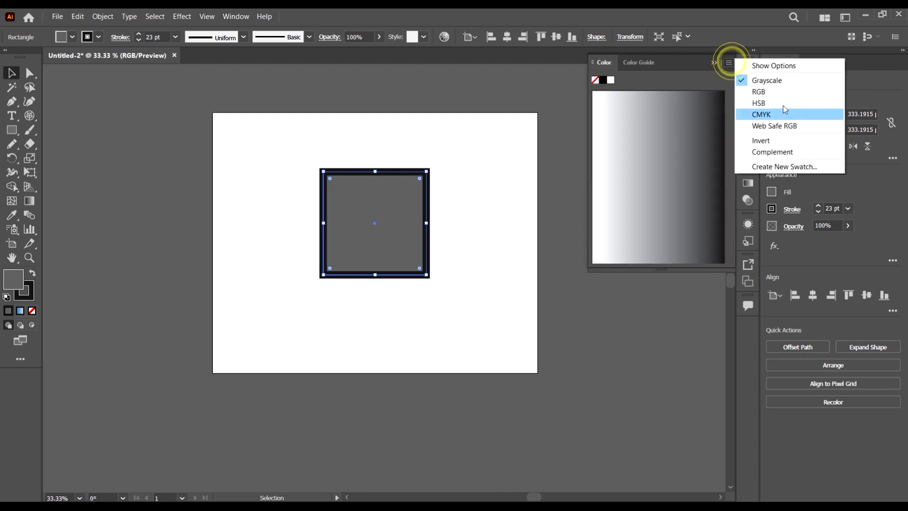
left_click(782, 92)
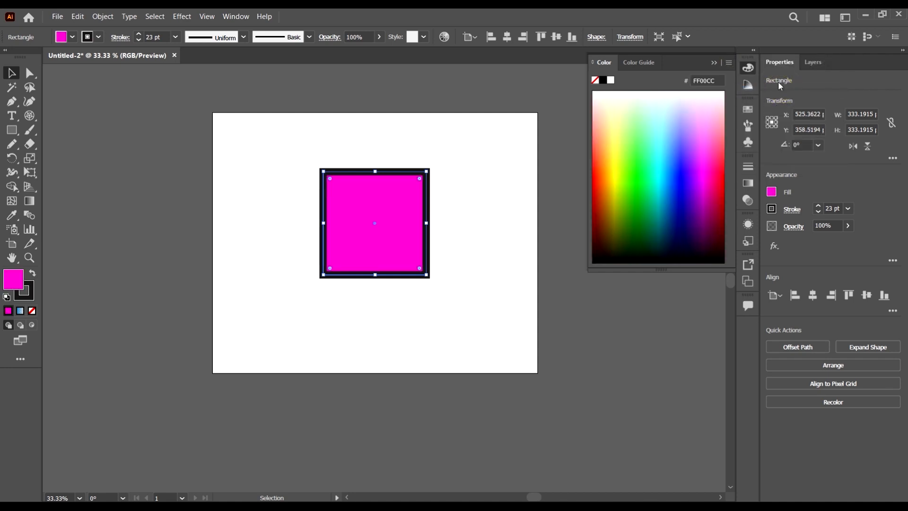
Step: Show the Color panel's full options with the RGB sliders, and enlarge its color spectrum
left_click(728, 64)
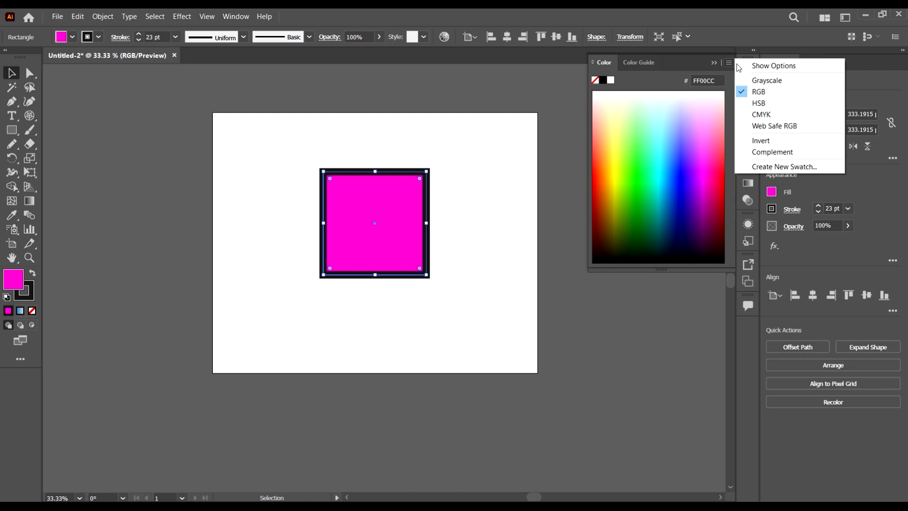
left_click(786, 66)
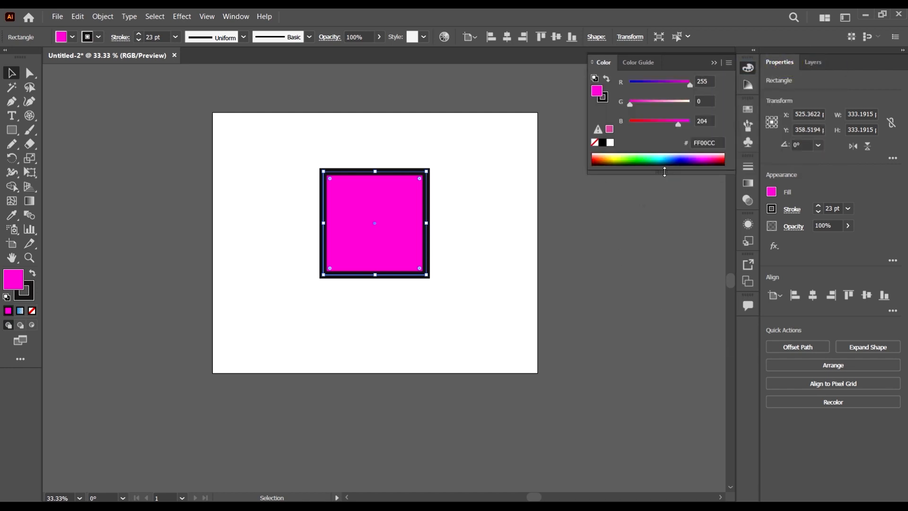
left_click_drag(662, 171, 679, 279)
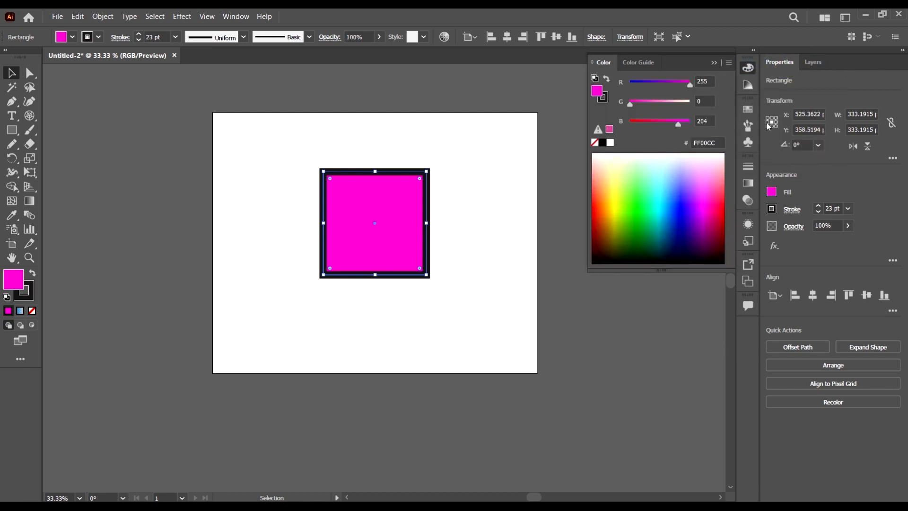
Step: Try a light green fill of RGB 161, 222, 136 on the square, followed by None, black and white
left_click_drag(688, 85, 682, 104)
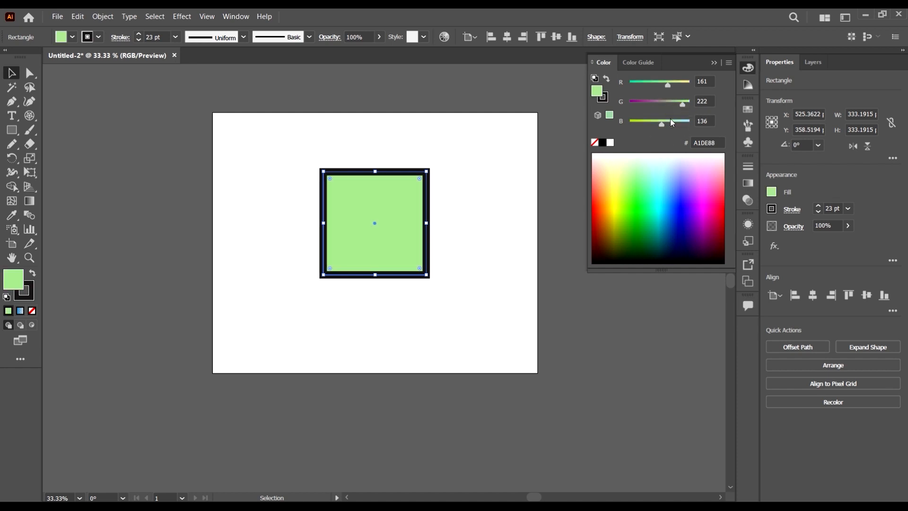
left_click(595, 143)
left_click(603, 143)
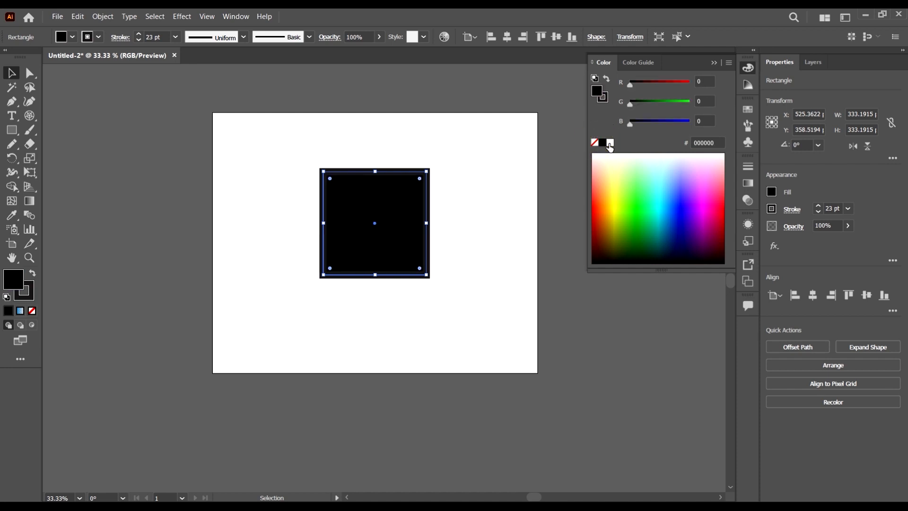
left_click(610, 143)
Step: Fill the square with cyan 00CFE1 from the color spectrum, and select its hex code
left_click(668, 210)
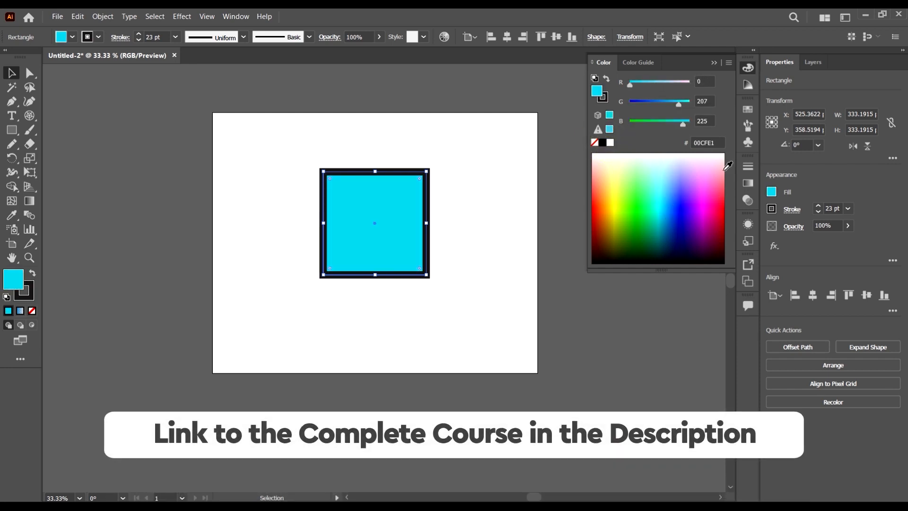
left_click(715, 142)
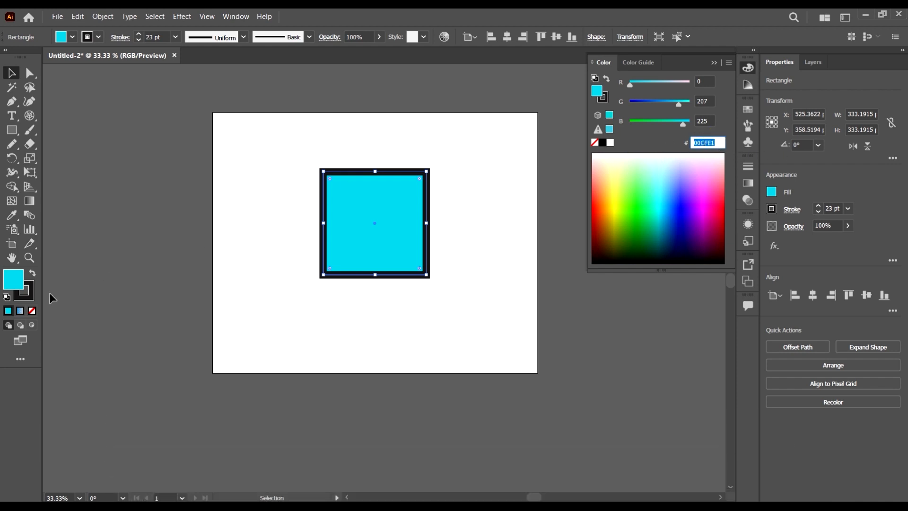
Step: Show the Color Guide in place of the Color panel and lengthen it to reveal the full swatch grid
left_click(715, 64)
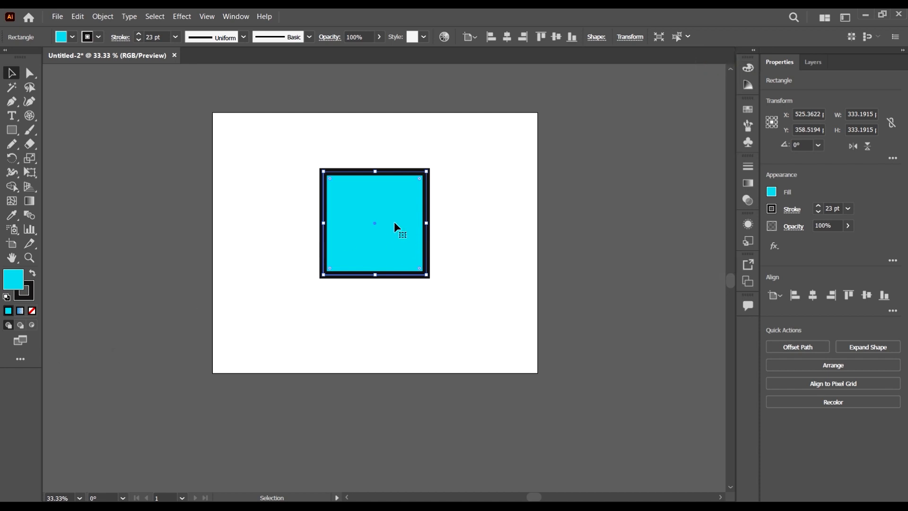
mouse_move(396, 228)
left_mouse_down()
mouse_move(396, 240)
mouse_move(399, 232)
left_mouse_up()
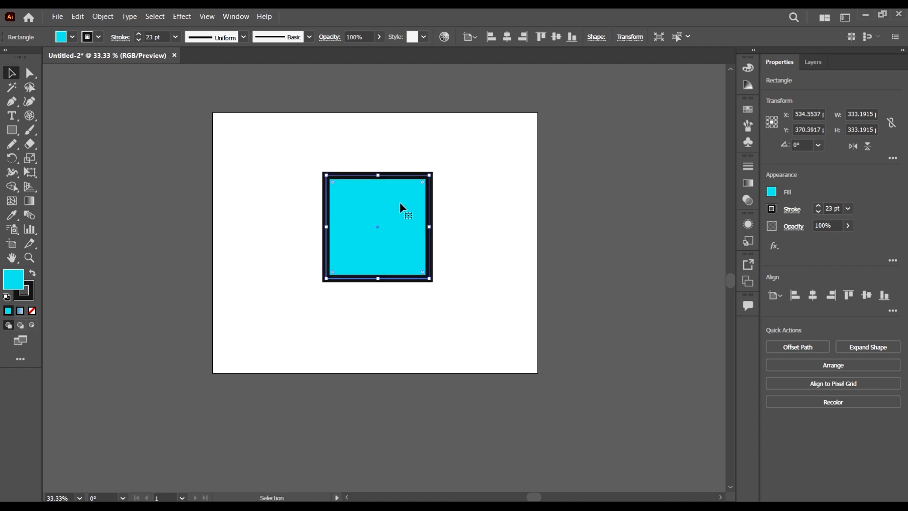
left_click(747, 85)
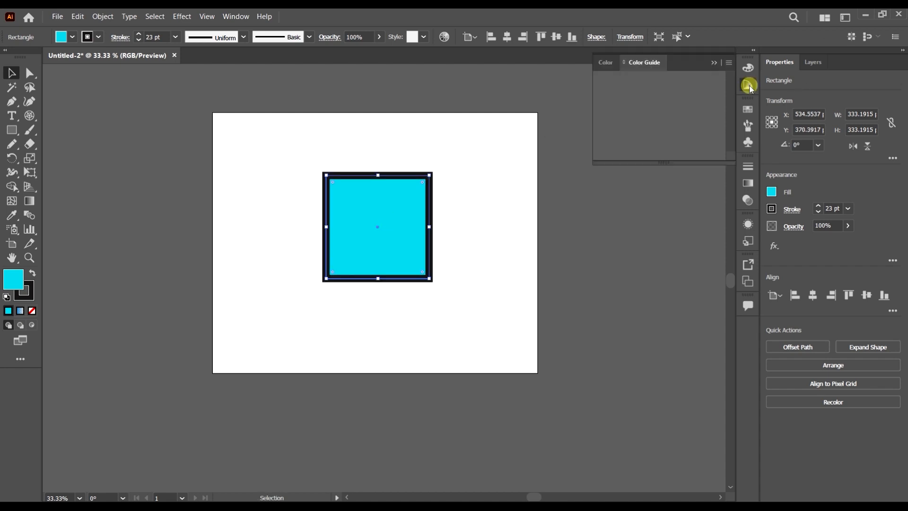
left_click_drag(680, 161, 680, 188)
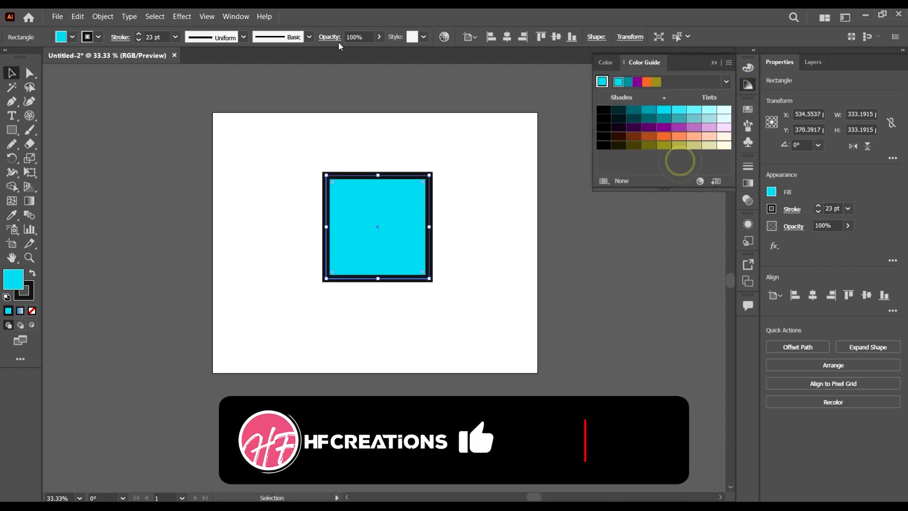
left_click(208, 16)
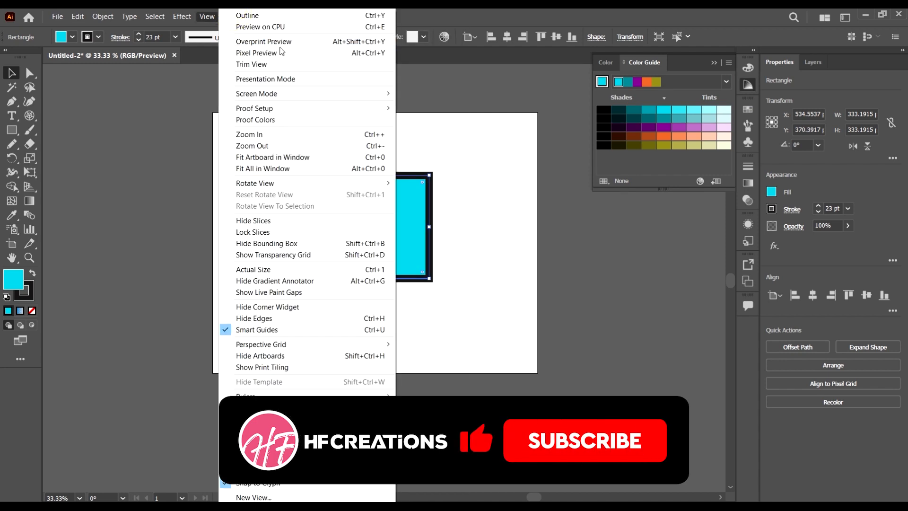
left_click(448, 9)
left_click(227, 17)
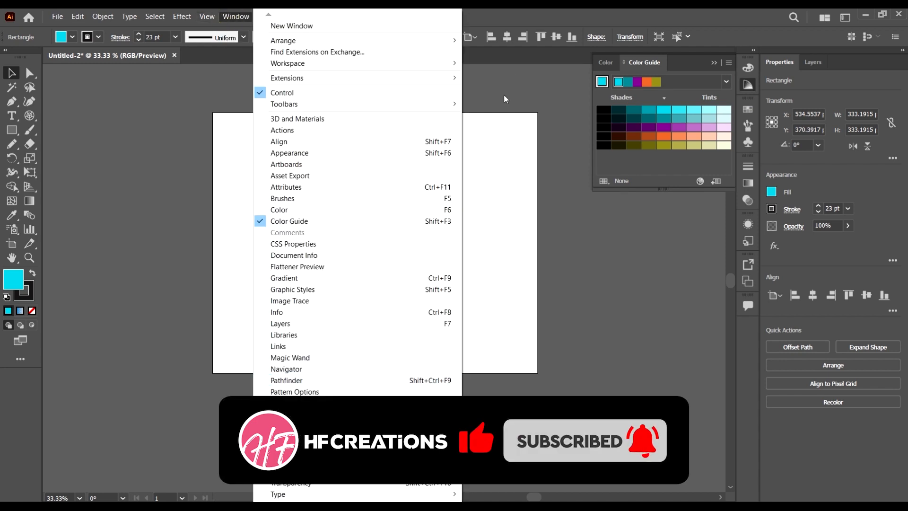
left_click(533, 11)
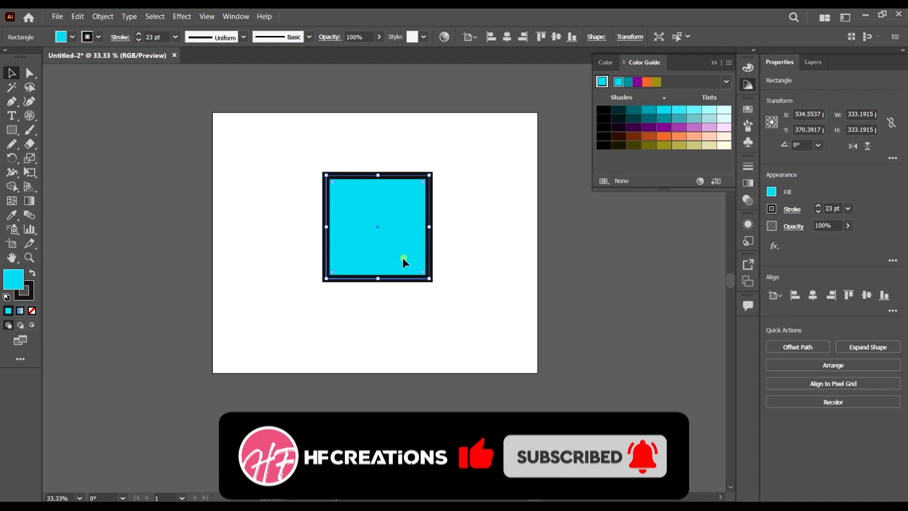
Step: Shift the square slightly on the artboard to about X 512 pt, Y 375 pt
left_click_drag(402, 258, 399, 262)
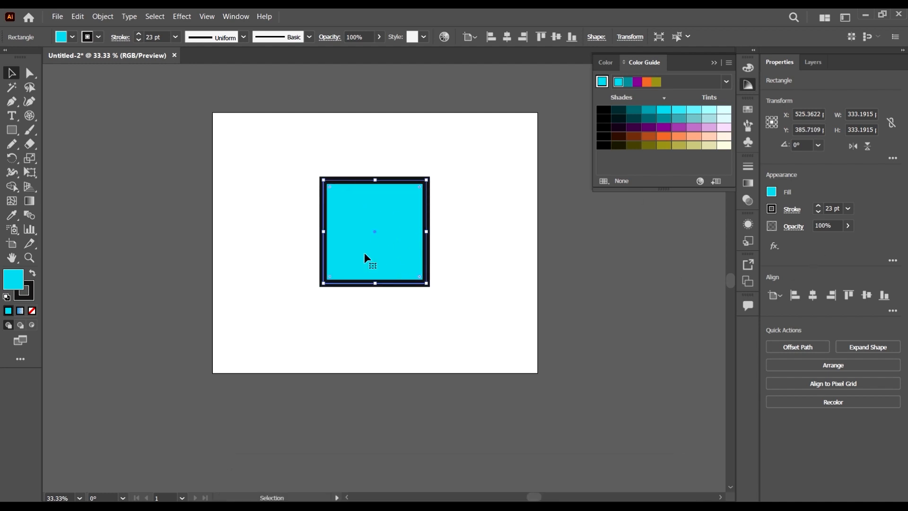
left_click_drag(385, 263, 381, 260)
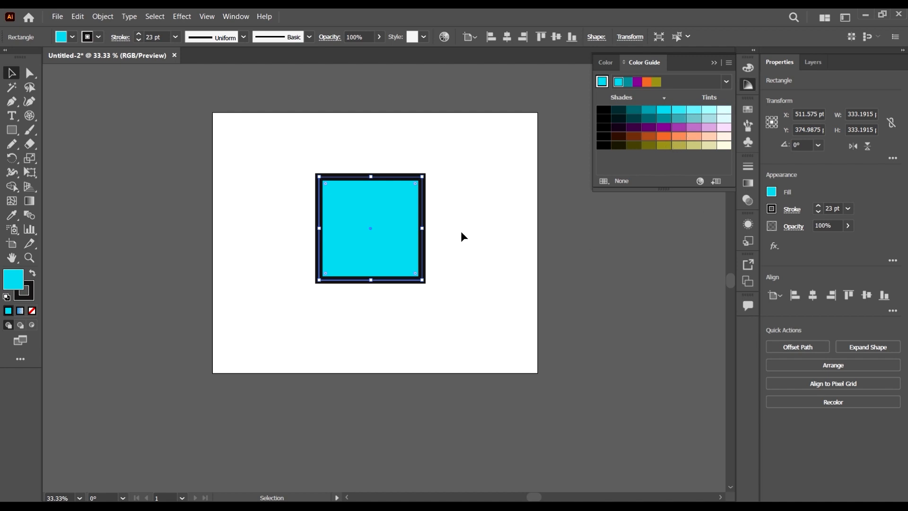
Step: Turn off Only Web Colors in the Color Picker and set the square's fill to a magenta
double_click(14, 279)
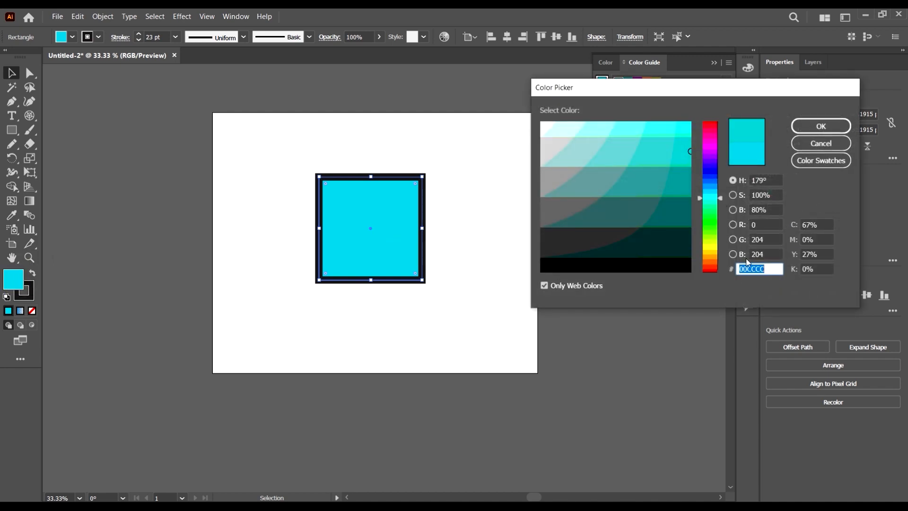
left_click(547, 287)
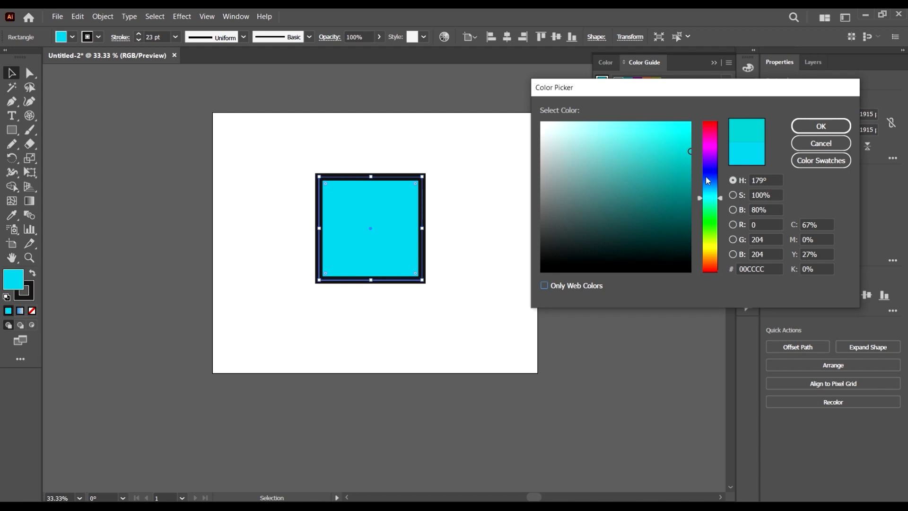
left_click_drag(708, 181, 707, 146)
left_click(648, 159)
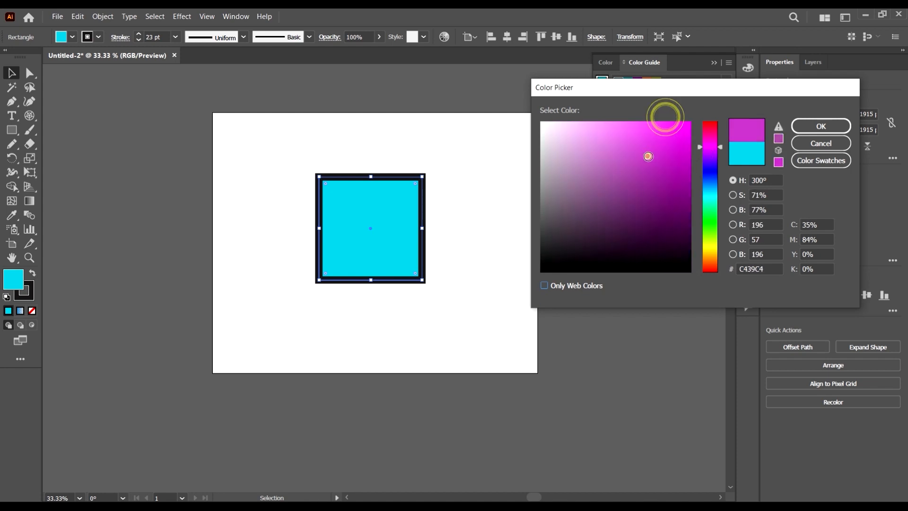
left_click(808, 126)
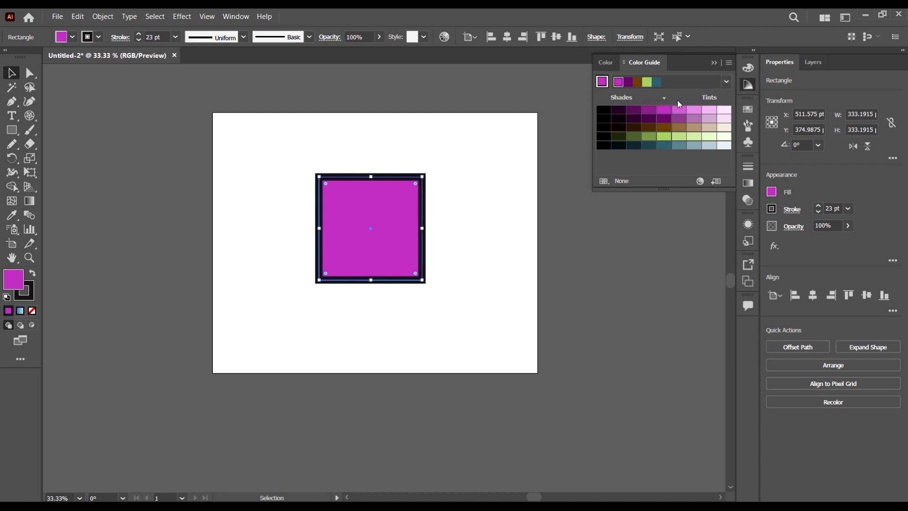
Step: Look through the Color Guide's list of harmony rules from Complementary to Pentagram
left_click(726, 83)
scroll(687, 206, "up", 5)
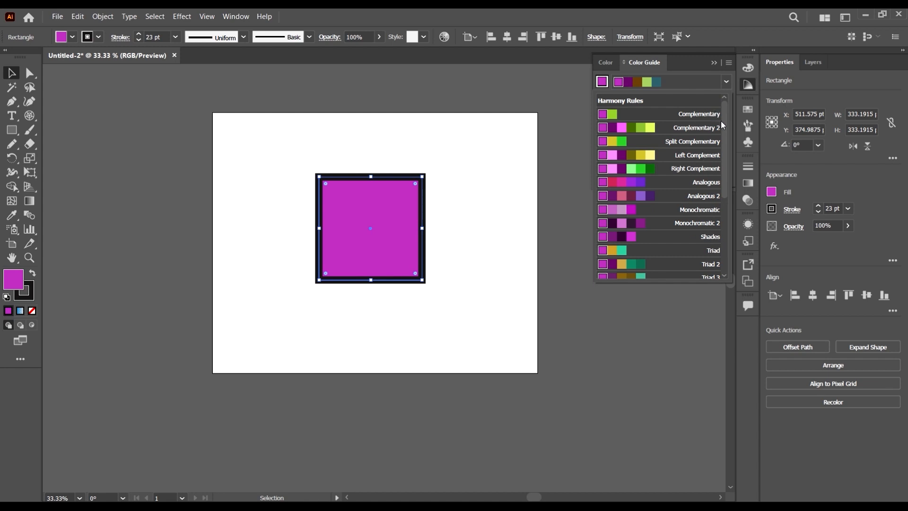
left_click_drag(724, 109, 721, 231)
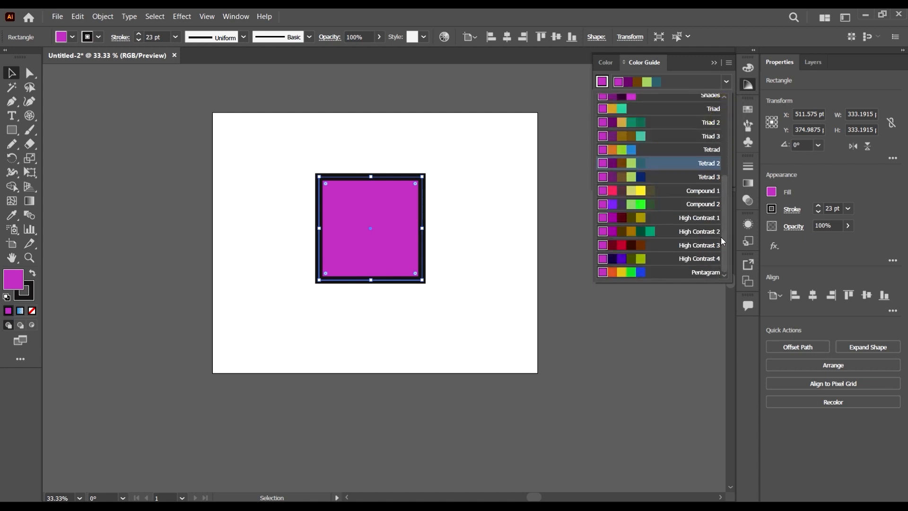
scroll(714, 219, "up", 3)
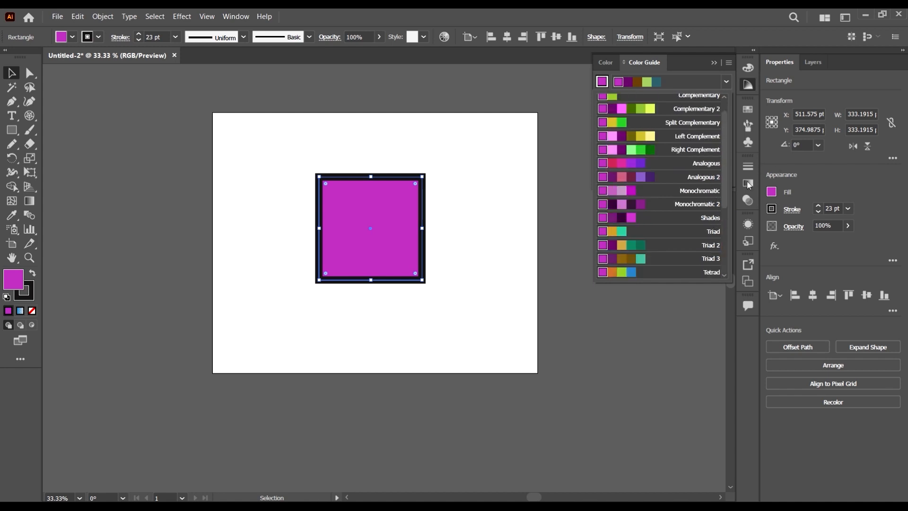
scroll(704, 190, "up", 1)
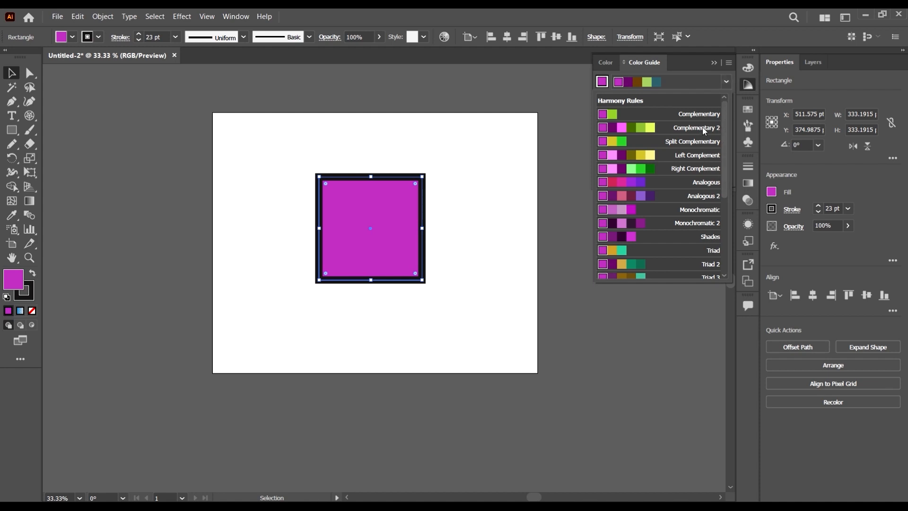
left_click(449, 150)
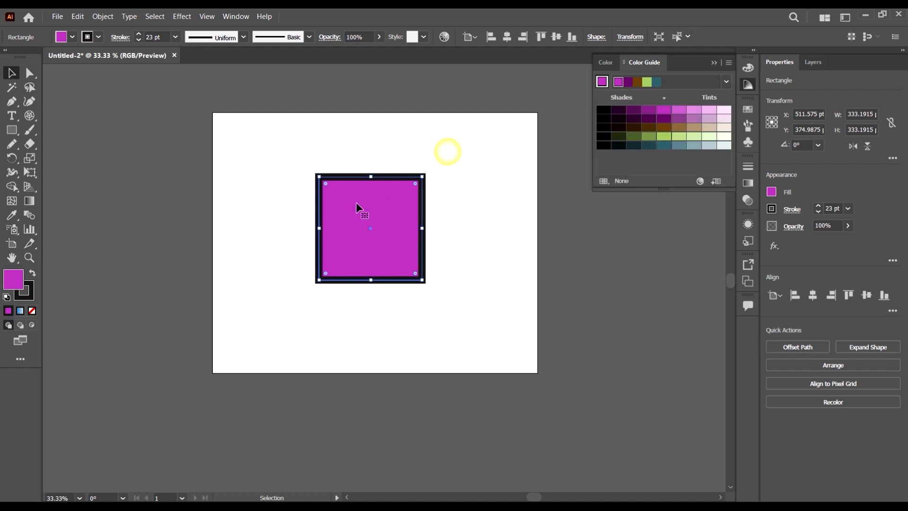
Step: Try the harmony's base colours on the square's fill: magenta, dark purple, brown, light green and teal, ending on dark purple
left_click(355, 204)
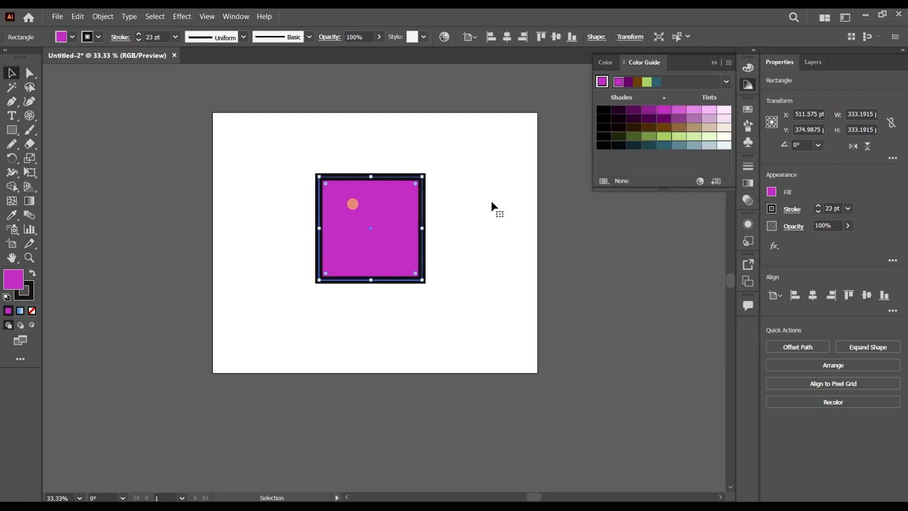
left_click(664, 109)
left_click(665, 119)
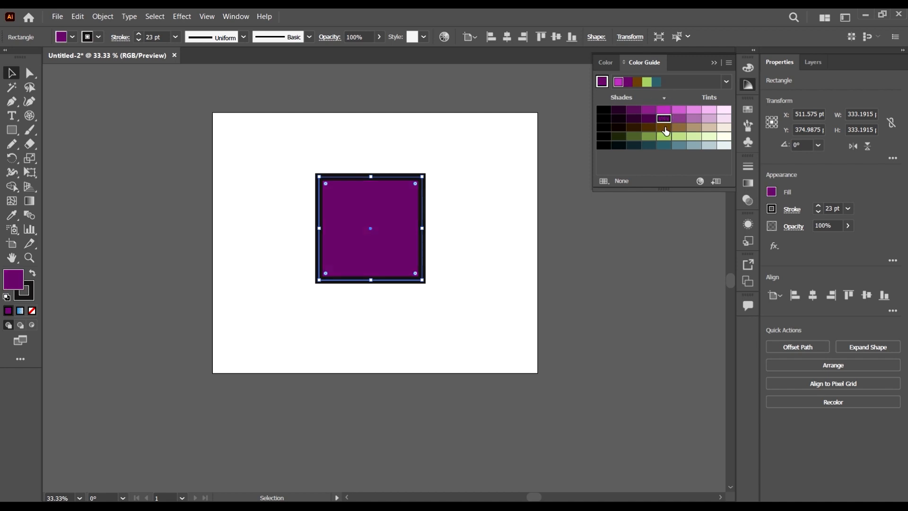
left_click(664, 128)
left_click(664, 136)
left_click(664, 145)
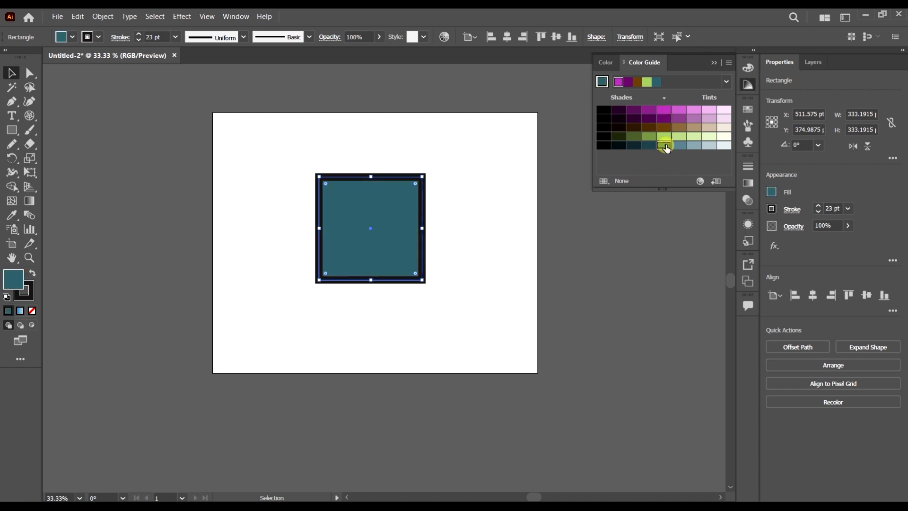
left_click(664, 119)
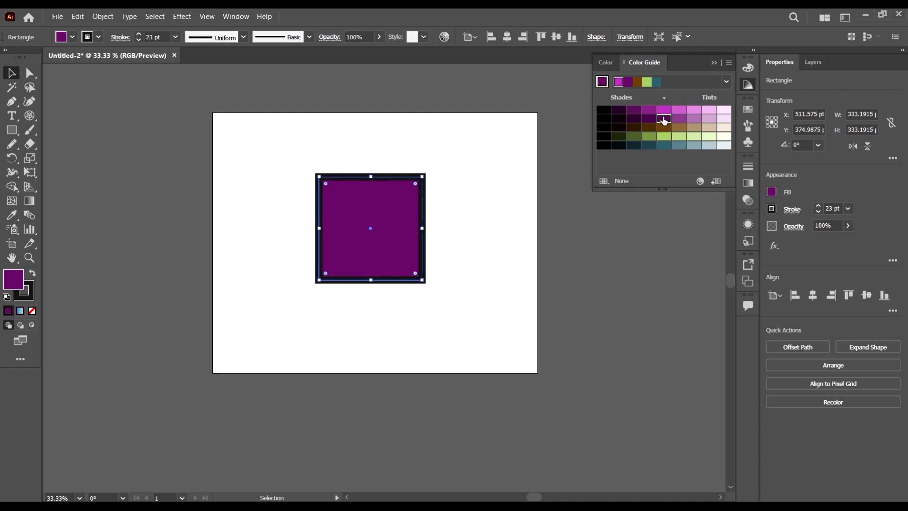
Step: Try progressively darker shades of magenta as the square's fill, down to black
left_click(664, 109)
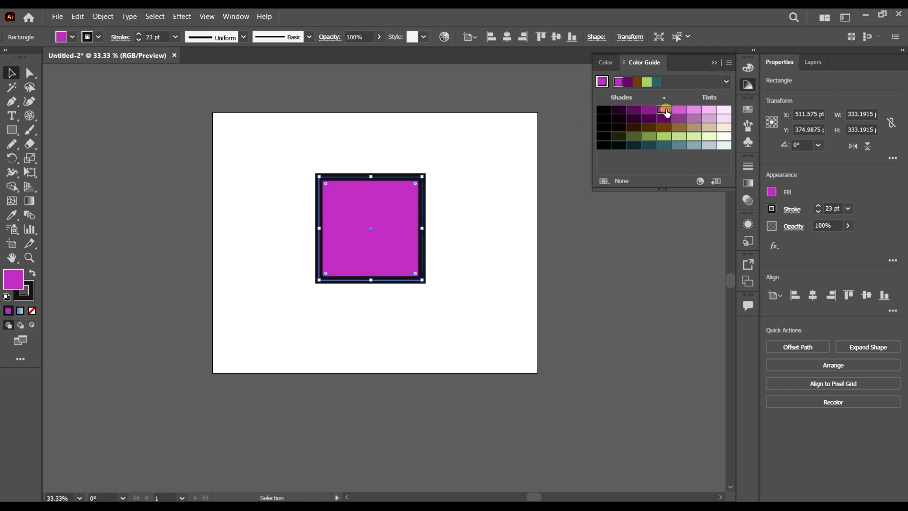
left_click(649, 111)
left_click(633, 111)
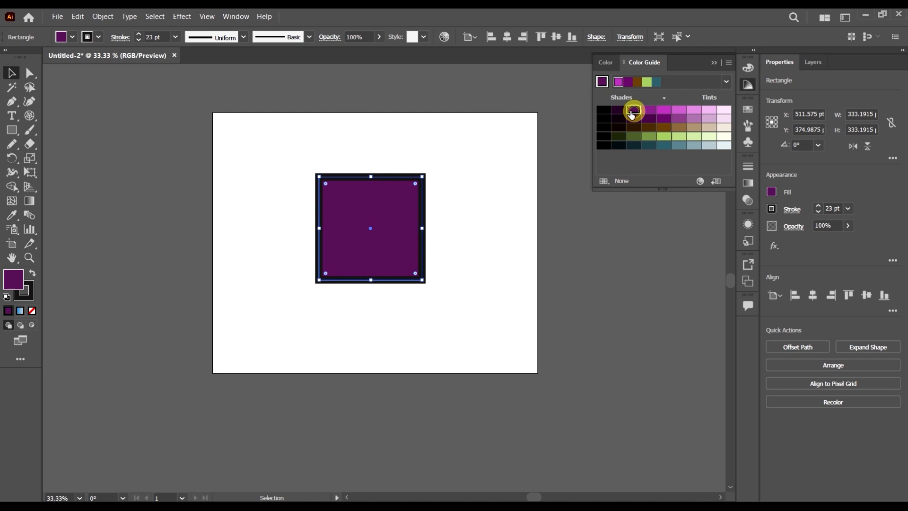
left_click(604, 110)
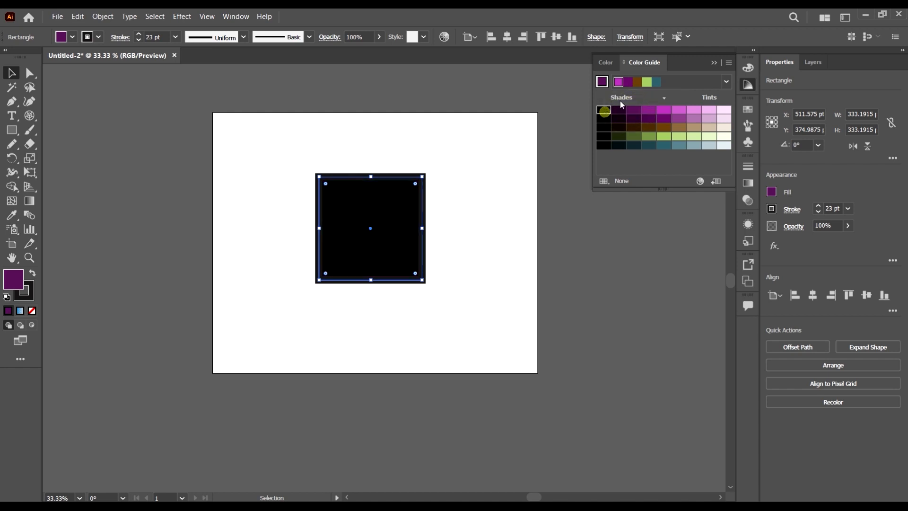
Step: Try progressively lighter tints of magenta as the square's fill, up to the palest pink
left_click(664, 109)
left_click(678, 109)
left_click(694, 111)
left_click(709, 110)
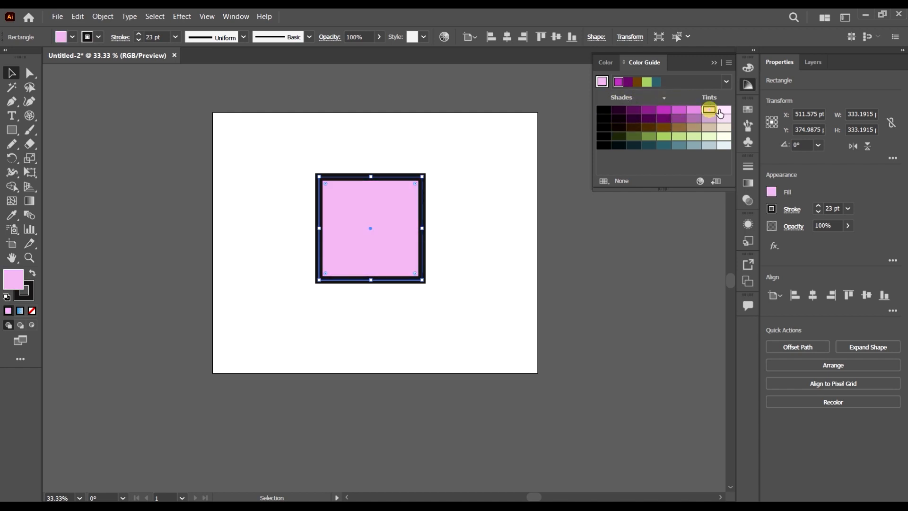
left_click(724, 110)
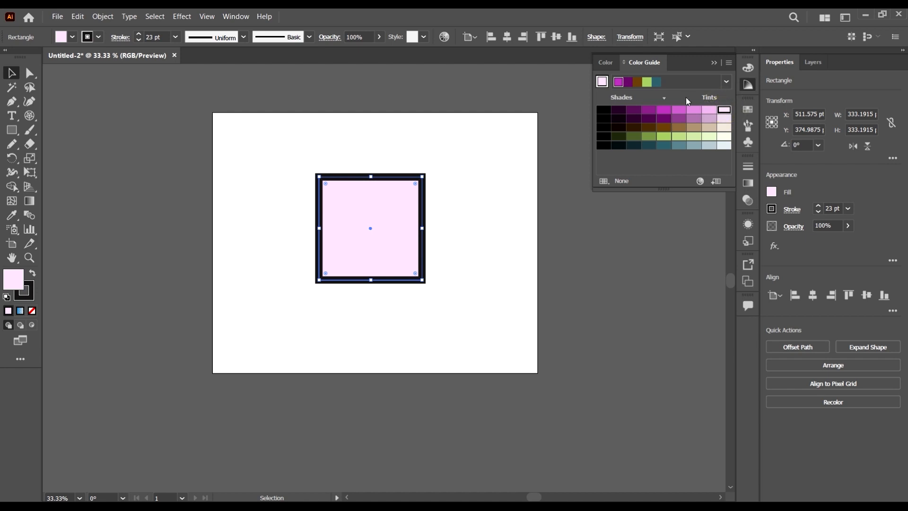
Step: Cycle the square's fill through the harmony's purple, light green and teal base colours again, returning to magenta
left_click(662, 109)
left_click(664, 111)
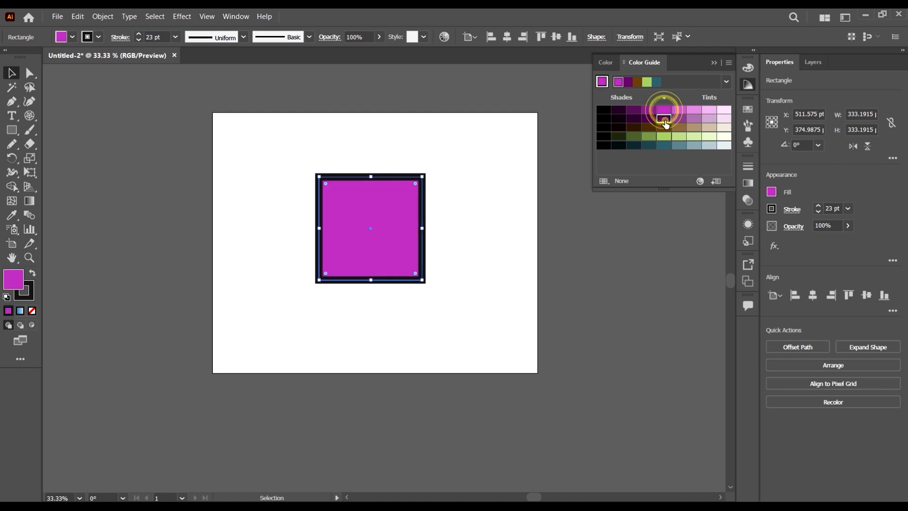
left_click(663, 118)
left_click(664, 136)
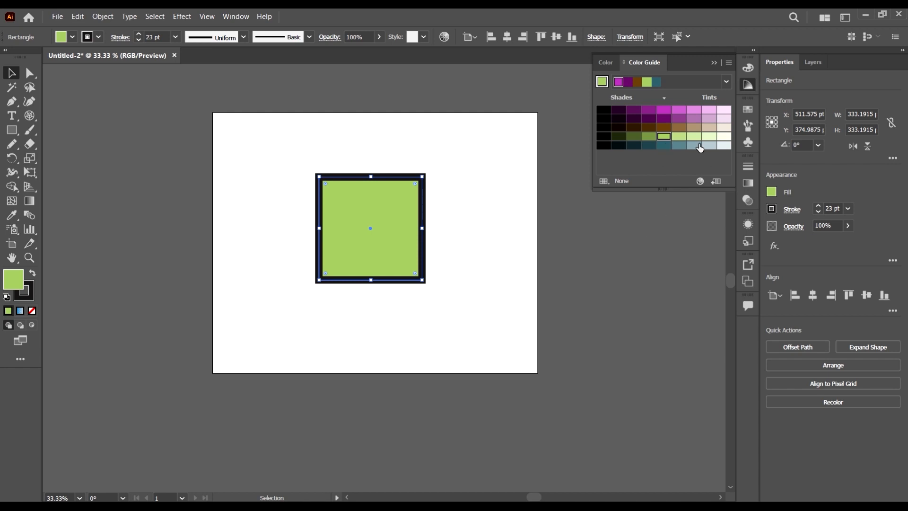
left_click(663, 146)
left_click(664, 136)
left_click(665, 119)
left_click(664, 109)
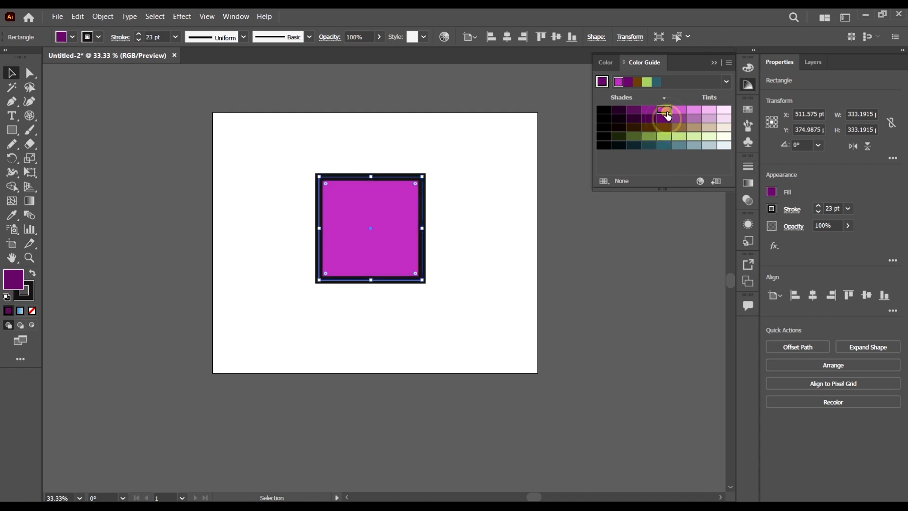
Step: Try the Complementary 2 and Split Complementary harmony rules in the Color Guide
left_click(726, 82)
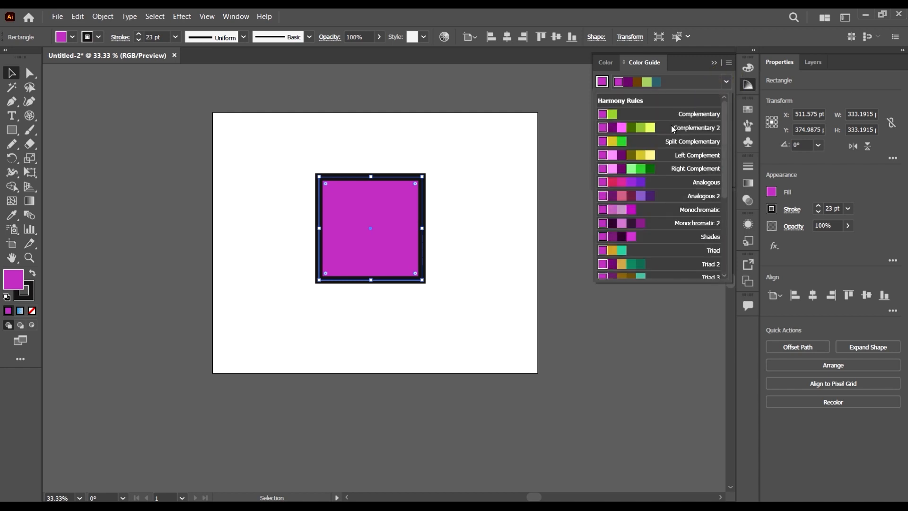
left_click(671, 126)
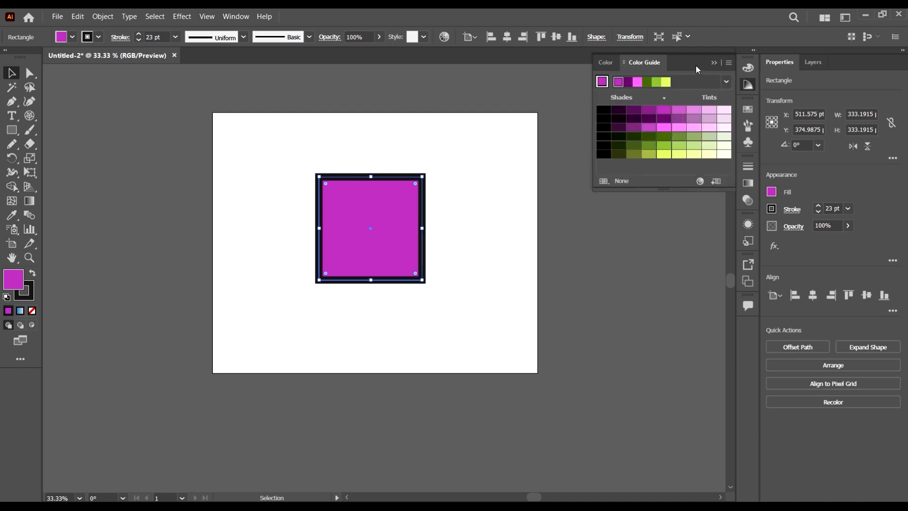
left_click(726, 81)
left_click(701, 114)
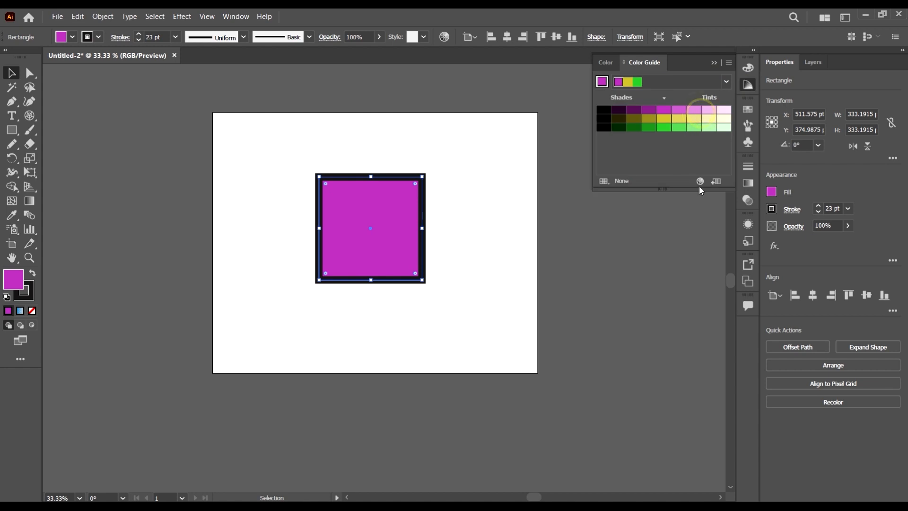
Step: Choose the Analogous harmony rule and fill the square with its pink base colour
left_click(726, 81)
left_click(689, 158)
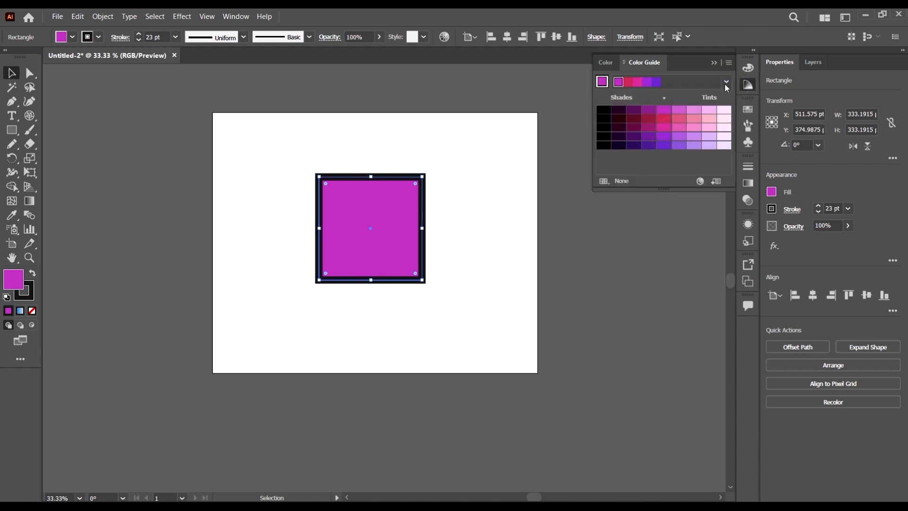
left_click(662, 119)
left_click(663, 127)
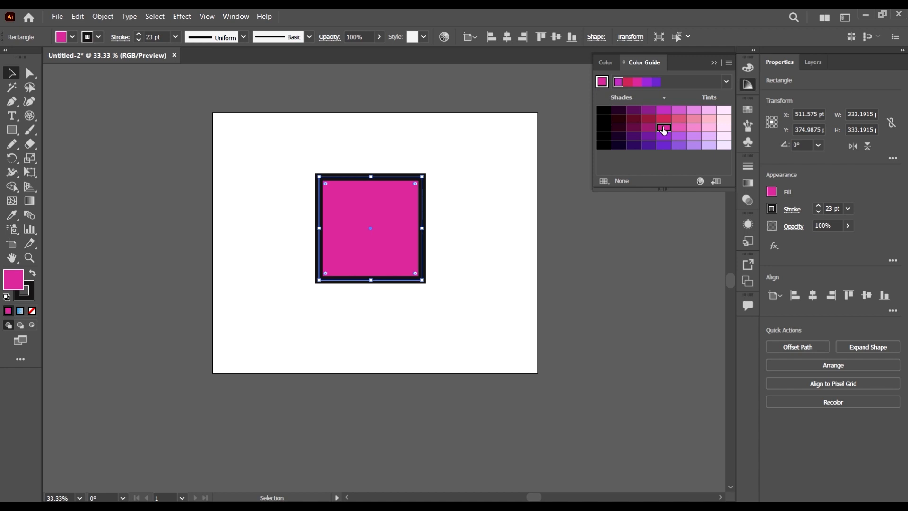
Step: Choose the Analogous 2 harmony rule, try its base colours on the square and fill it with the rose pink
left_click(726, 82)
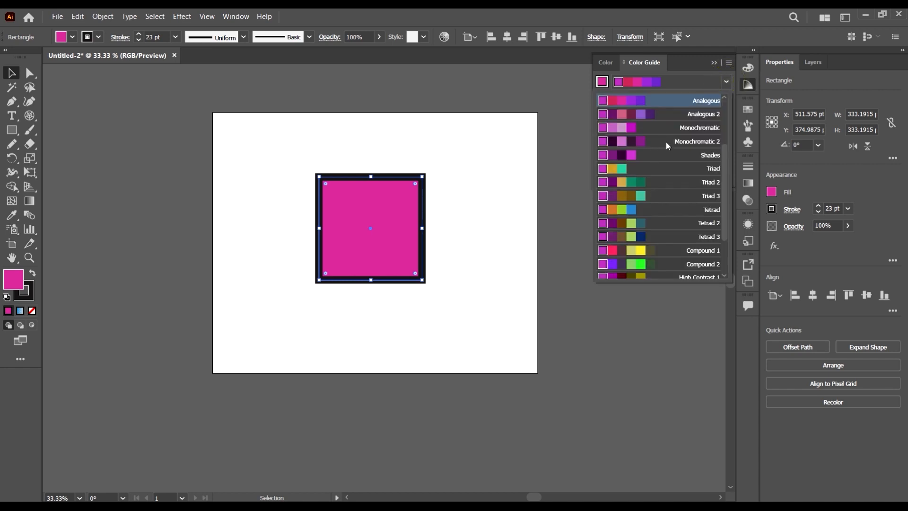
left_click(682, 120)
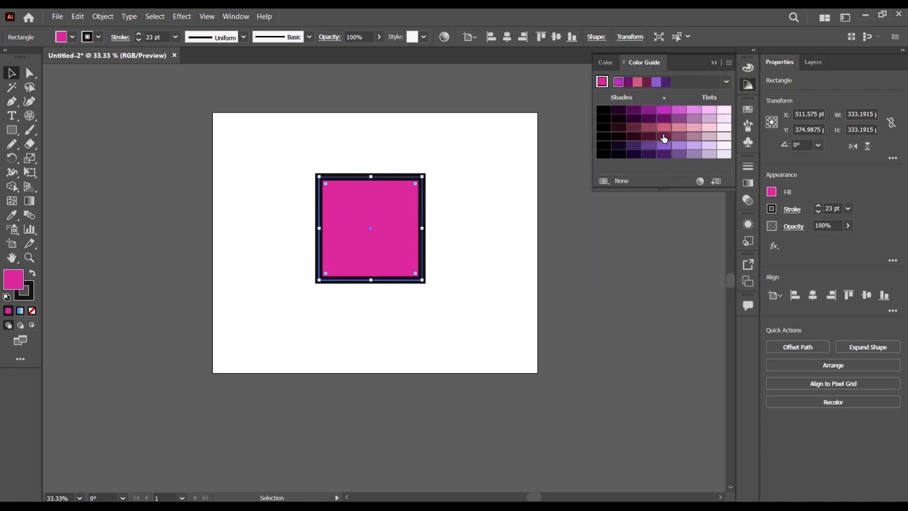
left_click(664, 137)
left_click(664, 119)
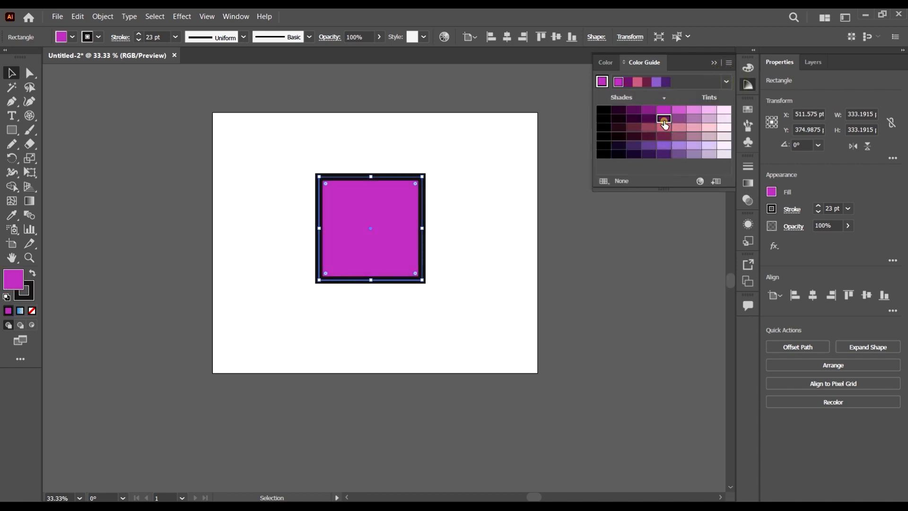
left_click(663, 127)
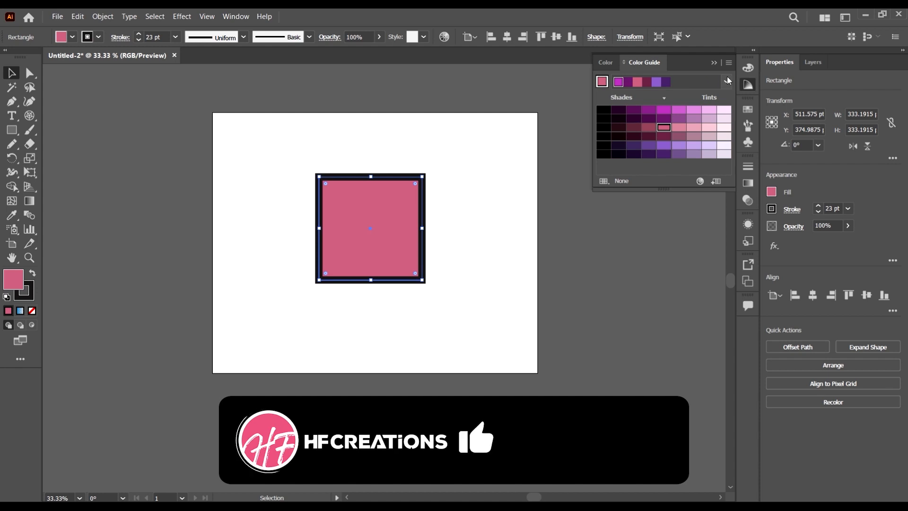
Step: Move the square to the artboard's upper-right area and deselect it
left_click_drag(399, 213, 496, 165)
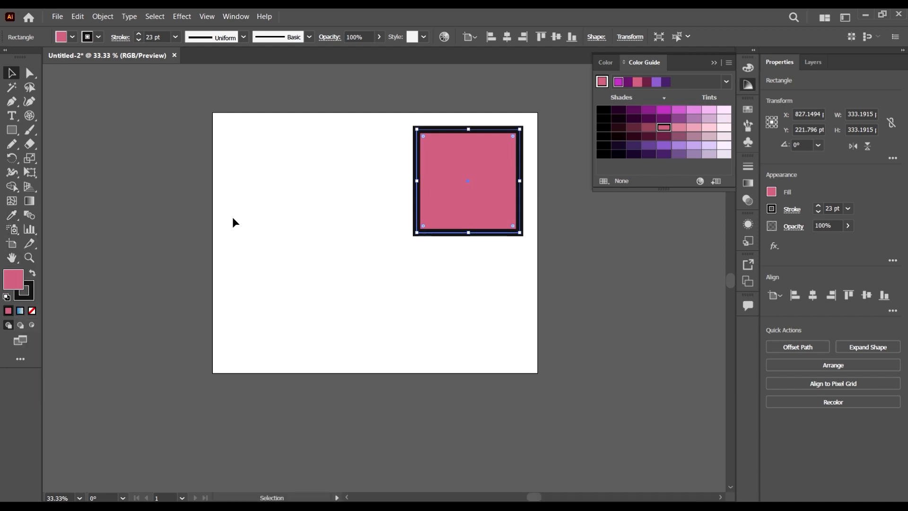
left_click(372, 280)
left_click(497, 193)
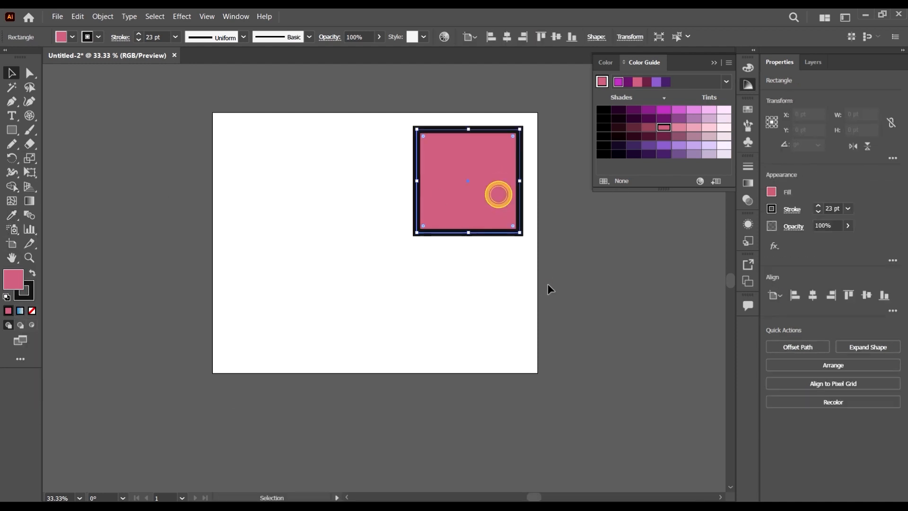
left_click(548, 283)
Step: Draw a circle about 437 pt in diameter with the Ellipse tool, overlapping the artboard's left edge
left_click(13, 134)
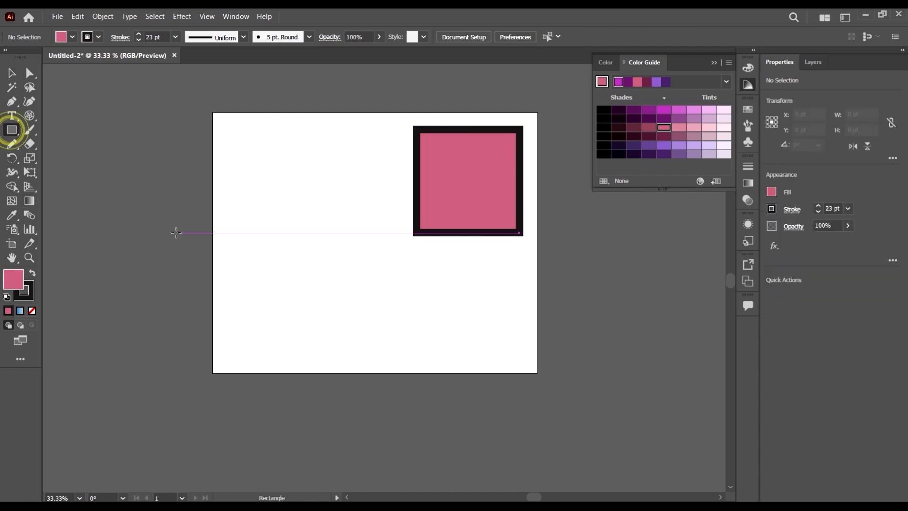
left_click(15, 134)
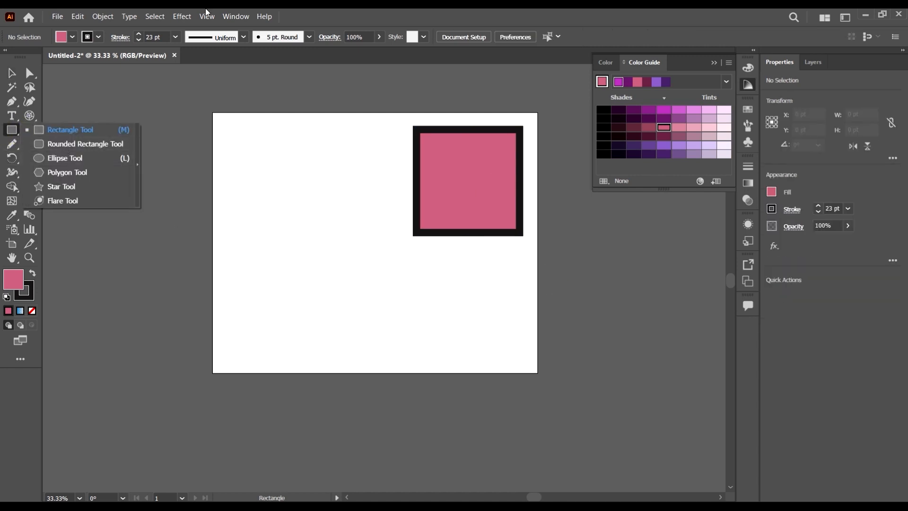
left_click(68, 158)
left_click_drag(113, 156, 248, 291)
key("v")
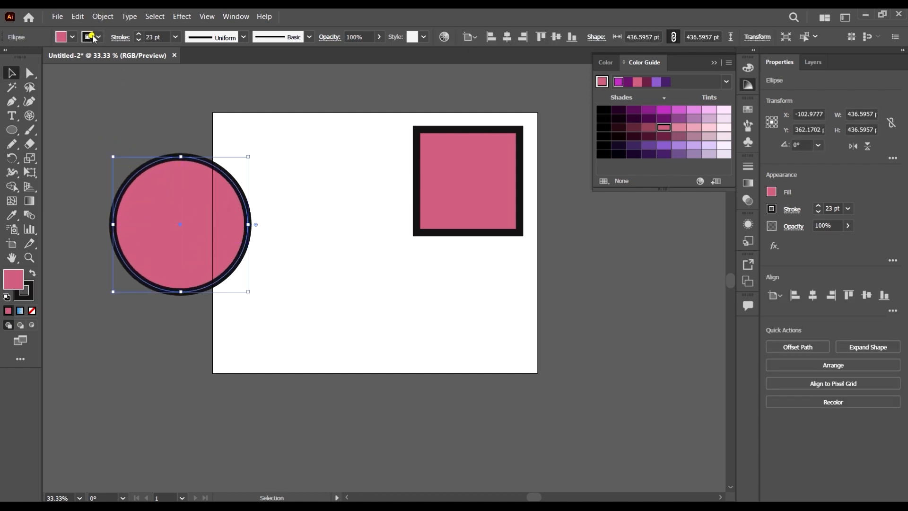
Step: Give the circle no stroke and a coral red swatch fill, and move it onto the artboard's lower-left corner
left_click(92, 37)
left_click(7, 57)
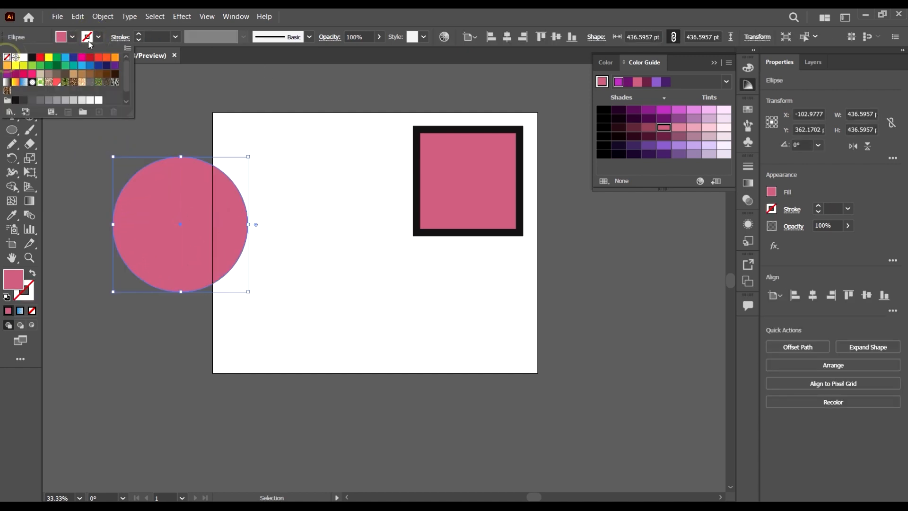
left_click(70, 36)
left_click(70, 37)
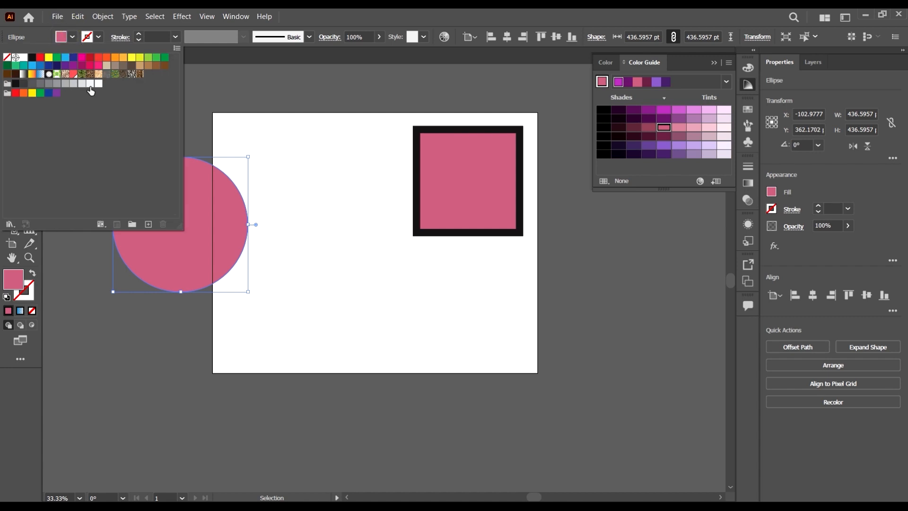
left_click(73, 73)
left_click(371, 245)
left_click_drag(179, 229, 238, 365)
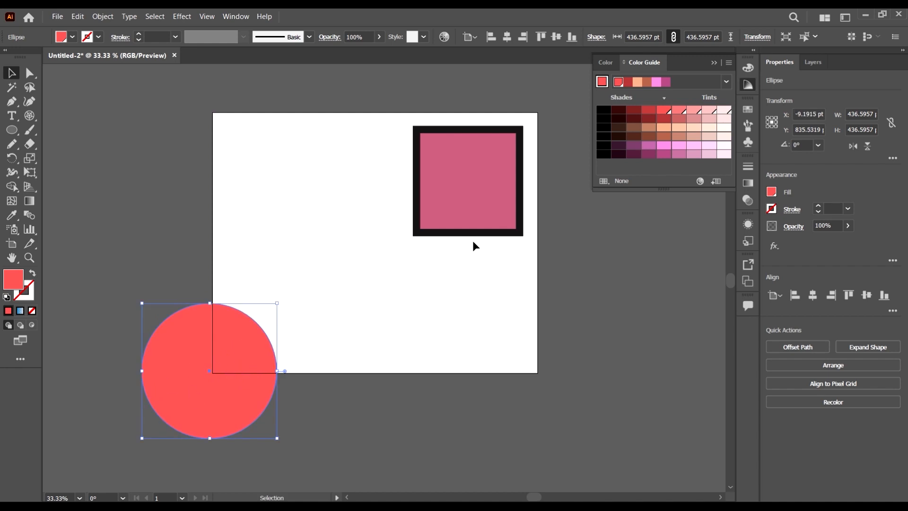
Step: Copy the circle's coral fill and missing stroke to the square with the Eyedropper tool
left_click(463, 184)
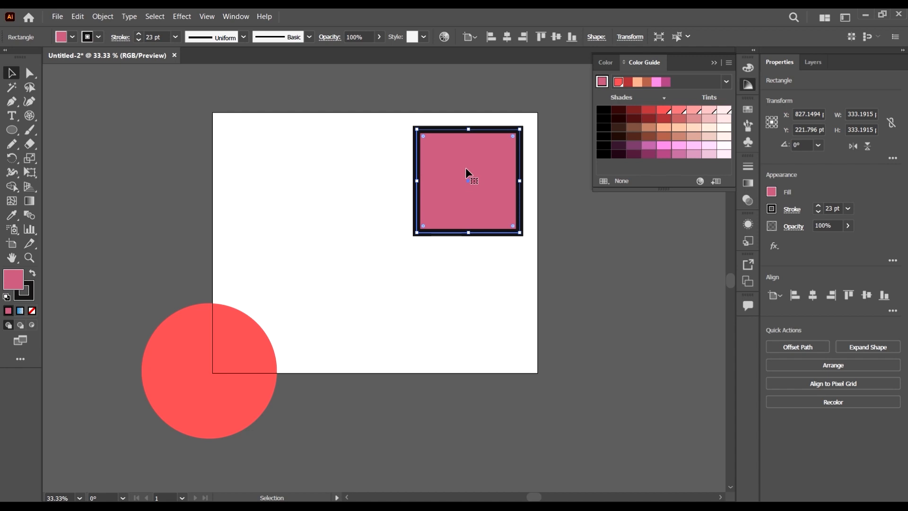
left_click(10, 215)
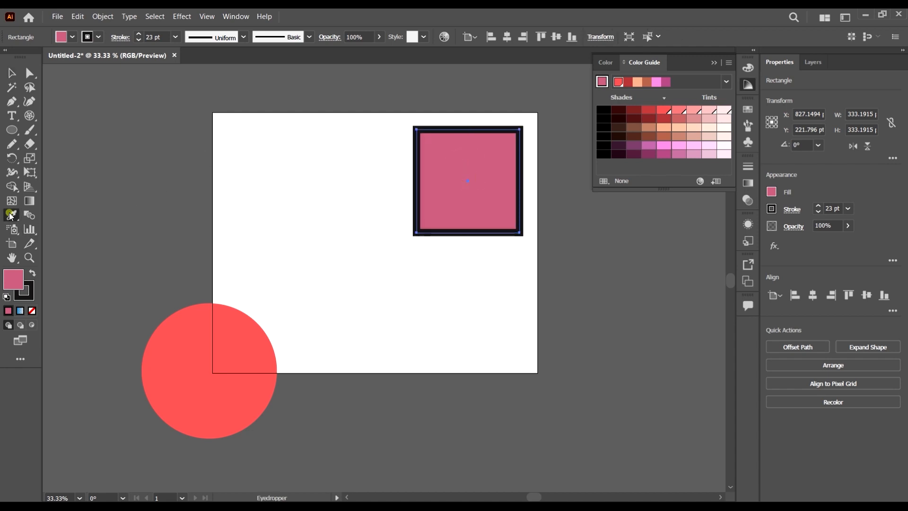
left_click(187, 345)
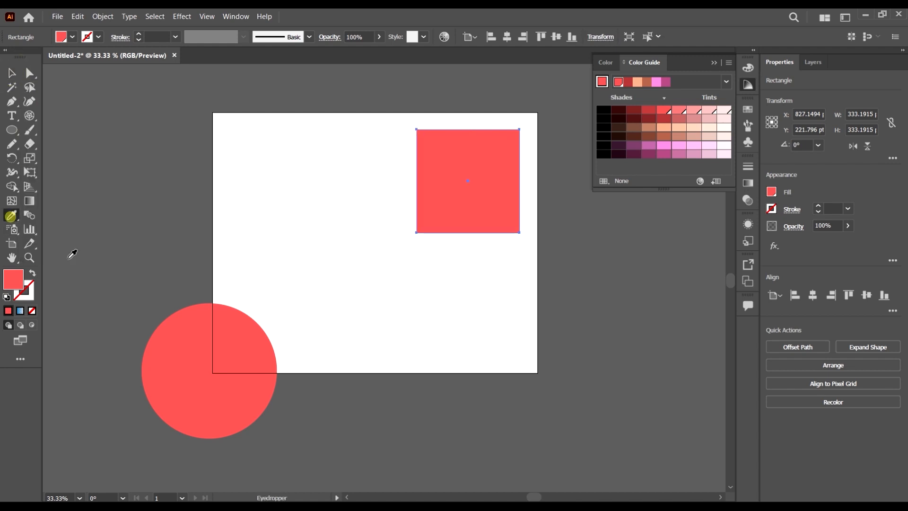
Step: Try the Eyedropper on the circle, sampling the grey canvas, the white artboard and the square's coral red
key("v")
left_click(197, 376)
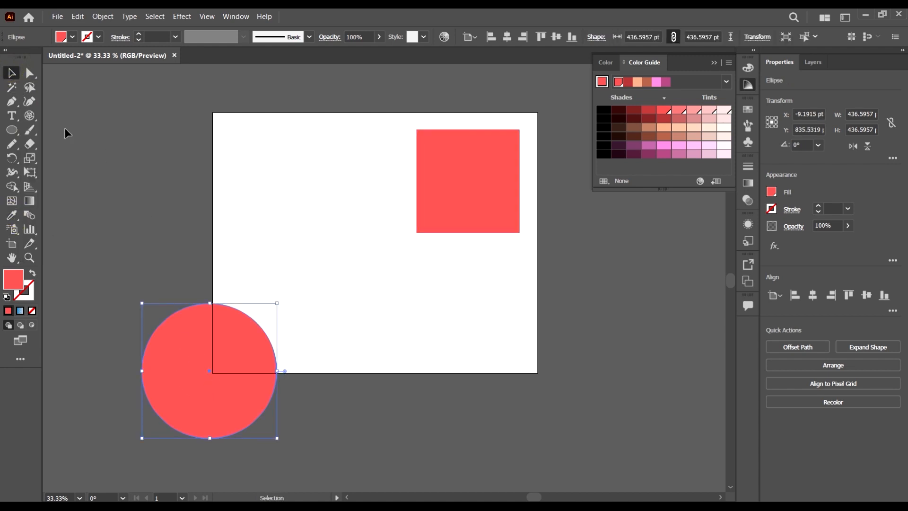
left_click(12, 215)
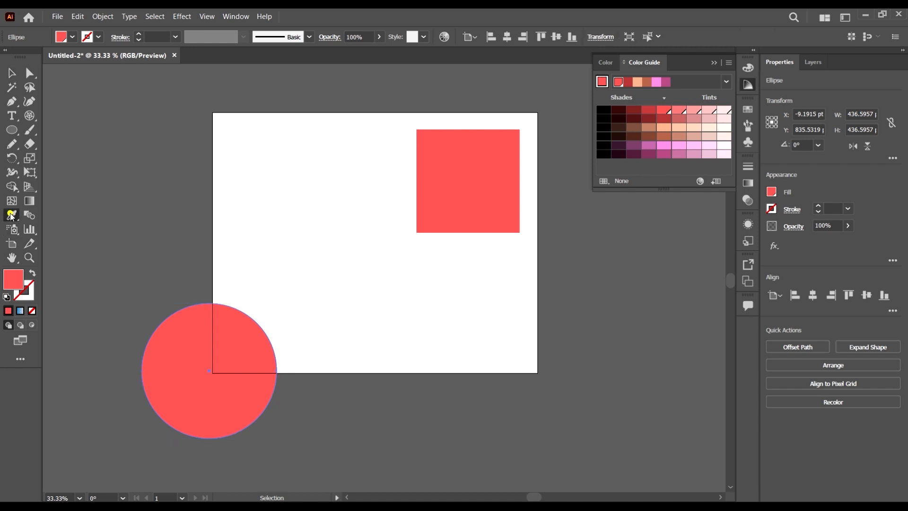
left_click(142, 170)
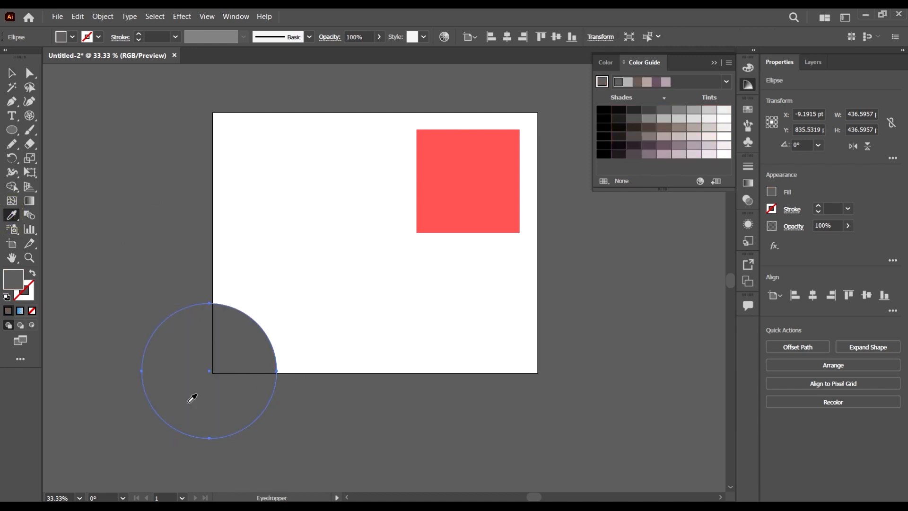
left_click(357, 223)
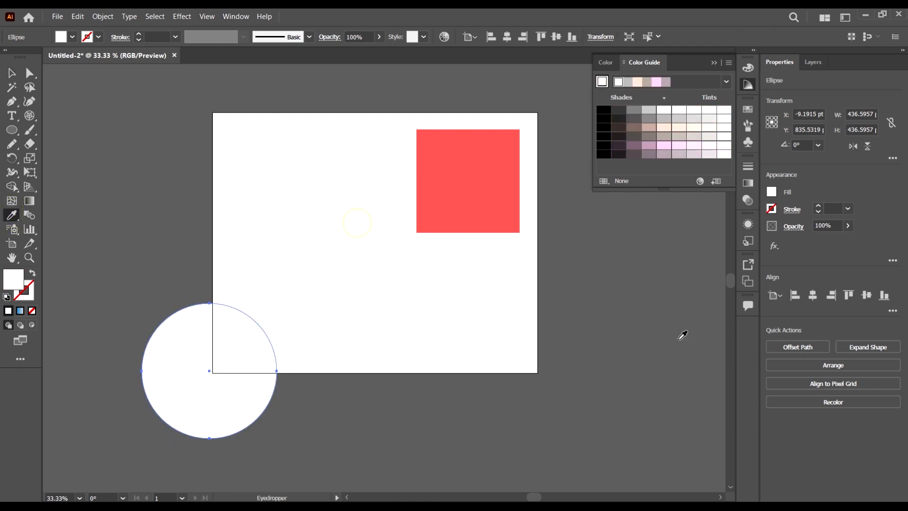
left_click(465, 165)
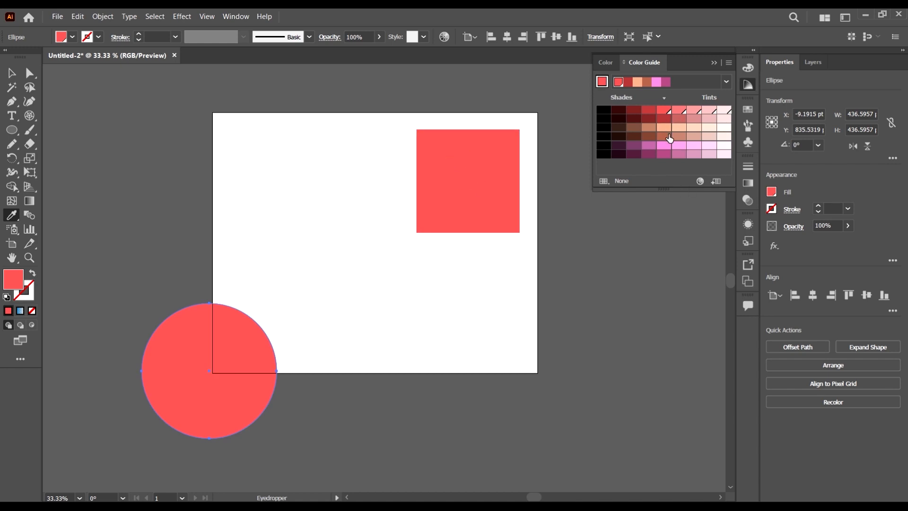
Step: Move the circle fully onto the artboard, and delete it together with the square
left_click(12, 72)
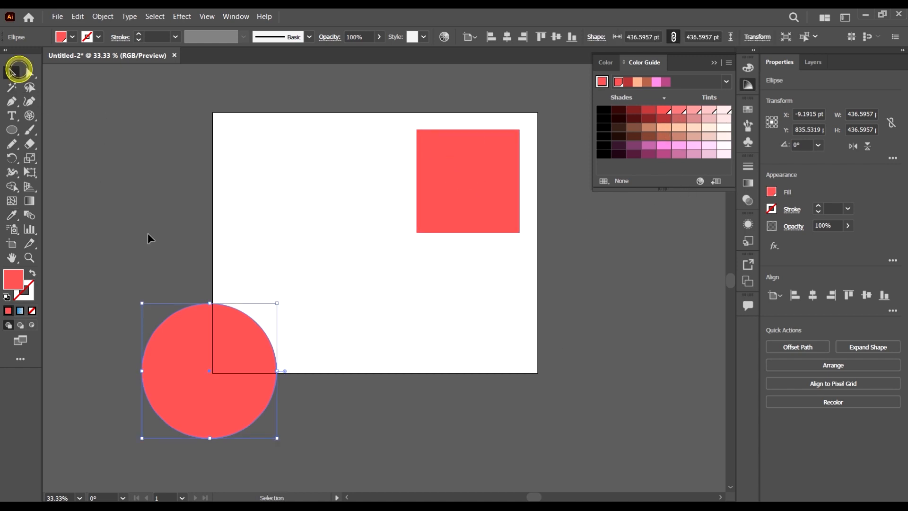
left_click(9, 215)
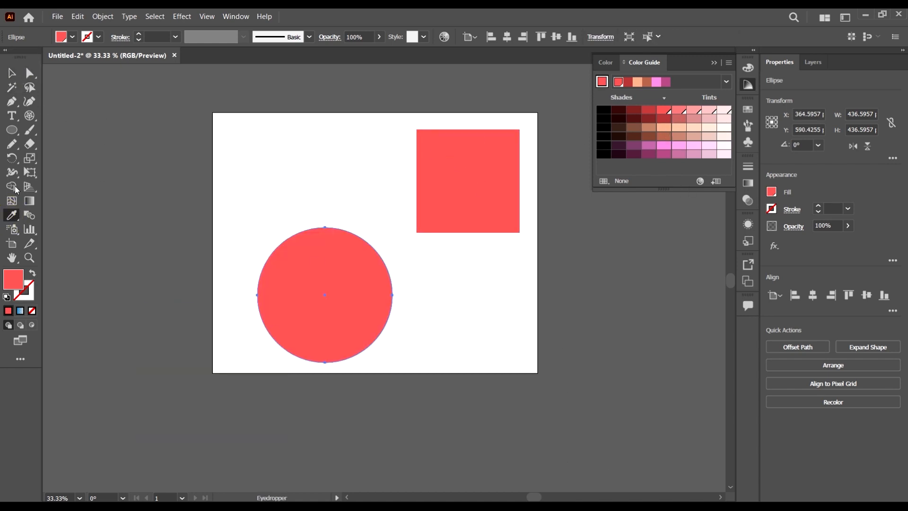
left_click(11, 73)
left_click_drag(551, 361, 230, 189)
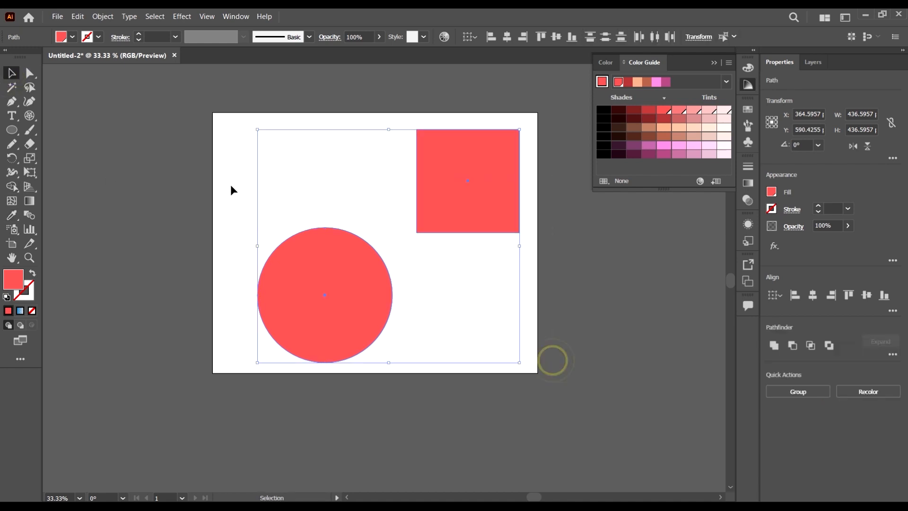
key("Delete")
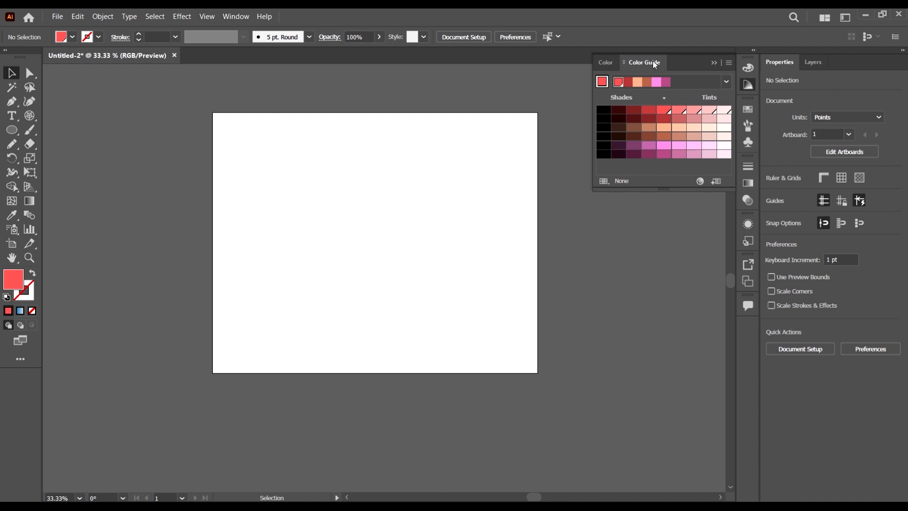
Step: Draw a coral square about 475 pt wide with the Rectangle tool and position it near the artboard's centre
left_click(609, 62)
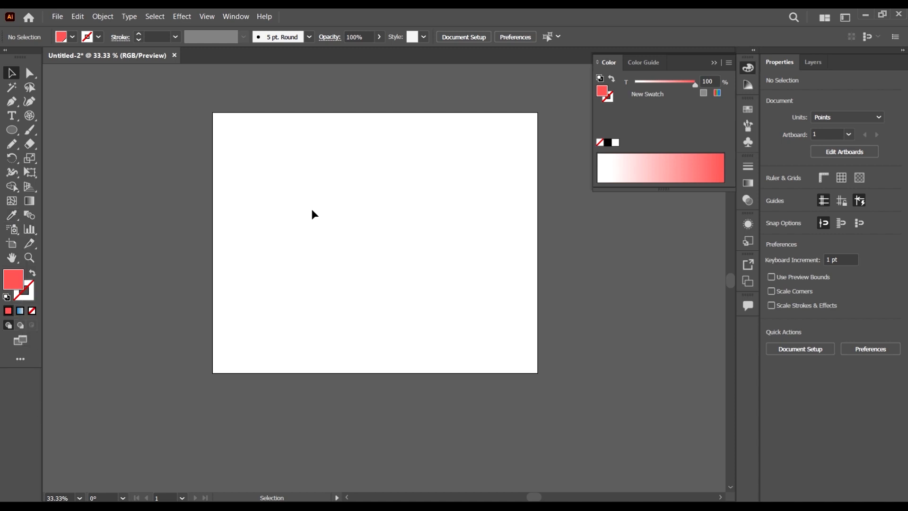
mouse_move(12, 130)
left_mouse_down()
mouse_move(52, 144)
mouse_move(56, 133)
left_mouse_up()
mouse_move(289, 159)
left_mouse_down()
mouse_move(474, 345)
mouse_move(436, 306)
left_mouse_up()
left_click(10, 71)
left_click_drag(365, 220, 377, 224)
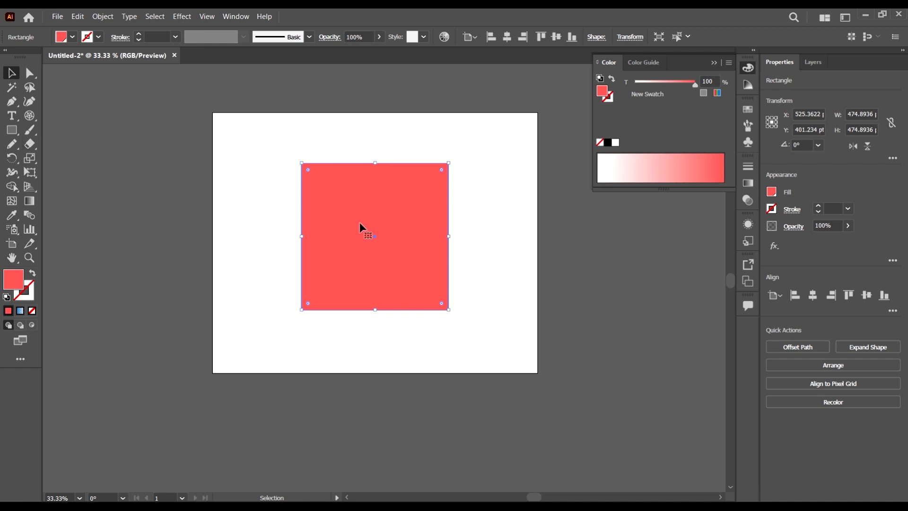
Step: Fill the square with the yellow-to-red gradient swatch
left_click(72, 37)
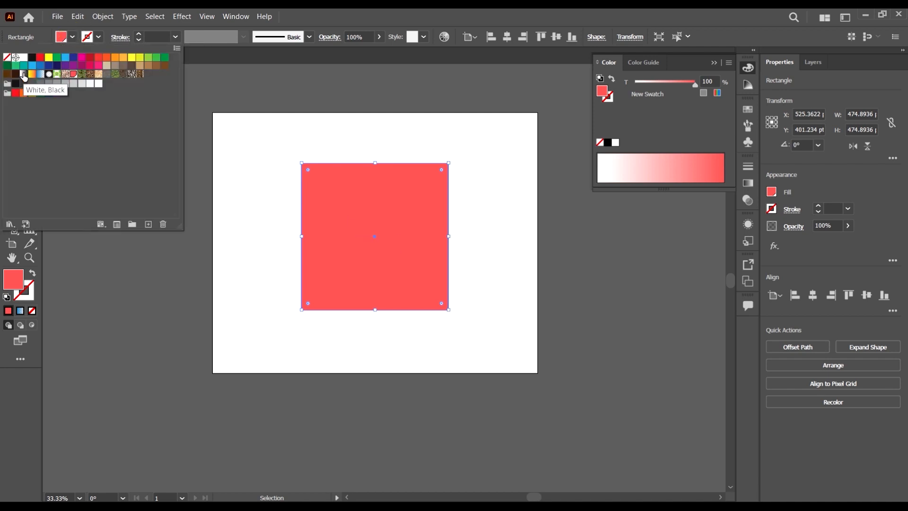
left_click(33, 76)
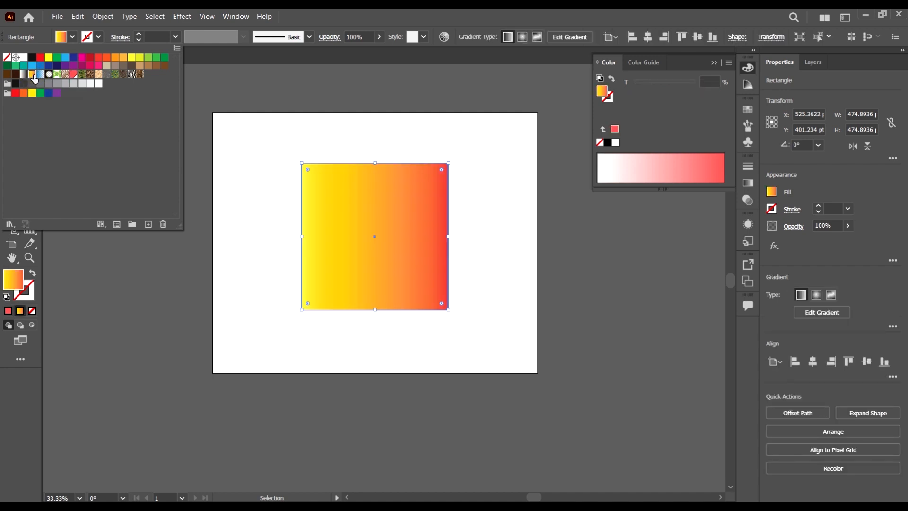
left_click(444, 12)
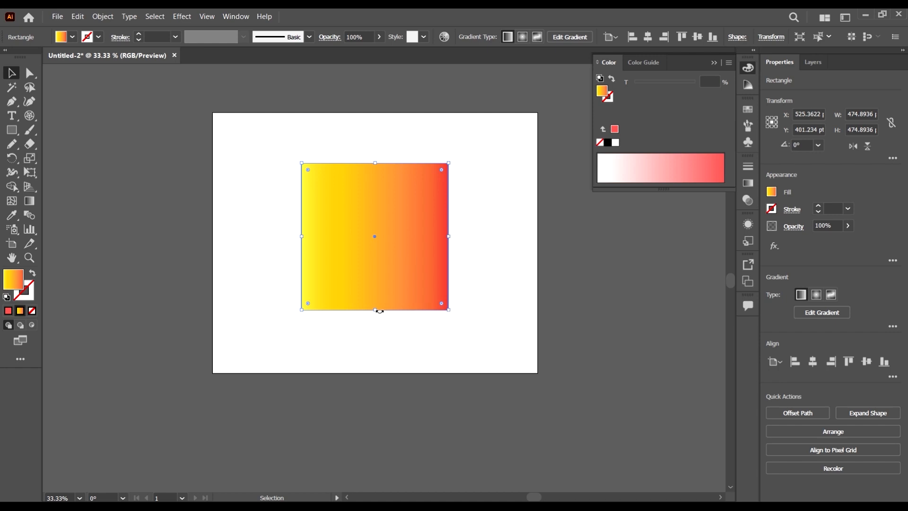
Step: Resize the gradient square to a rectangle of about 359 by 279 pt, centred in the artboard's upper half
left_click_drag(380, 310, 378, 276)
left_click_drag(409, 238, 417, 208)
left_click_drag(376, 247, 403, 207)
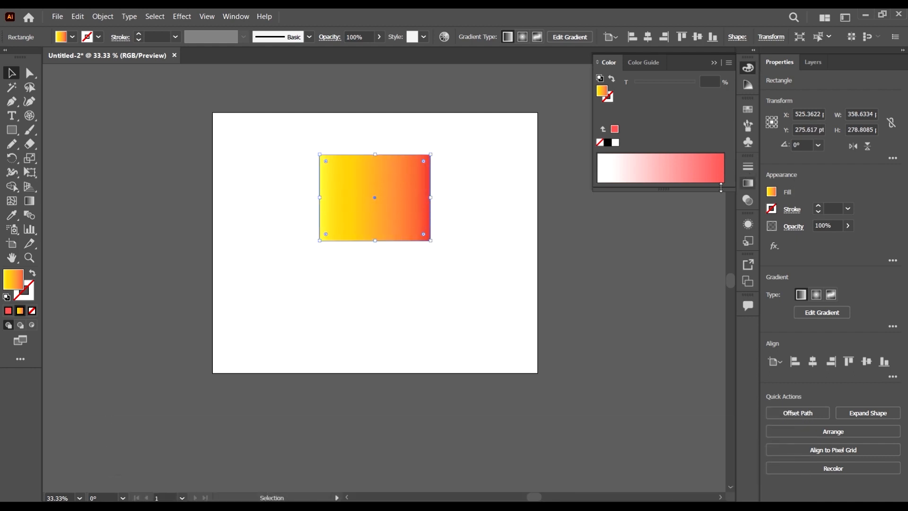
Step: Show the gradient settings with an enlarged gradient slider and move the second-to-last colour stop to about 85.5%
left_click(750, 190)
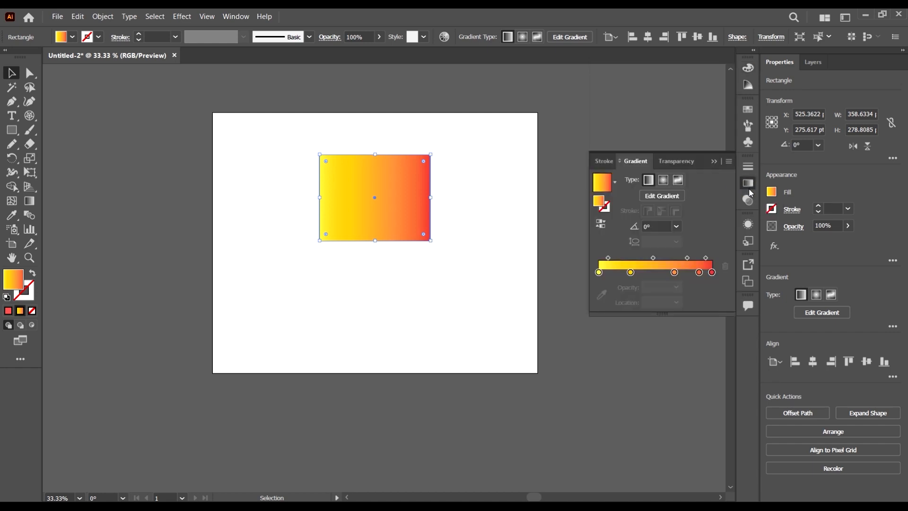
left_click(226, 18)
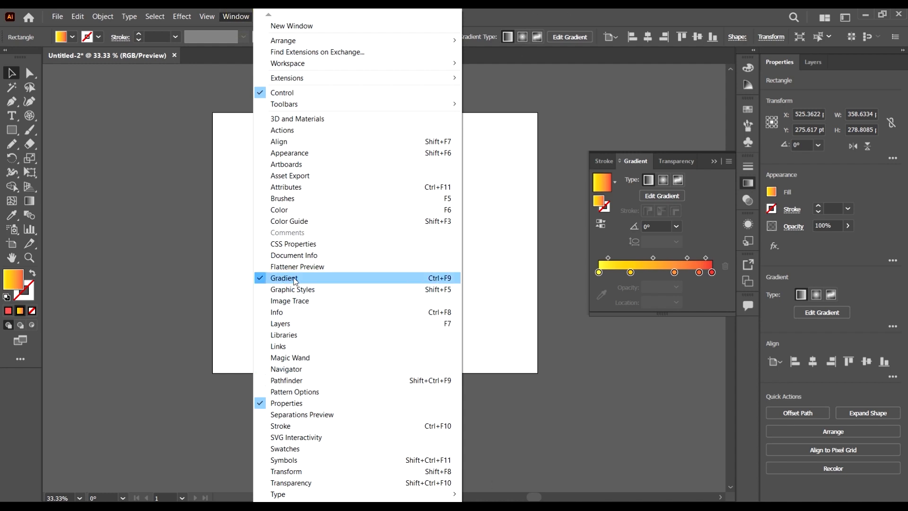
left_click(517, 13)
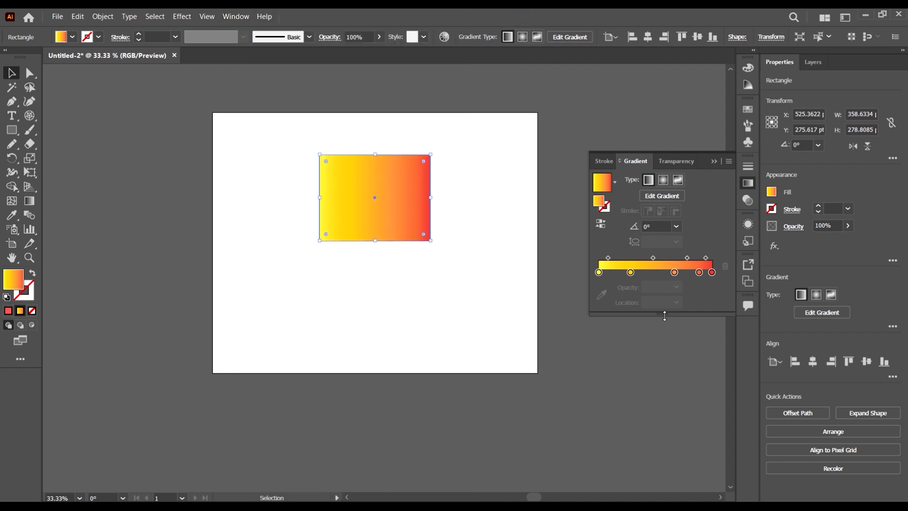
left_click_drag(665, 315, 664, 395)
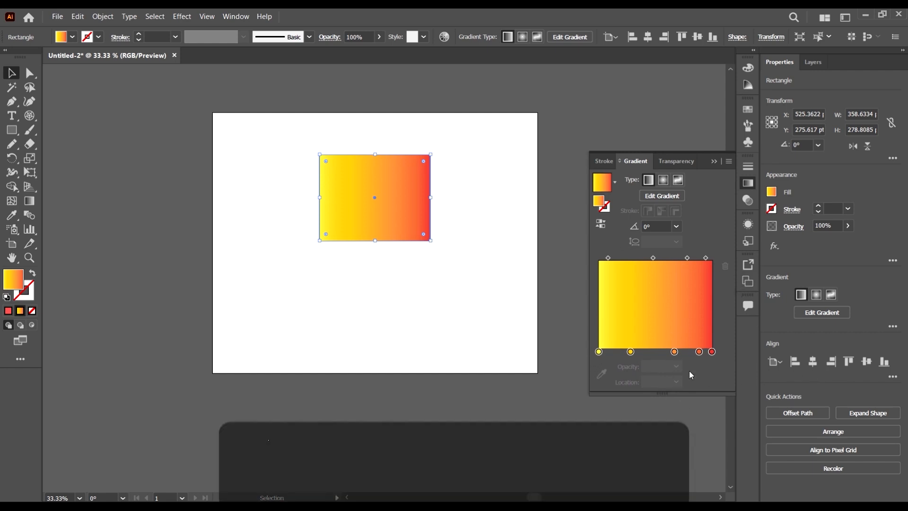
left_click_drag(698, 351, 695, 351)
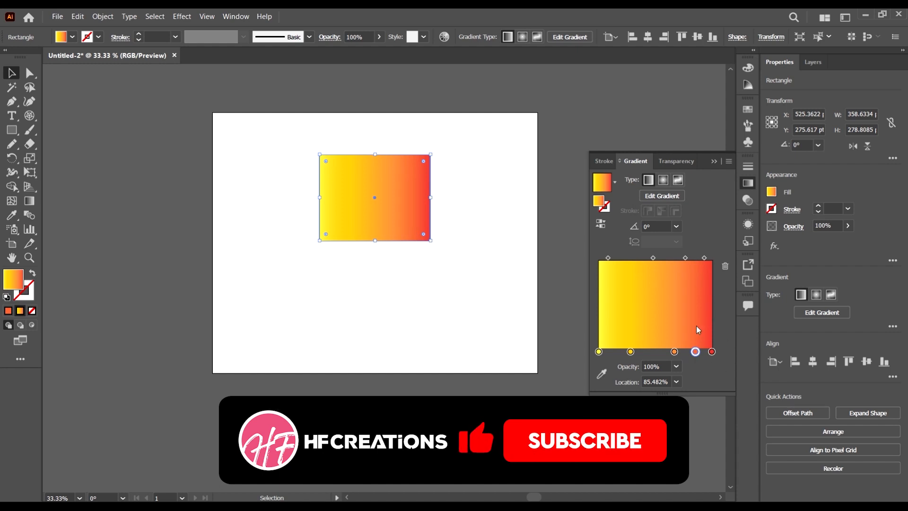
Step: Delete the three intermediate colour stops from the gradient, keeping only the yellow and red end stops
left_click(725, 266)
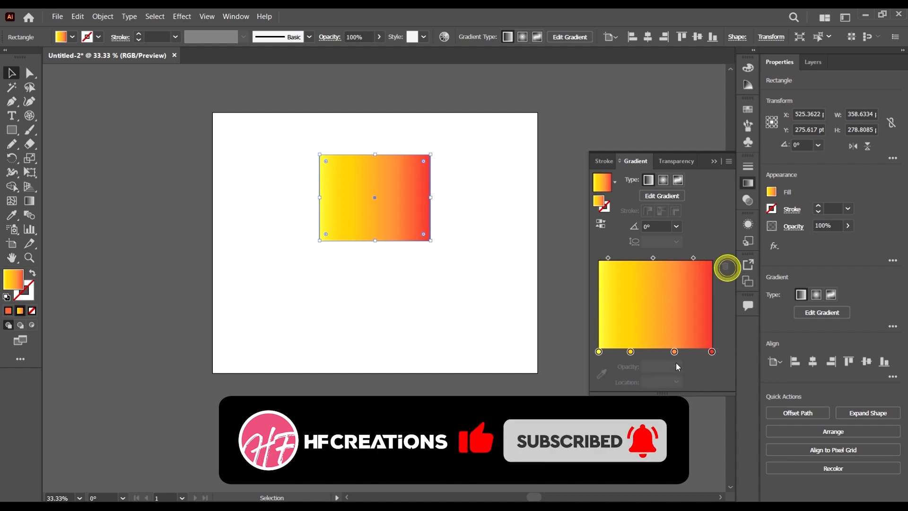
left_click(674, 352)
left_click(723, 267)
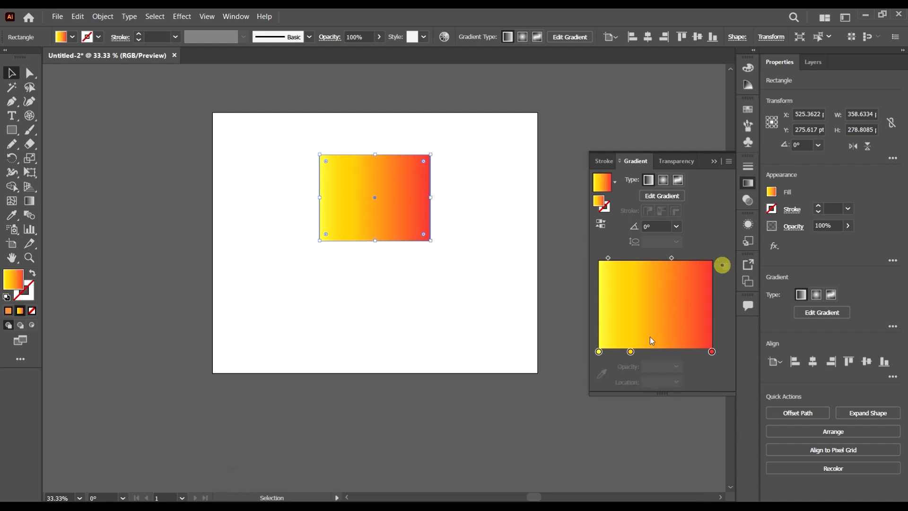
left_click_drag(630, 352, 725, 266)
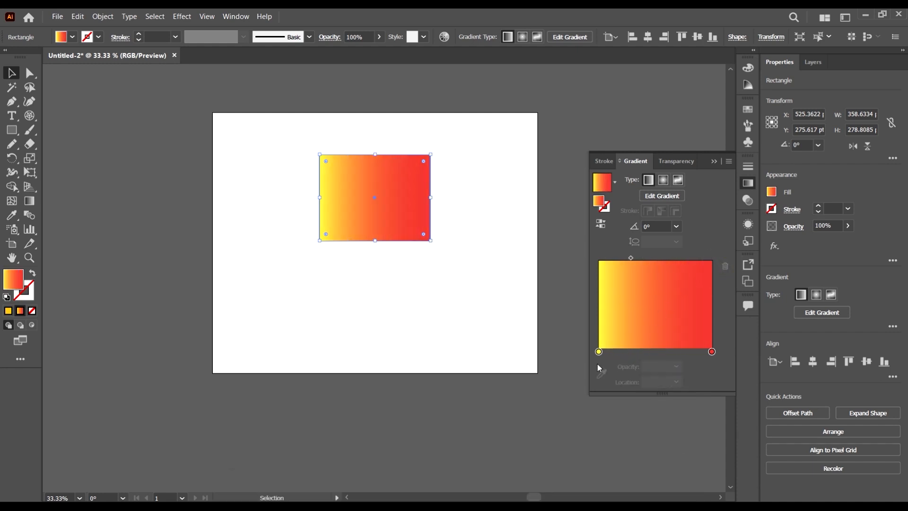
Step: Move the midpoint between the yellow and red stops to about 51.4% and reduce the enlarged gradient slider
left_click_drag(633, 257, 657, 264)
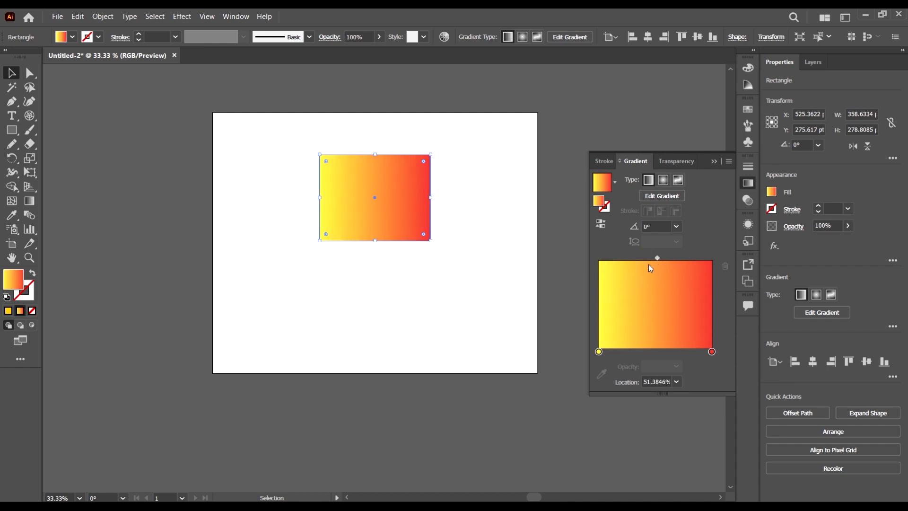
left_click(528, 254)
left_click(381, 211)
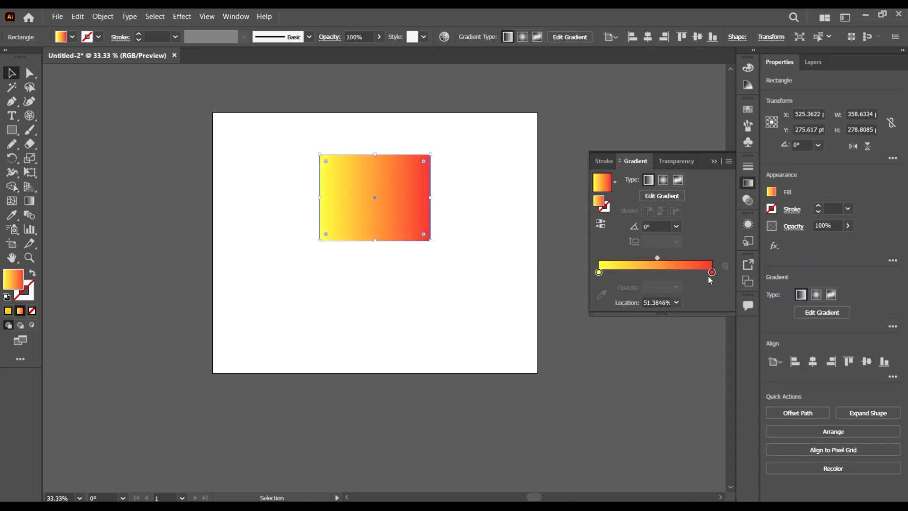
Step: Try 20% and 60% opacity on the yellow colour stop, and restore it to 100%
left_click(599, 274)
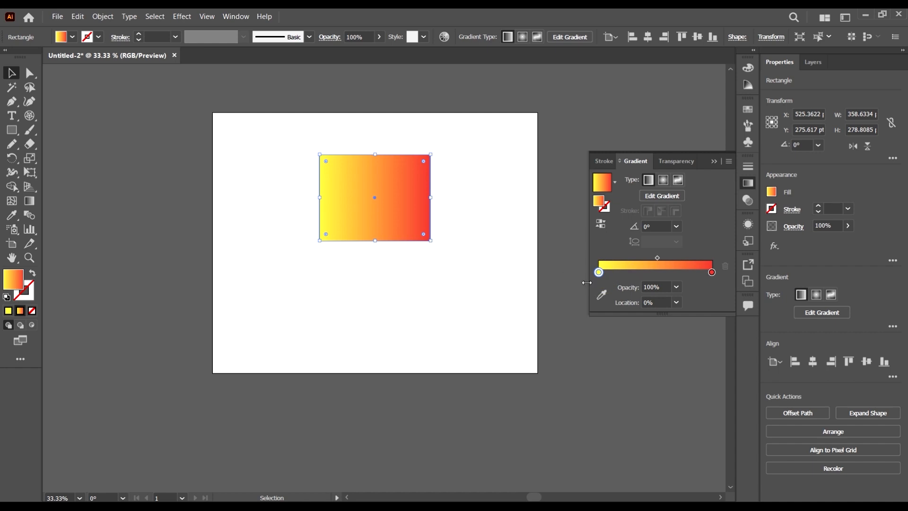
double_click(599, 273)
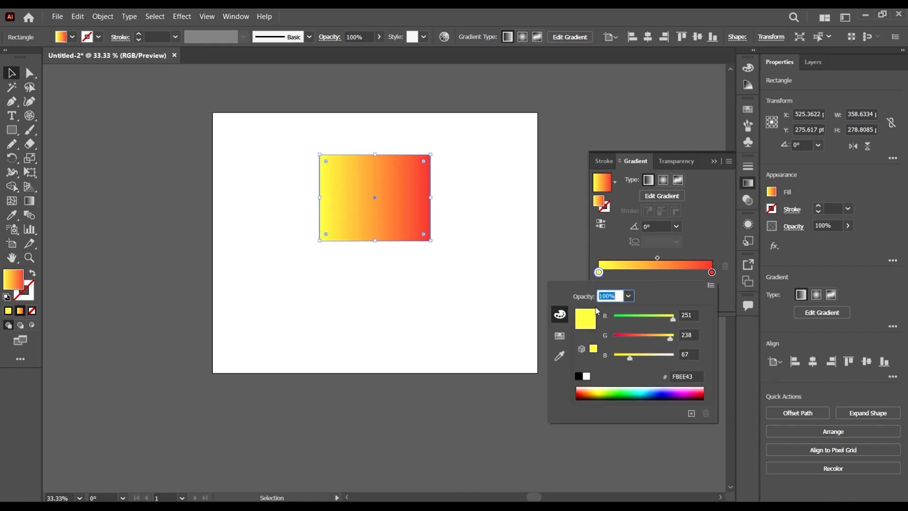
left_click(631, 296)
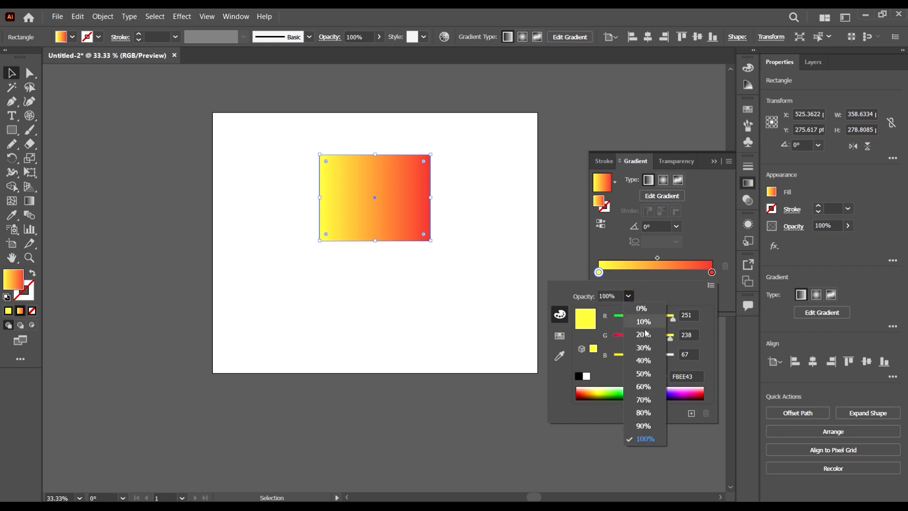
left_click(643, 334)
left_click(627, 296)
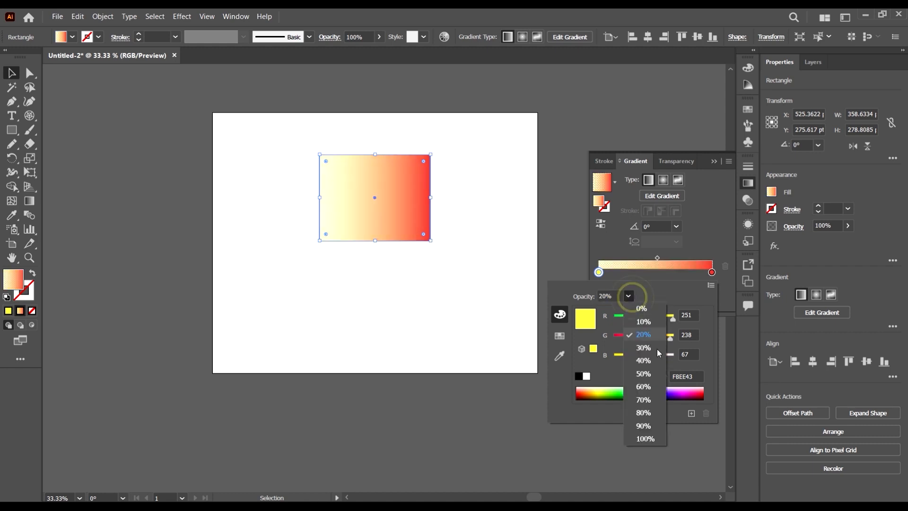
left_click(644, 386)
left_click(625, 300)
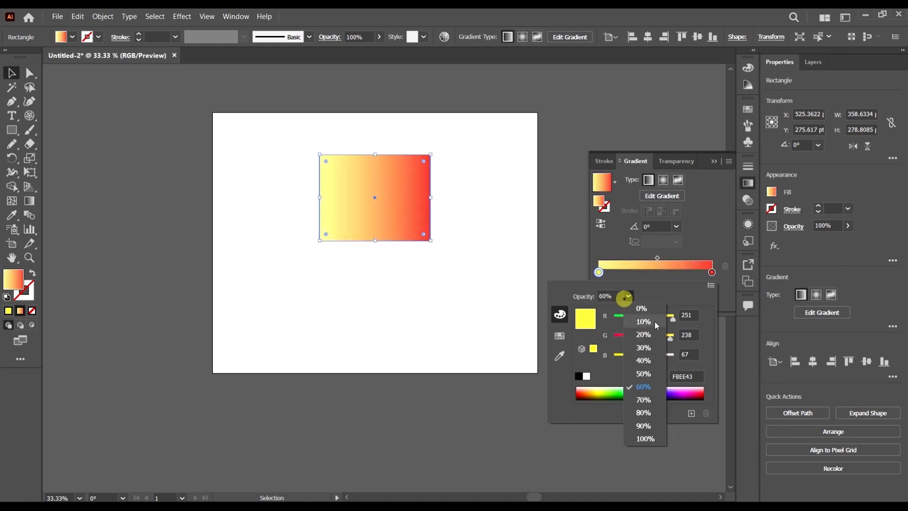
left_click(664, 437)
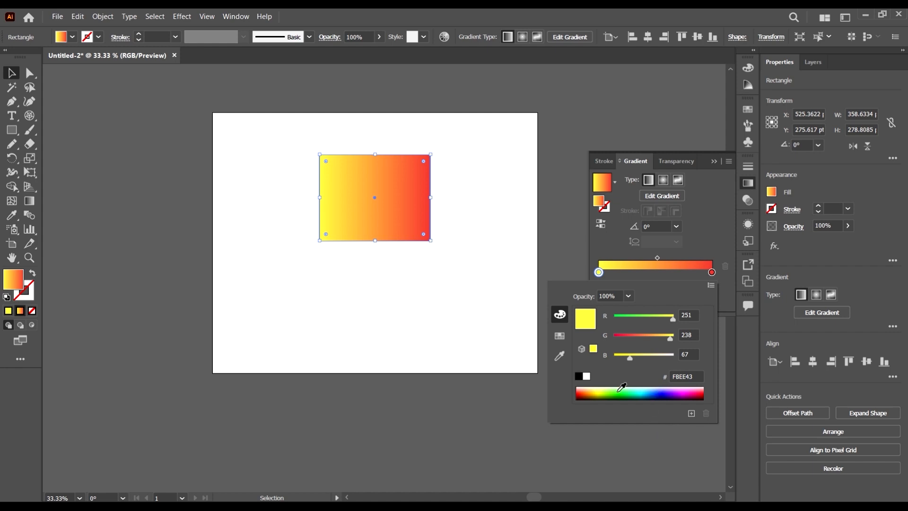
Step: Try the magenta swatch on the yellow stop, settle on the bright yellow swatch and show its RGB values
left_click(559, 335)
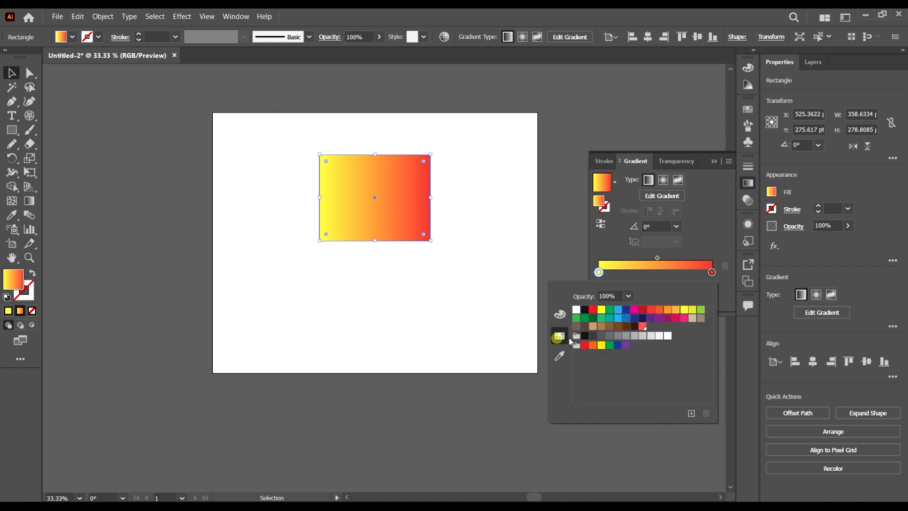
left_click(601, 310)
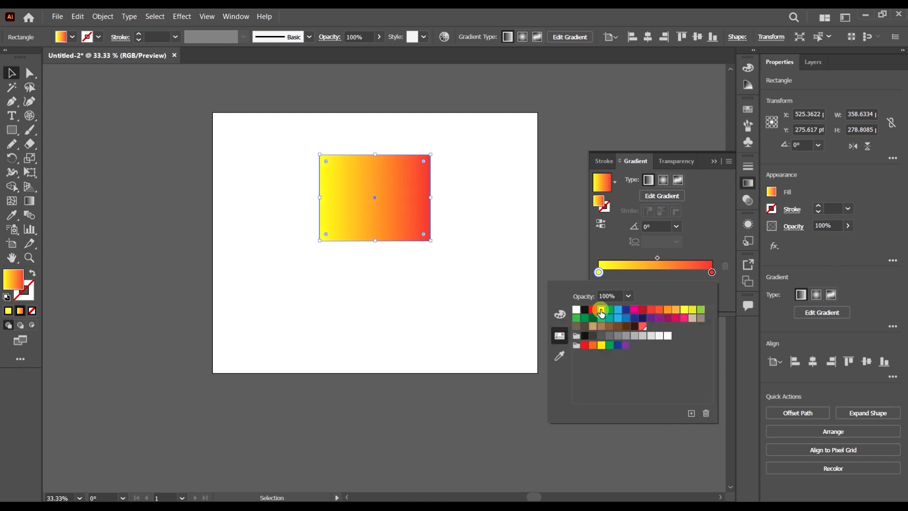
left_click(634, 311)
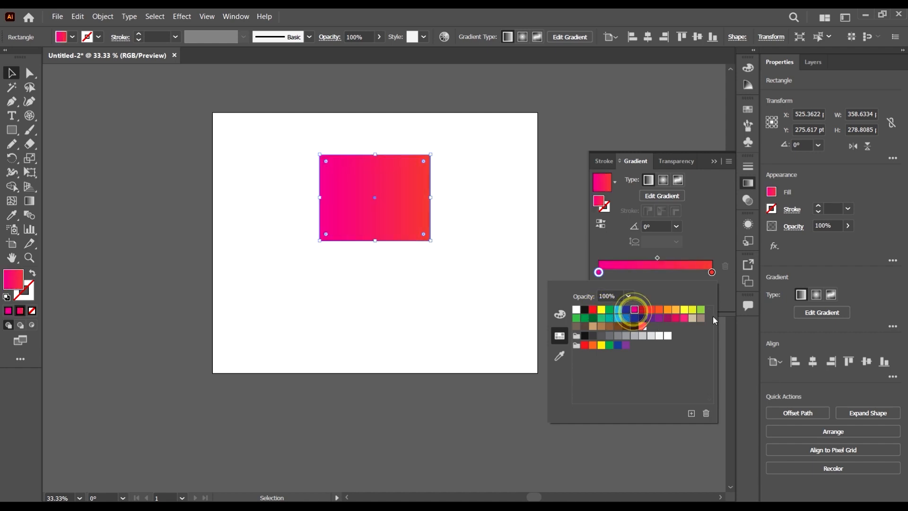
left_click(601, 312)
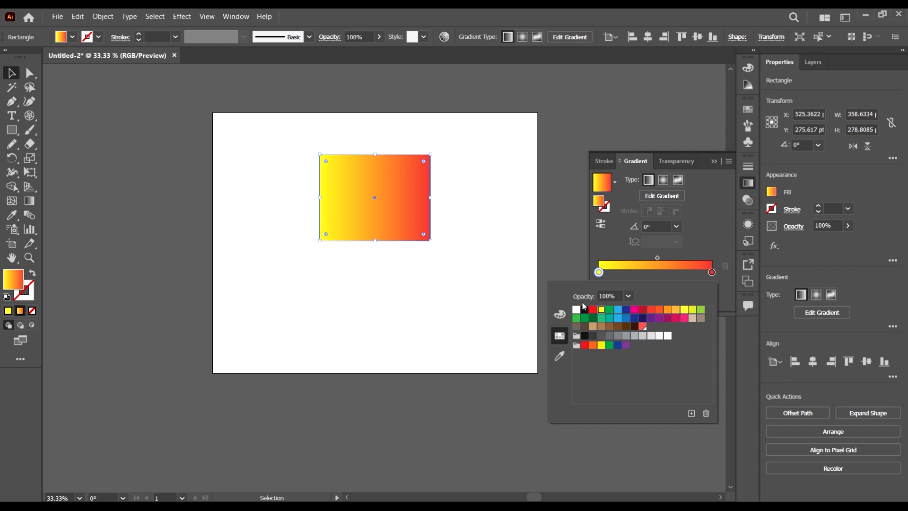
left_click(560, 314)
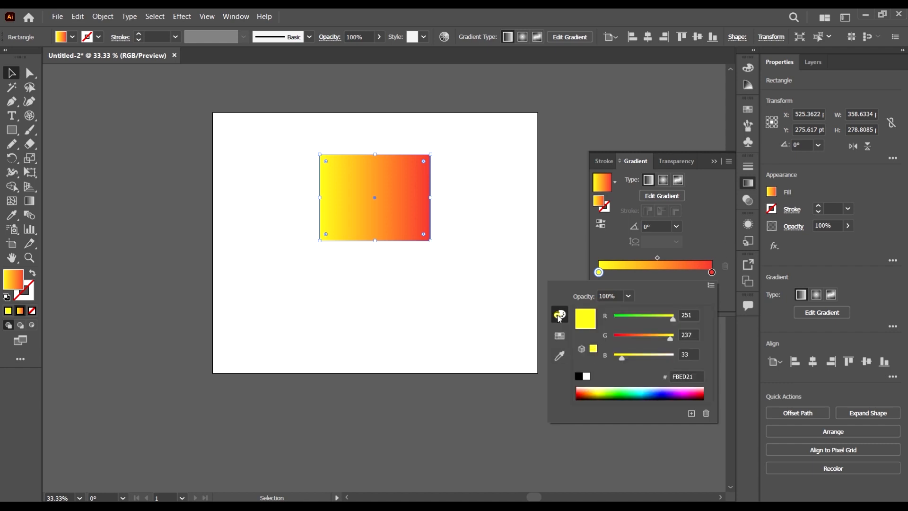
Step: Examine the RGB and hex colour values of the gradient's red end stop
left_click(712, 272)
double_click(711, 273)
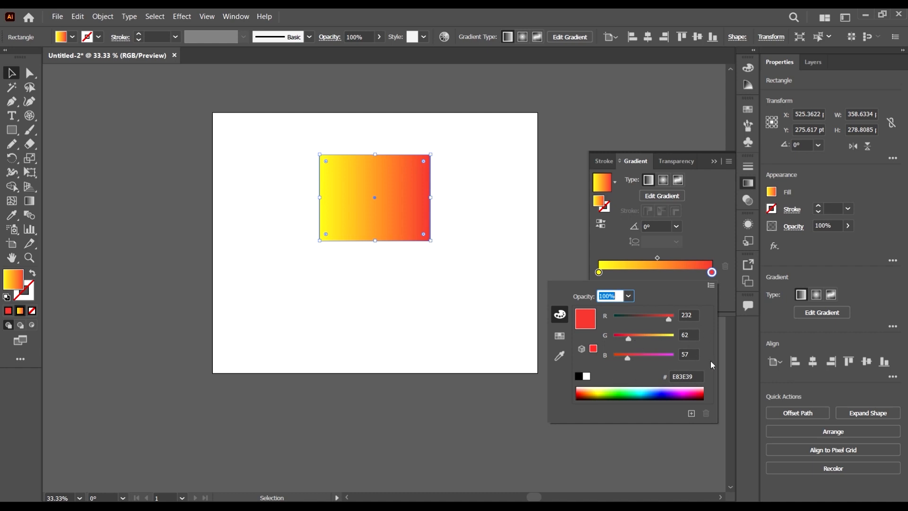
left_click_drag(698, 377, 655, 383)
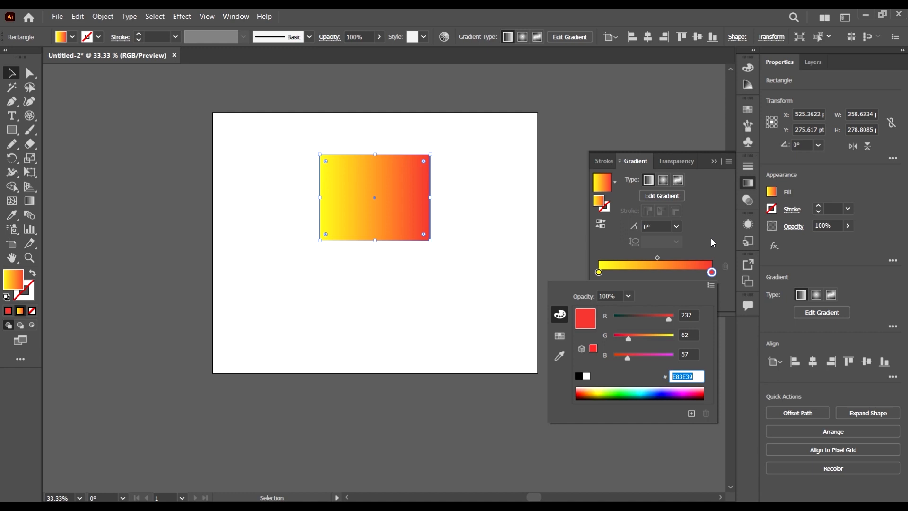
left_click(709, 221)
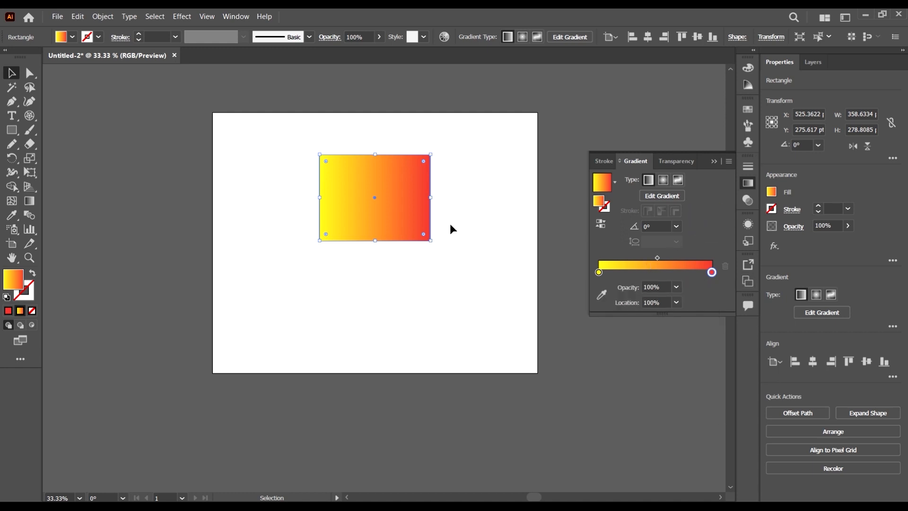
Step: Give the rectangle a radial gradient and stretch it to about 478 pt high, centred at a Y of about 326 pt
left_click_drag(395, 197, 398, 183)
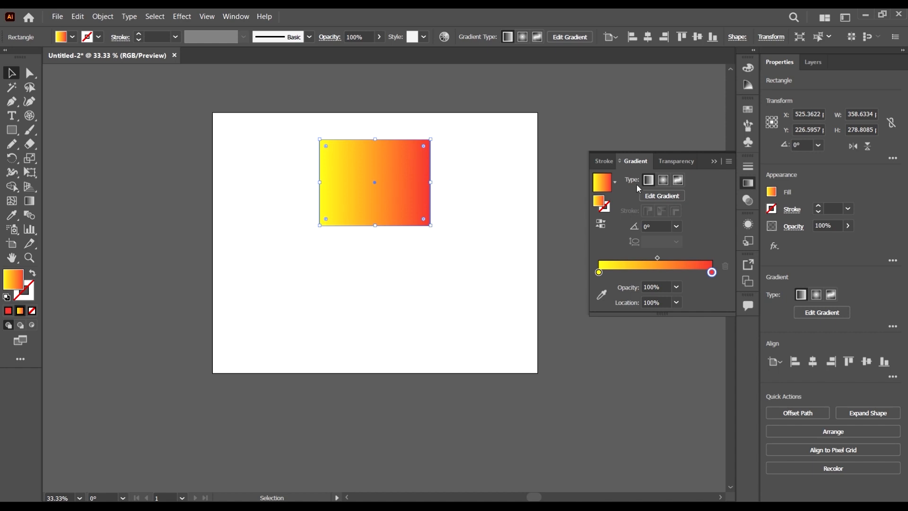
left_click(662, 180)
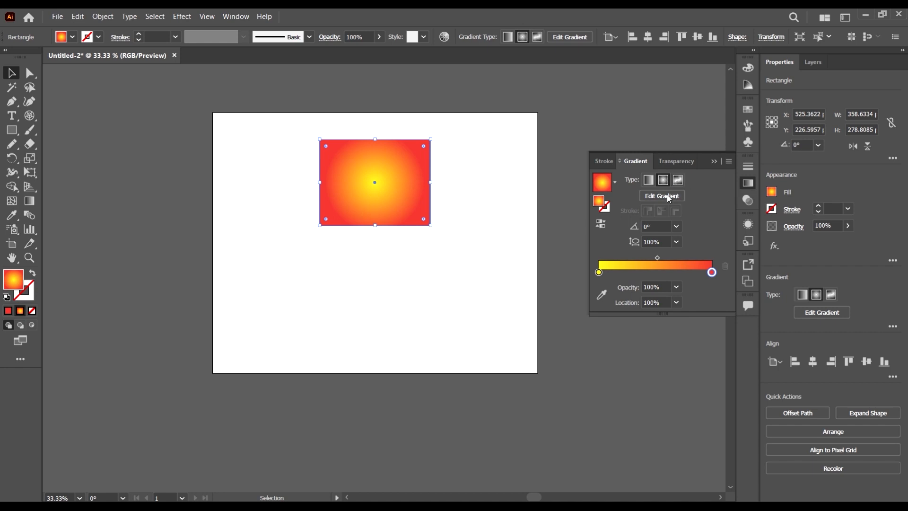
left_click_drag(377, 229, 377, 287)
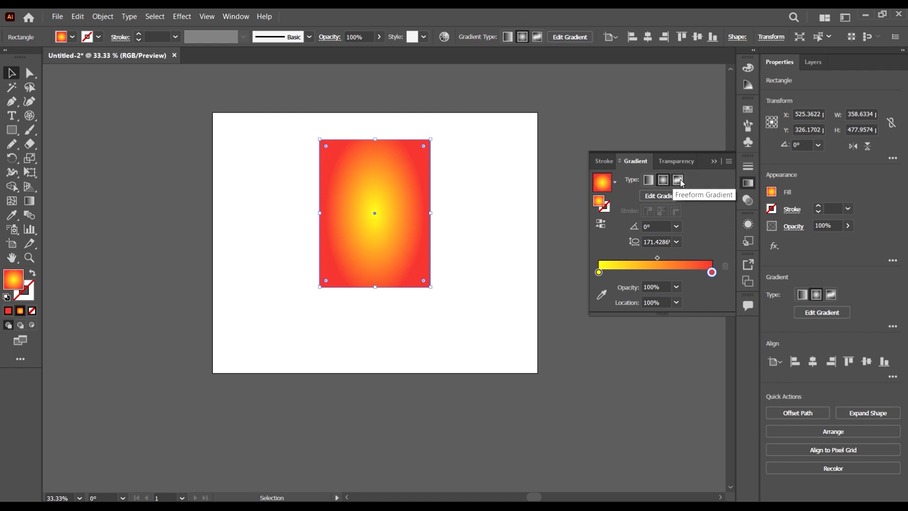
Step: Convert the fill to a freeform gradient with its upper-left point shifted inward and a new point just left of centre
left_click(679, 180)
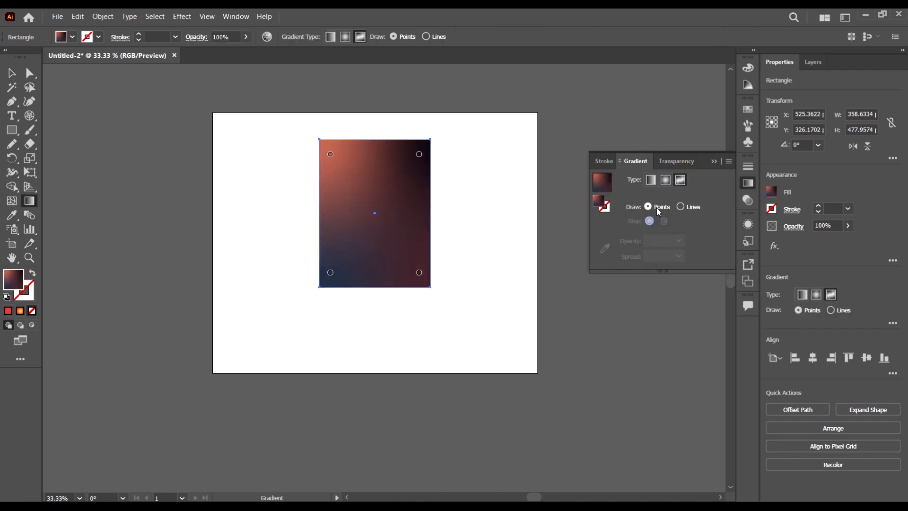
left_click_drag(330, 154, 346, 165)
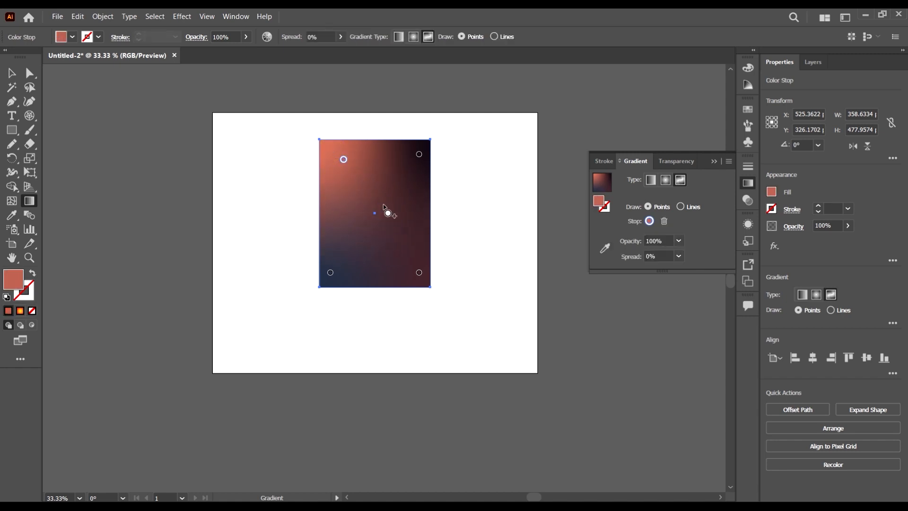
left_click(383, 213)
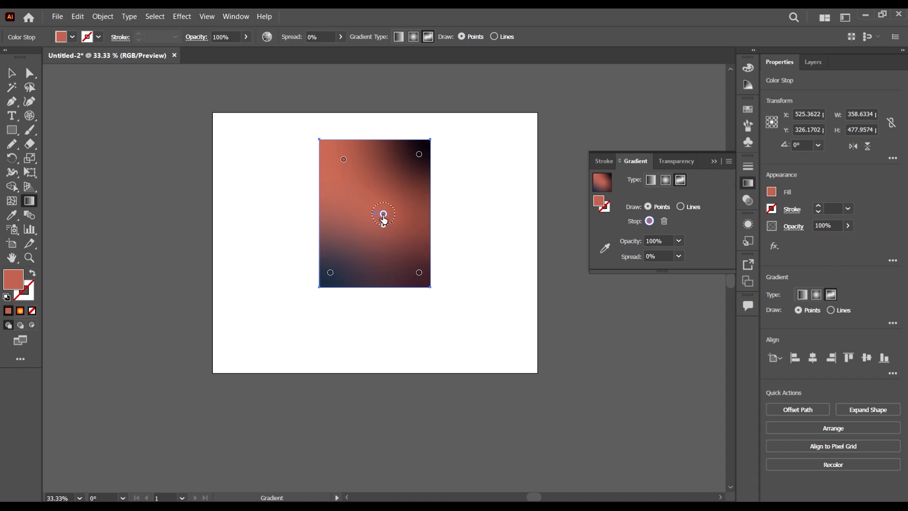
left_click_drag(383, 219, 358, 225)
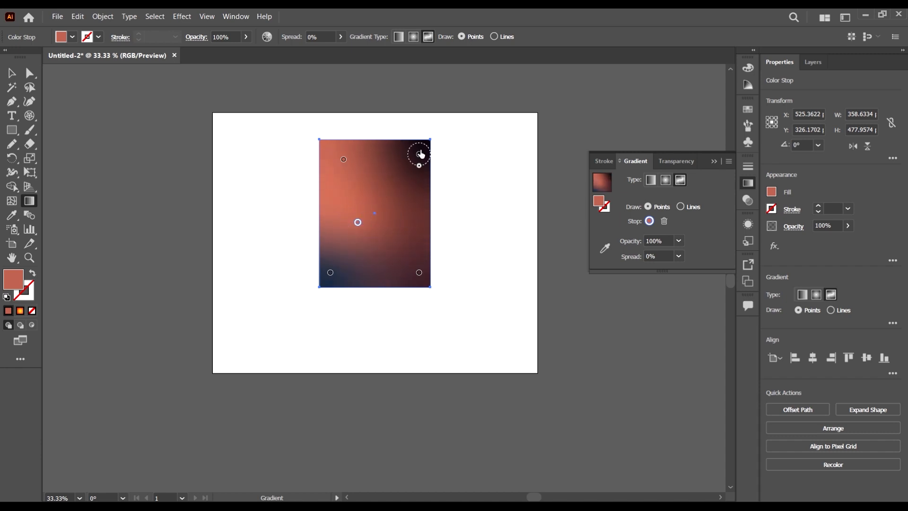
Step: Move the dark upper-right colour point inward and add a new point below it near the rectangle's right edge
left_click_drag(419, 154, 406, 167)
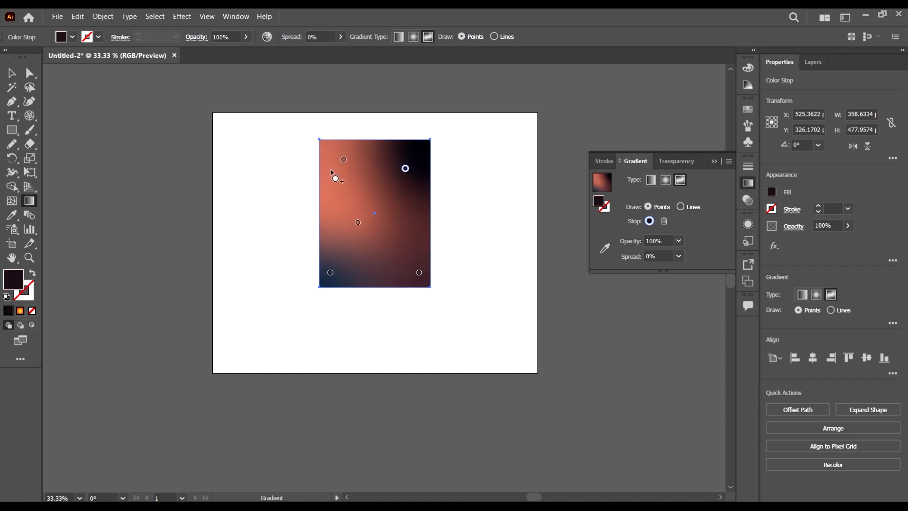
left_click(357, 223)
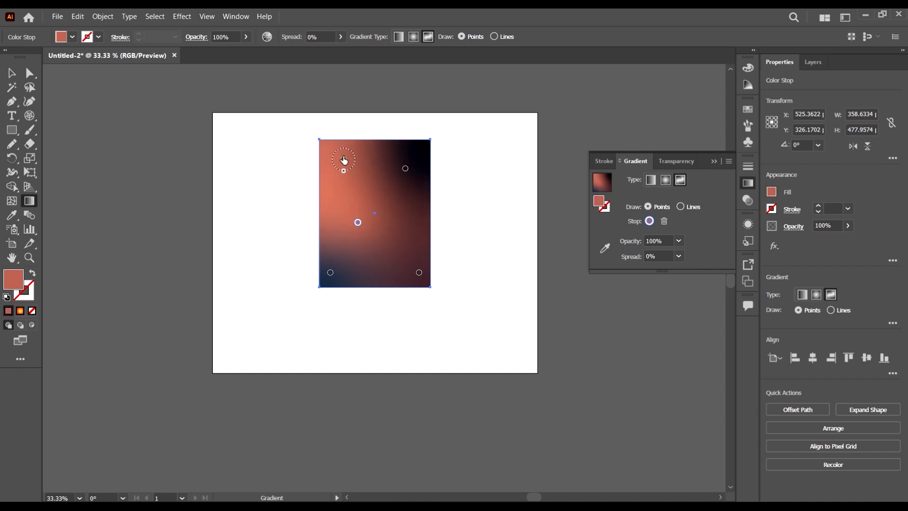
left_click(412, 199)
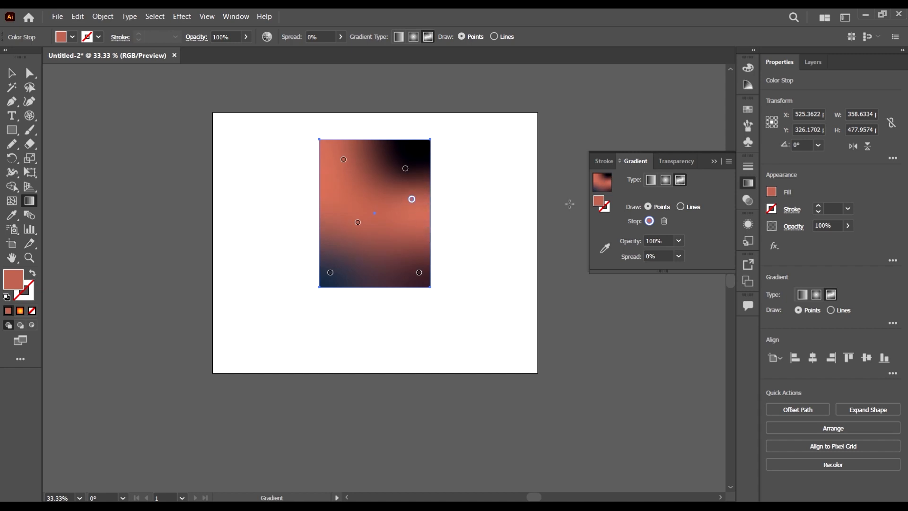
Step: Set the colour of the new point near the right edge to red FF381D
double_click(602, 202)
type("FF381D")
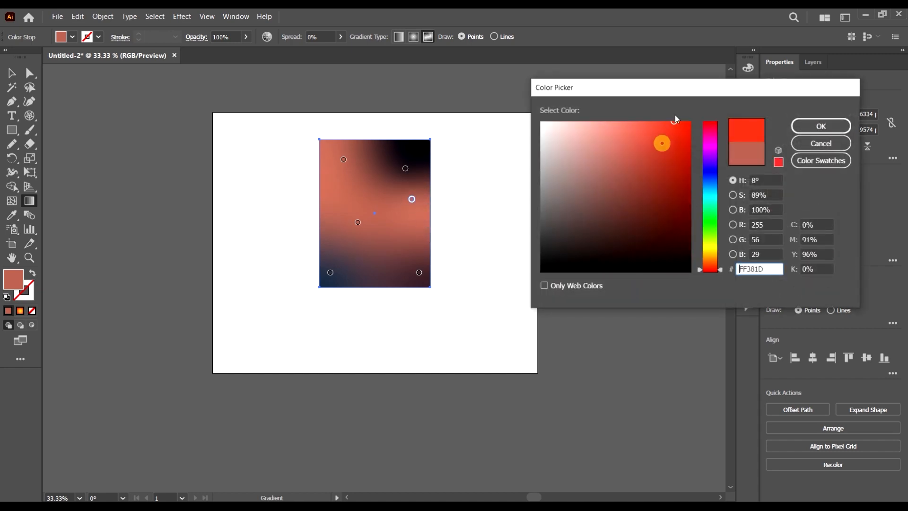
left_click(821, 127)
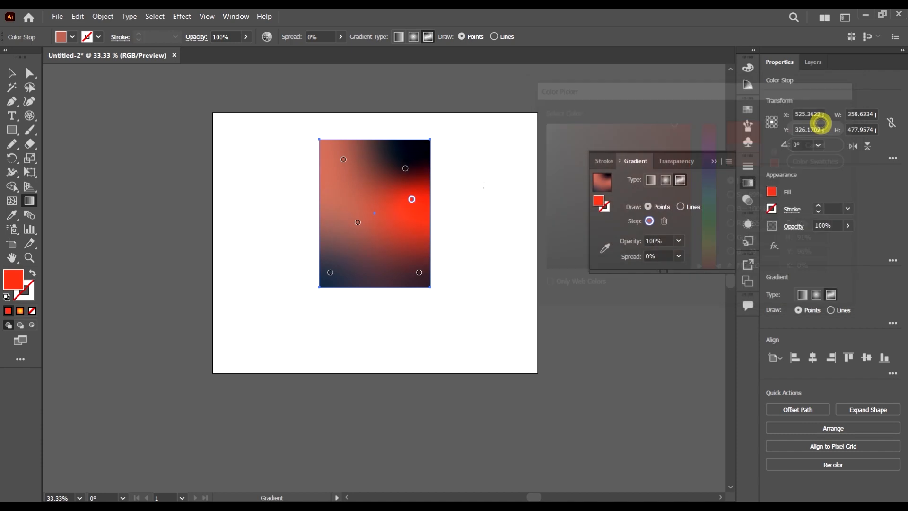
Step: Set the lower-left colour point of the freeform gradient to blue 3B7CFF
left_click(330, 272)
double_click(597, 201)
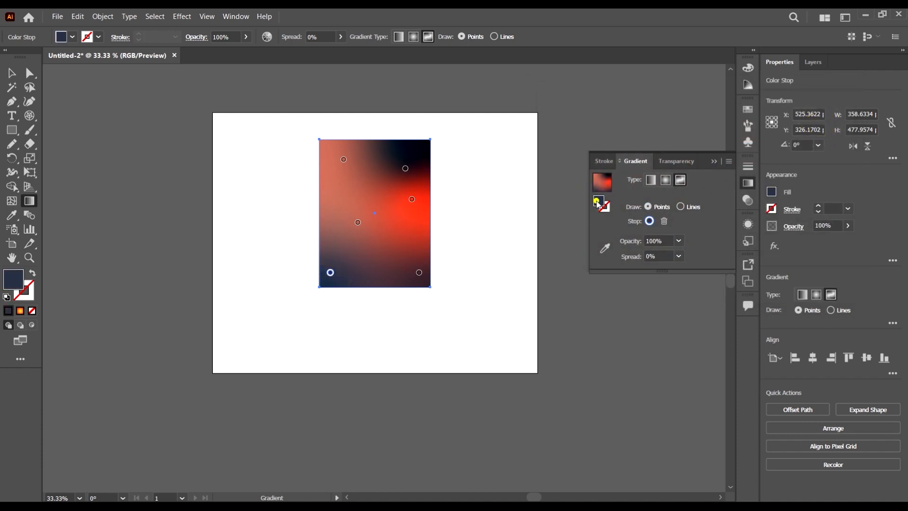
left_click(651, 136)
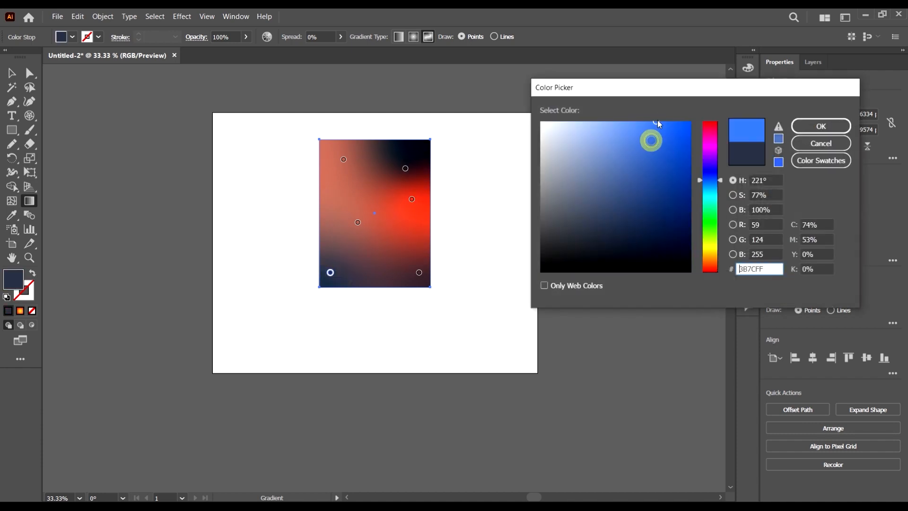
left_click(820, 126)
Step: Set the colour of the freeform gradient point just left of centre to yellow FFFF00 and deselect the rectangle
left_click(344, 159)
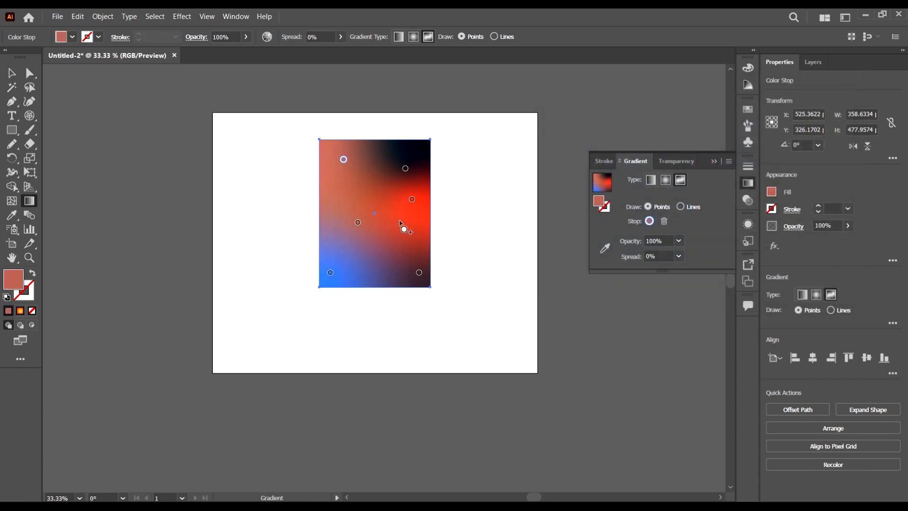
left_click(357, 222)
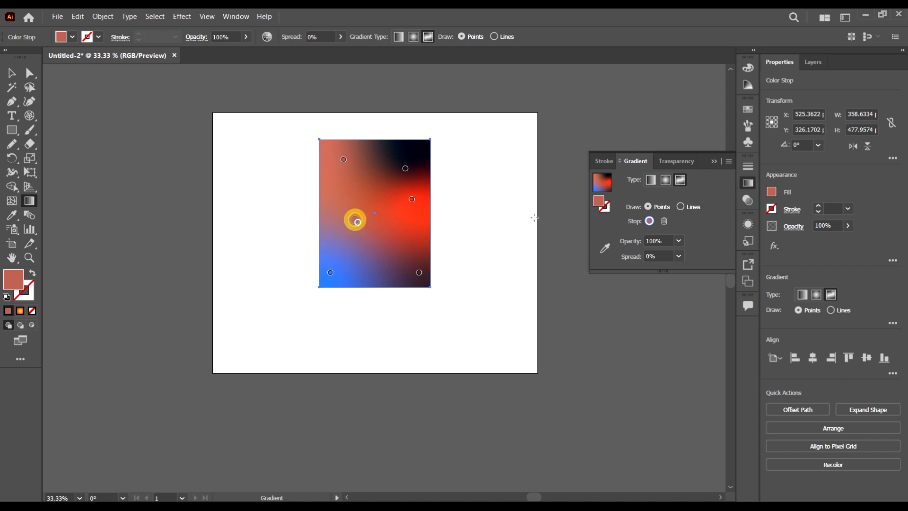
double_click(600, 204)
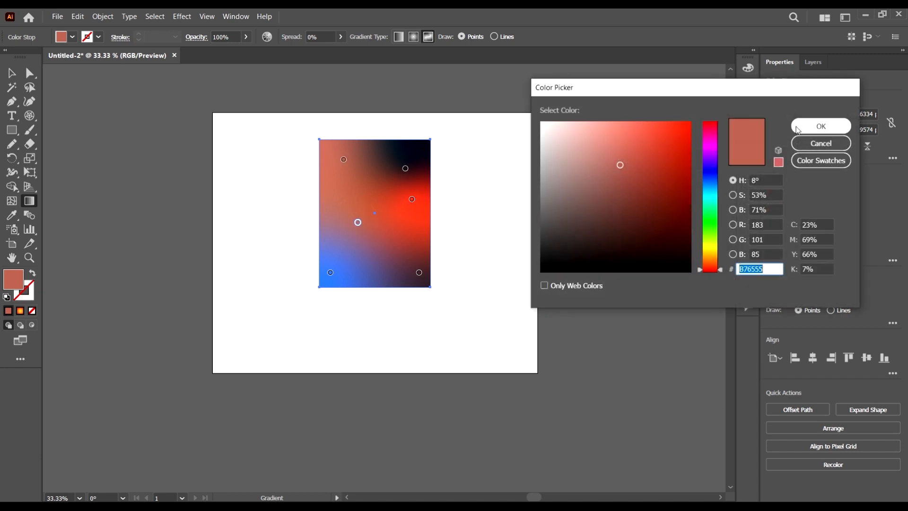
left_click(709, 251)
left_click_drag(709, 254, 715, 250)
left_click(690, 122)
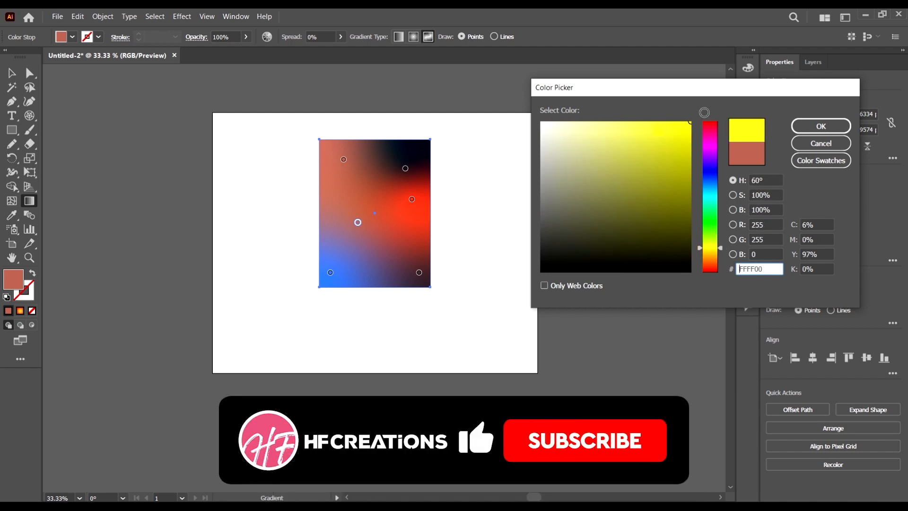
left_click(818, 123)
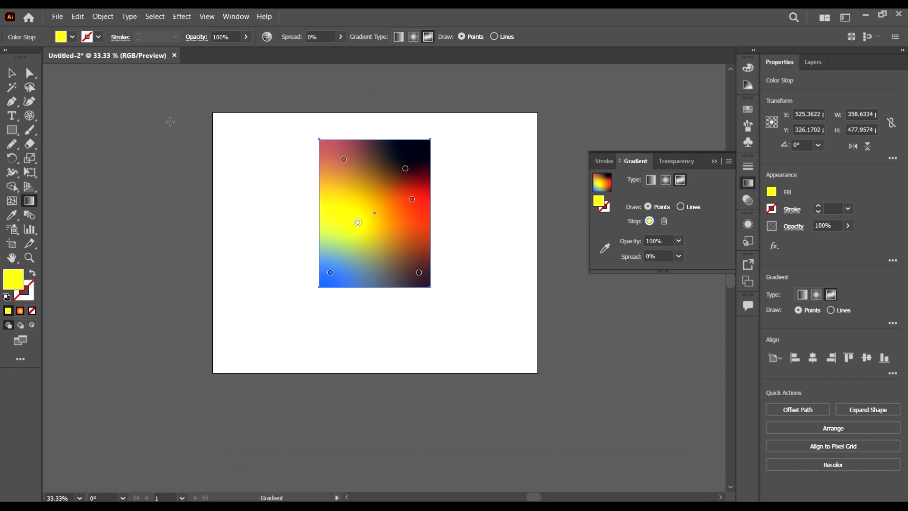
left_click(14, 74)
left_click(446, 289)
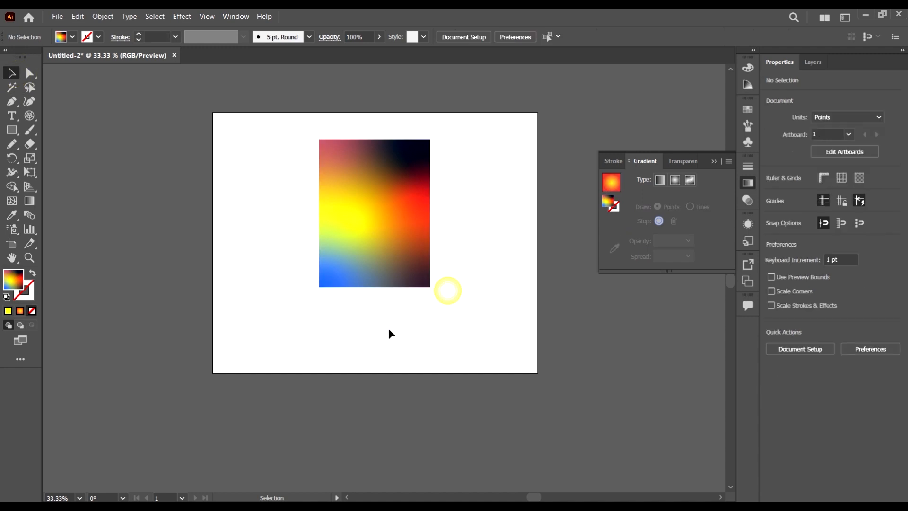
Step: Draw a rectangle about 400 by 355 pt with a yellow-to-red linear gradient fill and place it beside the artboard
left_click_drag(396, 262, 389, 285)
scroll(136, 252, "down", 1)
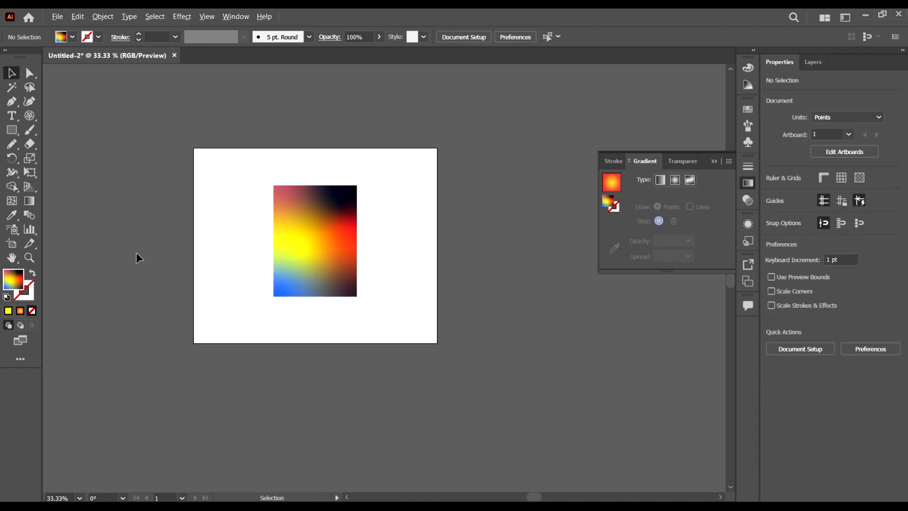
left_click(12, 130)
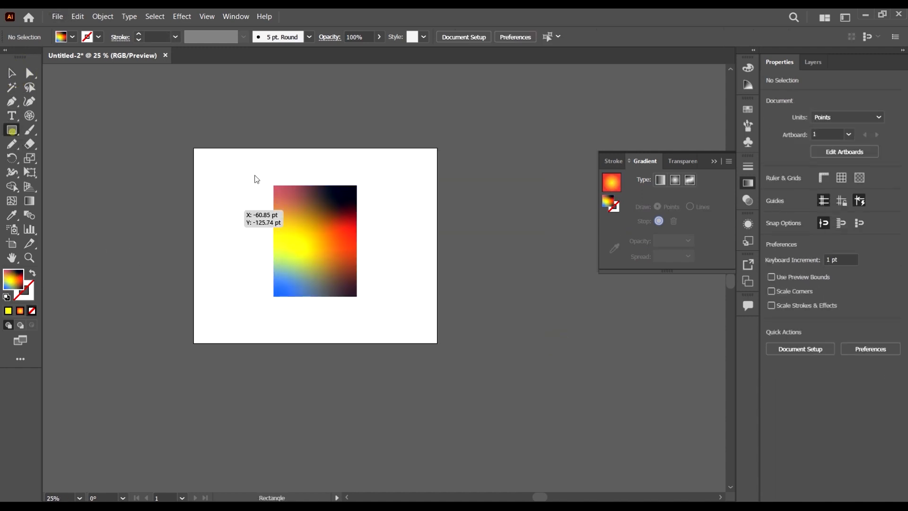
left_click_drag(411, 198, 504, 280)
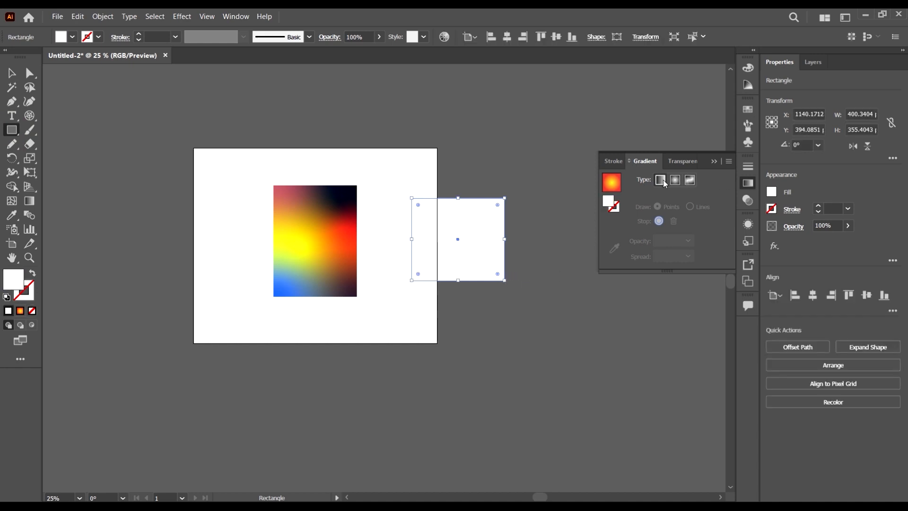
left_click(658, 180)
left_click(12, 73)
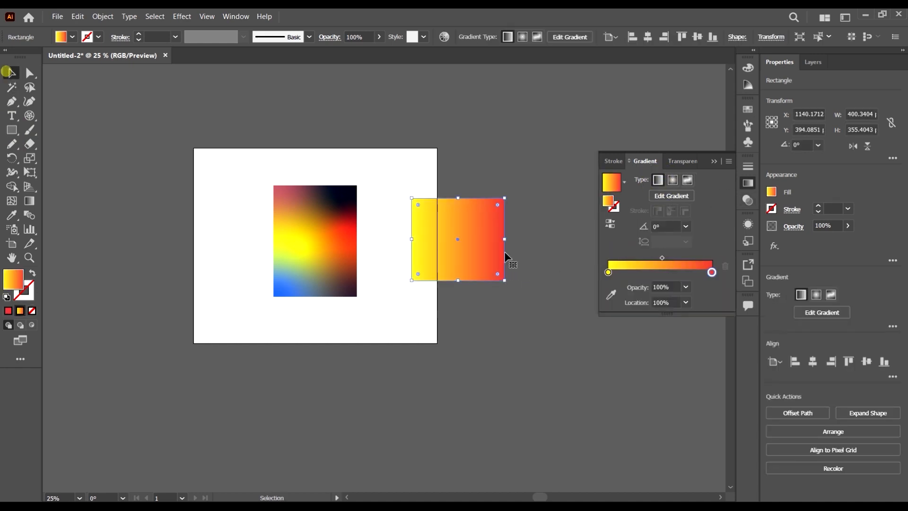
left_click_drag(476, 249, 513, 249)
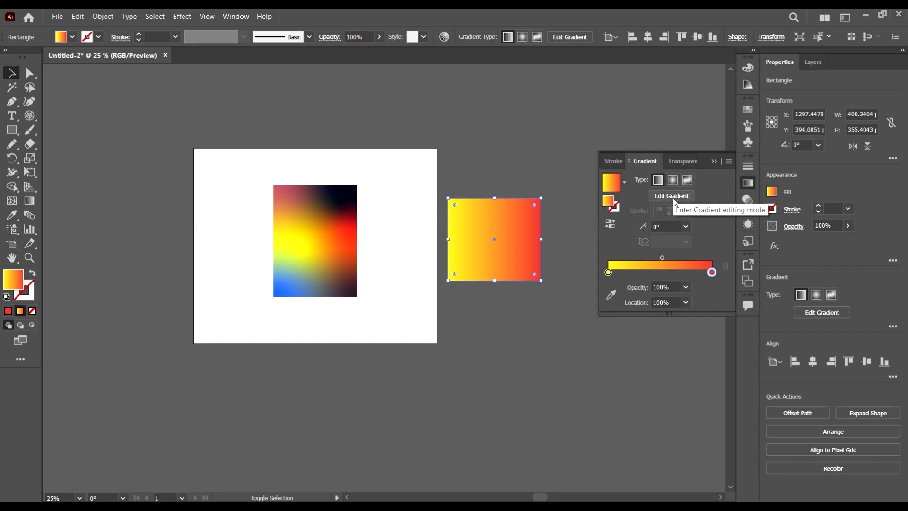
Step: Edit the new rectangle's linear gradient, moving the red stop to about 75% and the yellow stop to about 17%
left_click(673, 197)
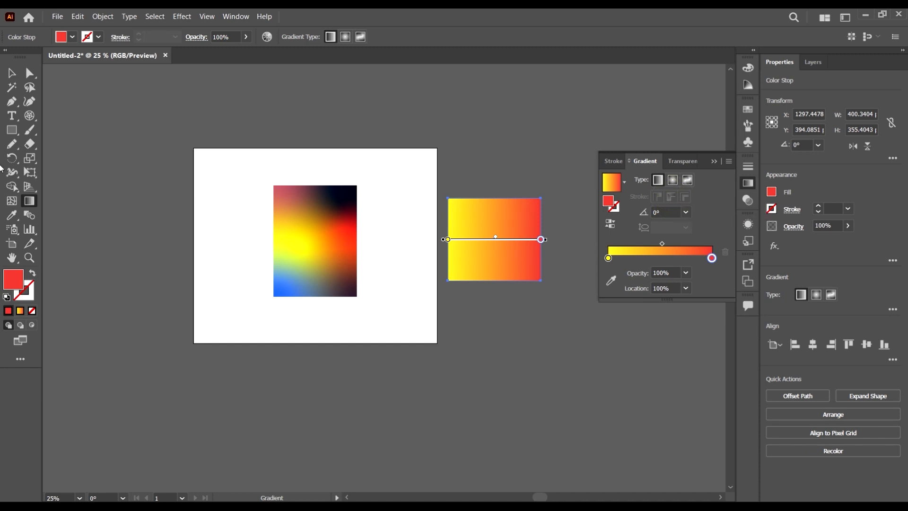
scroll(554, 227, "up", 2)
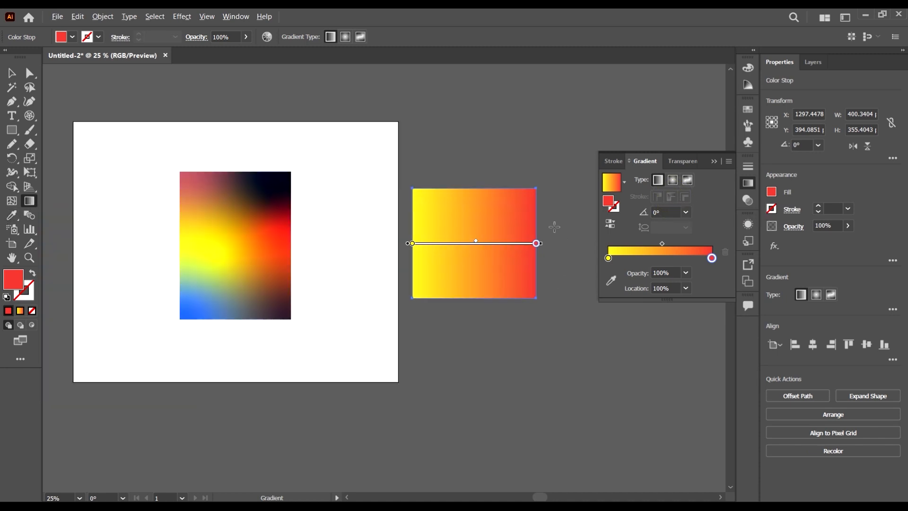
left_click_drag(527, 252, 480, 252)
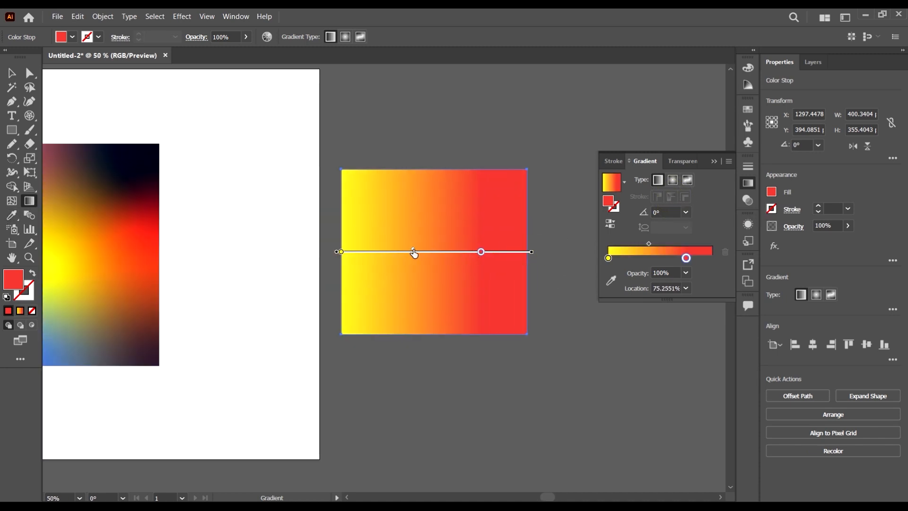
left_click_drag(413, 251, 413, 227)
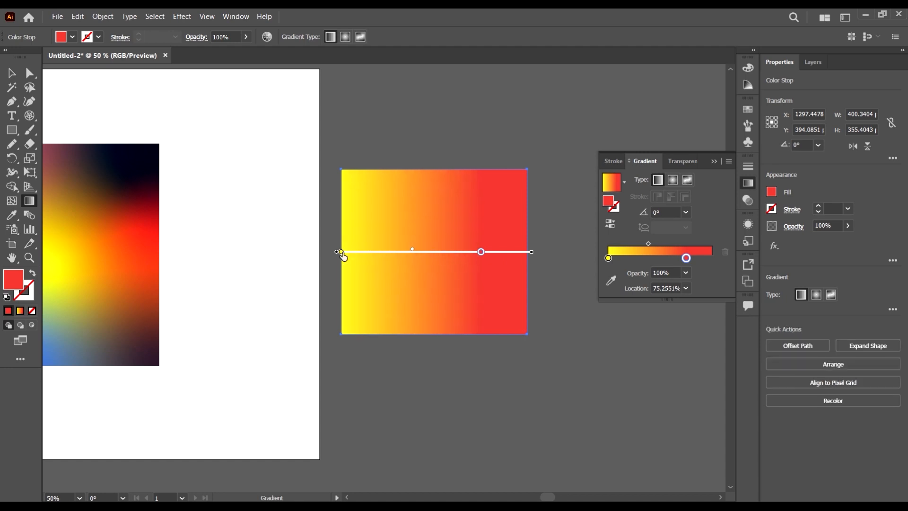
mouse_move(341, 252)
left_mouse_down()
mouse_move(378, 257)
mouse_move(334, 251)
mouse_move(331, 300)
mouse_move(326, 251)
left_mouse_up()
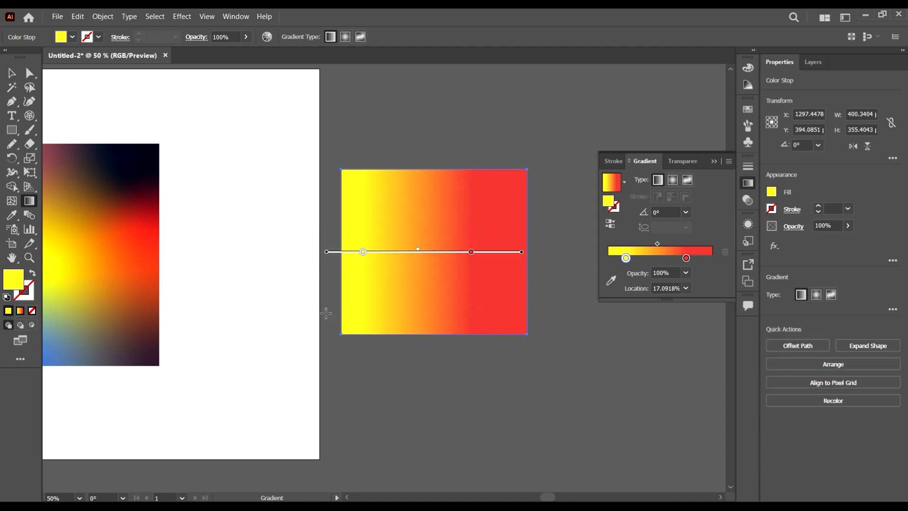
Step: Extend the gradient line well beyond the rectangle and tilt it to about -25°, with the midpoint nearer the yellow stop
left_click_drag(471, 252, 579, 252)
mouse_move(600, 287)
left_mouse_down()
mouse_move(464, 282)
mouse_move(542, 288)
mouse_move(507, 297)
mouse_move(660, 349)
left_mouse_up()
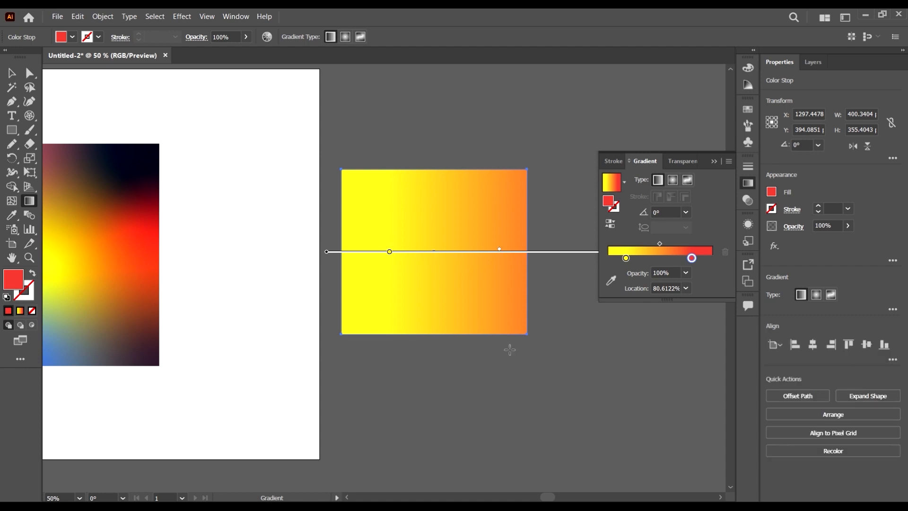
key("ctrl+minus")
key("ctrl+minus")
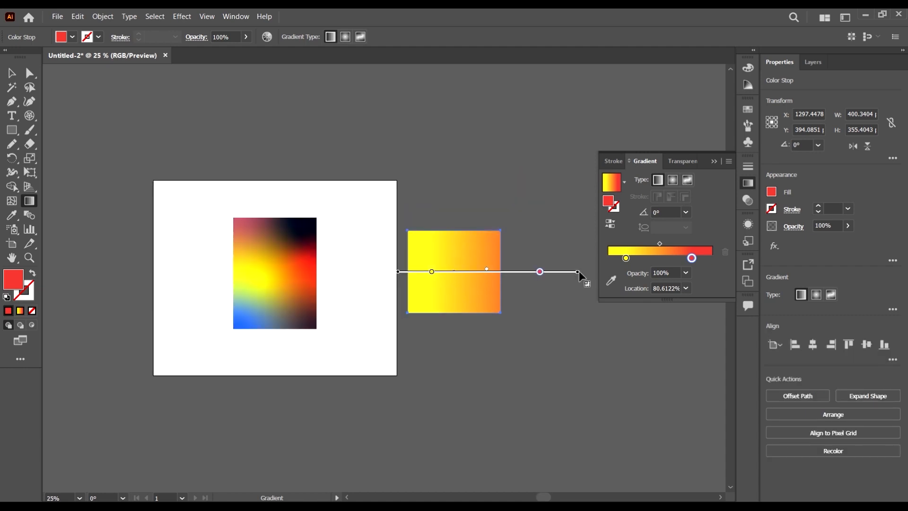
left_click_drag(578, 271, 569, 326)
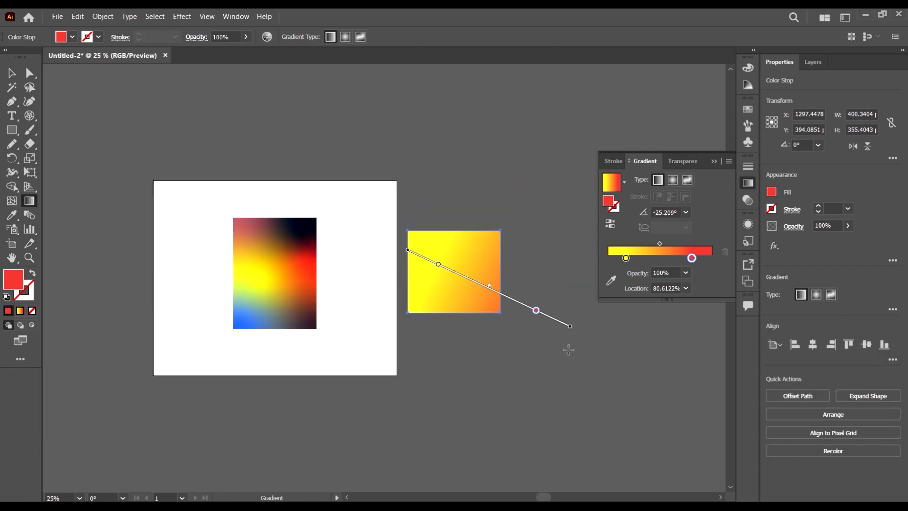
left_click_drag(490, 286, 477, 278)
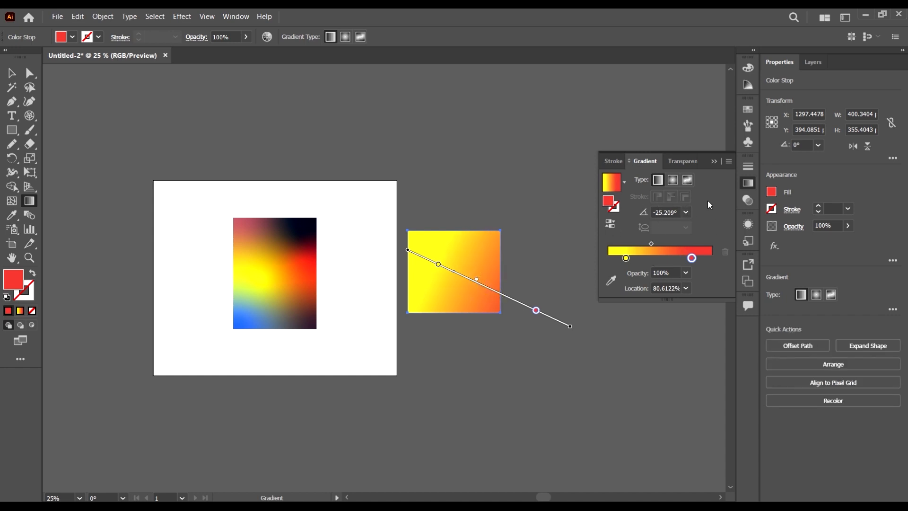
Step: Set the red gradient stop's opacity to 0% and its location to 30%
left_click_drag(680, 297, 681, 319)
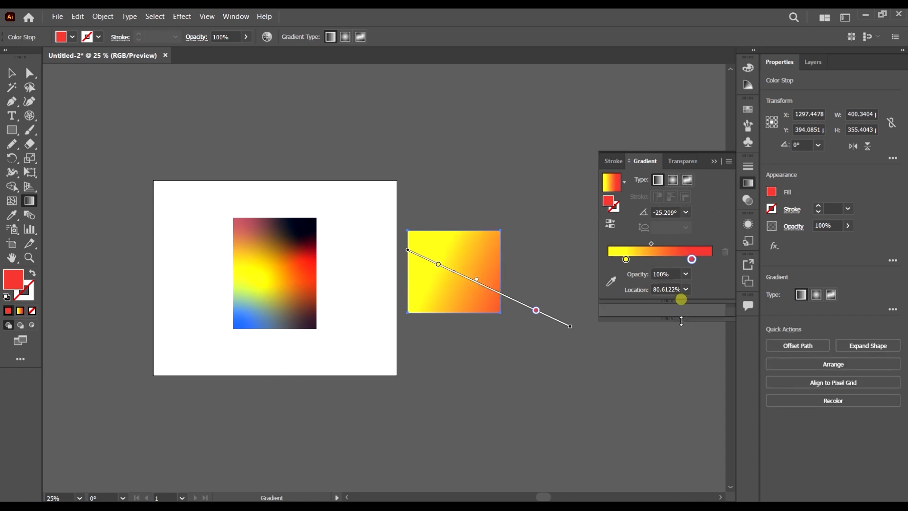
left_click(685, 294)
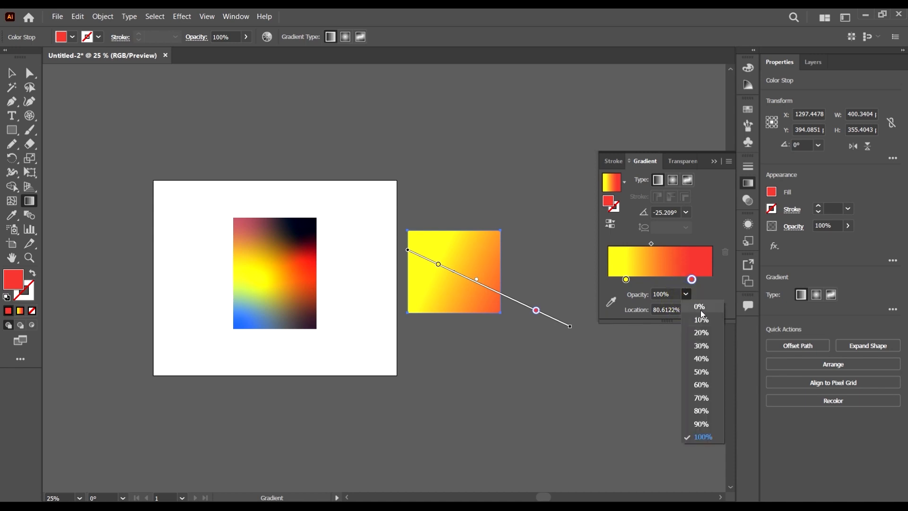
left_click(700, 310)
left_click(686, 310)
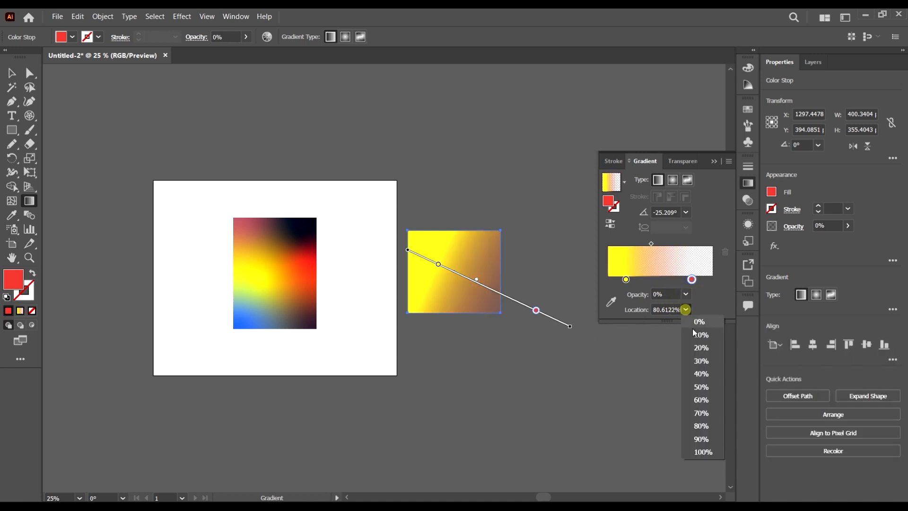
left_click(698, 365)
Step: Delete the linear-gradient rectangle and the freeform-gradient rectangle to empty the artboard
left_click(12, 73)
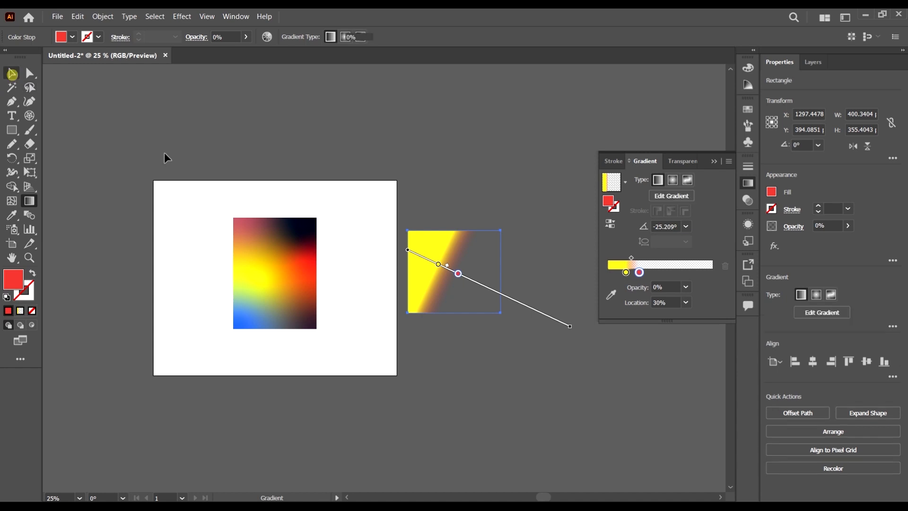
left_click(488, 251)
key("Delete")
left_click(288, 272)
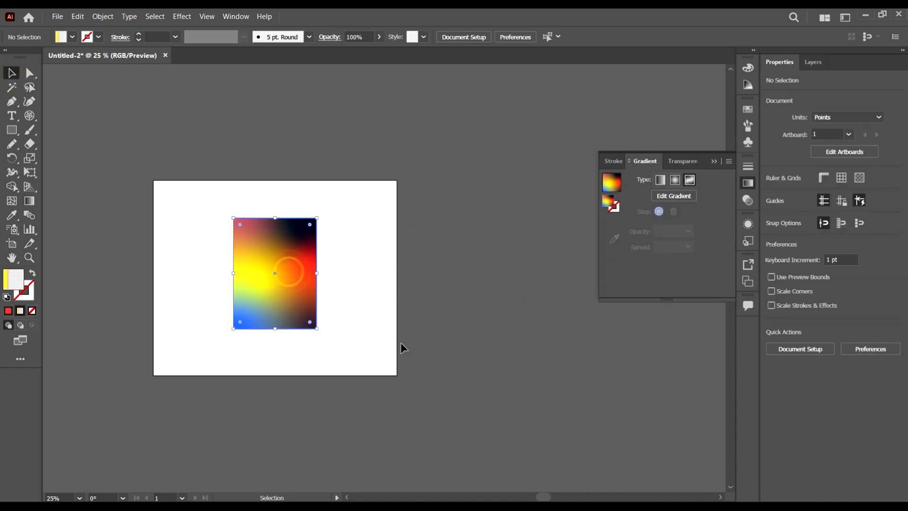
key("Delete")
scroll(435, 309, "down", 1)
scroll(435, 310, "up", 2)
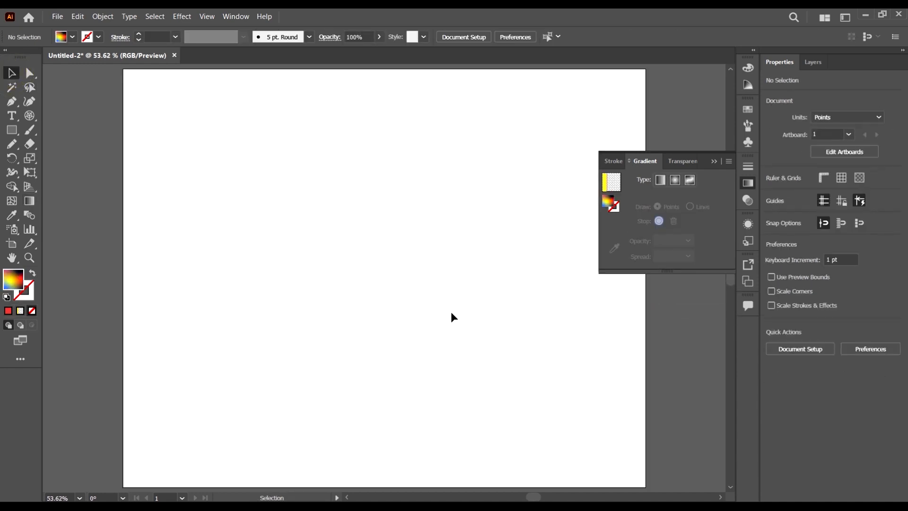
scroll(237, 203, "down", 3)
scroll(232, 202, "up", 2)
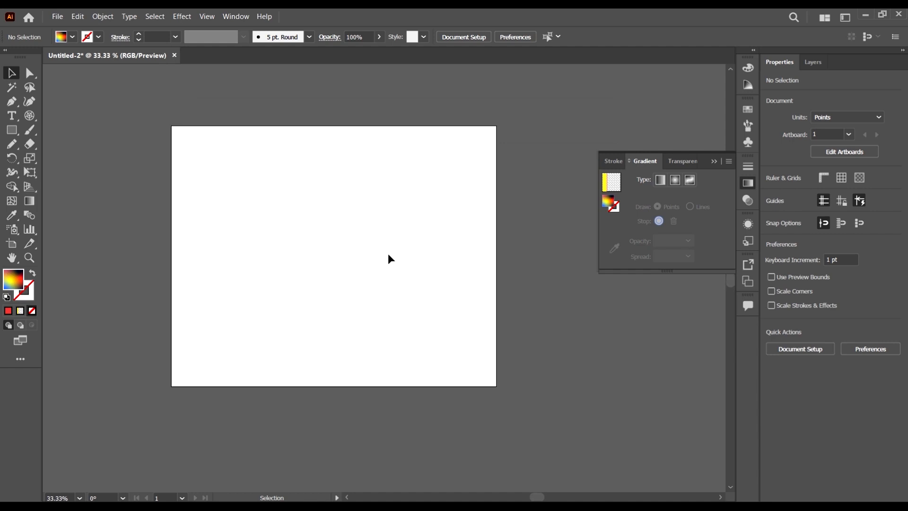
Step: Show the Color Guide and open the file 3D AI from the 03 Adobe Illustrator Overview folder
left_click(749, 85)
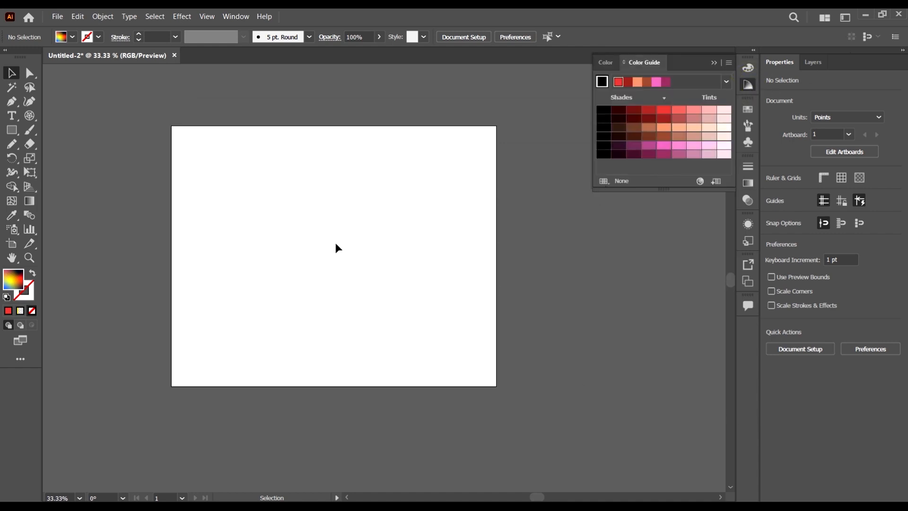
left_click(58, 16)
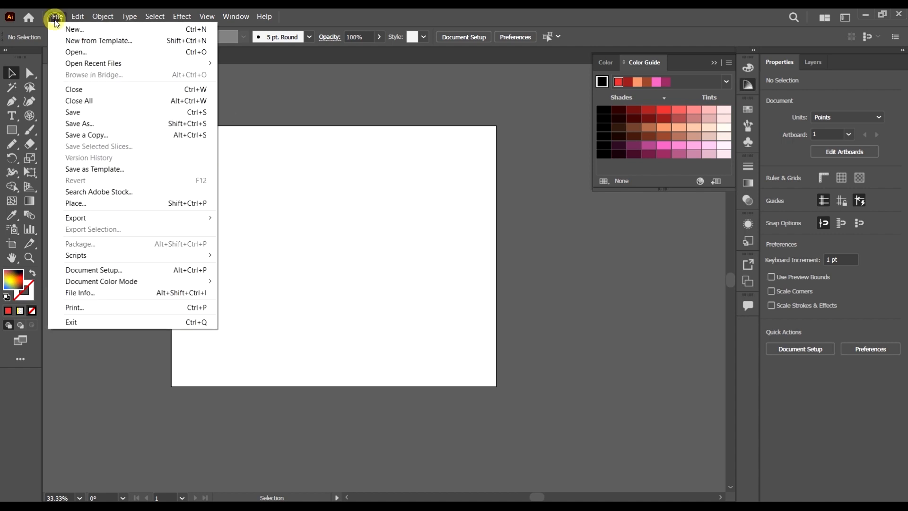
left_click(90, 52)
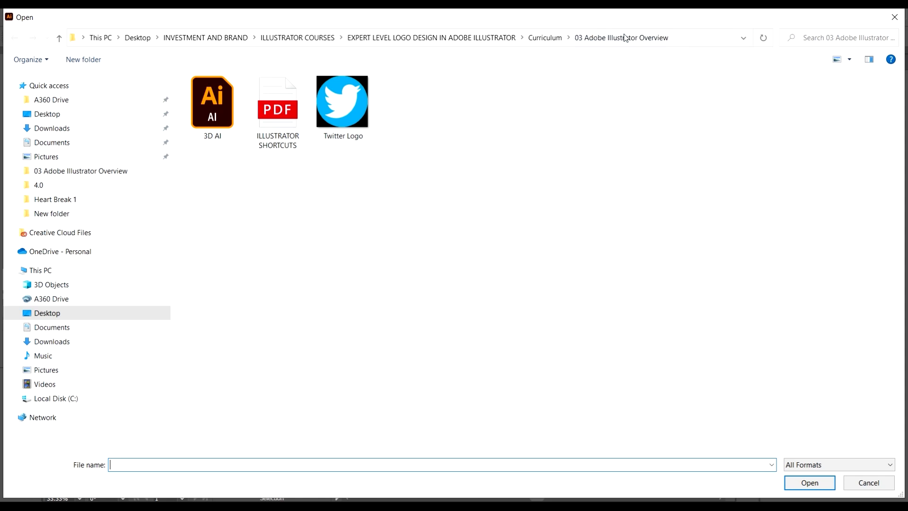
left_click(219, 124)
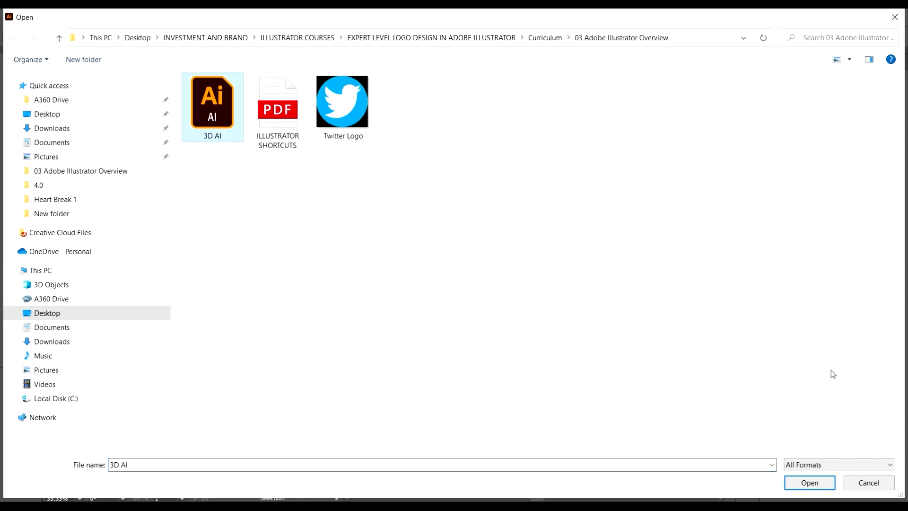
left_click(822, 482)
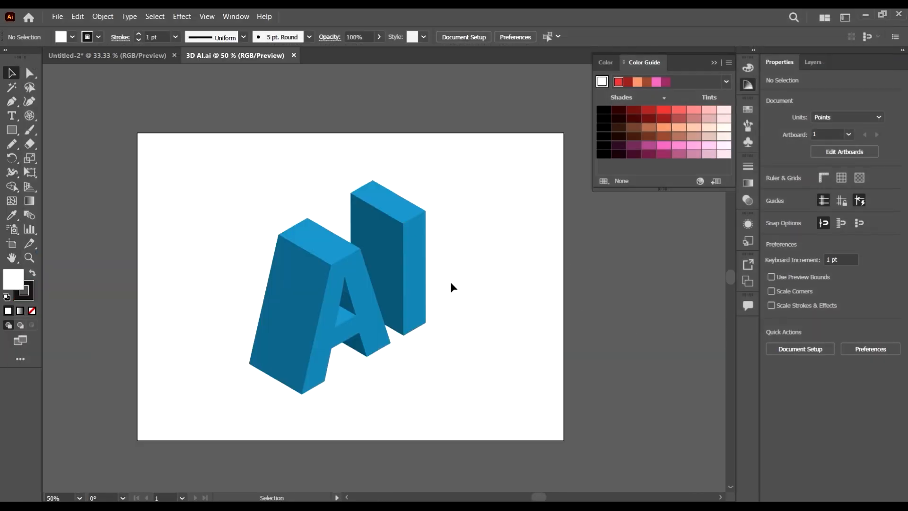
Step: Inspect the top face of the 3D letter A by selecting it, and clear the selection
scroll(392, 272, "down", 2)
left_click(335, 204)
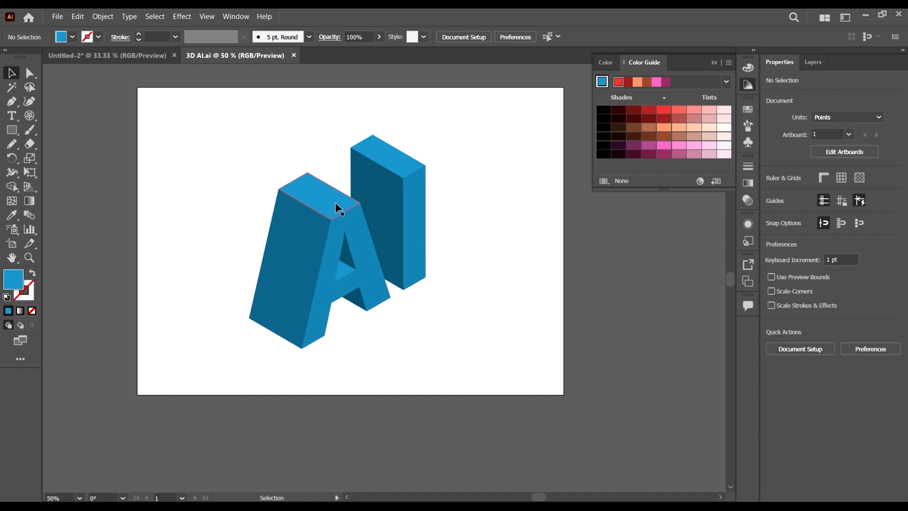
left_click(326, 199)
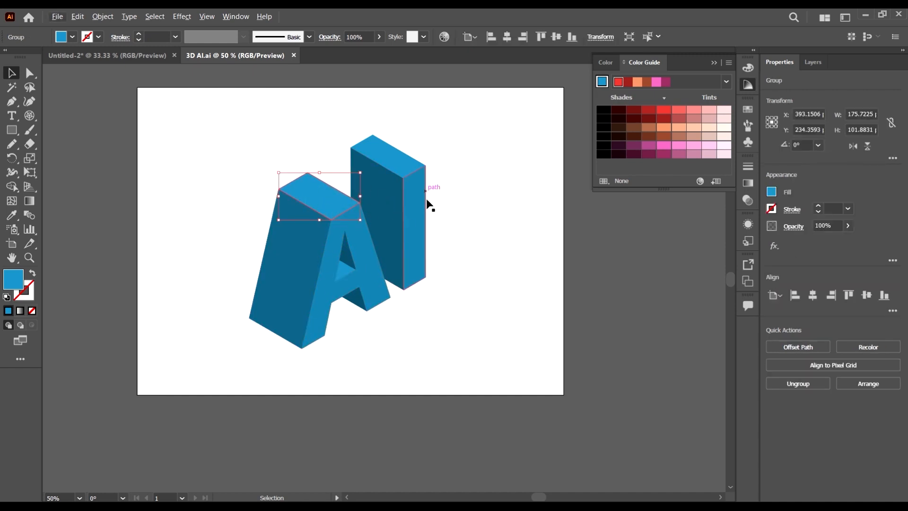
left_click(510, 310)
scroll(520, 425, "up", 1)
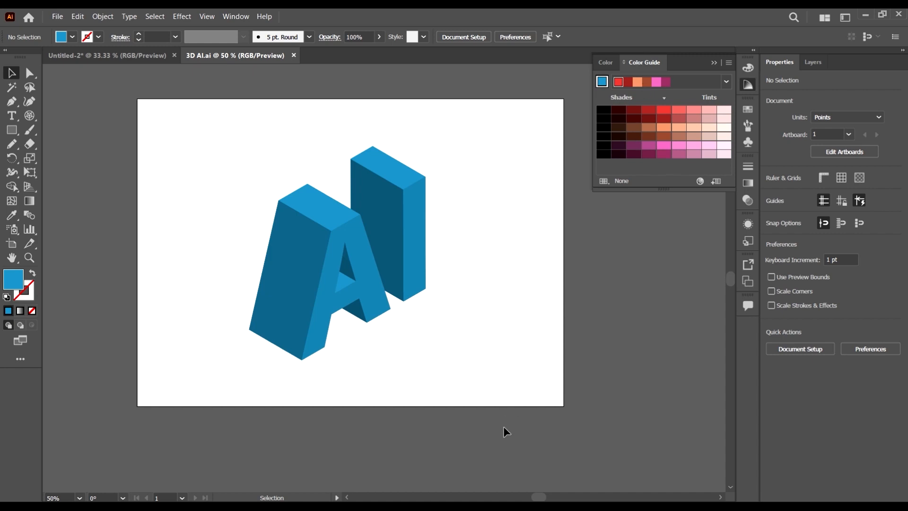
Step: Fill every face of the 3D letters A and I with one bright purple picked in the Color Picker
key("ctrl+a")
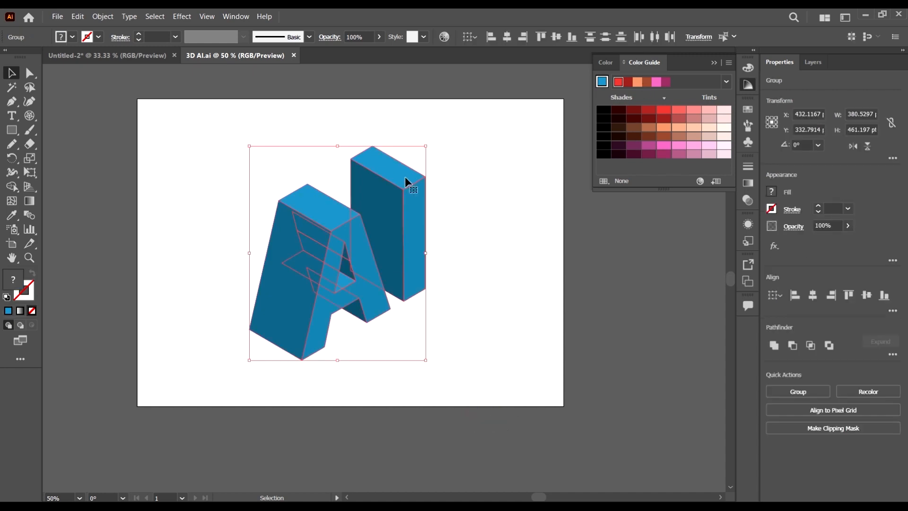
key("ctrl+shift+a")
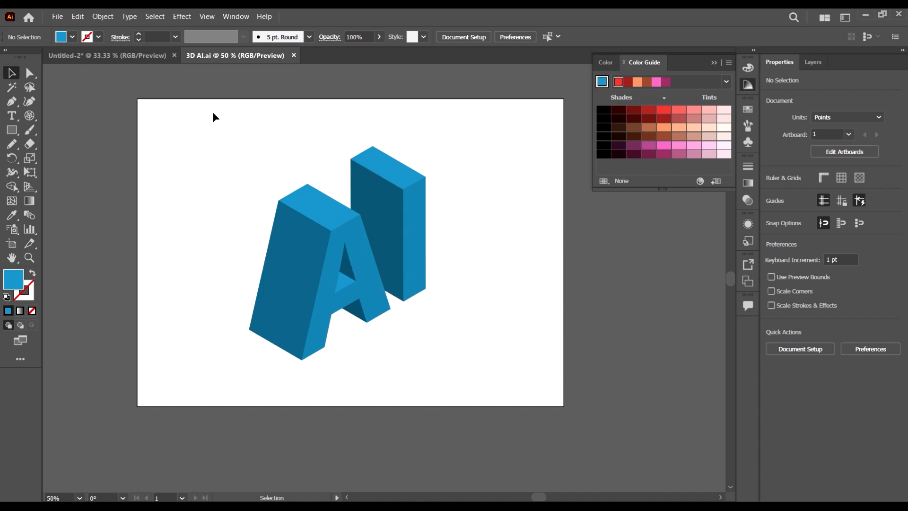
left_click_drag(189, 108, 405, 395)
double_click(12, 279)
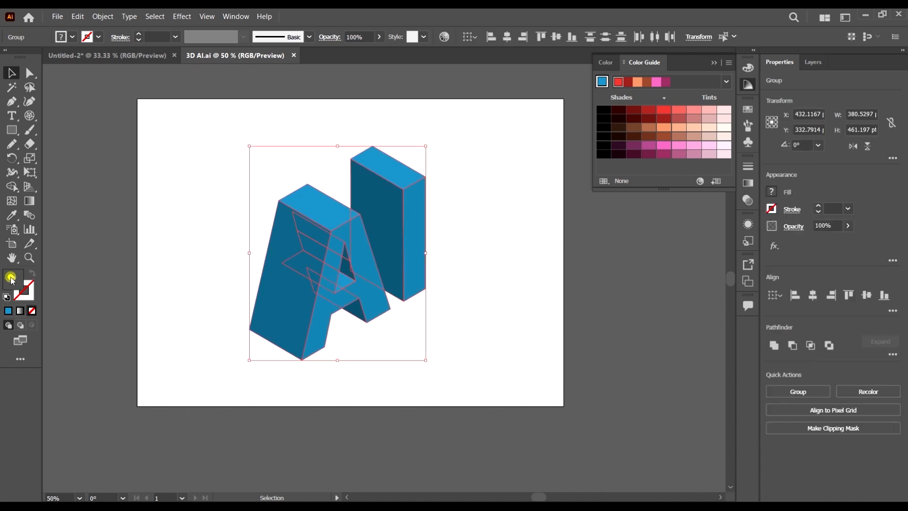
left_click_drag(676, 93, 707, 92)
left_click_drag(740, 193, 747, 150)
mouse_move(702, 128)
left_mouse_down()
mouse_move(709, 133)
mouse_move(680, 104)
left_mouse_up()
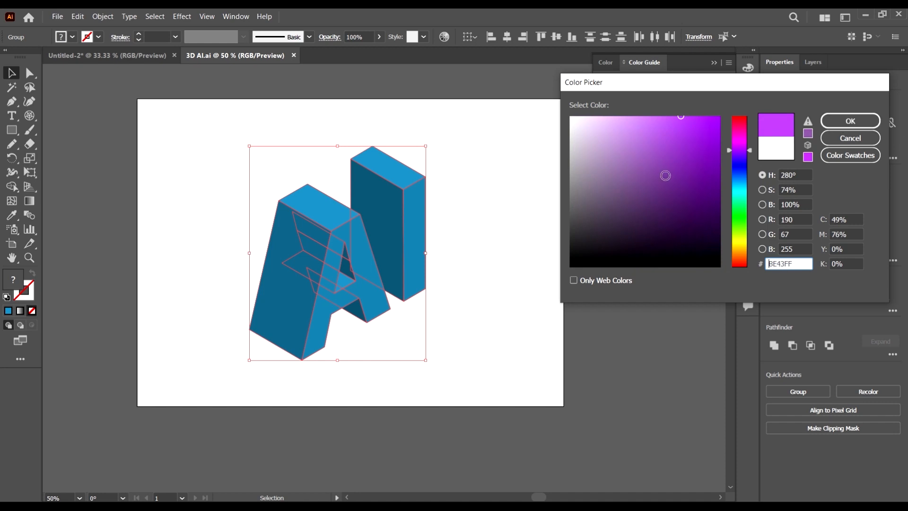
left_click(694, 122)
left_click(850, 121)
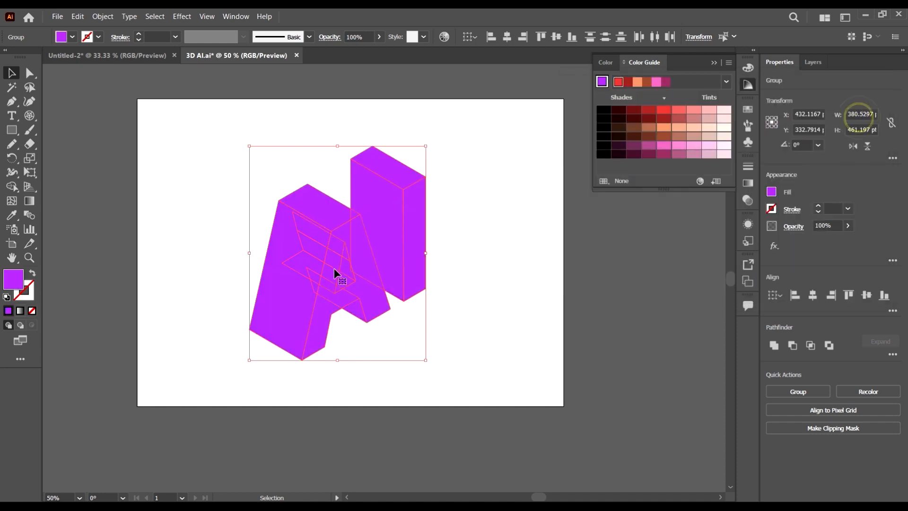
left_click(516, 308)
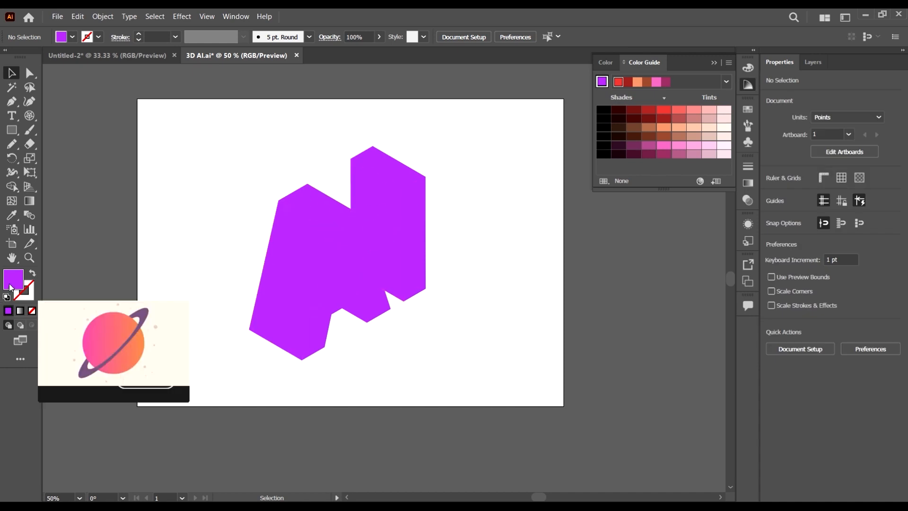
Step: Inspect the left face and the top face of the letter A by selecting each
left_click(501, 323)
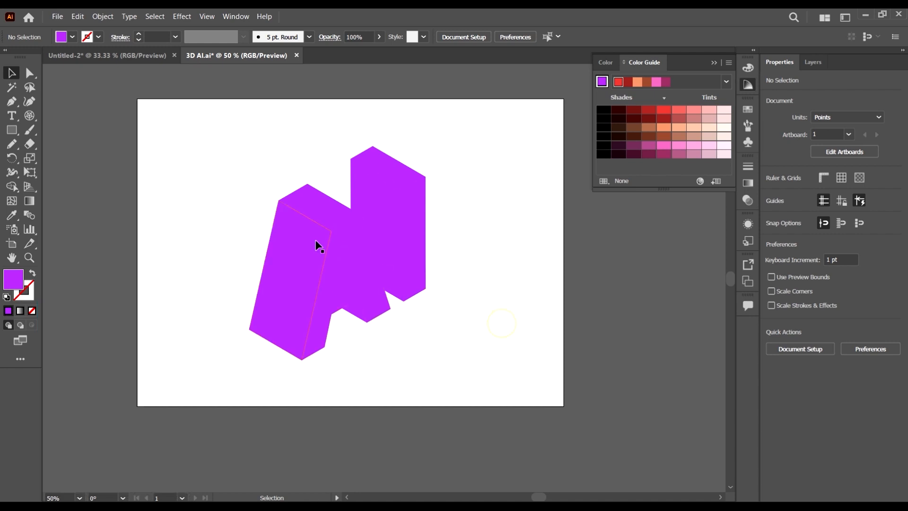
left_click(315, 241)
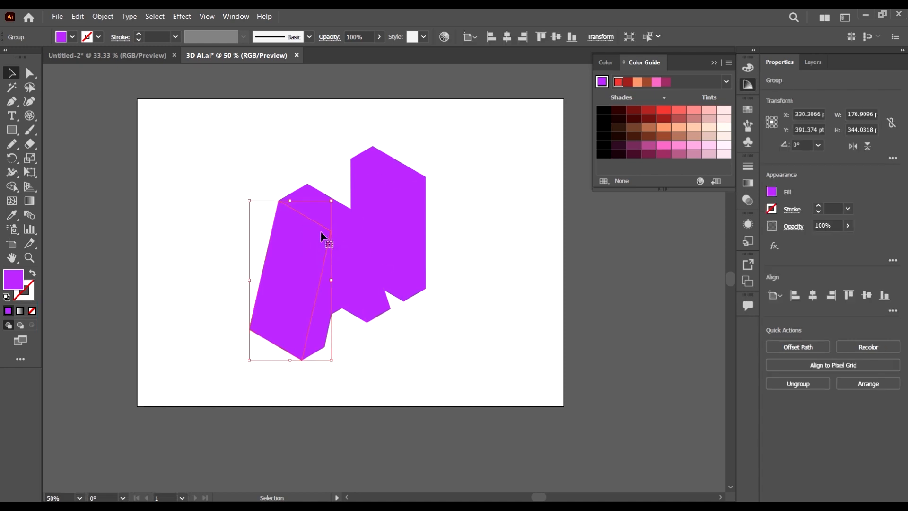
left_click(330, 205)
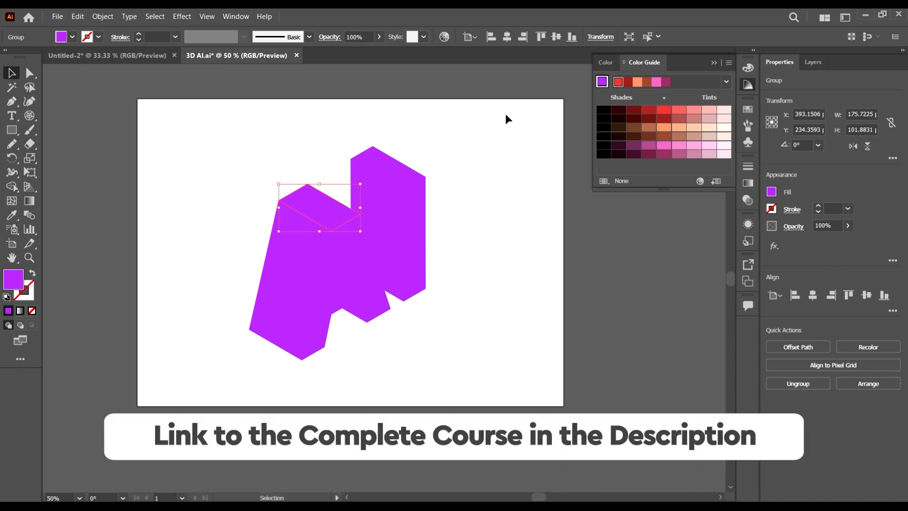
Step: Draw a diagonal straight line with the Pen tool, about 169 pt wide and 170 pt high, from above the artboard down towards the letter I
left_click(11, 101)
left_click(509, 74)
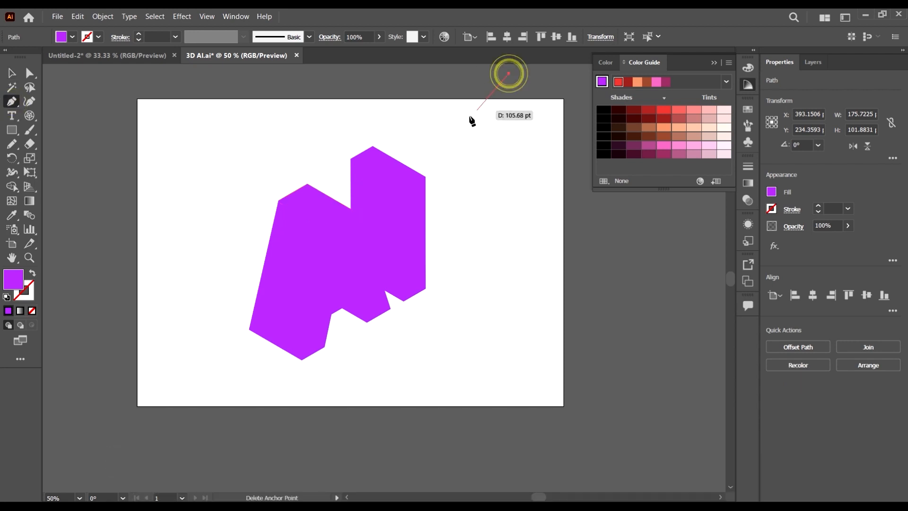
left_click(430, 152)
left_click(10, 73)
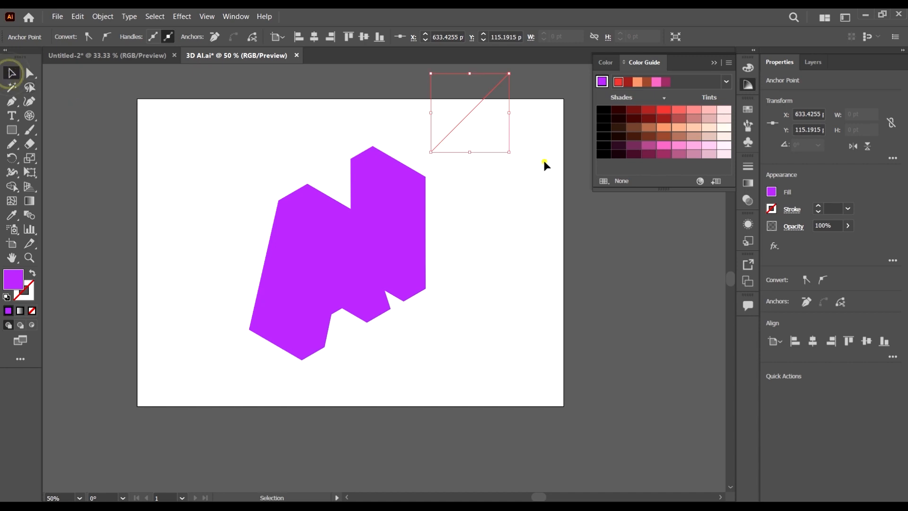
left_click(543, 162)
Step: Swap the diagonal line's fill and stroke so the purple is on the stroke, and set the stroke weight to 6 pt
left_click(478, 104)
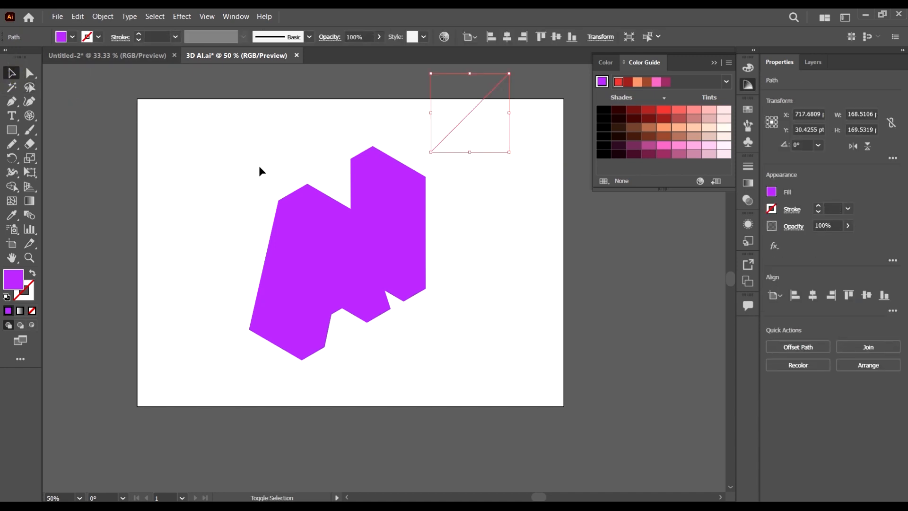
key("shift+x")
double_click(155, 38)
type("6")
key("Return")
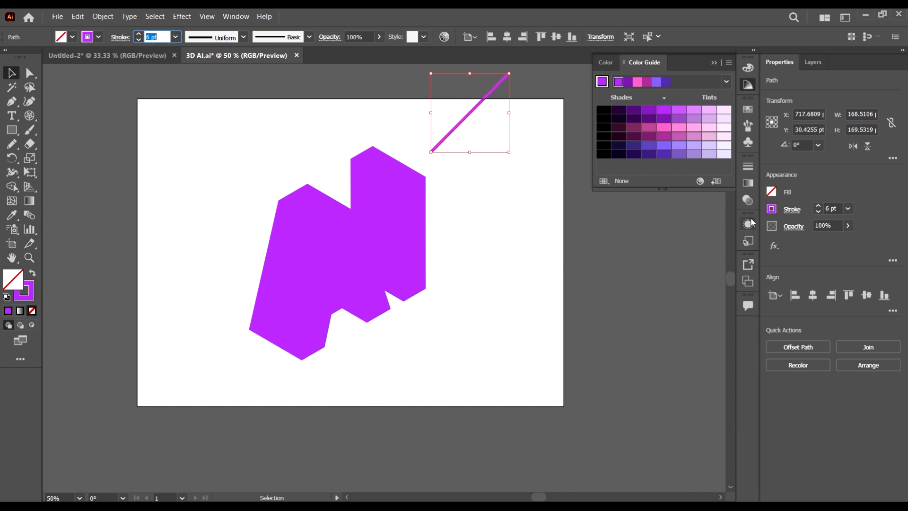
Step: Add the Arrow 1 arrowhead to the line's end nearest the letters and move the arrow slightly away from the letter I
left_click(748, 166)
left_click(703, 292)
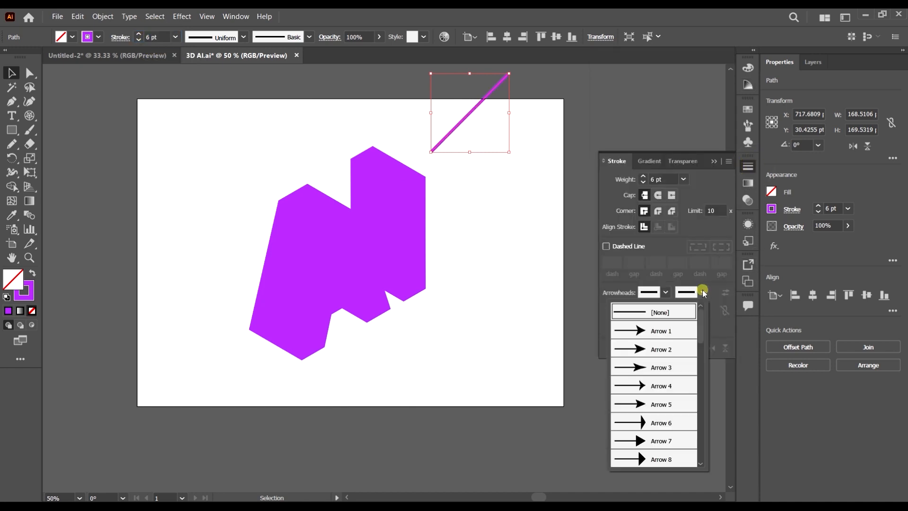
left_click(659, 330)
left_click(536, 246)
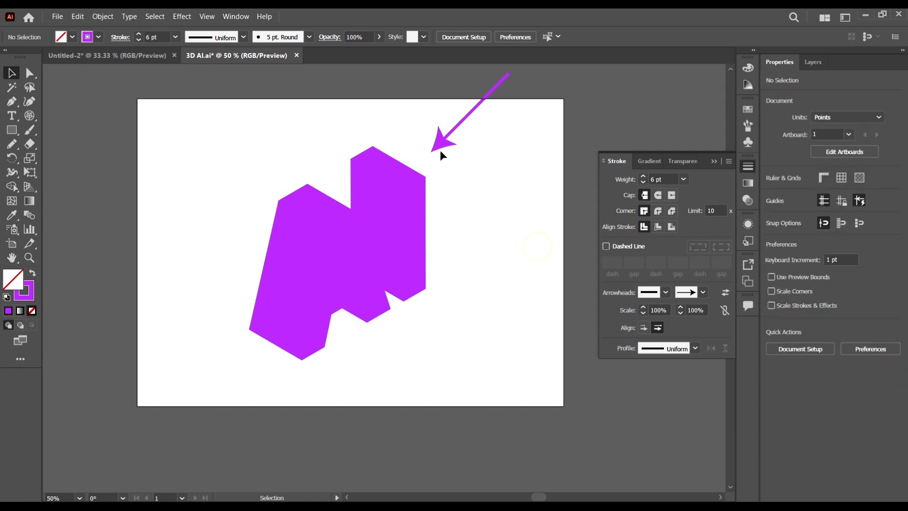
left_click_drag(440, 149, 450, 138)
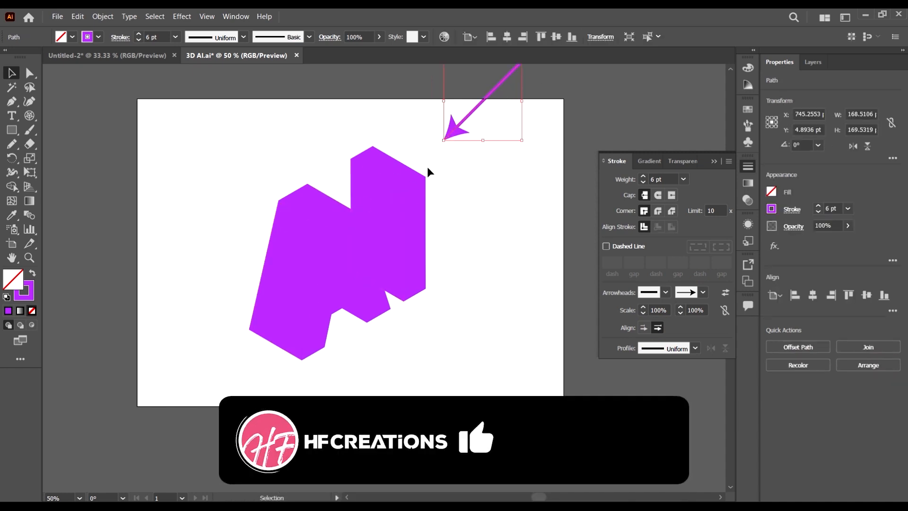
Step: Inspect the separate faces of the letter I by selecting them one after another
left_click(404, 178)
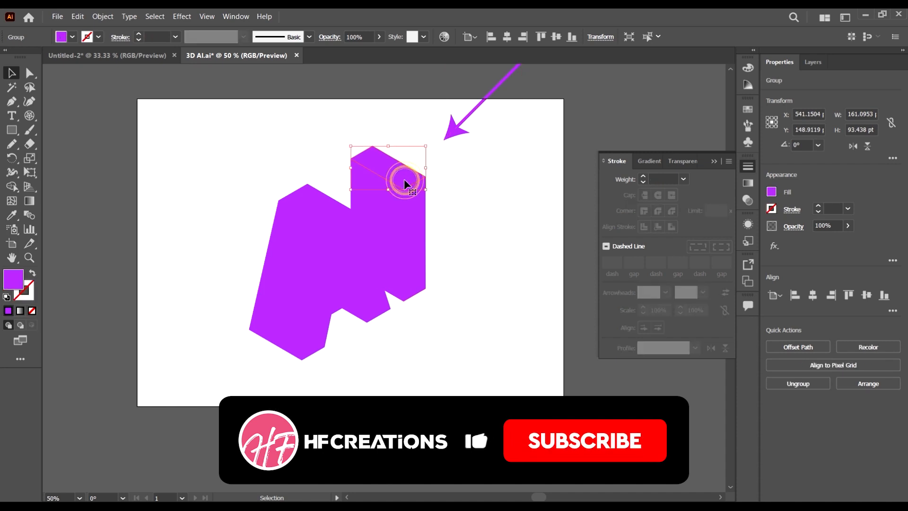
left_click(401, 229)
left_click(469, 283)
left_click(361, 189)
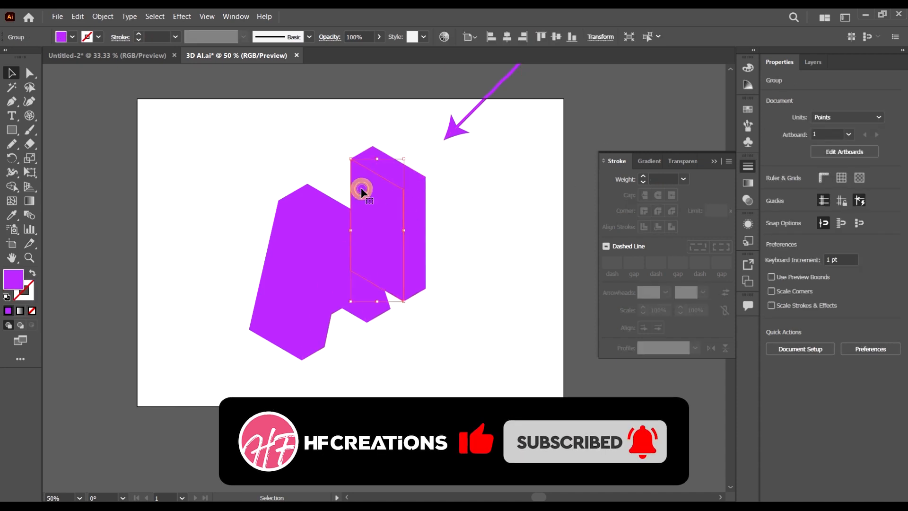
Step: Show the Color Guide for the purple letters and apply the base purple of its first row to all their faces
left_click_drag(440, 357, 229, 221)
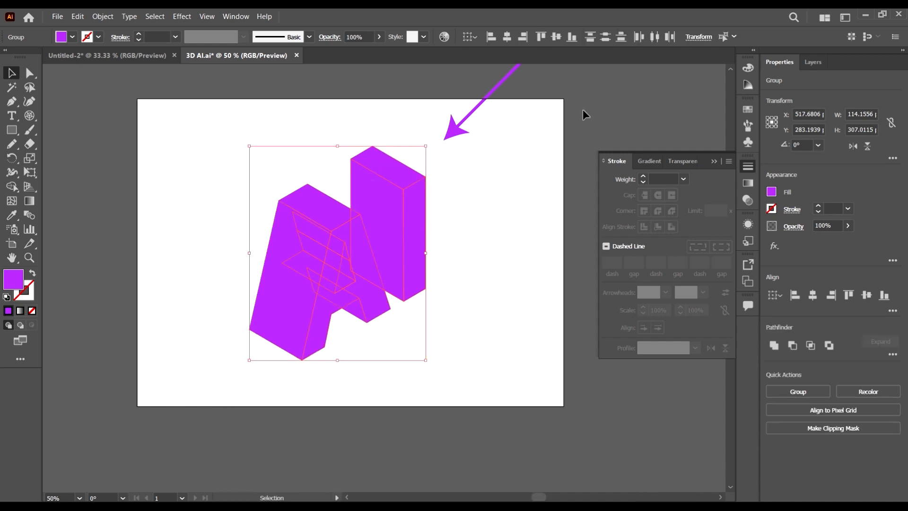
left_click(747, 84)
left_click(518, 267)
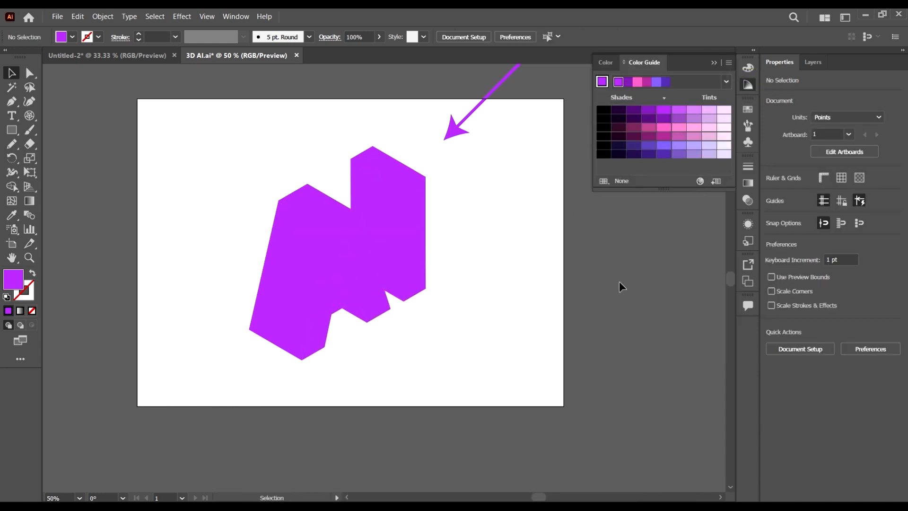
scroll(547, 257, "up", 1)
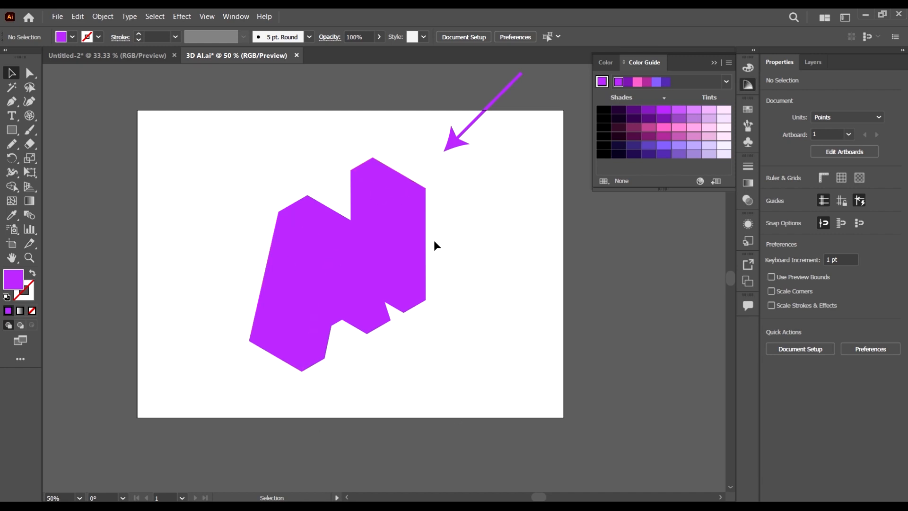
left_click_drag(435, 351, 250, 171)
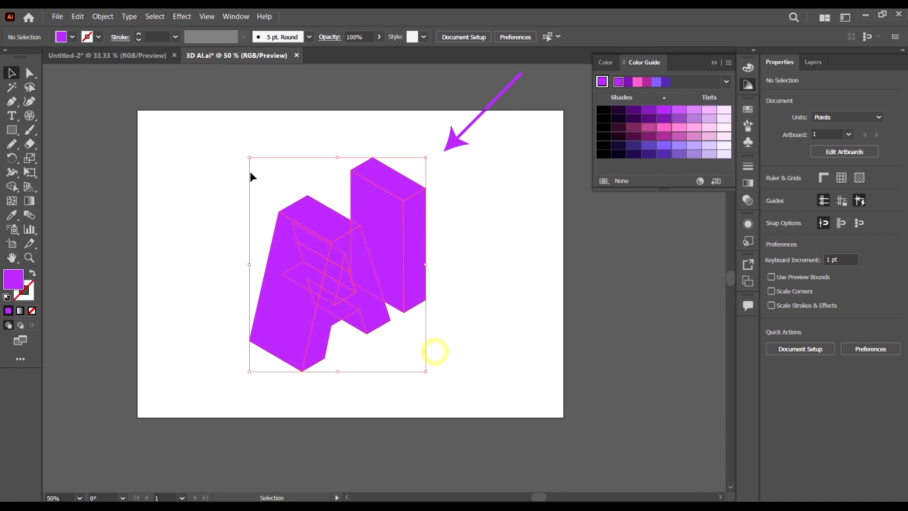
left_click(665, 111)
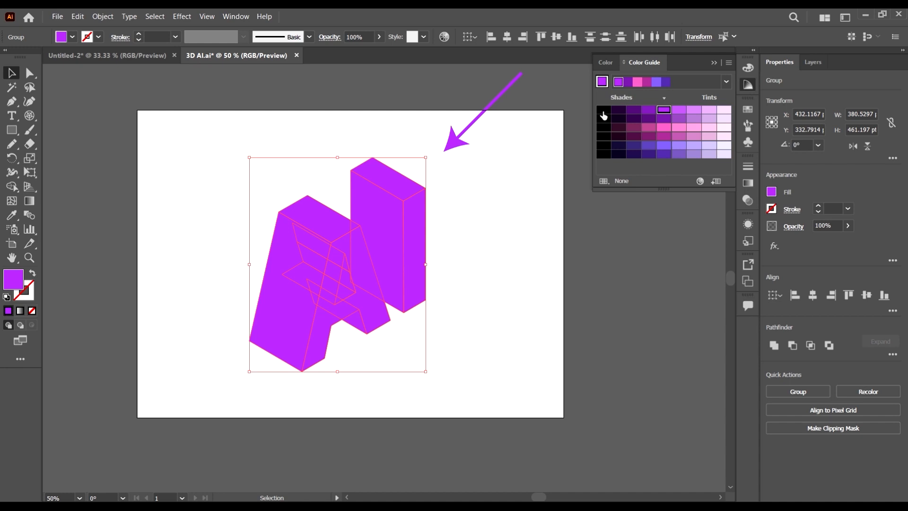
left_click(582, 268)
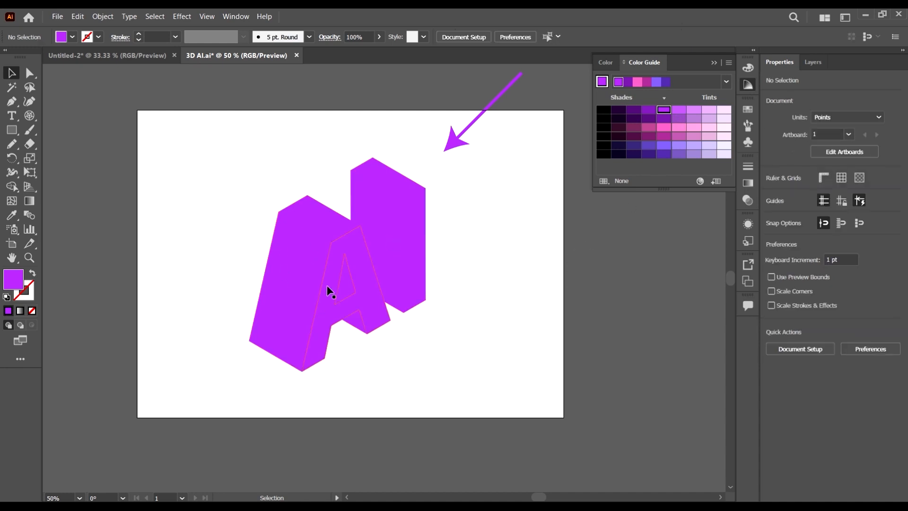
Step: Fill the large left faces of both letters with the Color Guide shade two steps darker than the base purple
left_click(297, 256)
key("a")
left_click(380, 211)
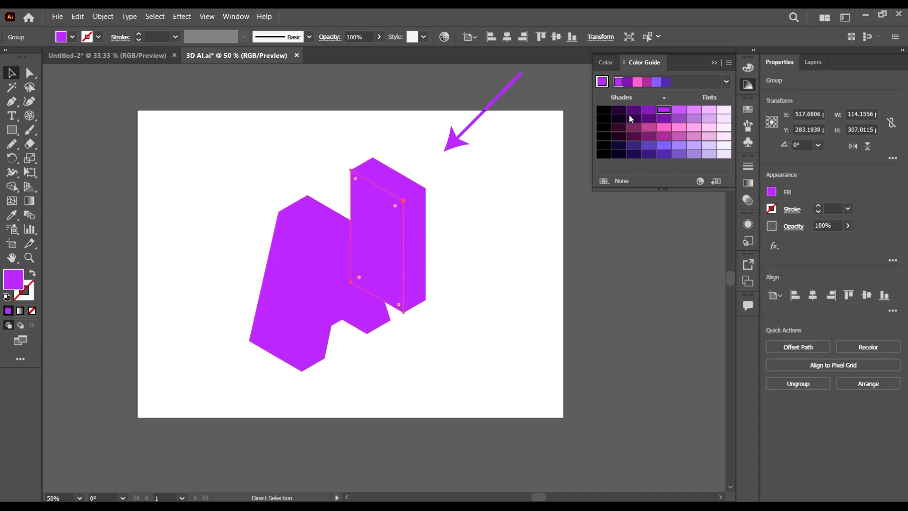
key("v")
left_click(291, 276, "shift")
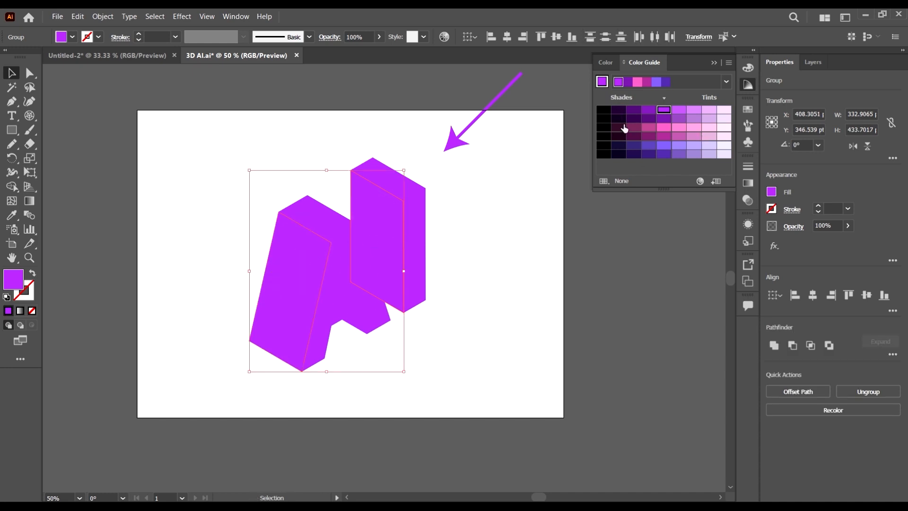
left_click(632, 110)
left_click(608, 279)
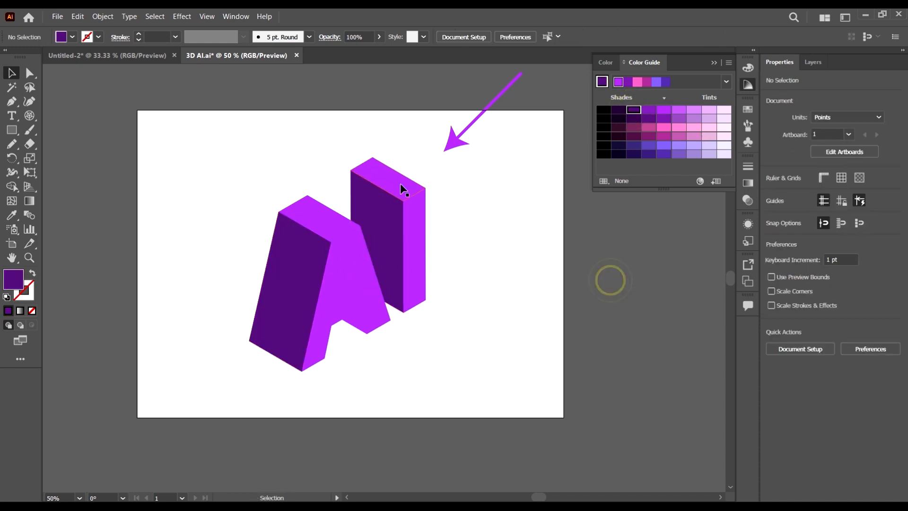
Step: Fill the top faces of both letters with the Color Guide tint two steps lighter than the base purple
left_click(330, 216, "shift")
left_click(401, 187, "shift")
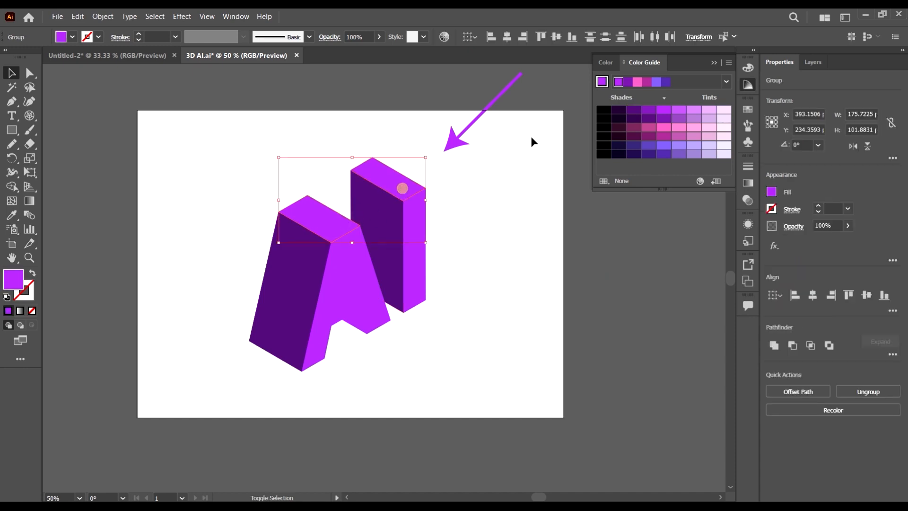
left_click(693, 110)
left_click(576, 279)
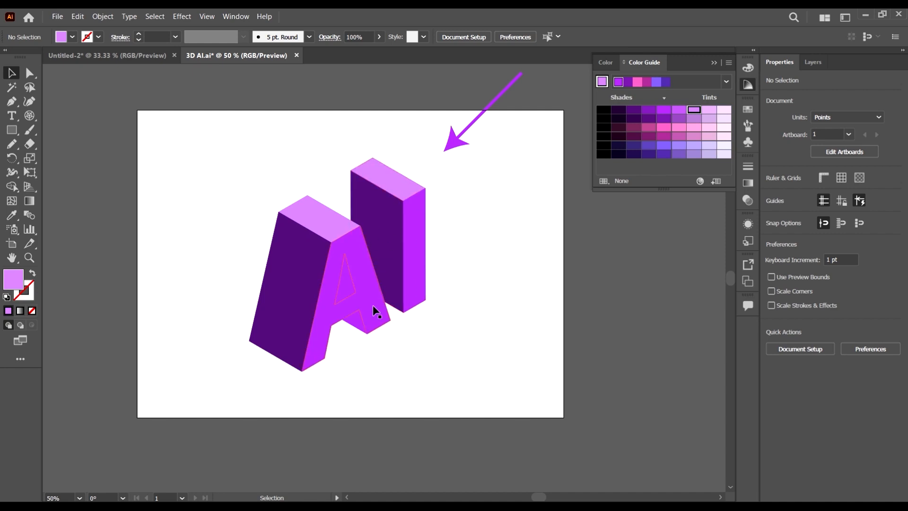
Step: Fill the inner side of the A's hole with the near-black purple shade and the hole's lower face with the dark purple shade
left_click(348, 280)
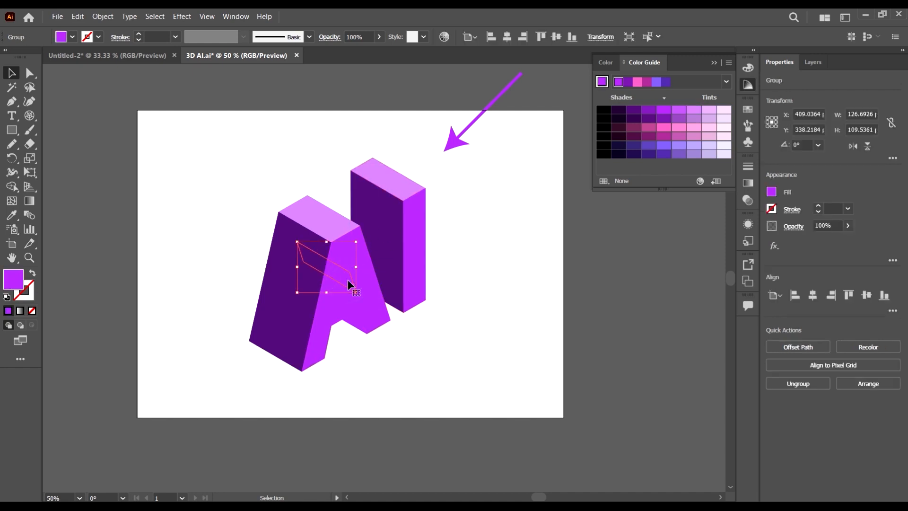
left_click(348, 268, "shift")
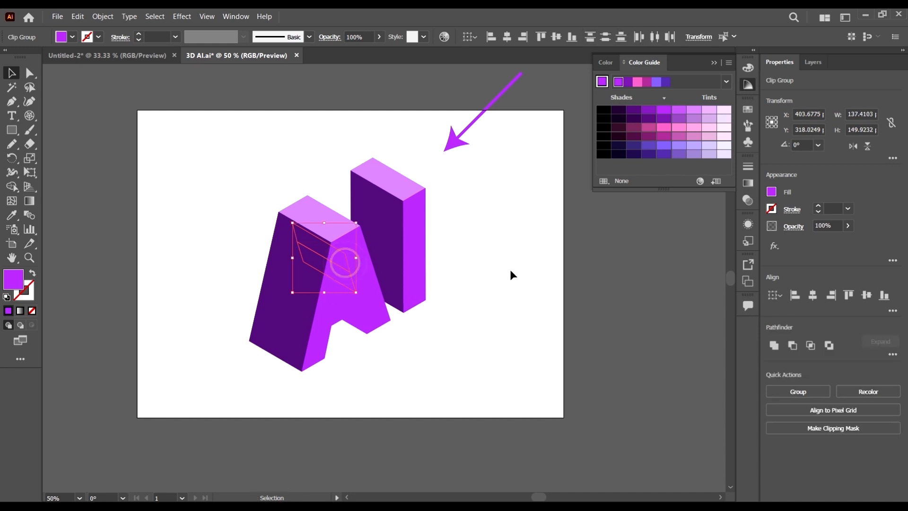
left_click(619, 112)
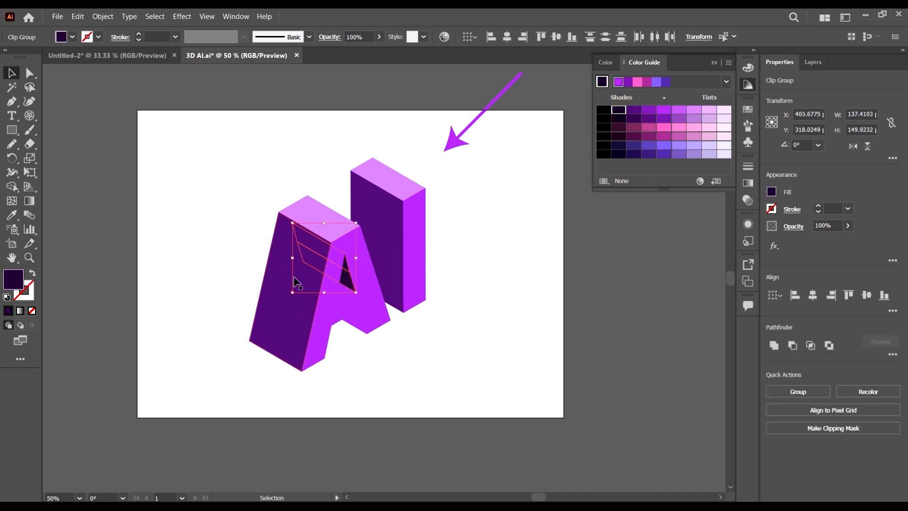
left_click(491, 336)
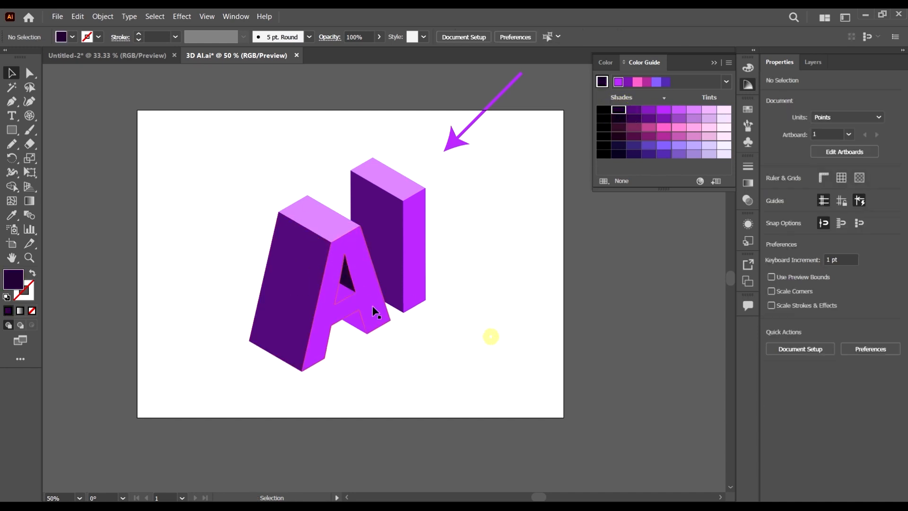
left_click(346, 293)
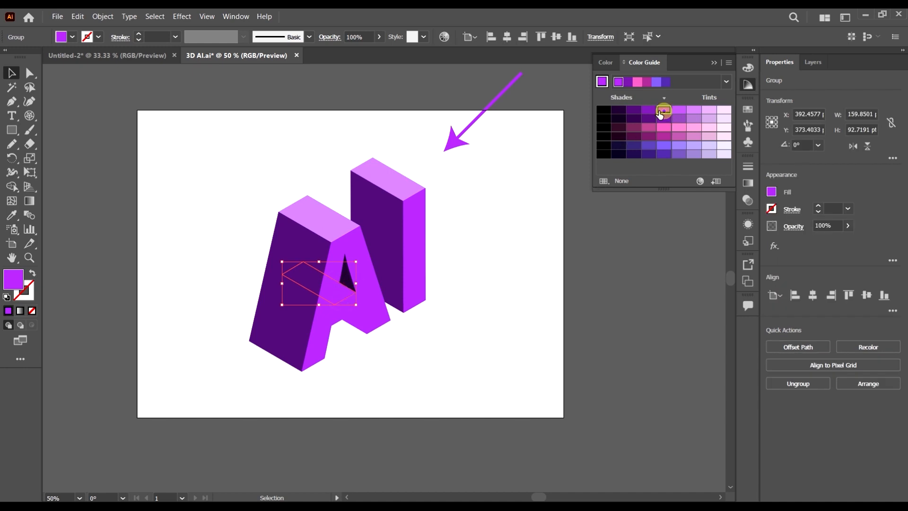
left_click(636, 109)
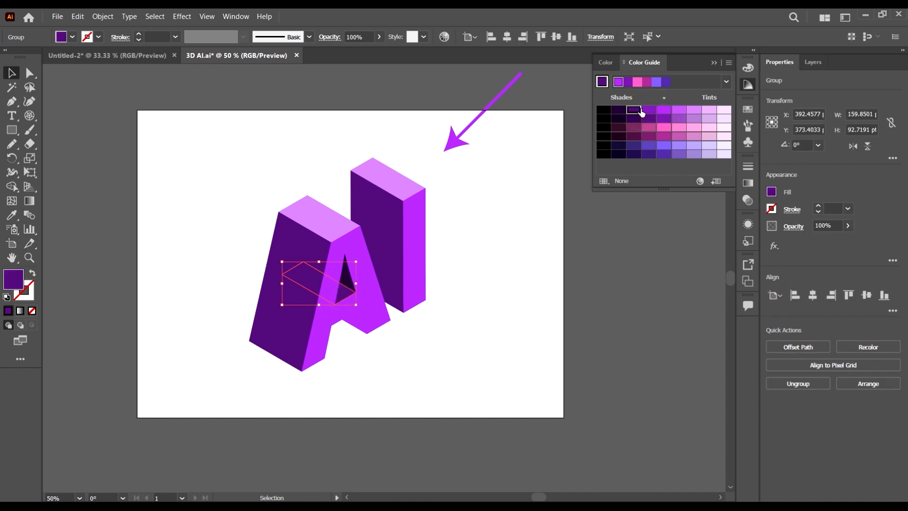
Step: Fill the inner face of the A's right leg with the near-black purple sampled from the hole's inner side
left_click(520, 327)
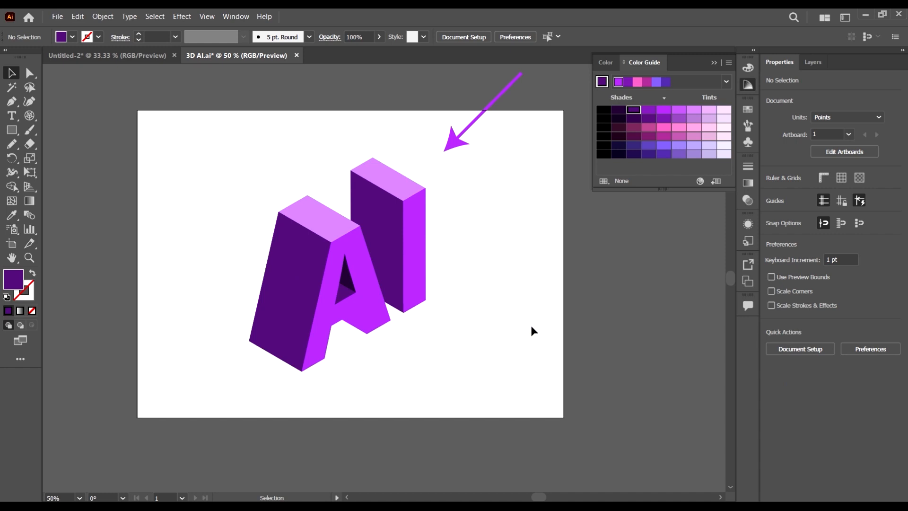
left_click(358, 329)
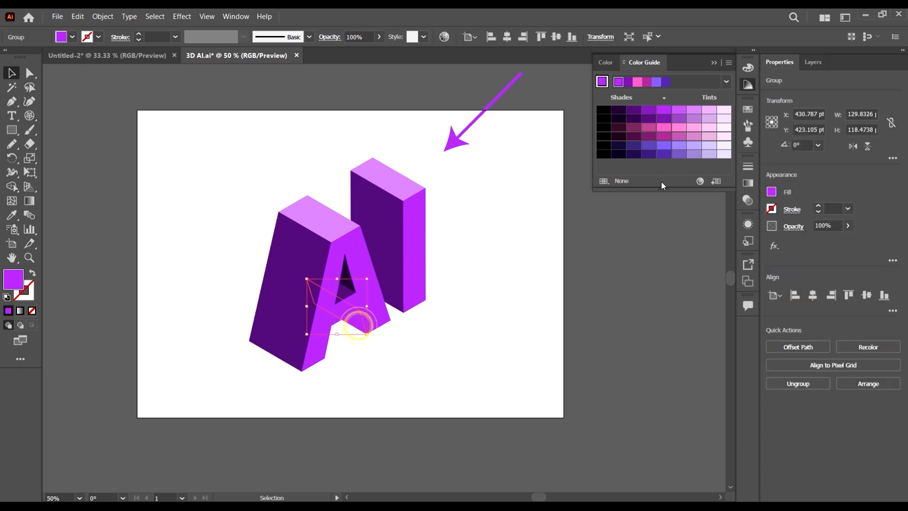
left_click(12, 214)
left_click(352, 275)
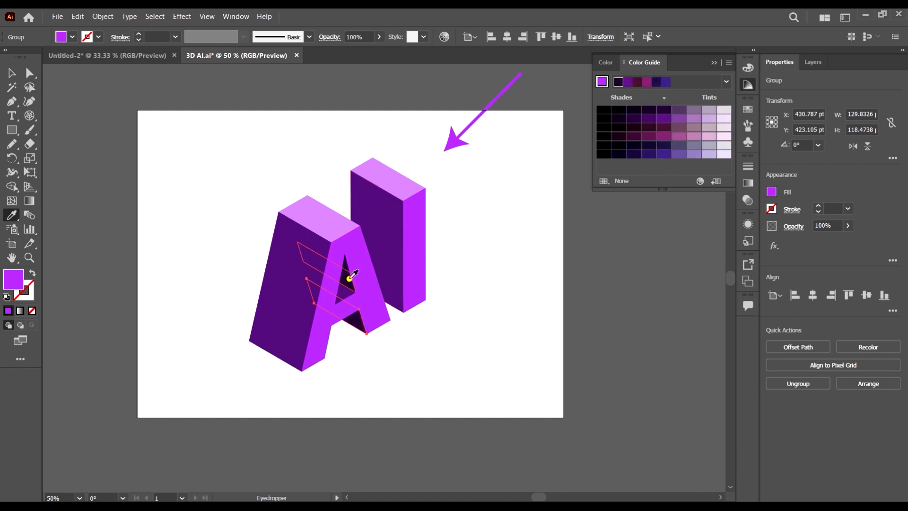
left_click(11, 73)
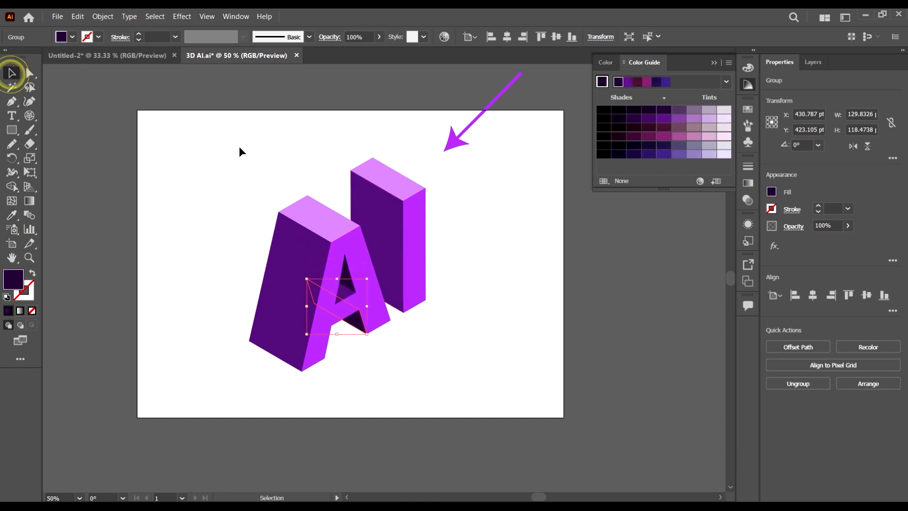
left_click(237, 146)
scroll(478, 192, "down", 1)
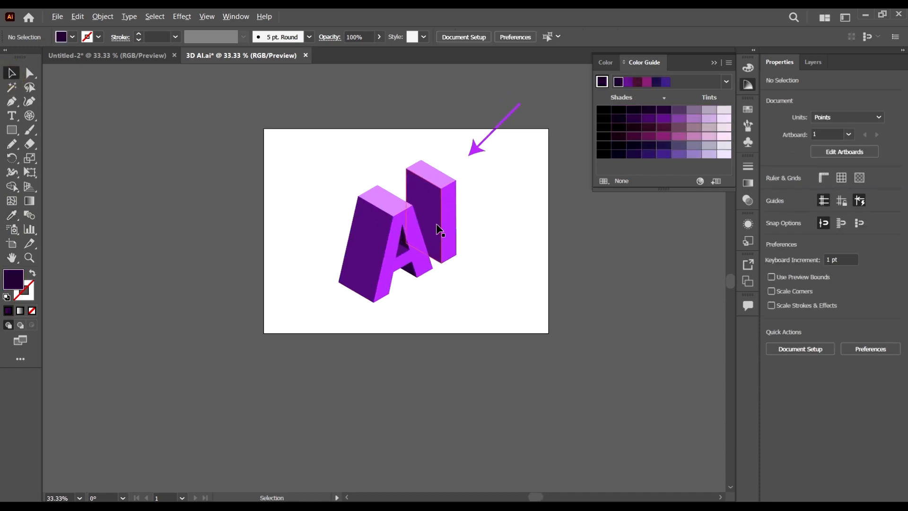
scroll(419, 206, "up", 1)
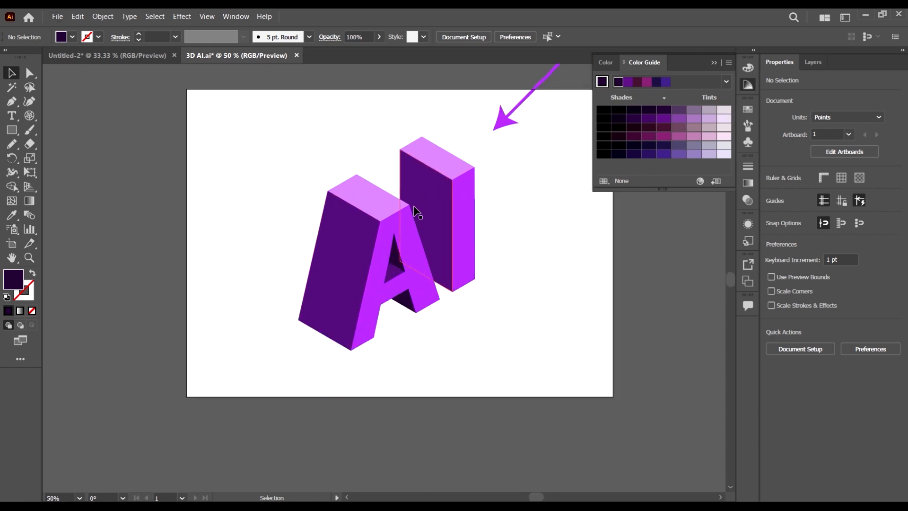
Step: Delete the purple arrow pointing at the letters
left_click(369, 203)
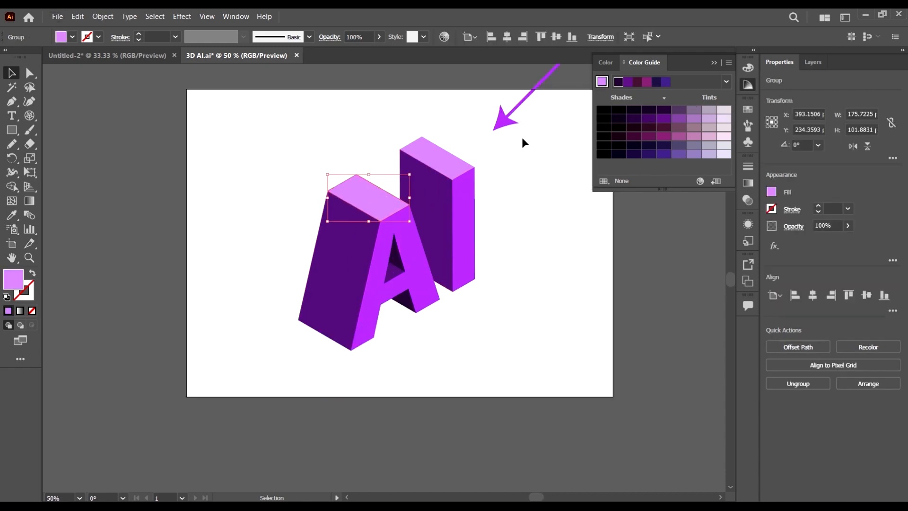
scroll(526, 264, "up", 4)
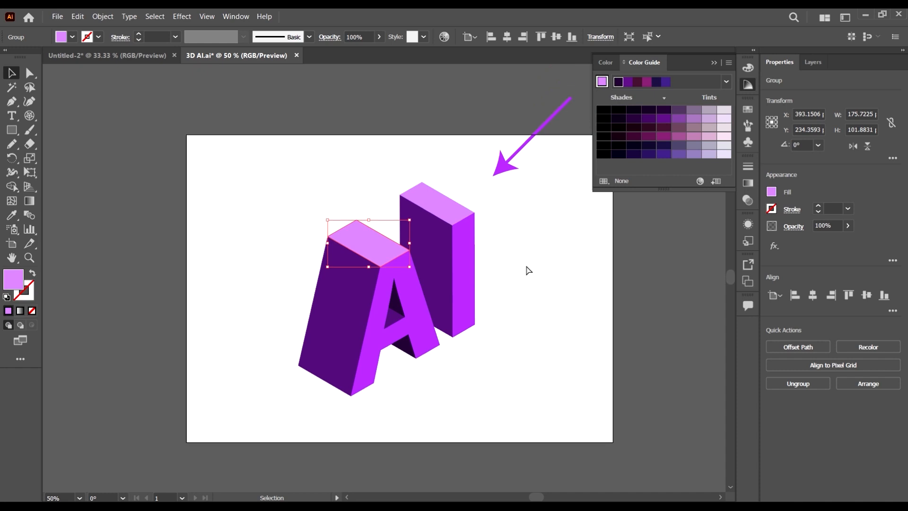
scroll(473, 289, "right", 2)
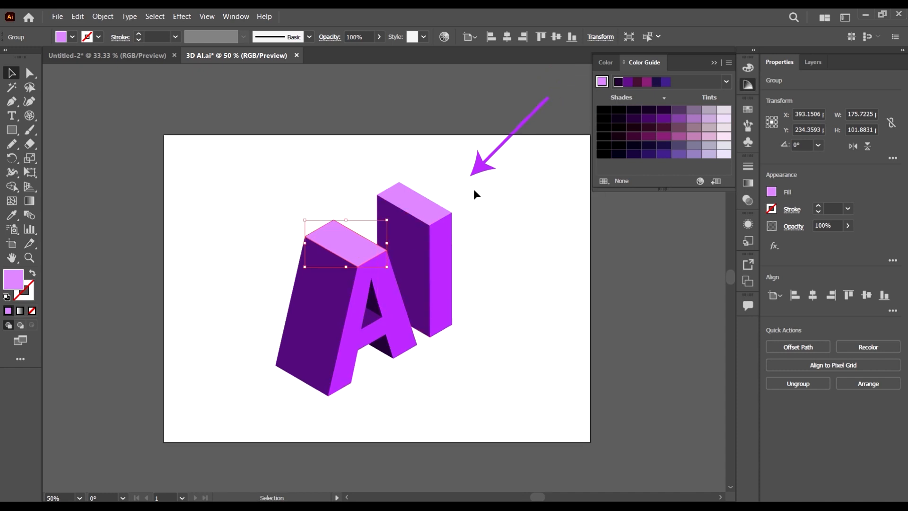
left_click(484, 166)
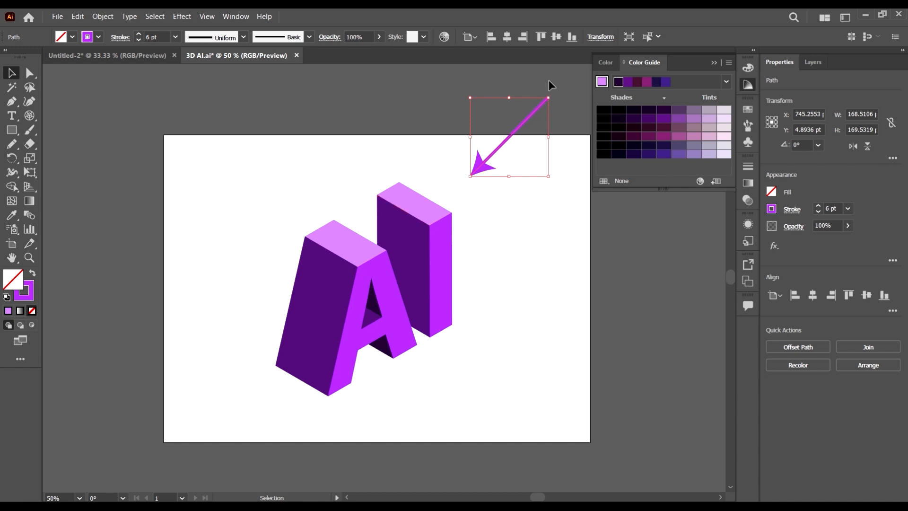
key("Delete")
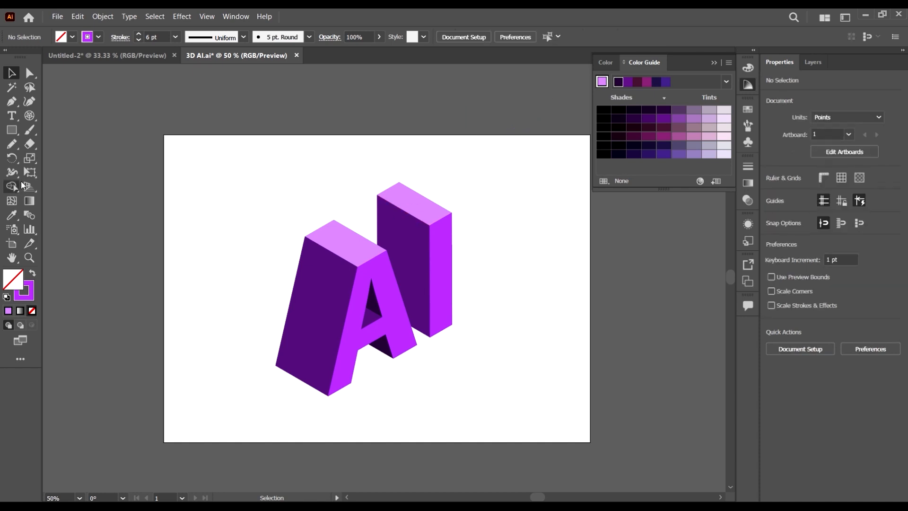
Step: Draw a rectangle of about 920 by 663 pt covering the whole artboard, with a purple fill and no stroke
left_click(12, 130)
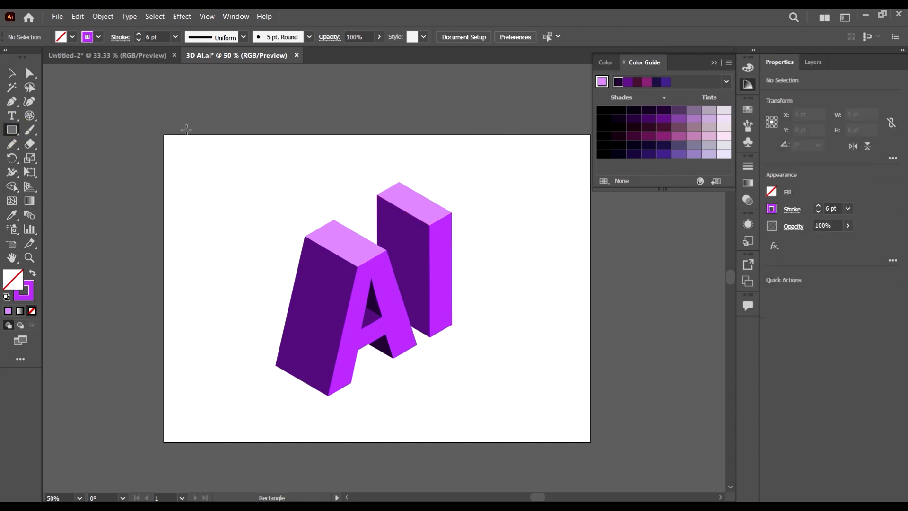
mouse_move(163, 135)
left_mouse_down()
mouse_move(301, 247)
mouse_move(590, 442)
left_mouse_up()
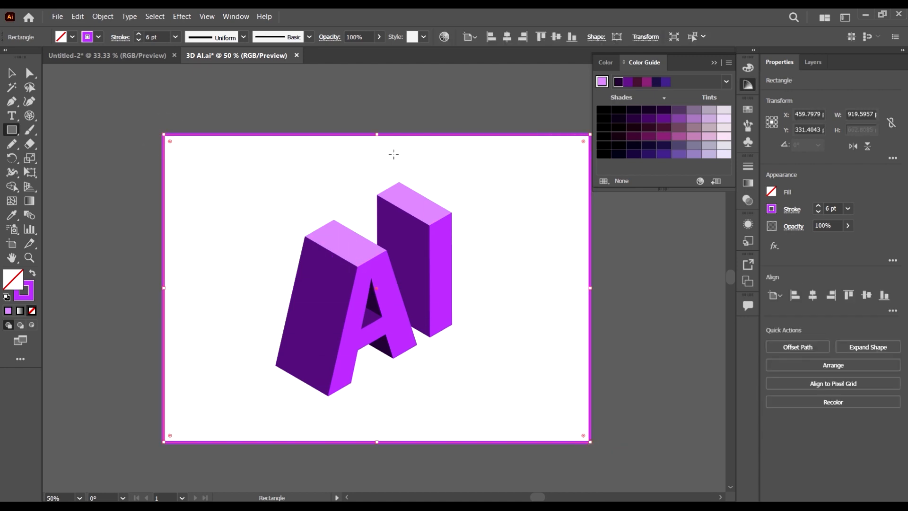
left_click(32, 274)
key("v")
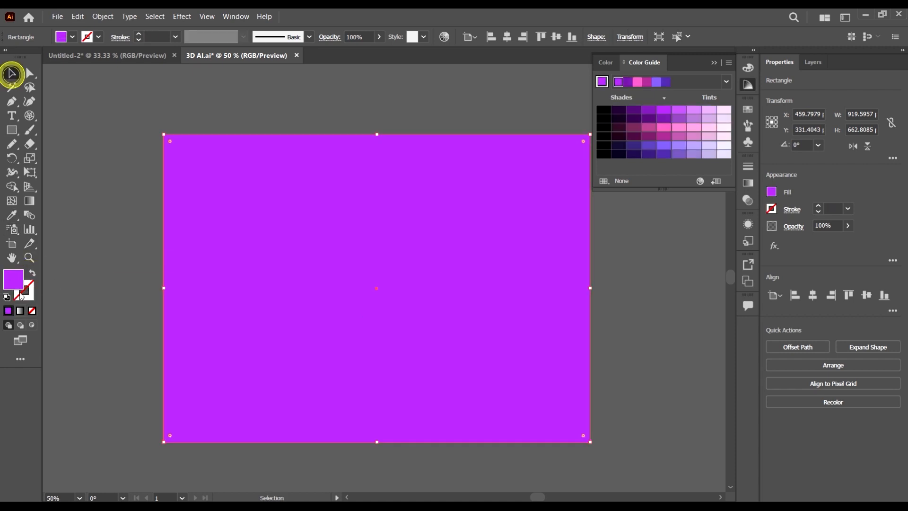
Step: Send the purple background rectangle behind the letters, to the back of the stacking order
left_click(63, 251)
left_click(417, 257)
right_click(418, 258)
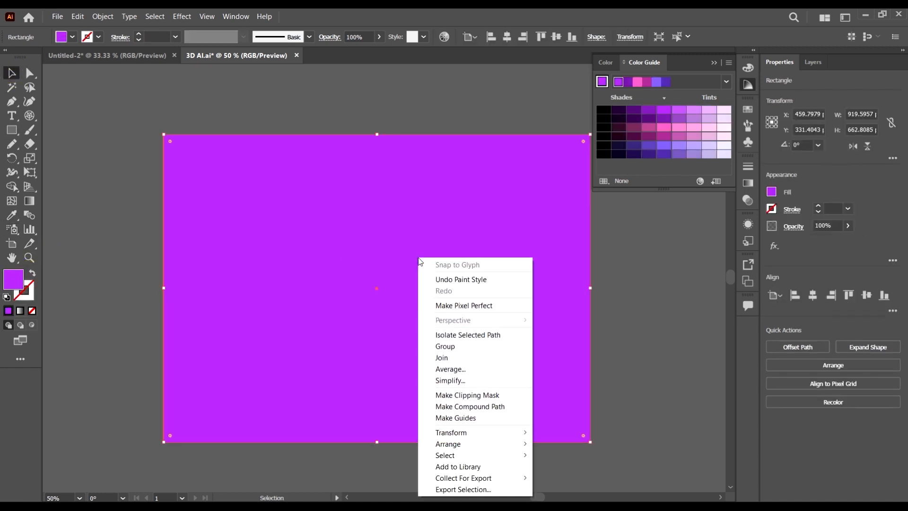
right_click(482, 167)
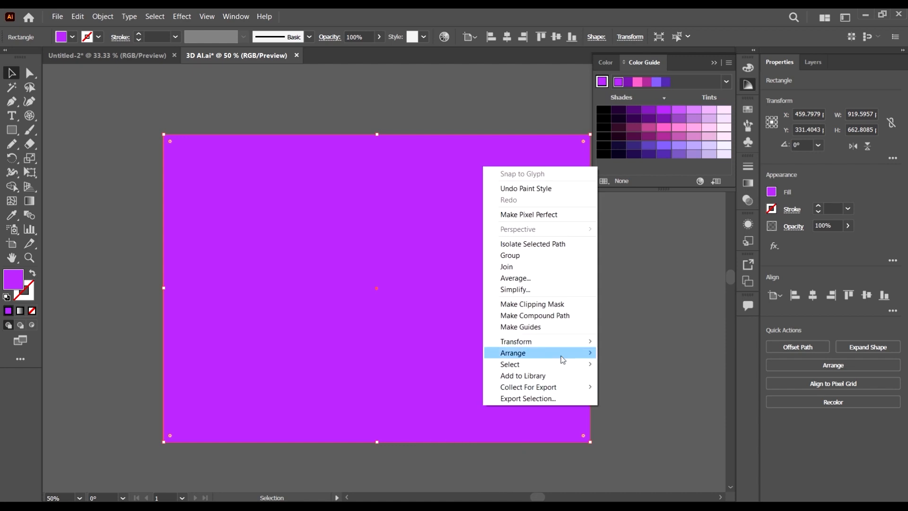
mouse_move(566, 362)
left_click(645, 387)
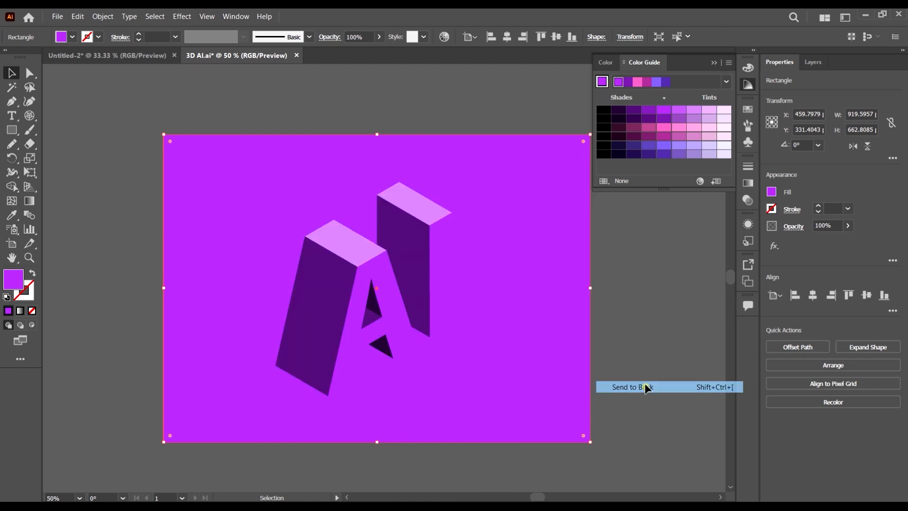
Step: Fill the background rectangle with the second-lightest tint of the Color Guide's pink third row
left_click(670, 288)
left_click(506, 189)
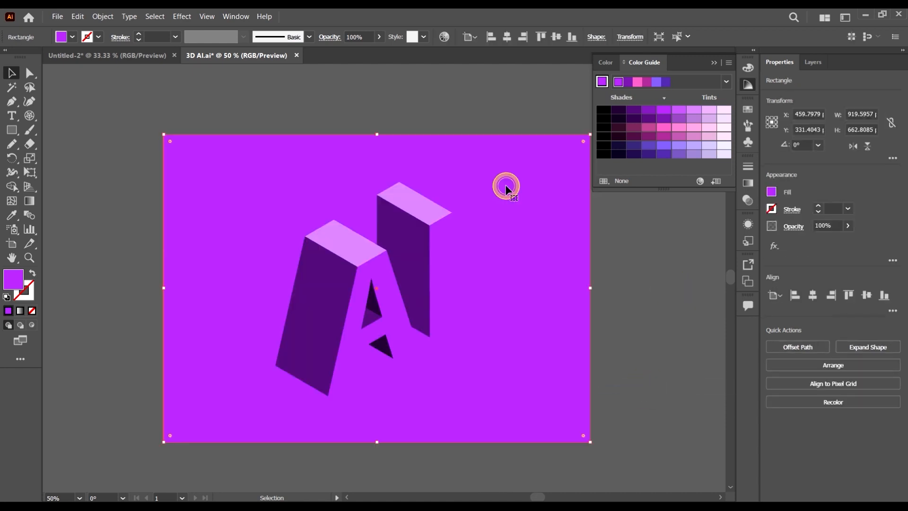
left_click(709, 145)
left_click(708, 128)
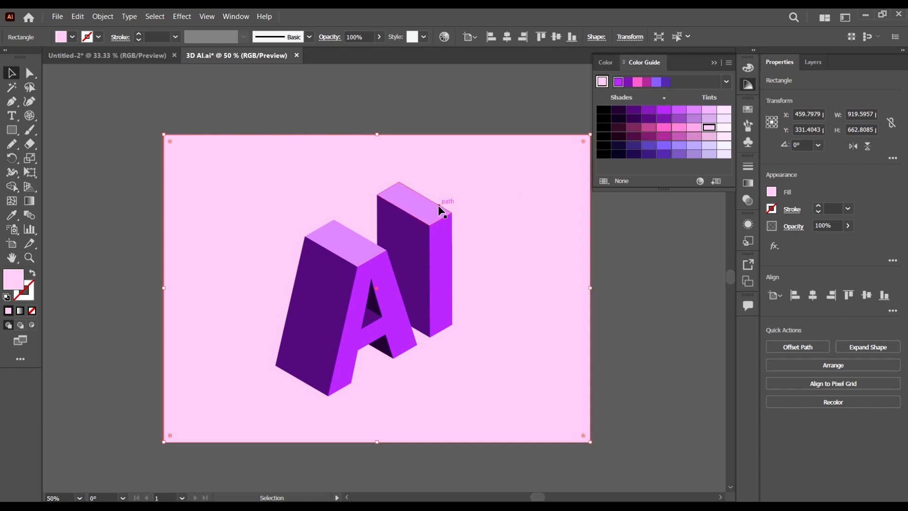
left_click(415, 283)
left_click(424, 203)
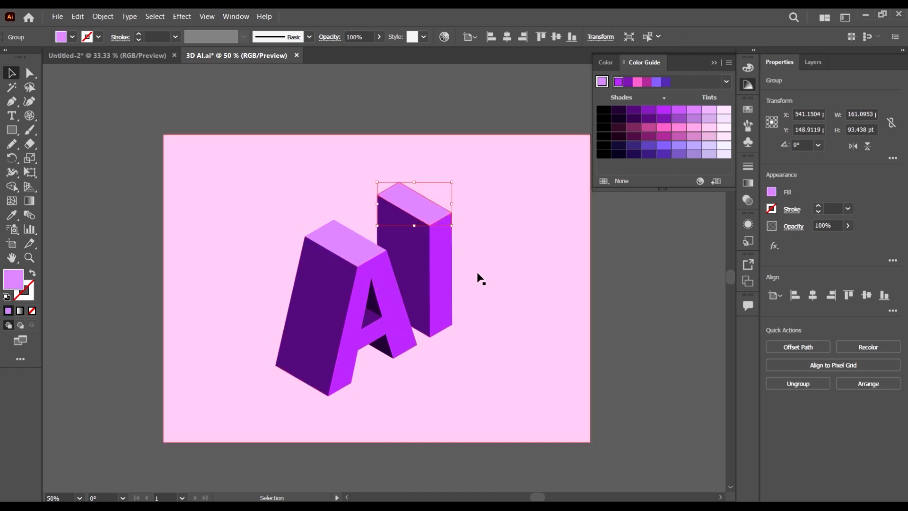
Step: Try the lightest and second-lightest Color Guide tints of several rows as the background rectangle's fill
left_click(519, 267)
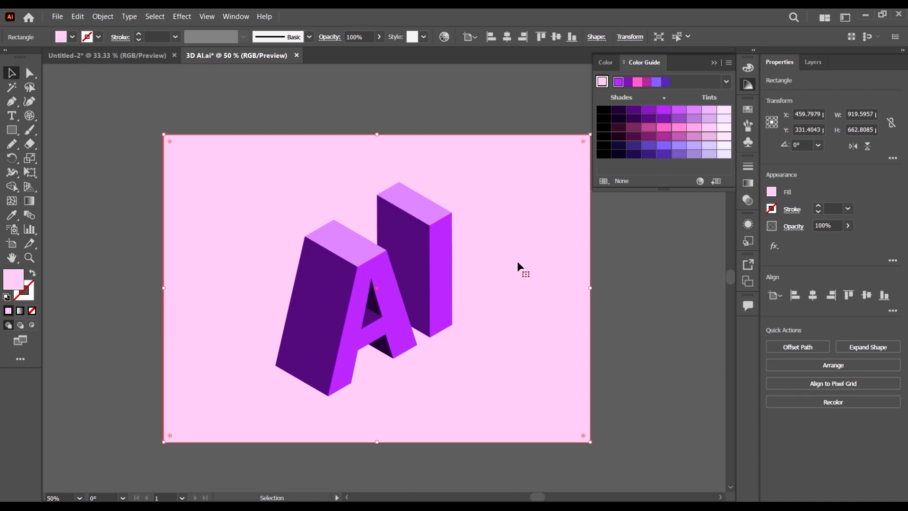
left_click(723, 146)
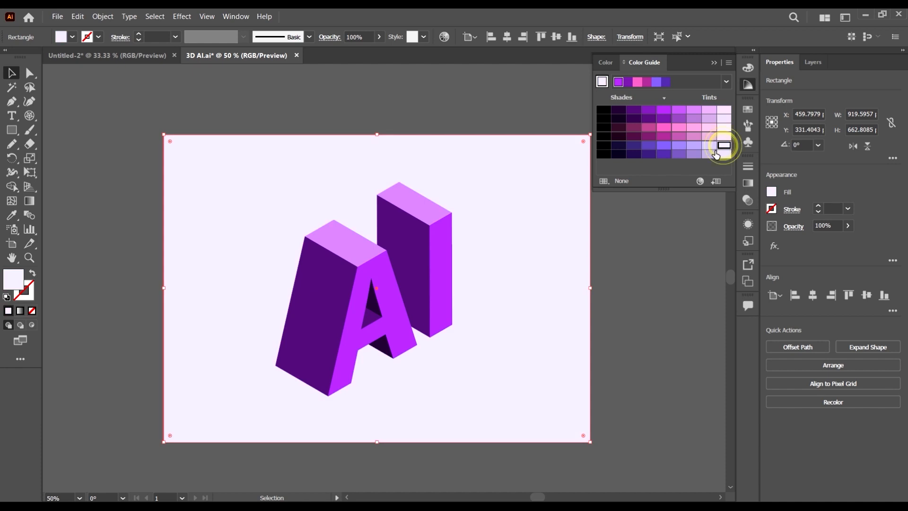
left_click(724, 136)
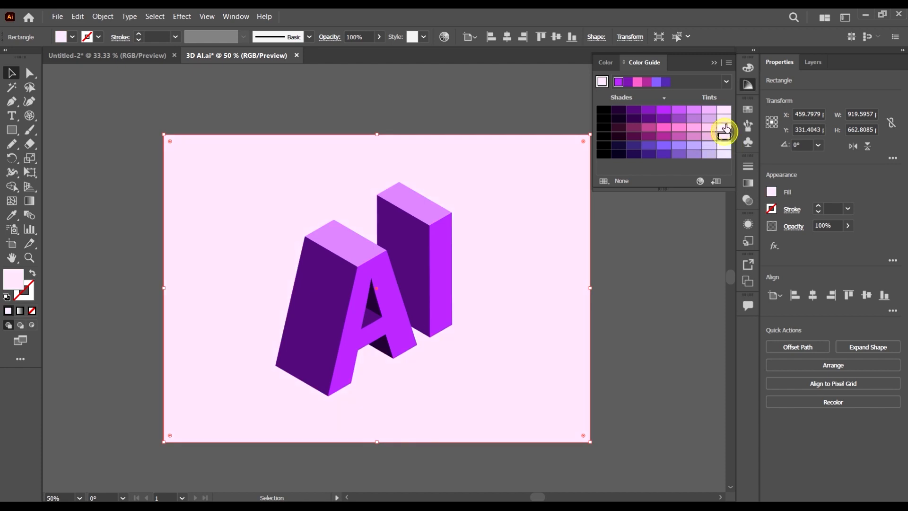
left_click(724, 119)
left_click(723, 110)
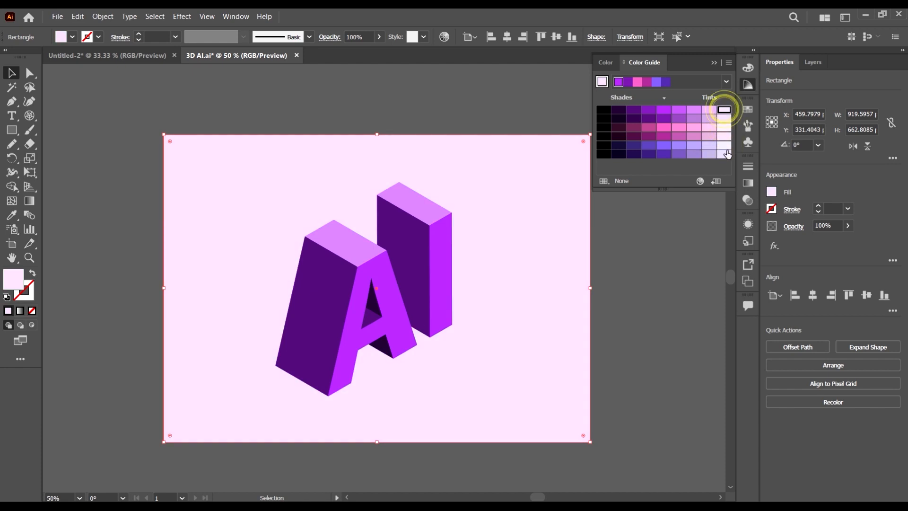
left_click(724, 147)
left_click(709, 144)
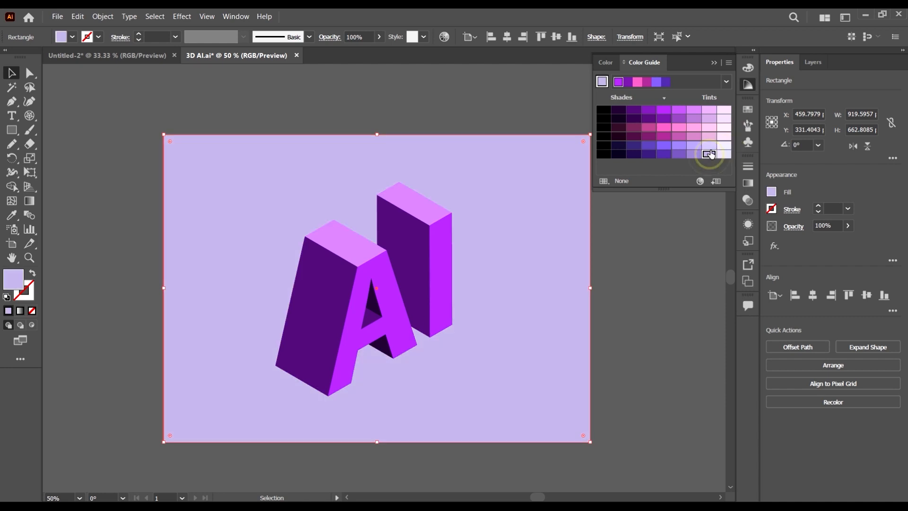
left_click(710, 136)
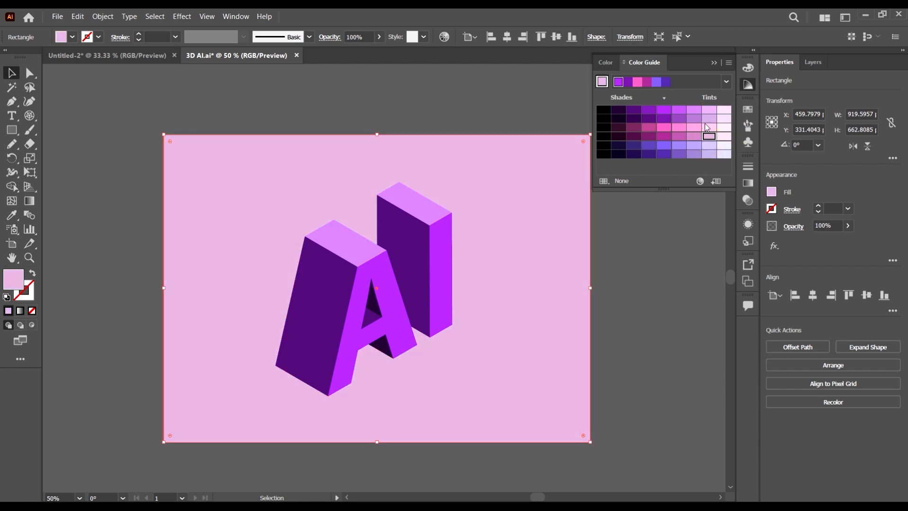
left_click(709, 119)
left_click(709, 110)
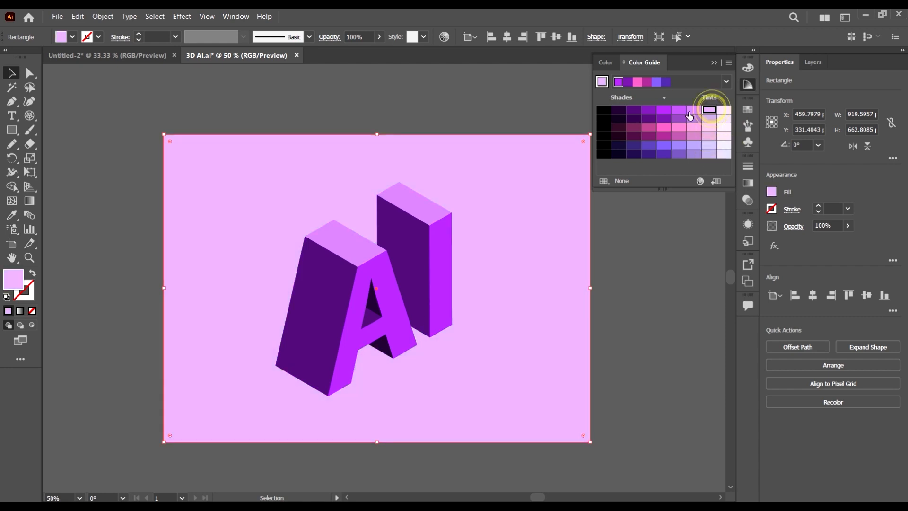
Step: Try stronger pink, purple and violet Color Guide tints as the background rectangle's fill
left_click(693, 112)
left_click(693, 128)
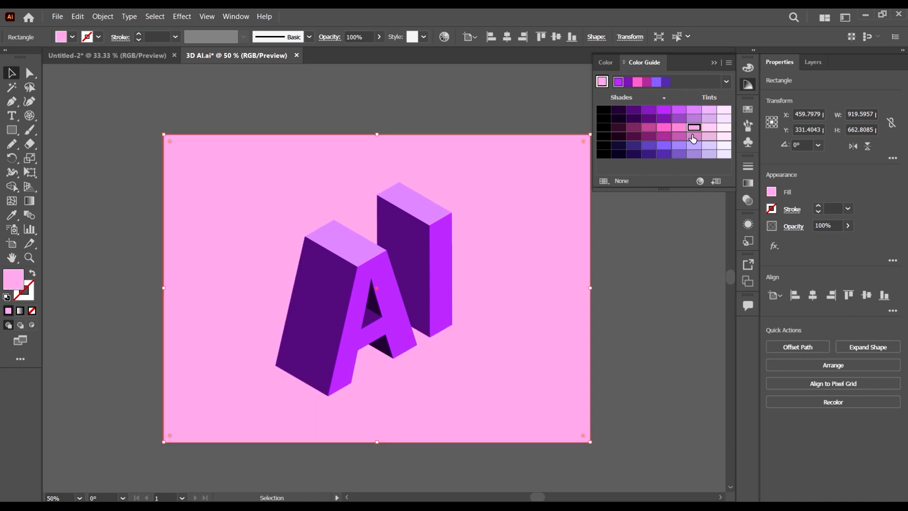
left_click(679, 129)
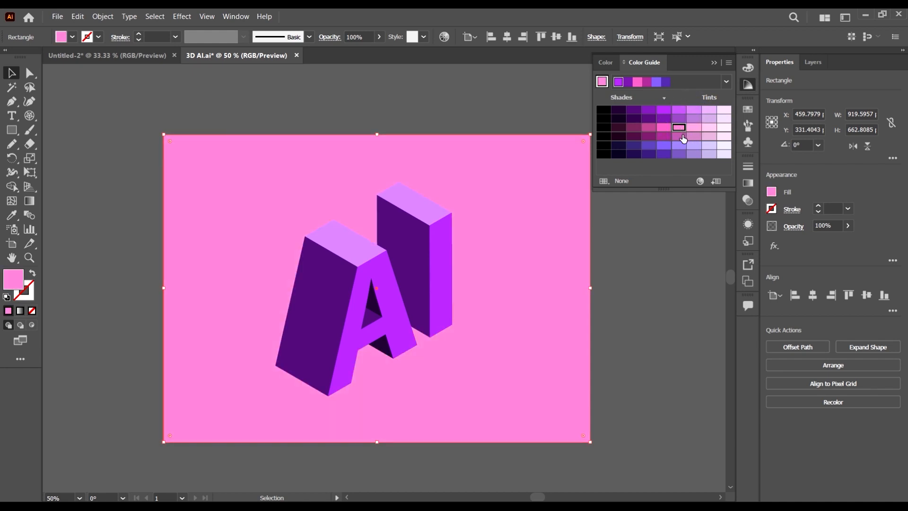
left_click(683, 137)
left_click(679, 145)
left_click(679, 155)
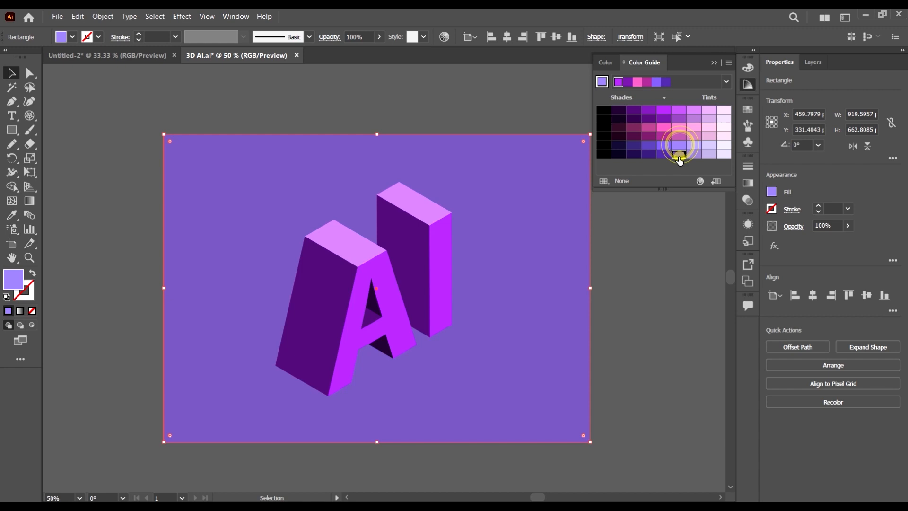
Step: Fill the background rectangle with the lightest tint of the Color Guide's pink third row and deselect it
left_click(708, 154)
left_click(724, 154)
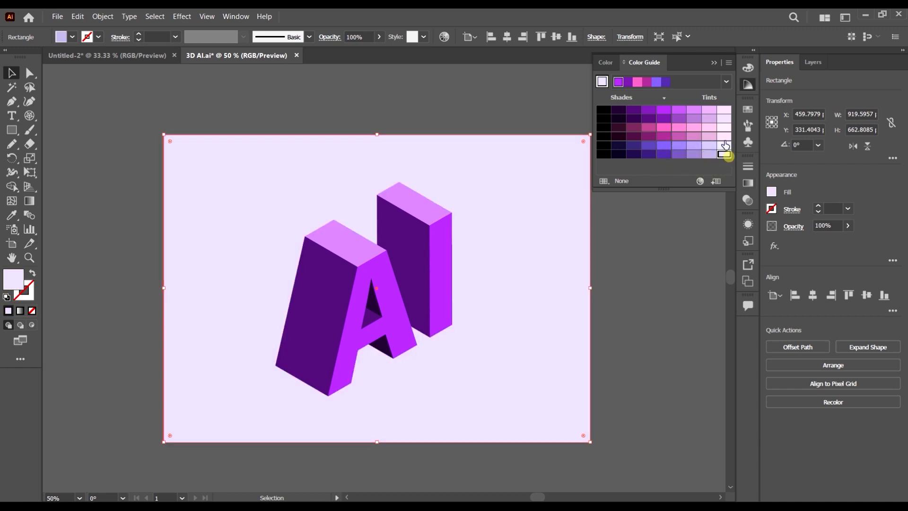
left_click(724, 137)
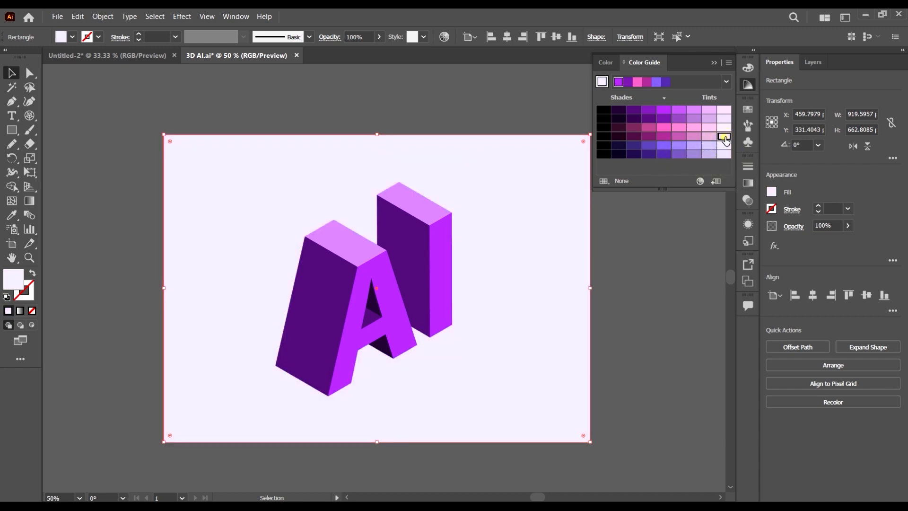
left_click(668, 266)
Step: Duplicate the 3D AI lettering without its background rectangle, placing the copy right of the artboard at about X 1432, Y 333 pt
scroll(308, 192, "down", 2)
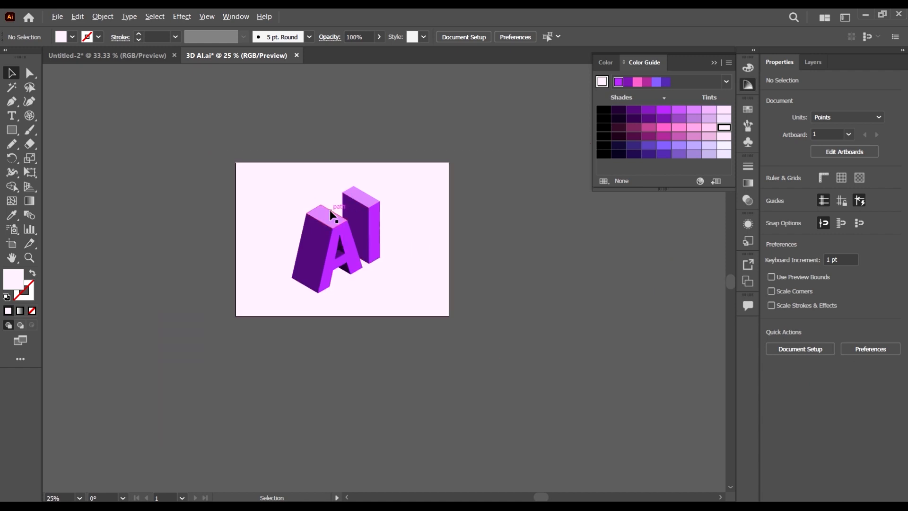
scroll(333, 215, "up", 2)
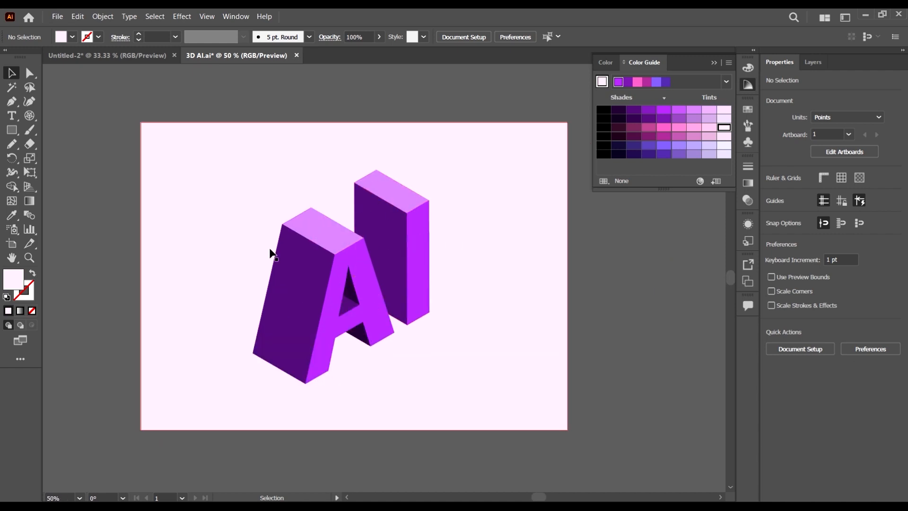
scroll(328, 254, "down", 1)
left_click_drag(452, 397, 284, 144)
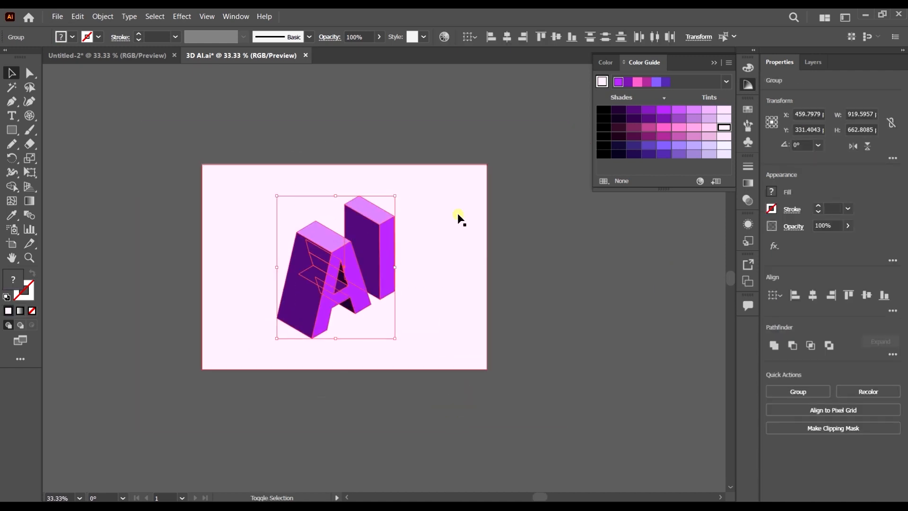
scroll(300, 227, "down", 1)
left_click_drag(354, 241, 586, 242)
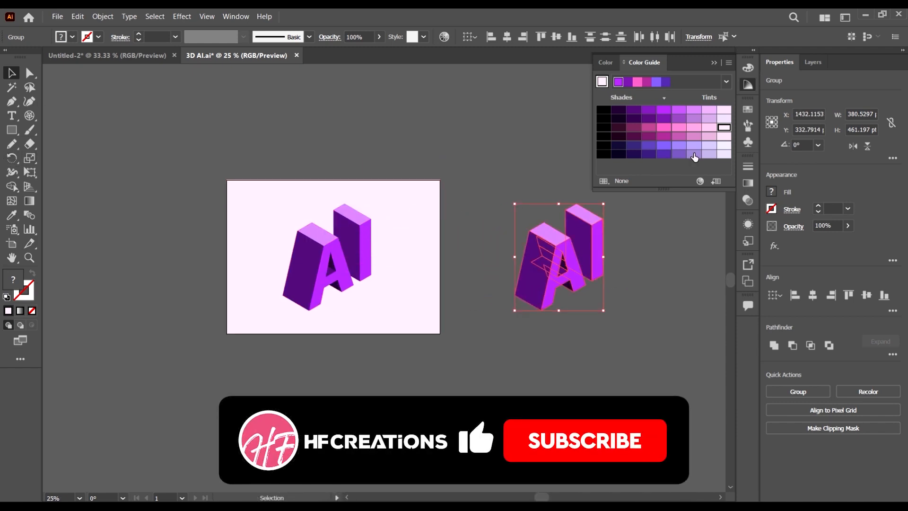
left_click(656, 301)
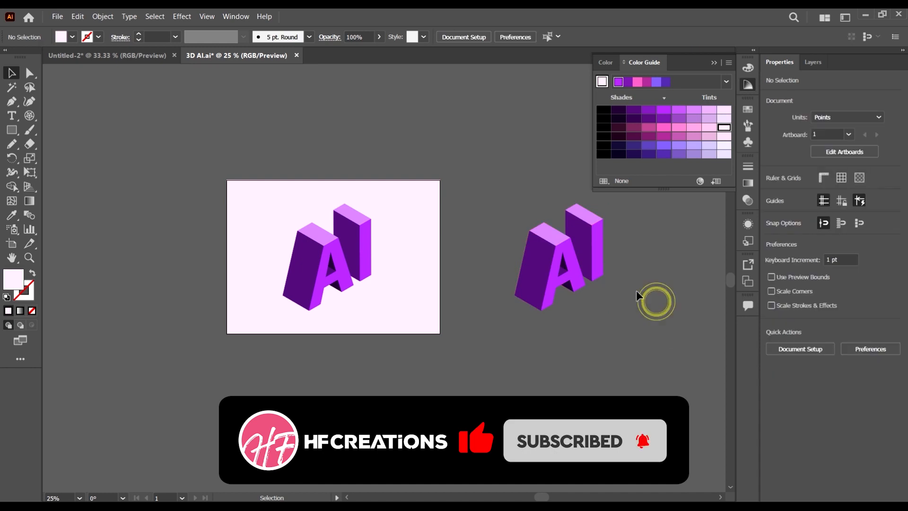
scroll(561, 284, "up", 2)
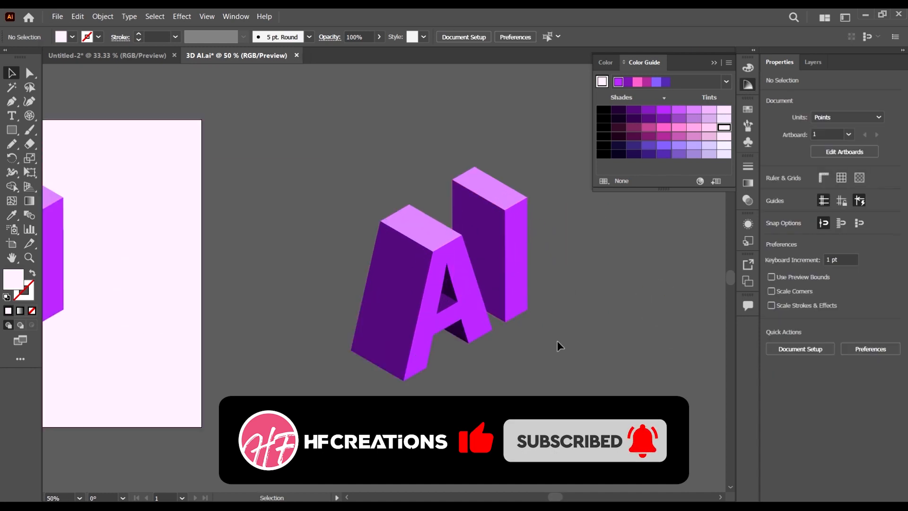
left_click_drag(551, 362, 391, 158)
scroll(634, 265, "down", 3)
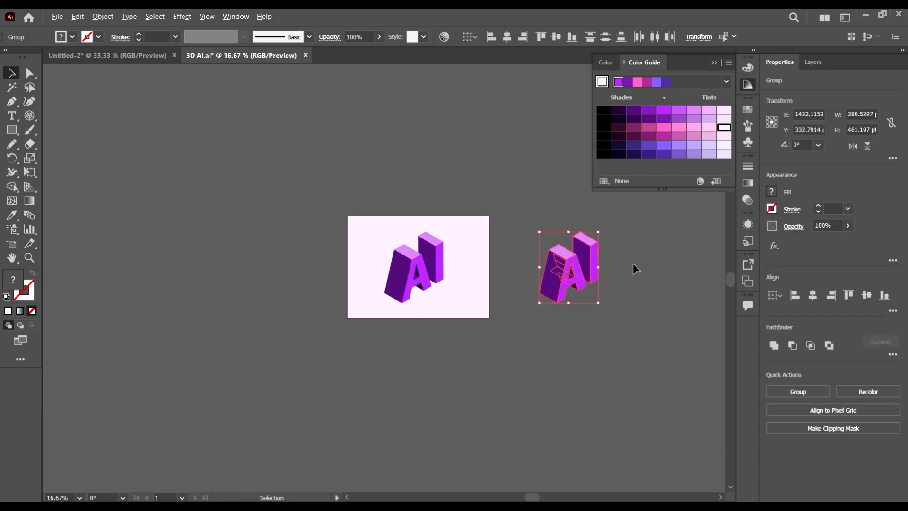
left_click(636, 338)
scroll(512, 219, "up", 1)
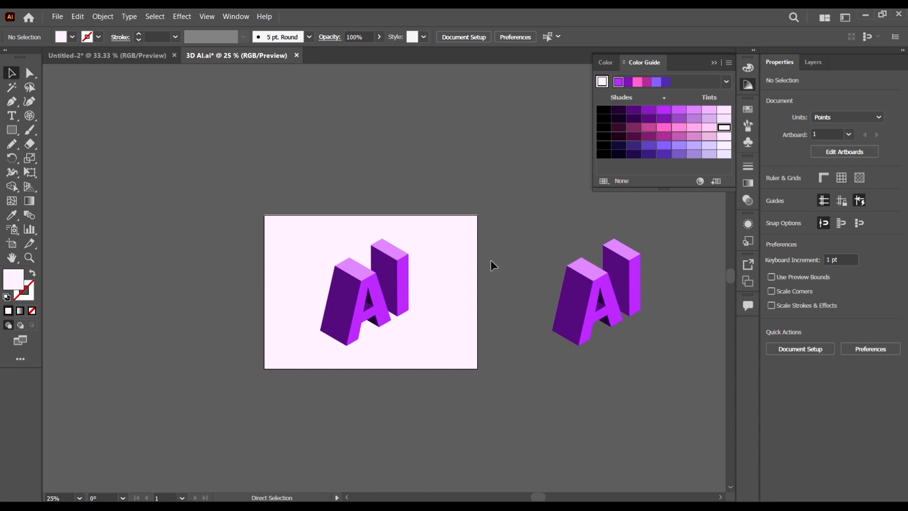
Step: Save the 3D AI.ai document with the coloured lettering, its background and the duplicate beside the artboard
key("ctrl+s")
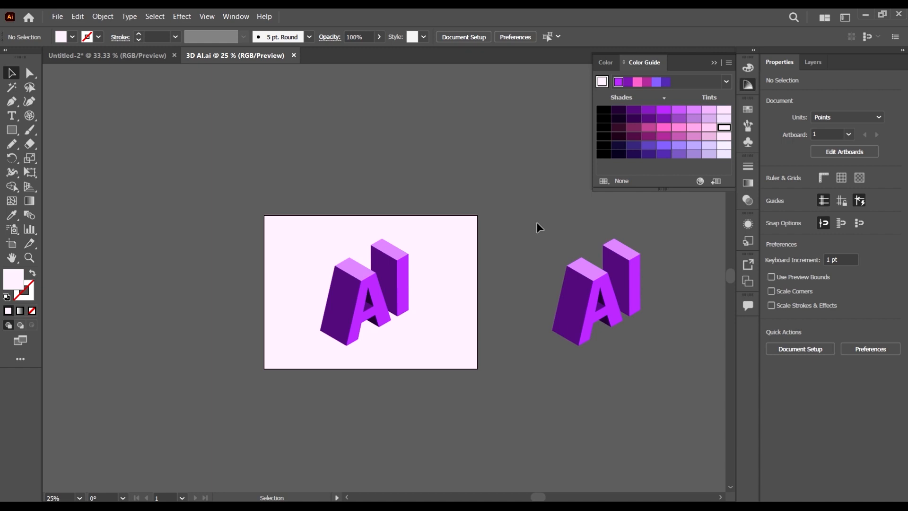
key("ctrl+equal")
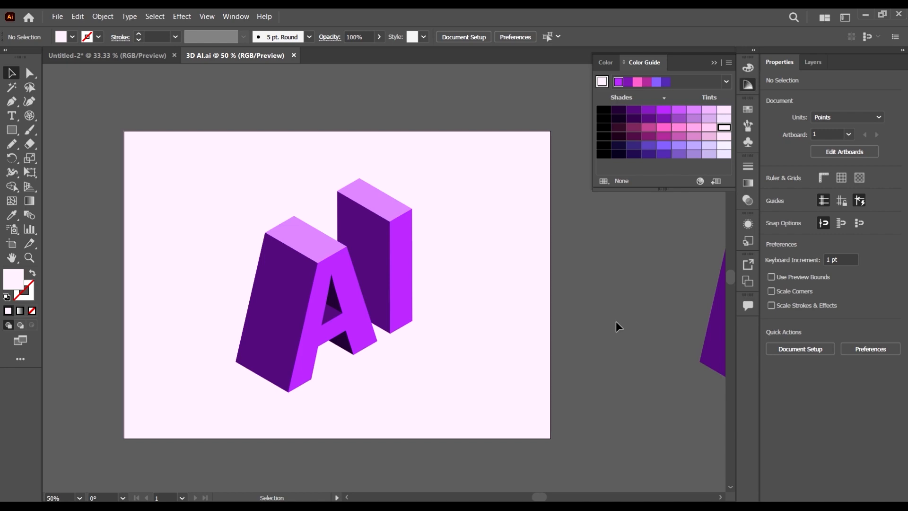